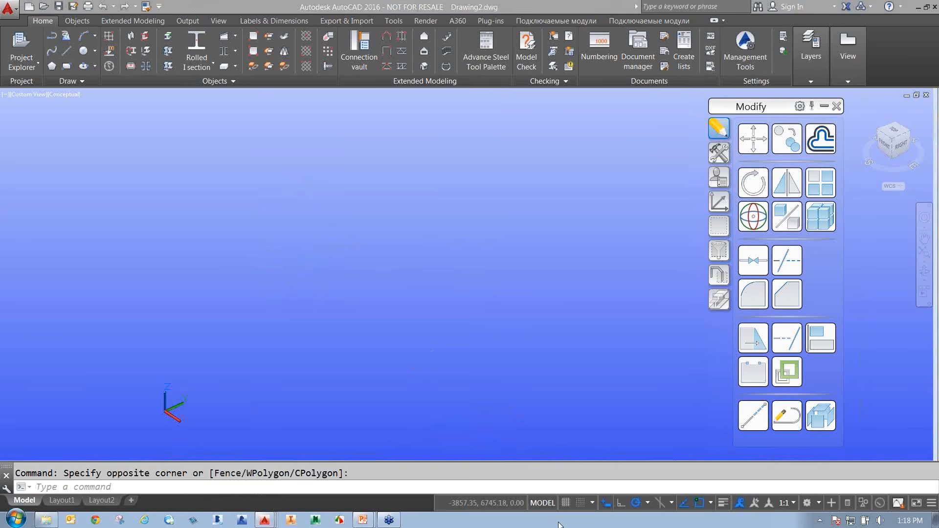
- Set the Windows taskbar to auto-hide in its properties
{"action": "right_click", "coordinate": [558, 526]}
{"action": "left_click", "coordinate": [589, 516]}
{"action": "left_click", "coordinate": [70, 307]}
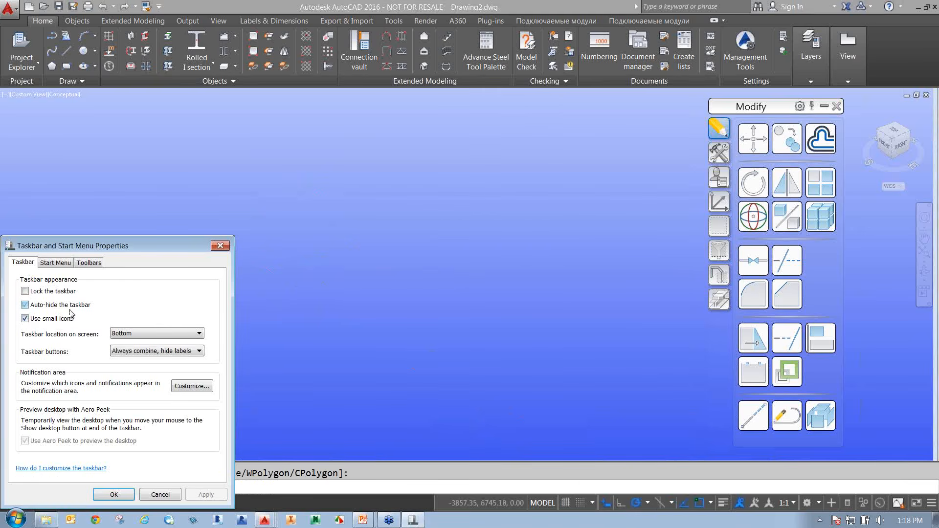
{"action": "left_click", "coordinate": [114, 495]}
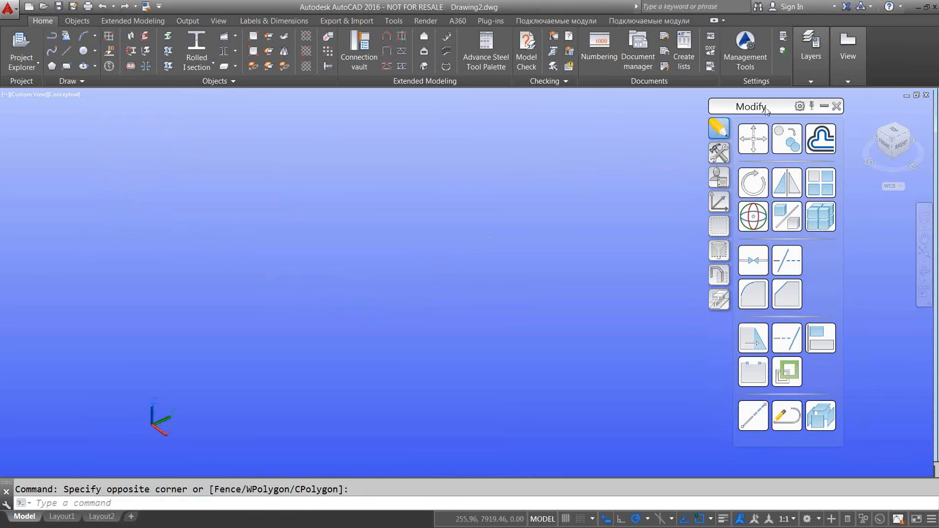
- Move the Advance Steel tool palette to the opposite side of the drawing area and collapse it
{"action": "mouse_move", "coordinate": [766, 109]}
{"action": "left_mouse_down"}
{"action": "mouse_move", "coordinate": [215, 132]}
{"action": "mouse_move", "coordinate": [100, 127]}
{"action": "left_mouse_up"}
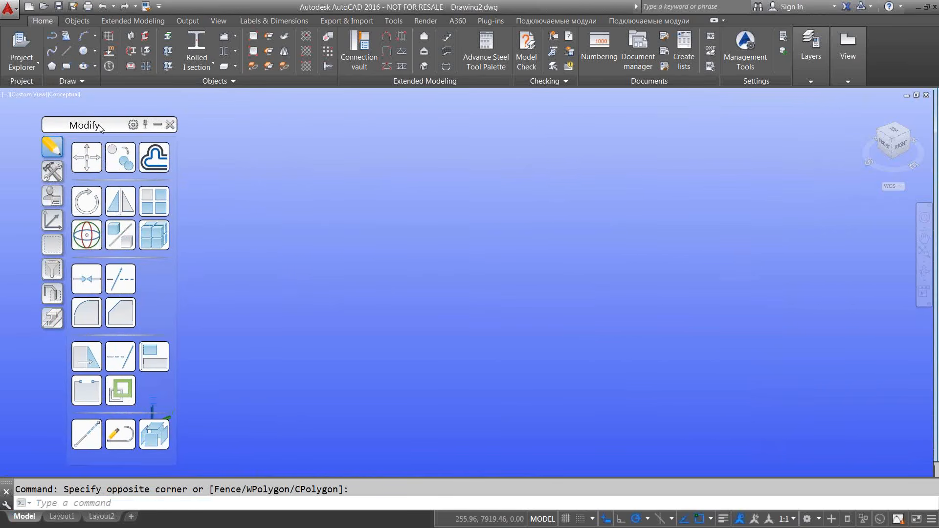
{"action": "left_click", "coordinate": [157, 125]}
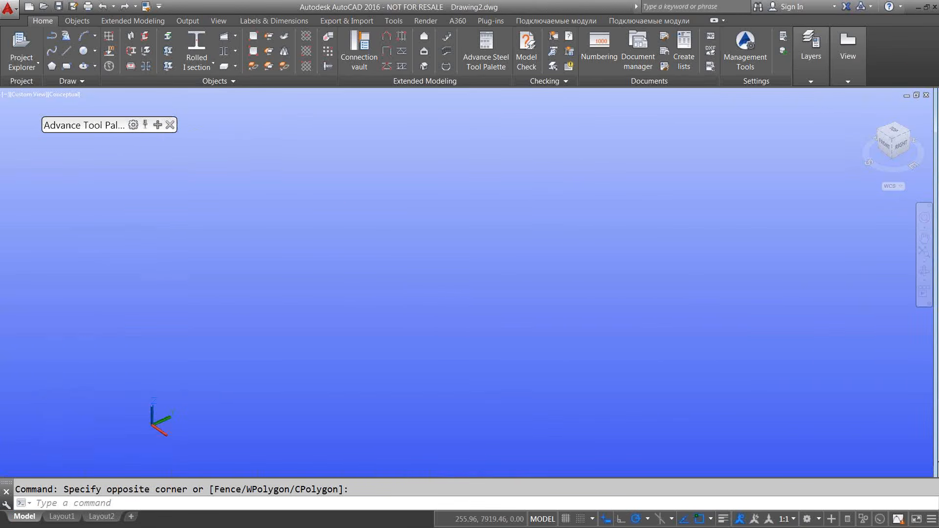
{"action": "left_click_drag", "start_coordinate": [77, 128], "coordinate": [51, 131]}
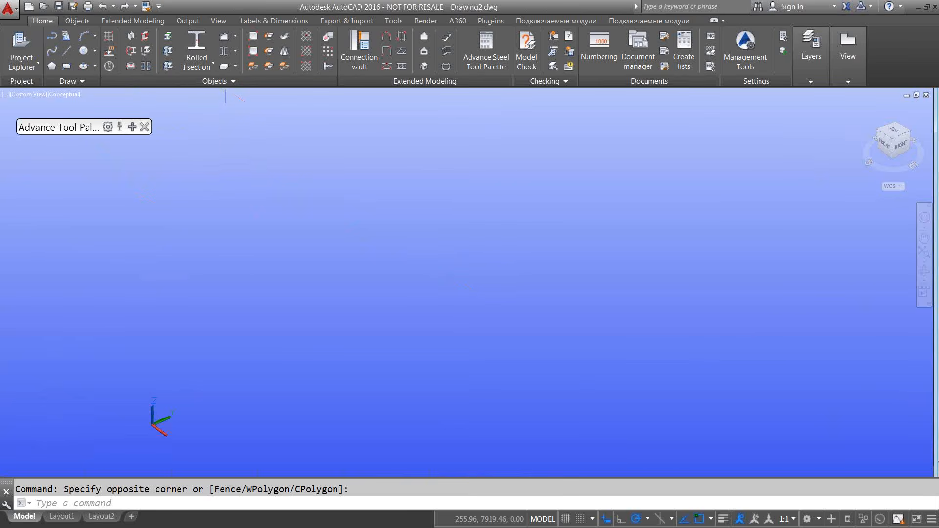
- Place an isolated concrete footing at coordinates 1200,5000
{"action": "left_click", "coordinate": [236, 66]}
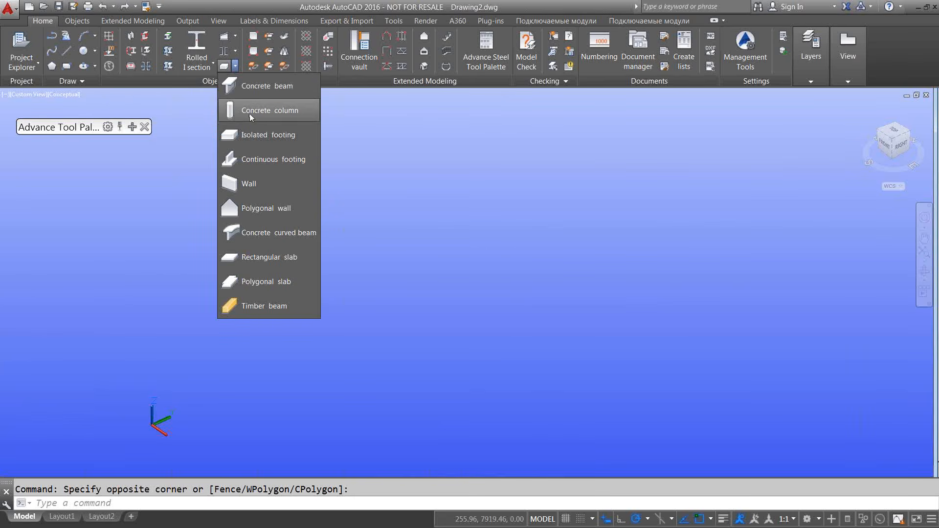
{"action": "left_click", "coordinate": [254, 137]}
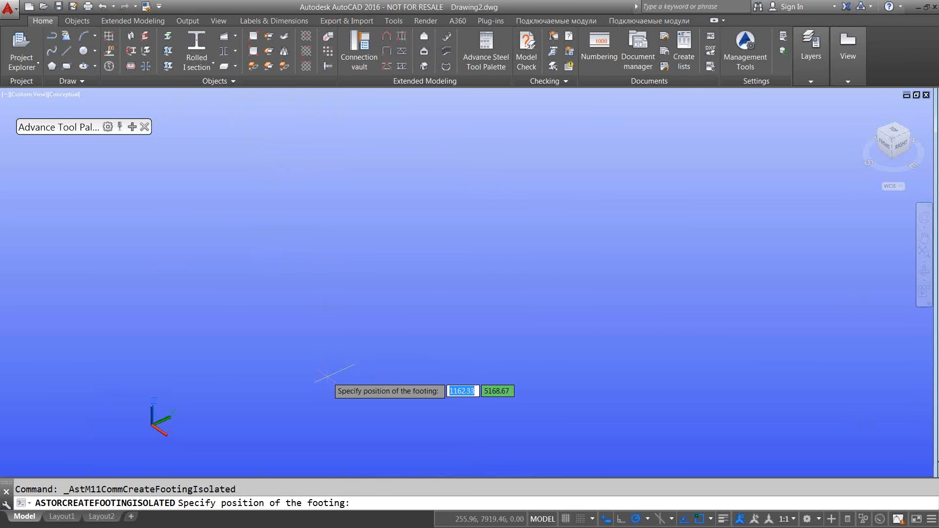
{"action": "type", "text": "1200"}
{"action": "key", "text": "Tab"}
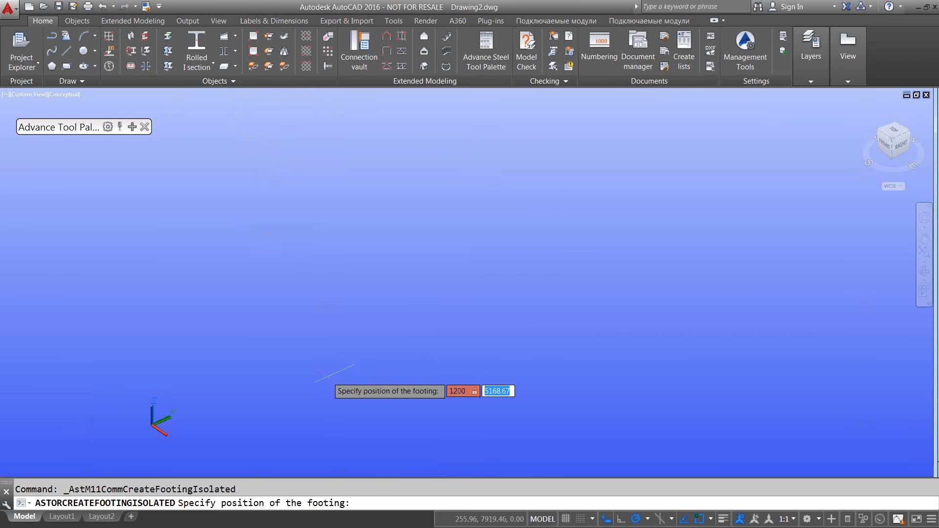
{"action": "type", "text": "5000"}
{"action": "key", "text": "Return"}
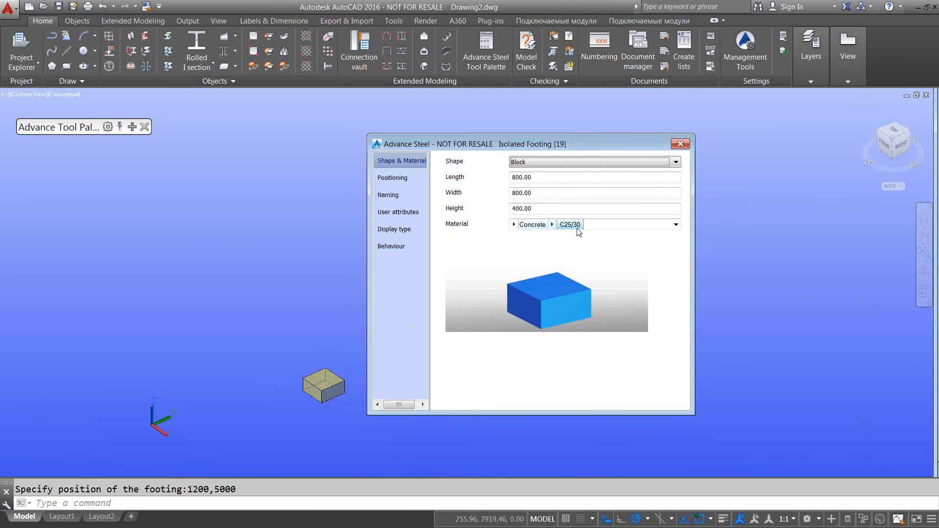
- Review the footing's positioning, naming, user attributes, display type and behaviour settings, and close its properties
{"action": "left_click", "coordinate": [400, 179]}
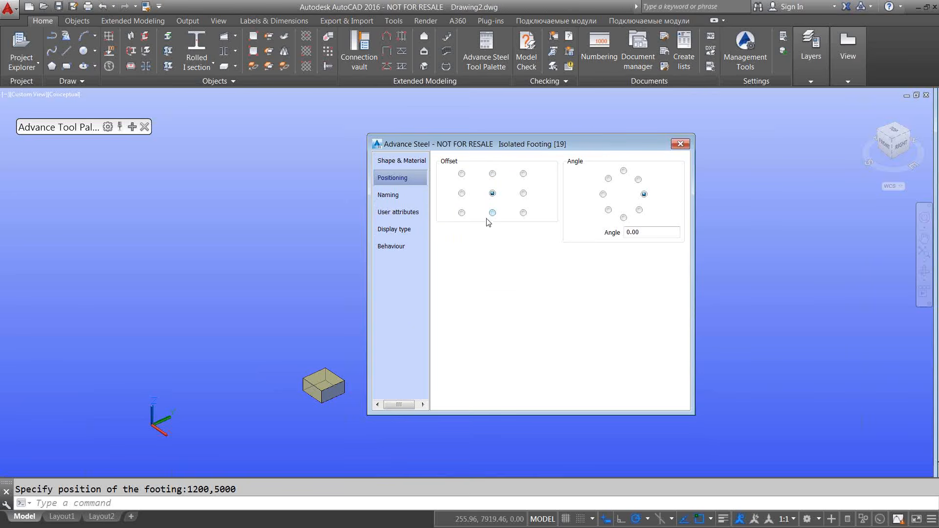
{"action": "left_click", "coordinate": [393, 201]}
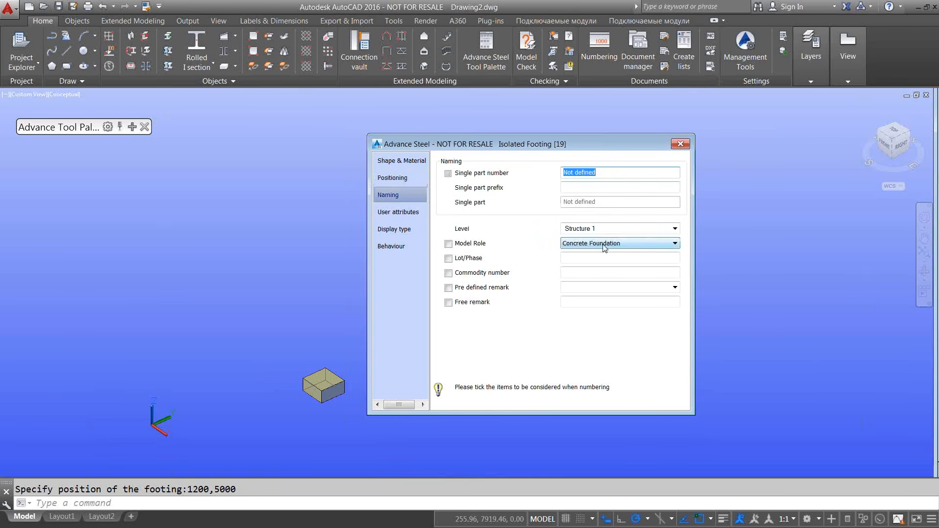
{"action": "left_click", "coordinate": [415, 216]}
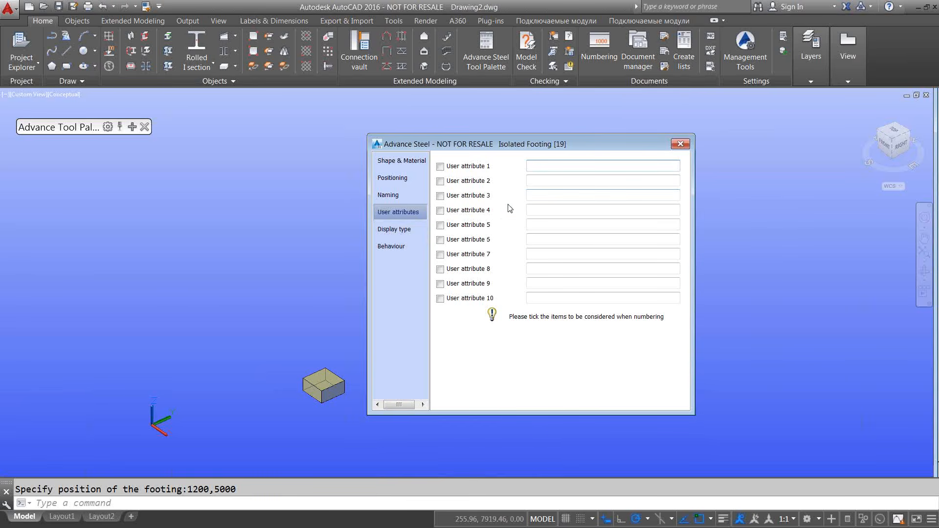
{"action": "left_click", "coordinate": [415, 229]}
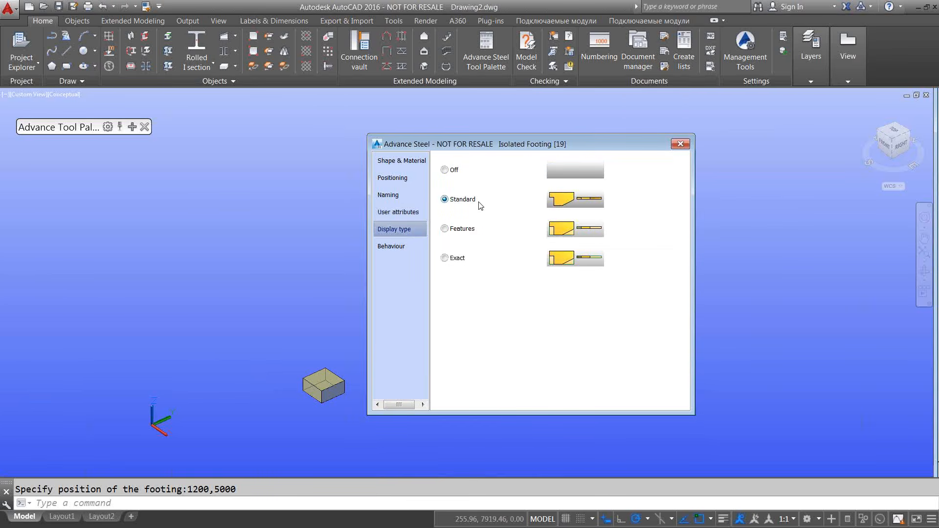
{"action": "left_click", "coordinate": [406, 247]}
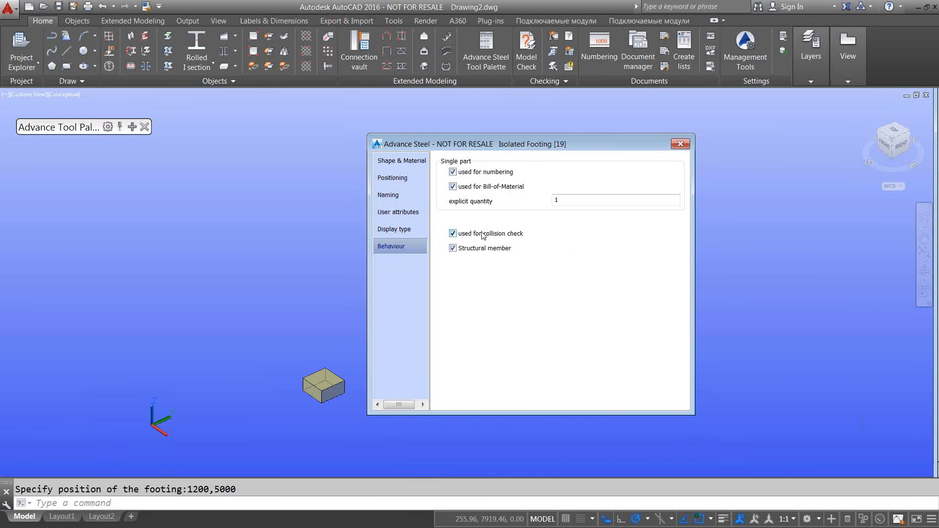
{"action": "left_click", "coordinate": [680, 145]}
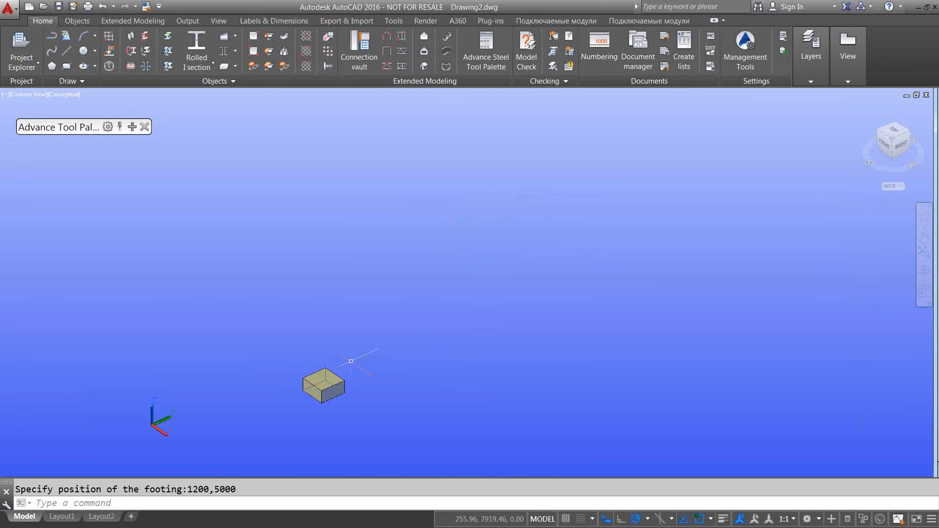
- Create a rolled I section column 4000 mm high, rising vertically from the centre of the footing's top face
{"action": "left_click", "coordinate": [199, 65]}
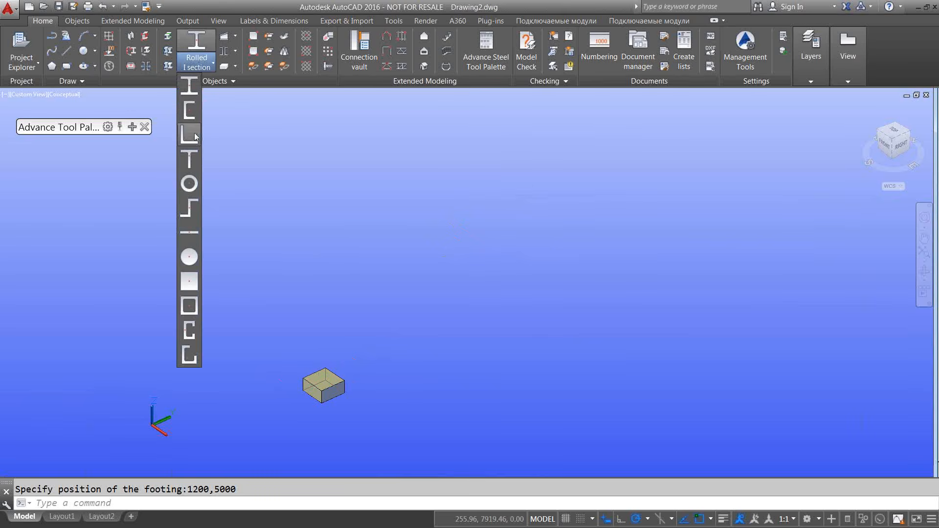
{"action": "left_click", "coordinate": [259, 274]}
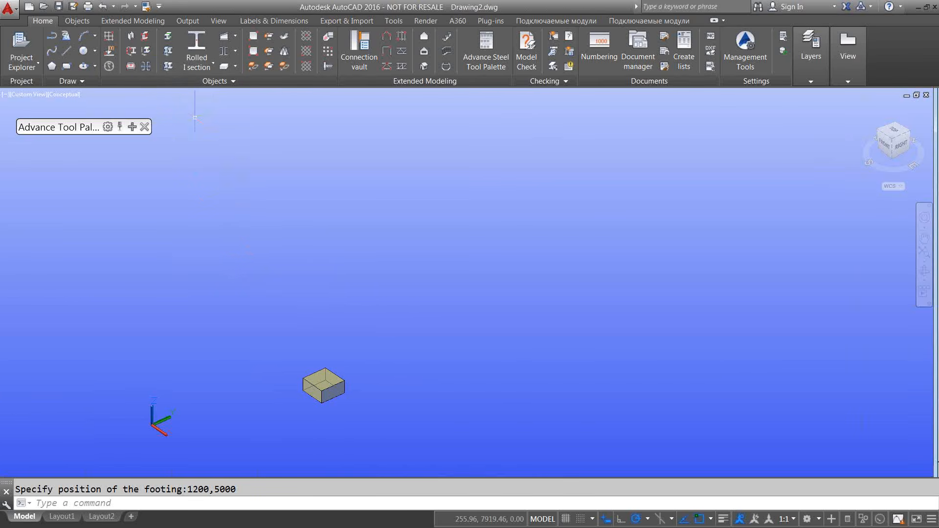
{"action": "left_click", "coordinate": [200, 67]}
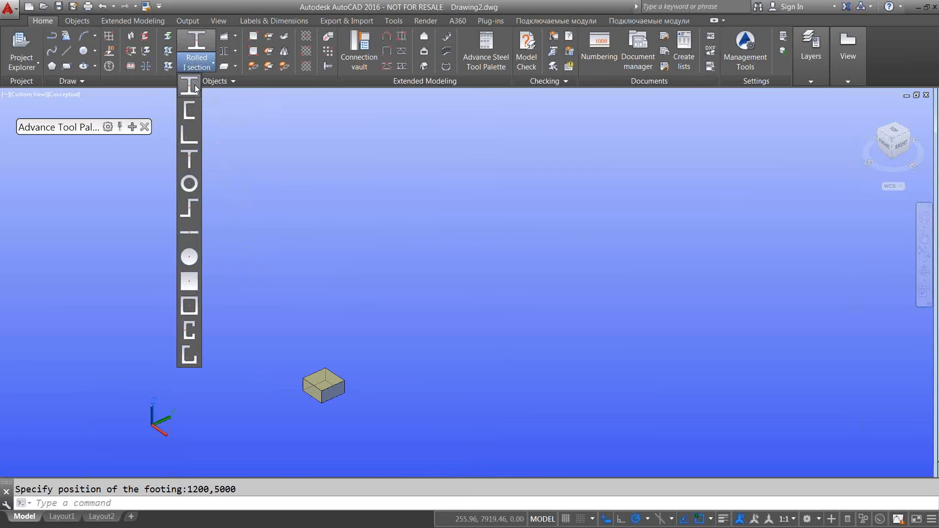
{"action": "left_click", "coordinate": [194, 86]}
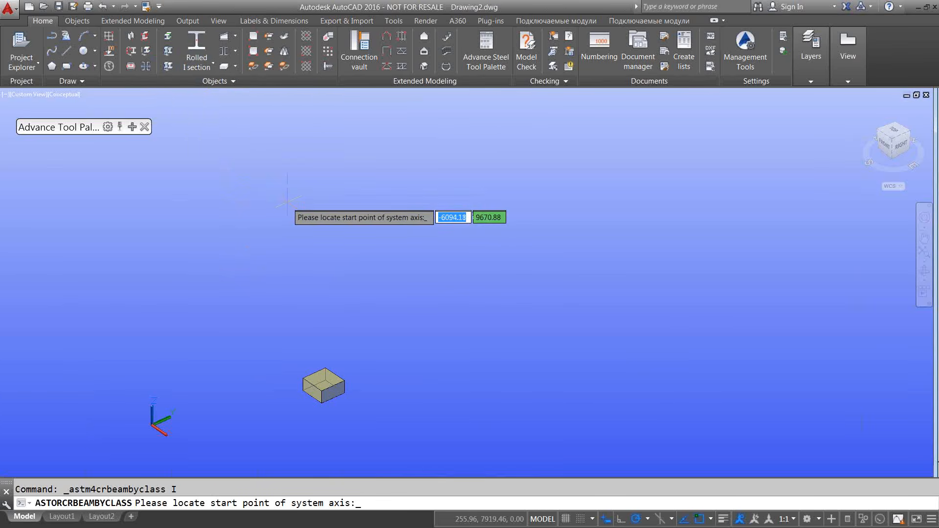
{"action": "scroll", "coordinate": [316, 345], "scroll_direction": "up", "scroll_amount": 2}
{"action": "scroll", "coordinate": [316, 349], "scroll_direction": "up", "scroll_amount": 3}
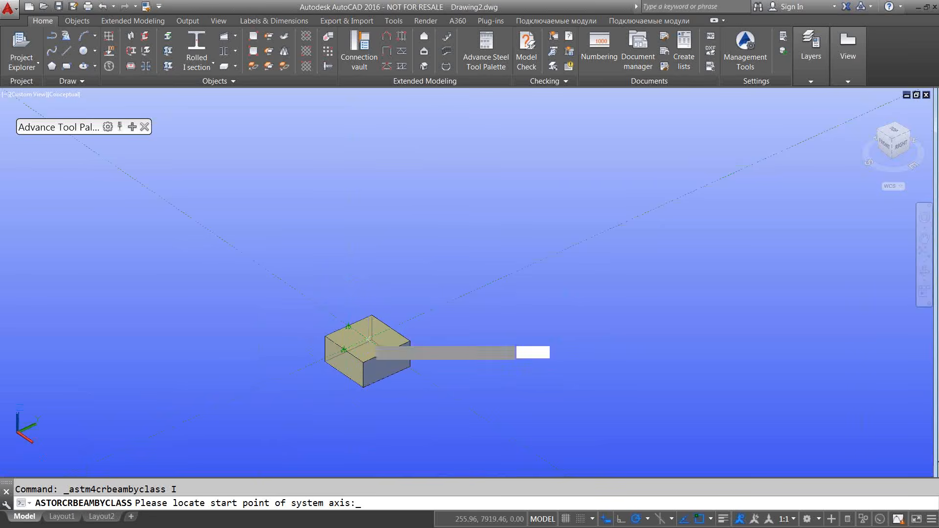
{"action": "left_click", "coordinate": [368, 338]}
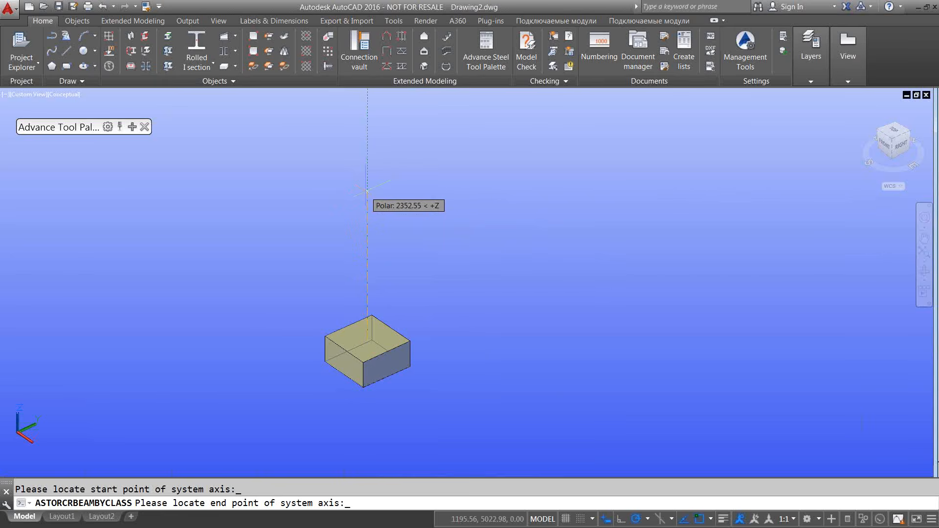
{"action": "type", "text": "4000"}
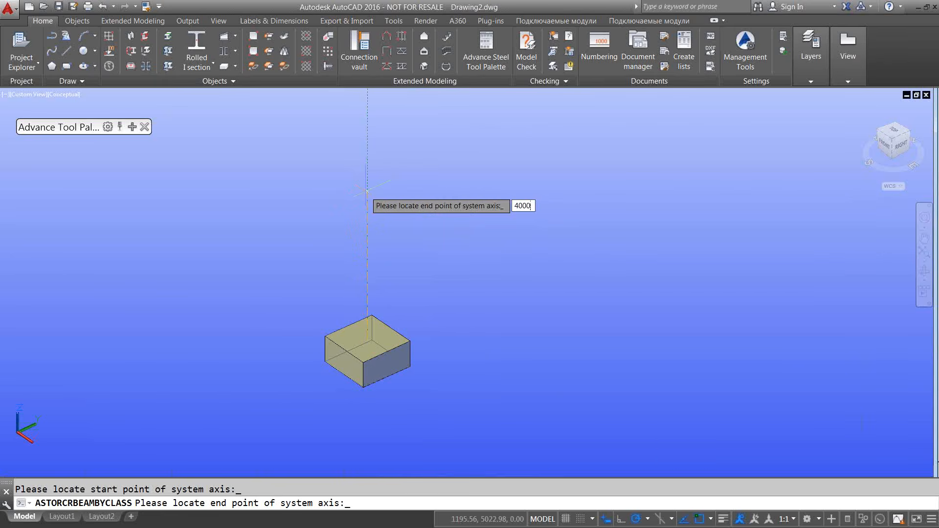
{"action": "key", "text": "Return"}
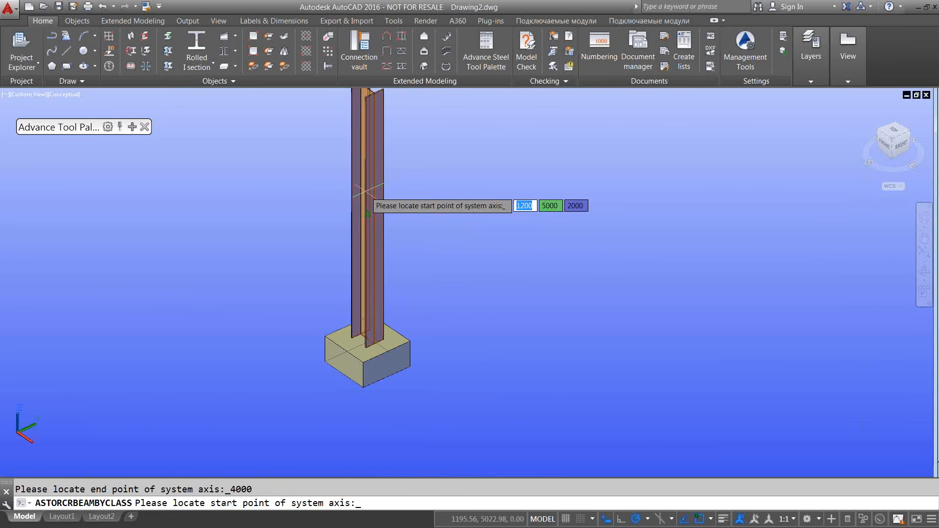
{"action": "scroll", "coordinate": [446, 258], "scroll_direction": "down", "scroll_amount": 5}
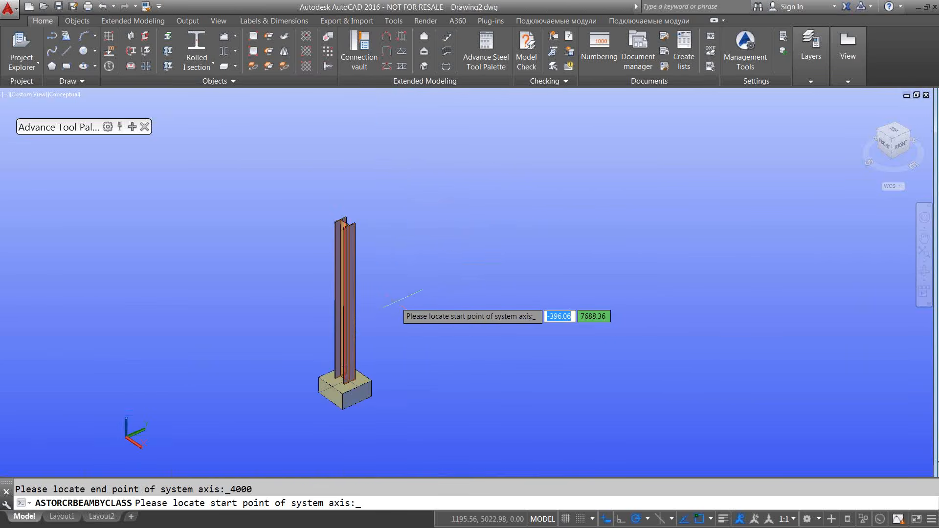
{"action": "key", "text": "Escape"}
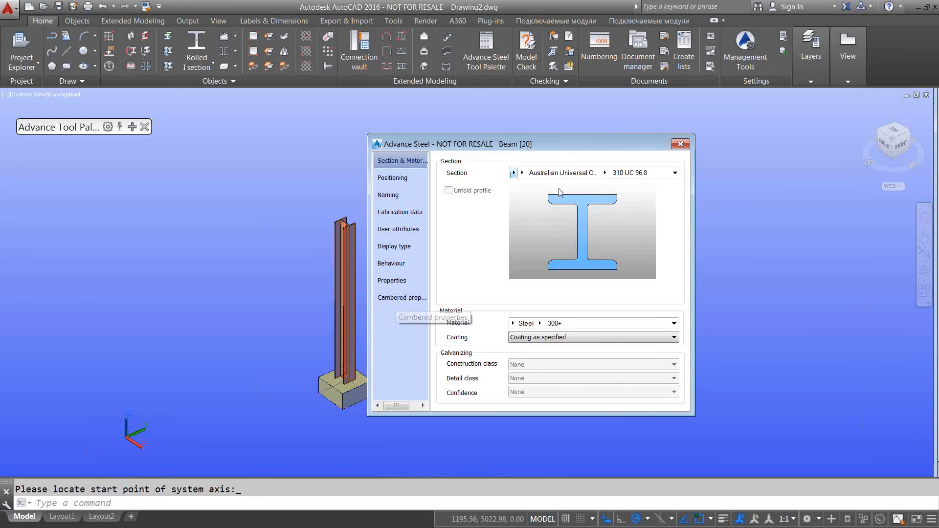
- Examine the available section classes and Australian Universal Column sizes for the column, leaving the selection as is
{"action": "left_click_drag", "start_coordinate": [563, 145], "coordinate": [640, 140]}
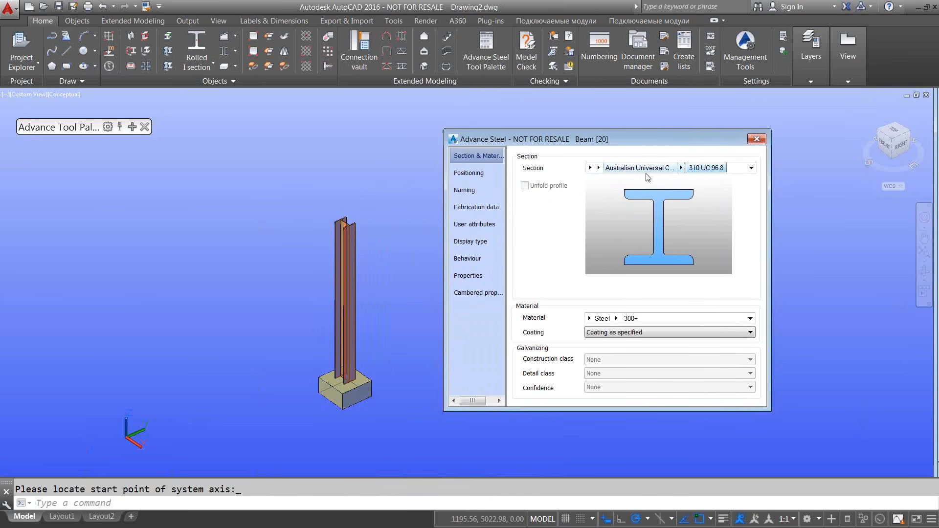
{"action": "left_click", "coordinate": [599, 168]}
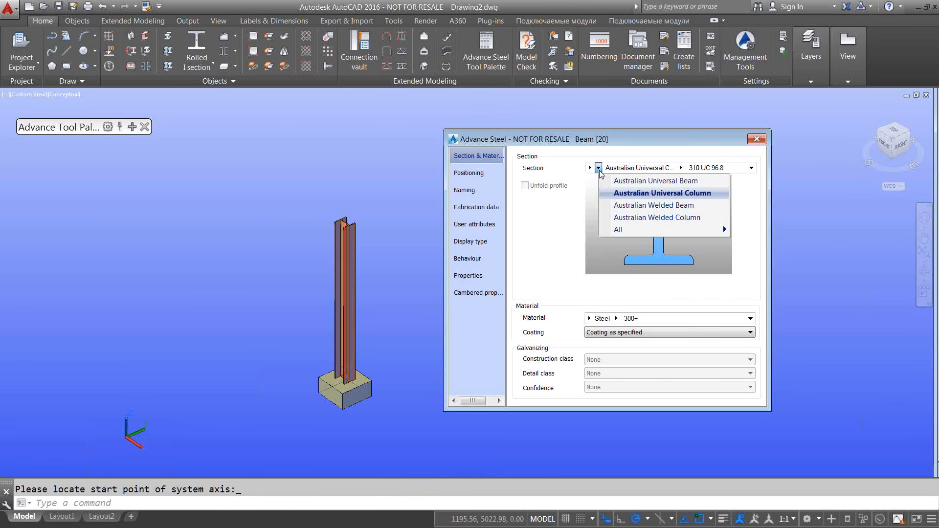
{"action": "left_click", "coordinate": [642, 138]}
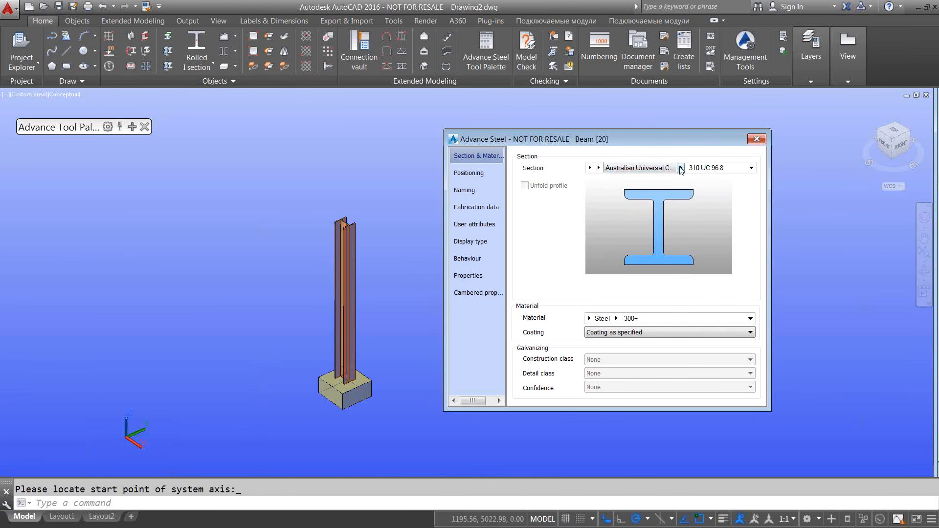
{"action": "left_click", "coordinate": [681, 168]}
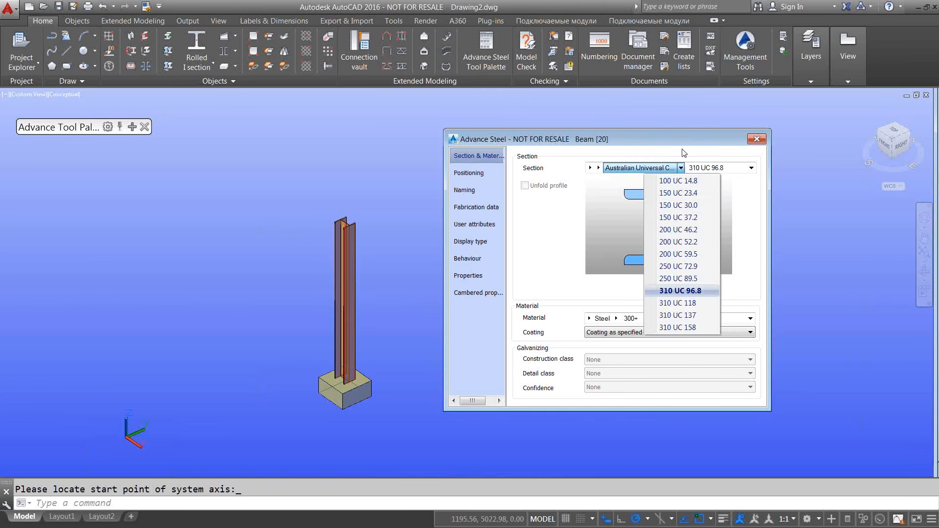
{"action": "left_click", "coordinate": [683, 153]}
- Set the column's positioning offset to the centre point of the I section
{"action": "left_click", "coordinate": [488, 176]}
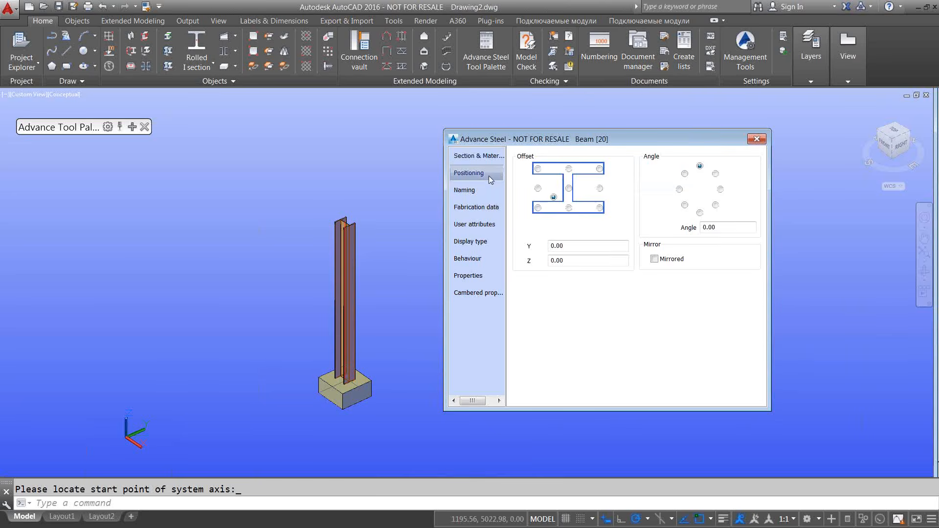
{"action": "left_click", "coordinate": [569, 188]}
- Review the column's naming, model role, fabrication data, user attributes and display type settings, and close its properties
{"action": "left_click", "coordinate": [481, 193]}
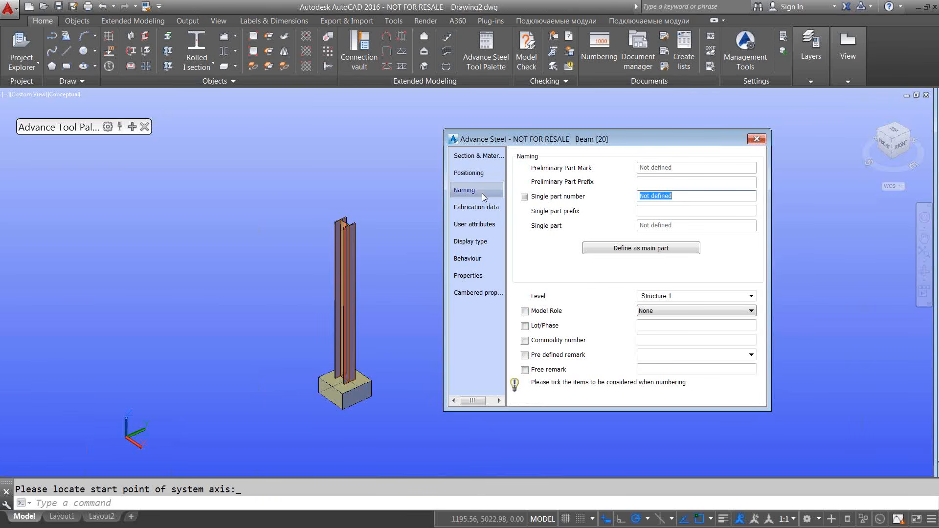
{"action": "left_click", "coordinate": [676, 310]}
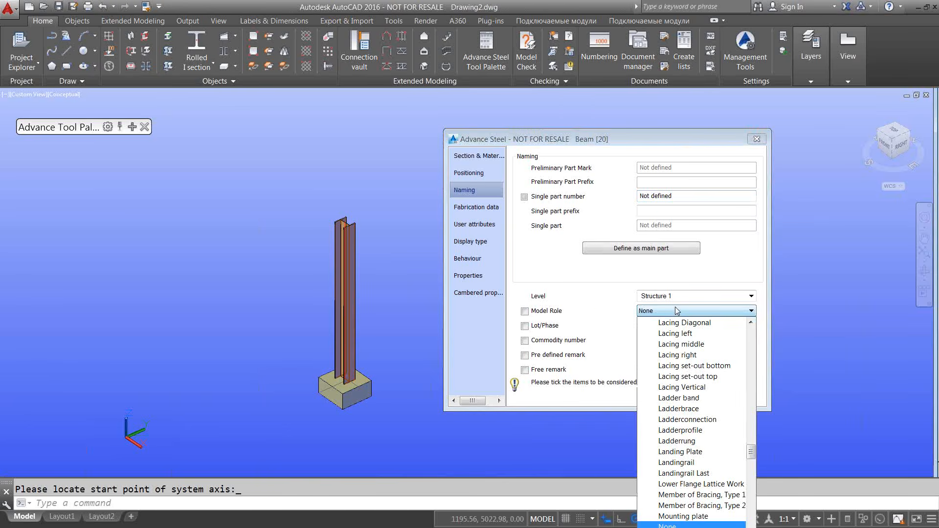
{"action": "left_click", "coordinate": [493, 209]}
{"action": "left_click", "coordinate": [488, 226]}
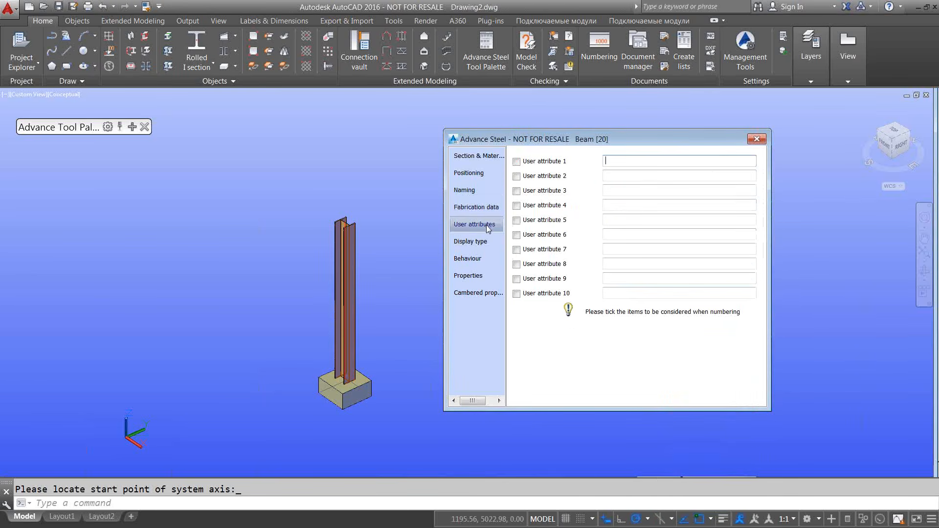
{"action": "left_click", "coordinate": [484, 243]}
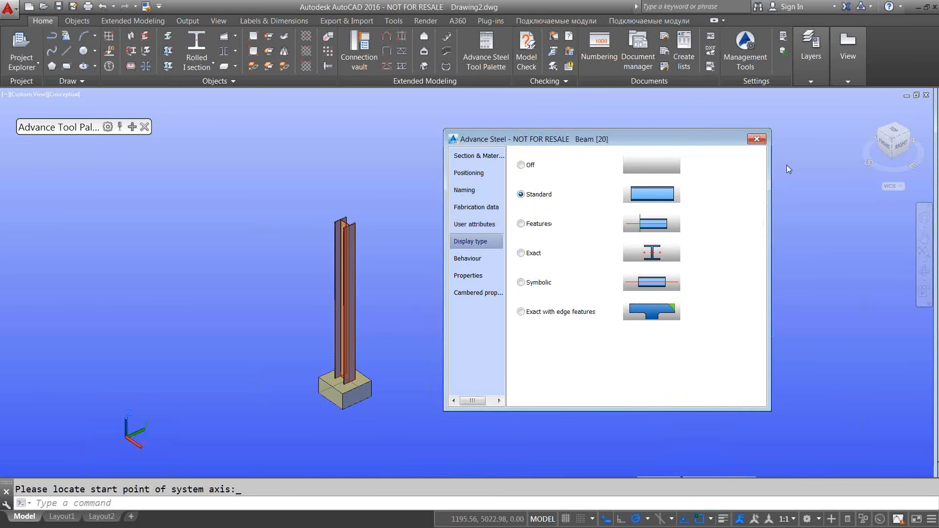
{"action": "left_click", "coordinate": [756, 139]}
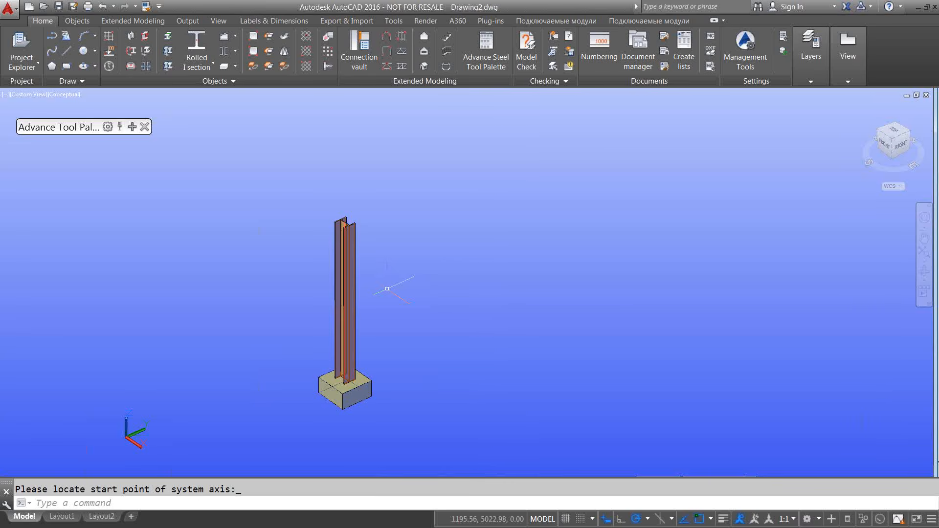
- Stretch the top end of the steel column 1000 mm upward along Z
{"action": "left_click", "coordinate": [352, 249]}
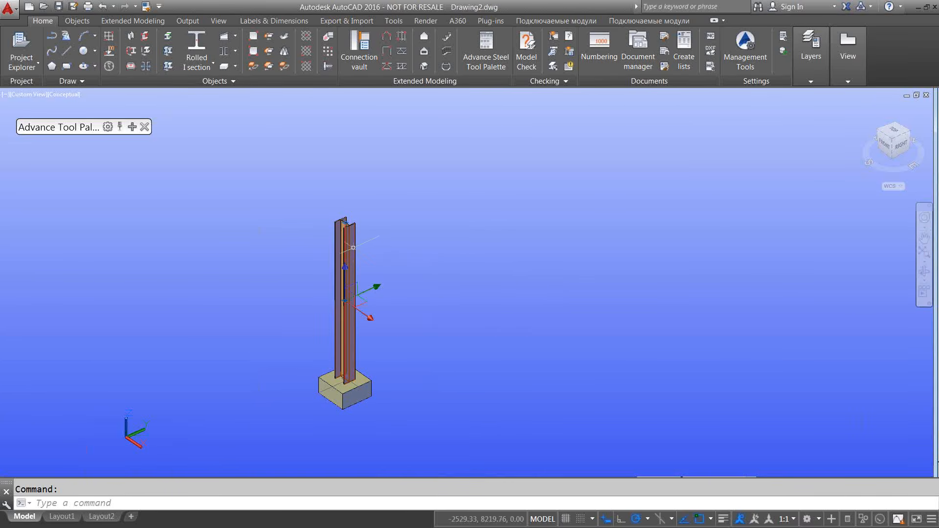
{"action": "left_click", "coordinate": [345, 222]}
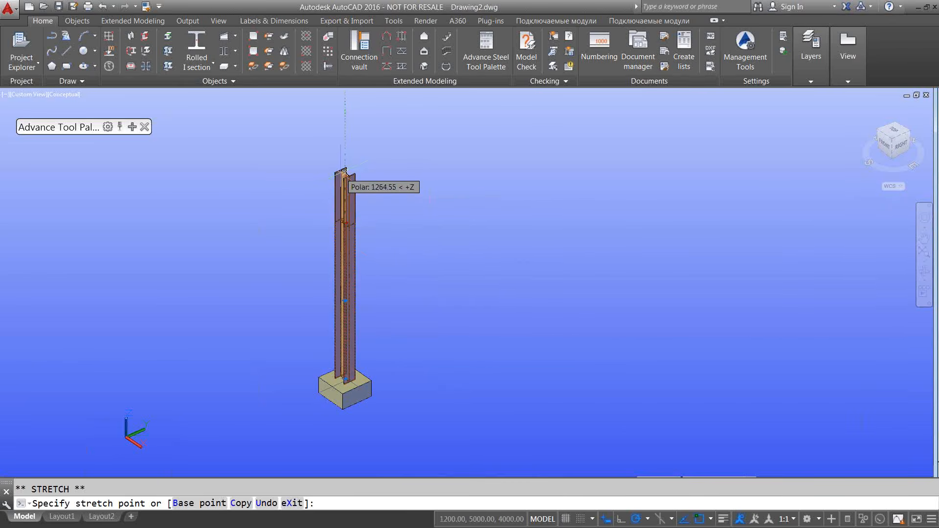
{"action": "type", "text": "1000"}
{"action": "key", "text": "Return"}
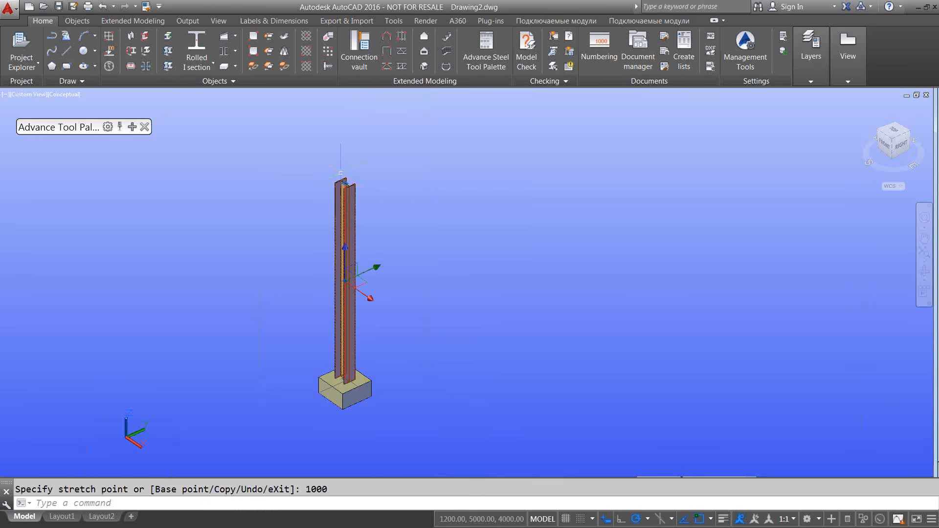
{"action": "key", "text": "Escape"}
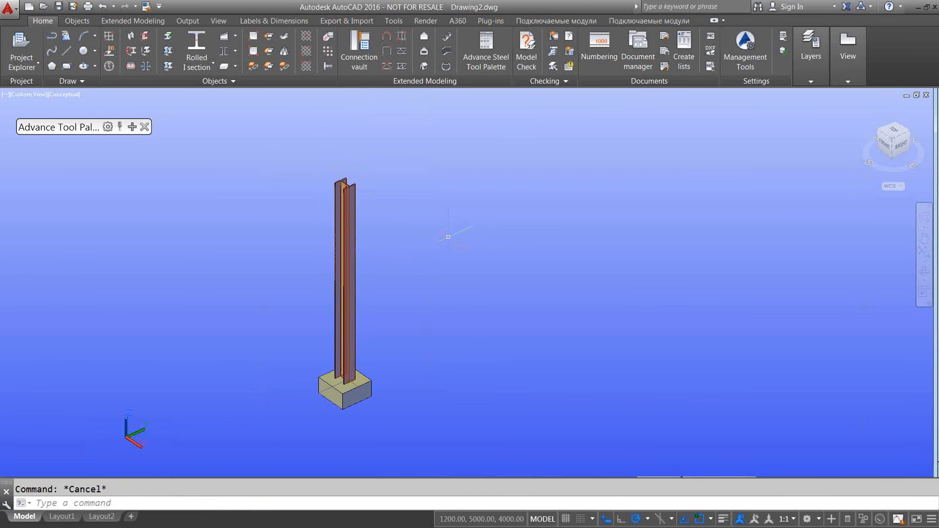
- Create a rectangular array of the column and its footing with 2 columns and 4 rows
{"action": "middle_click_drag", "start_coordinate": [447, 271], "coordinate": [393, 252]}
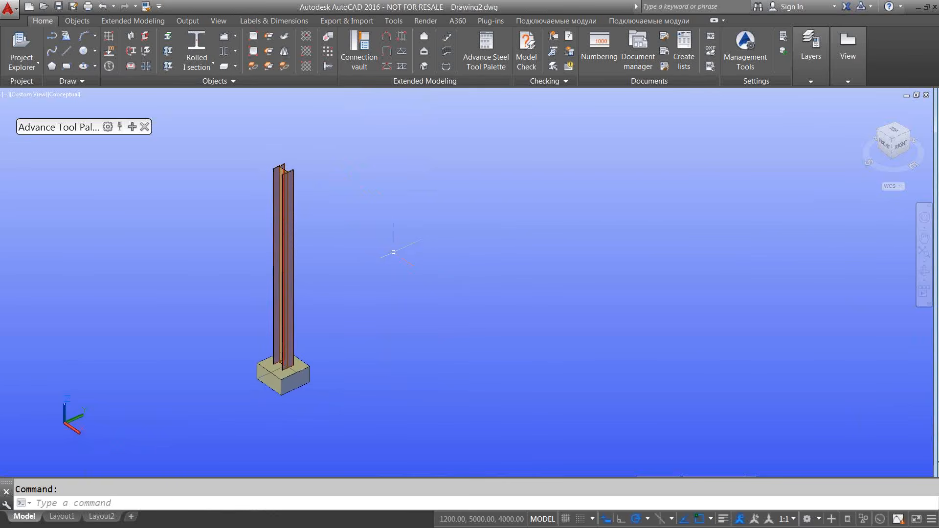
{"action": "type", "text": "ar"}
{"action": "key", "text": "Return"}
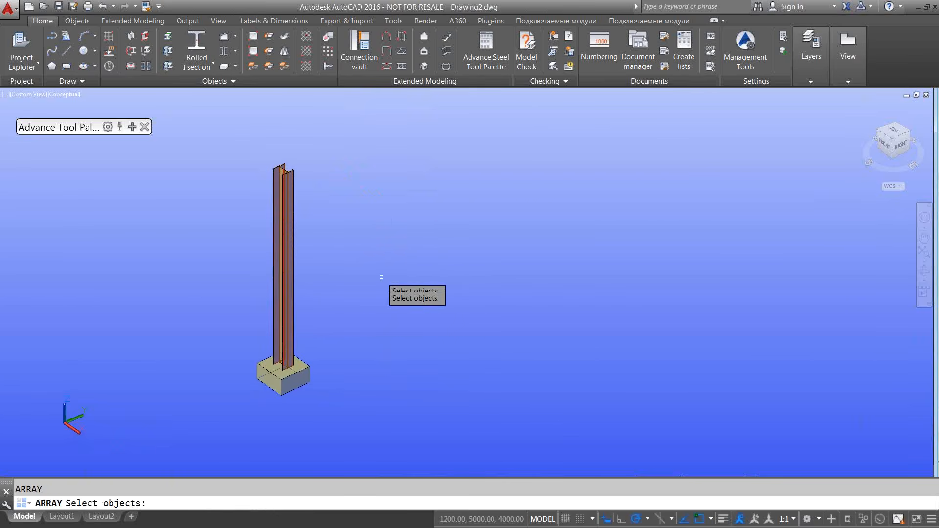
{"action": "left_click", "coordinate": [380, 330]}
{"action": "left_click", "coordinate": [254, 430]}
{"action": "key", "text": "Return"}
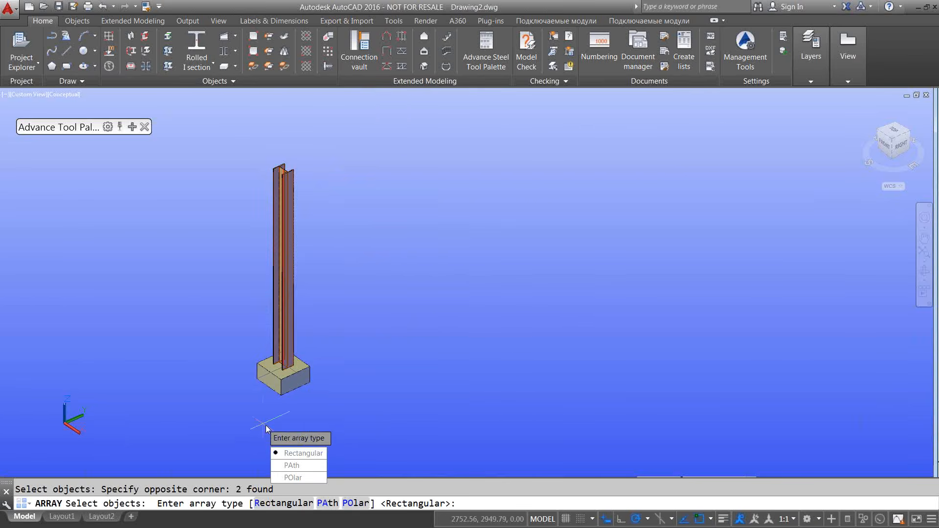
{"action": "left_click", "coordinate": [304, 454]}
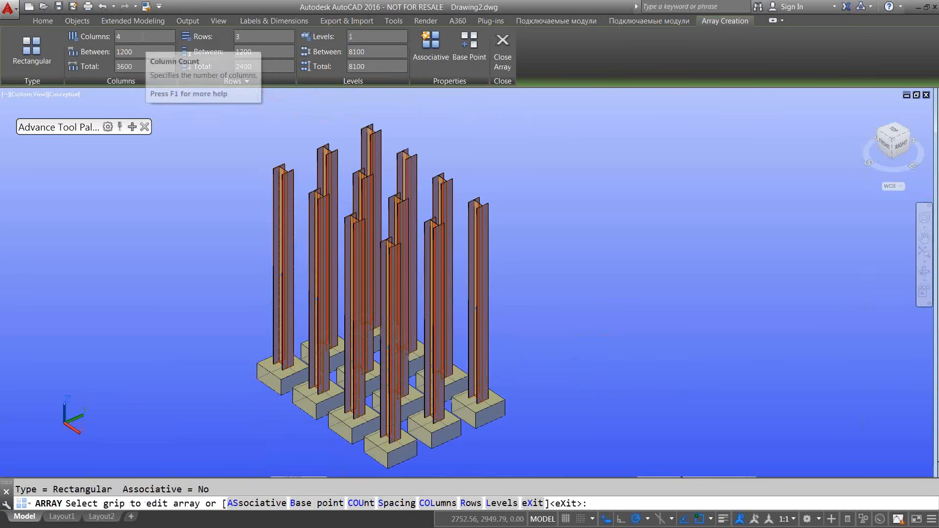
{"action": "left_click", "coordinate": [117, 38]}
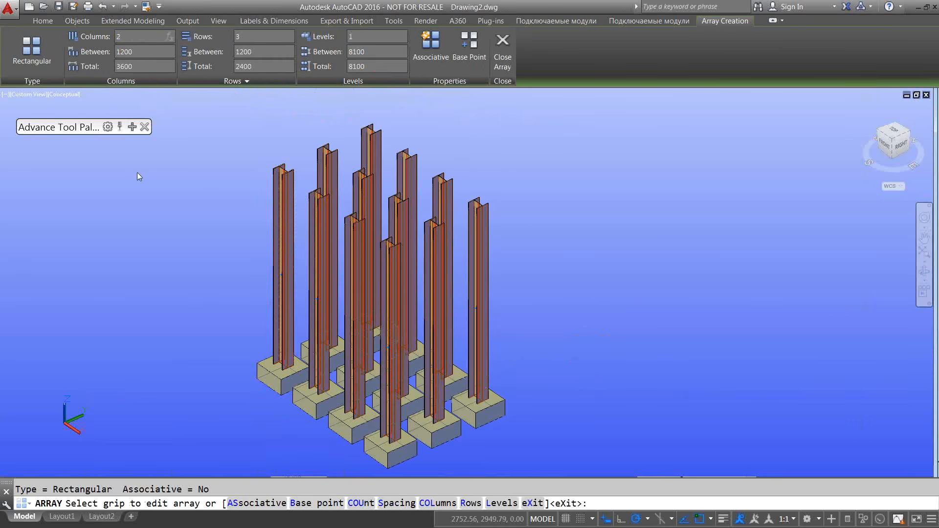
{"action": "type", "text": "2"}
{"action": "key", "text": "Return"}
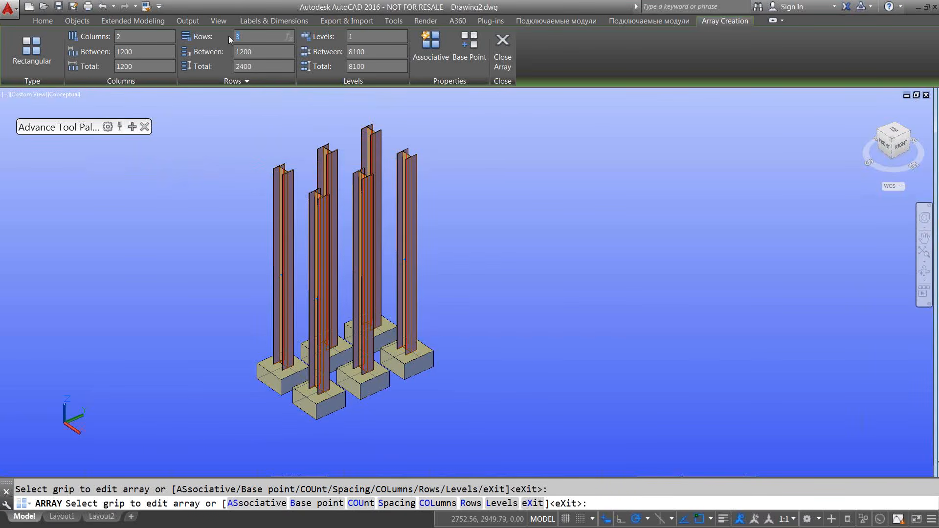
{"action": "type", "text": "4"}
{"action": "key", "text": "Return"}
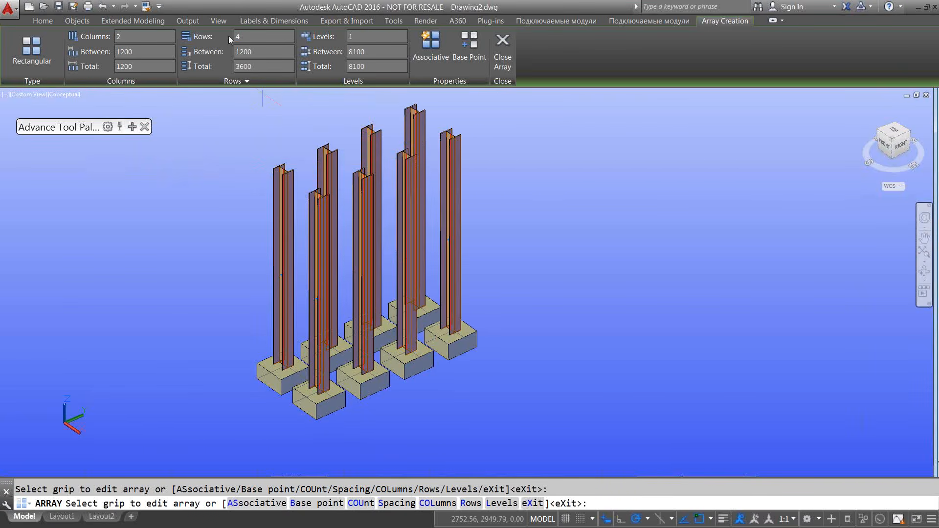
- Set the spacing between the array's columns to 2500 mm
{"action": "left_click", "coordinate": [143, 52]}
{"action": "type", "text": "250"}
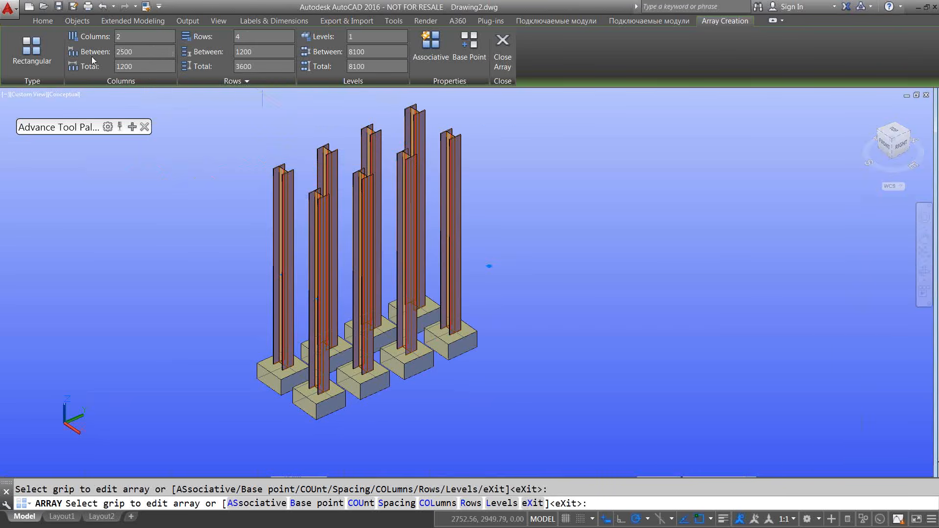
{"action": "type", "text": "0"}
{"action": "key", "text": "Return"}
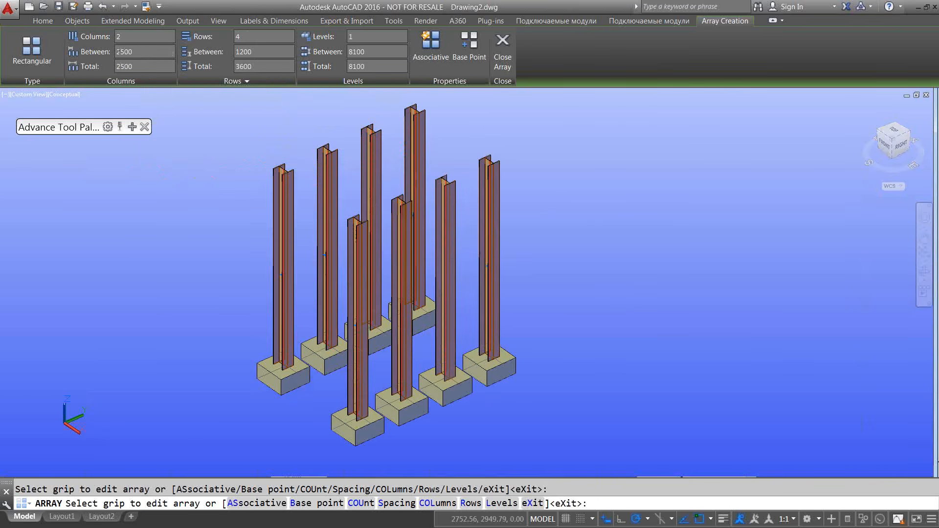
- Space the array 3000 mm between columns and 2500 mm between rows, and finish it
{"action": "type", "text": "300"}
{"action": "key", "text": "Return"}
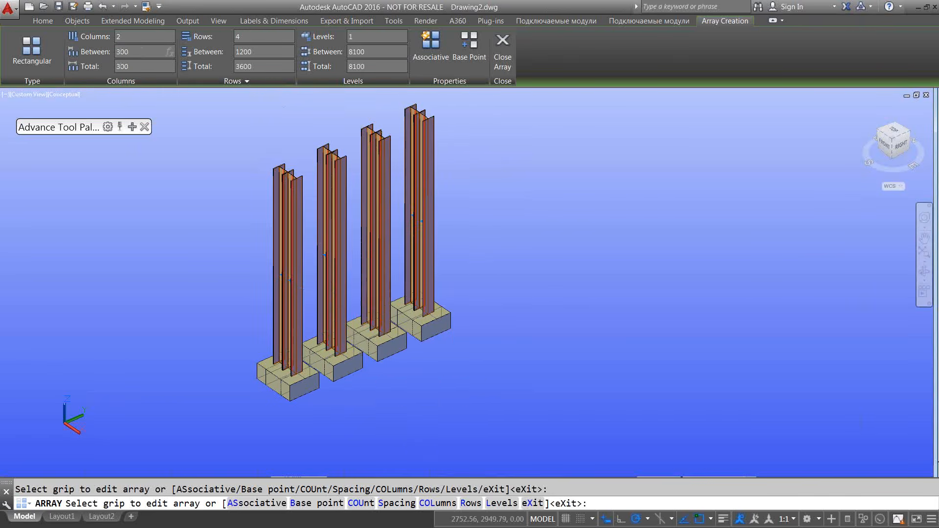
{"action": "key", "text": "Return"}
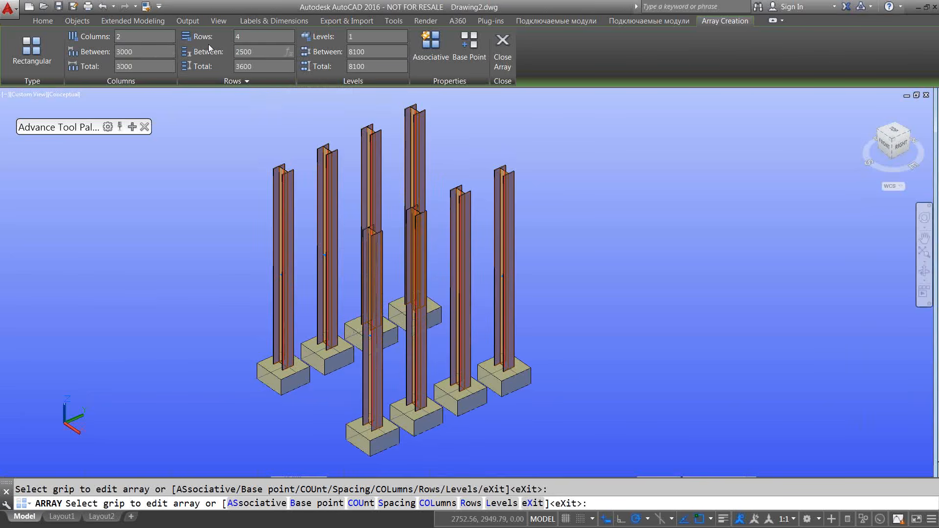
{"action": "type", "text": "2500"}
{"action": "key", "text": "Return"}
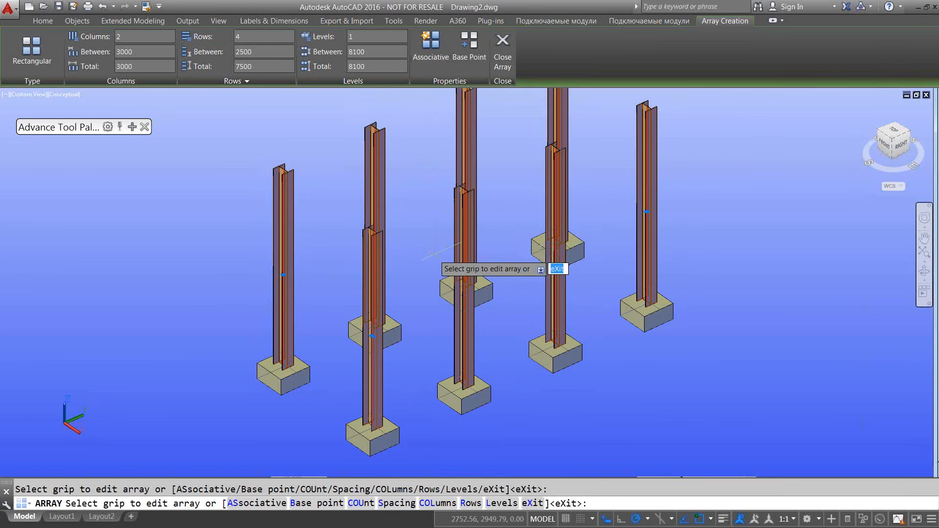
{"action": "scroll", "coordinate": [433, 251], "scroll_direction": "down", "scroll_amount": 3}
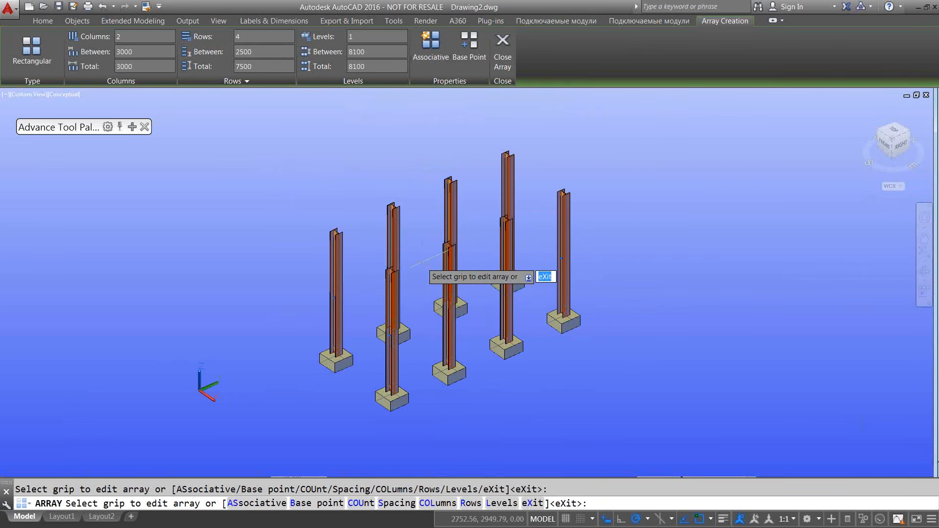
{"action": "key", "text": "Return"}
- Move the last pair of columns and their footings 1000 mm along positive Y, away from the other rows
{"action": "middle_click_drag", "start_coordinate": [432, 252], "coordinate": [422, 278], "text": "shift"}
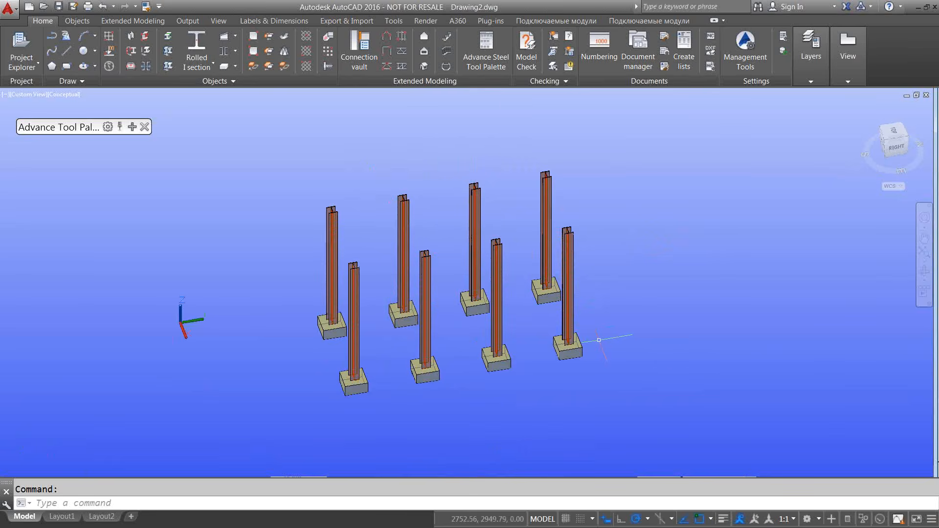
{"action": "type", "text": "m"}
{"action": "key", "text": "Return"}
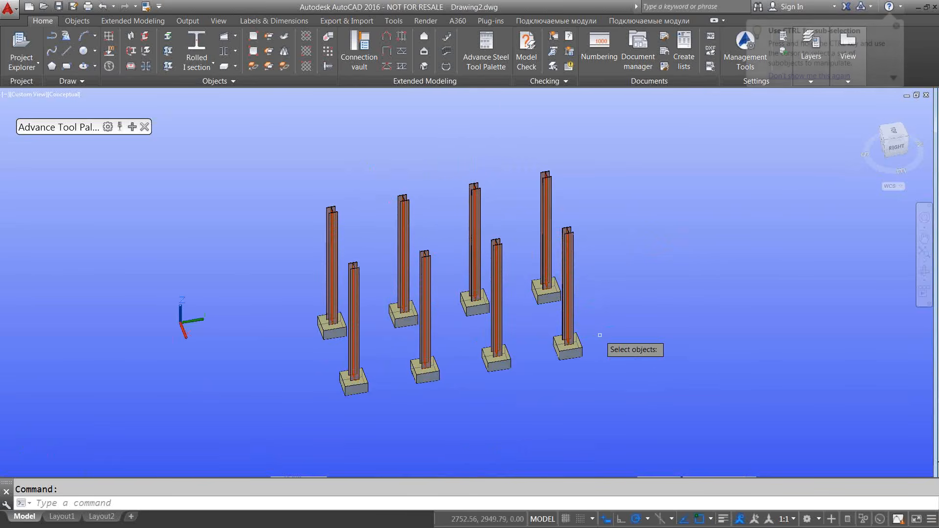
{"action": "left_click", "coordinate": [606, 237]}
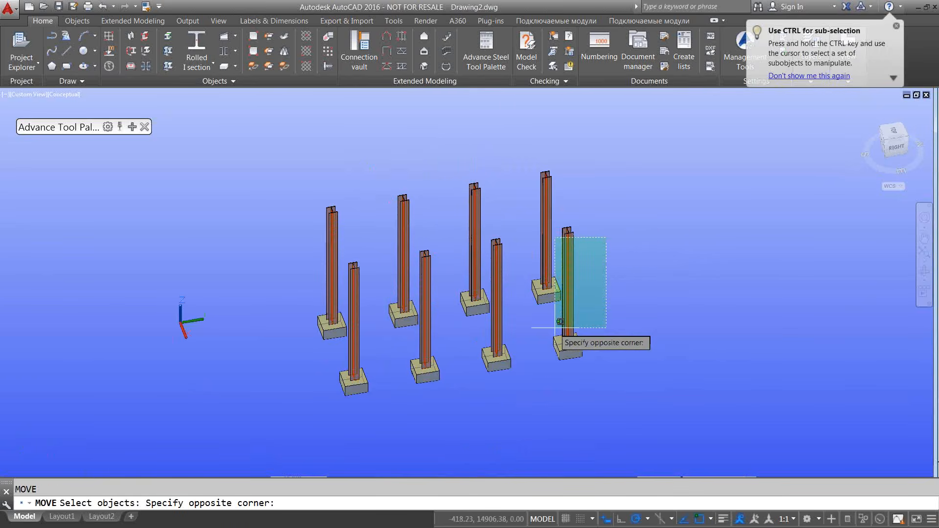
{"action": "left_click", "coordinate": [527, 378]}
{"action": "key", "text": "Return"}
{"action": "left_click", "coordinate": [550, 384]}
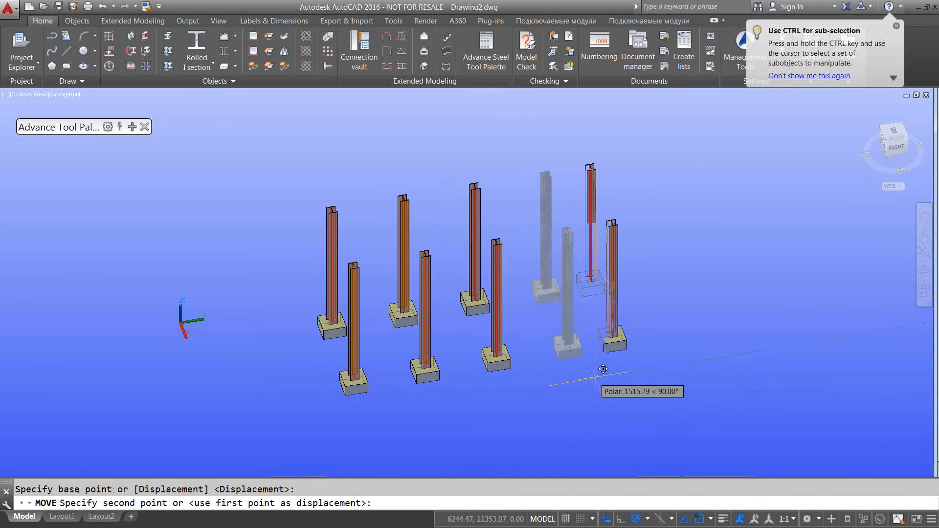
{"action": "type", "text": "15"}
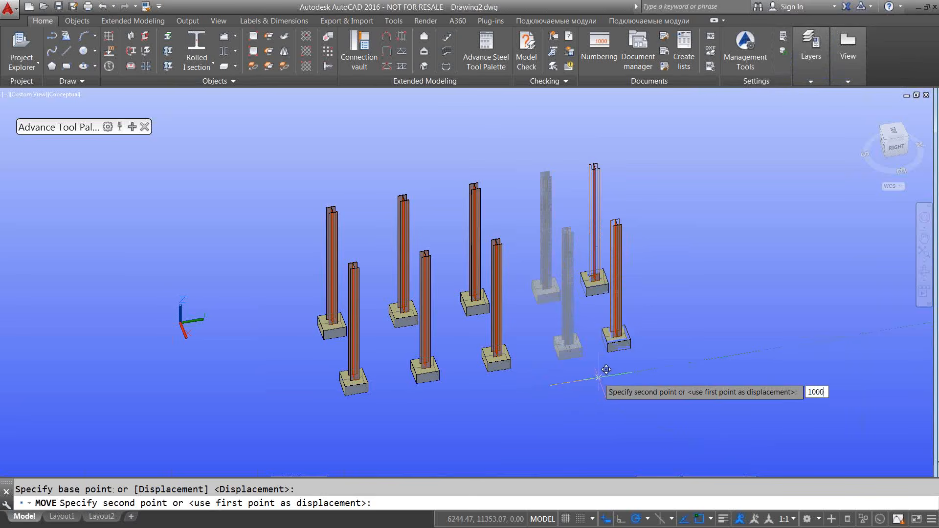
{"action": "key", "text": "Return"}
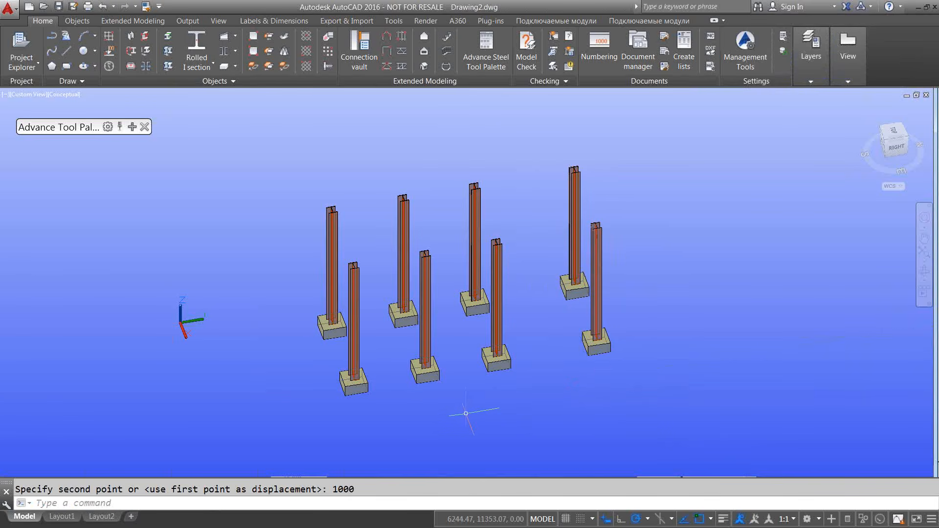
- Copy the last two columns and footings on the negative X side 2500 mm outward at 180°
{"action": "middle_click_drag", "start_coordinate": [466, 413], "coordinate": [675, 409], "text": "shift"}
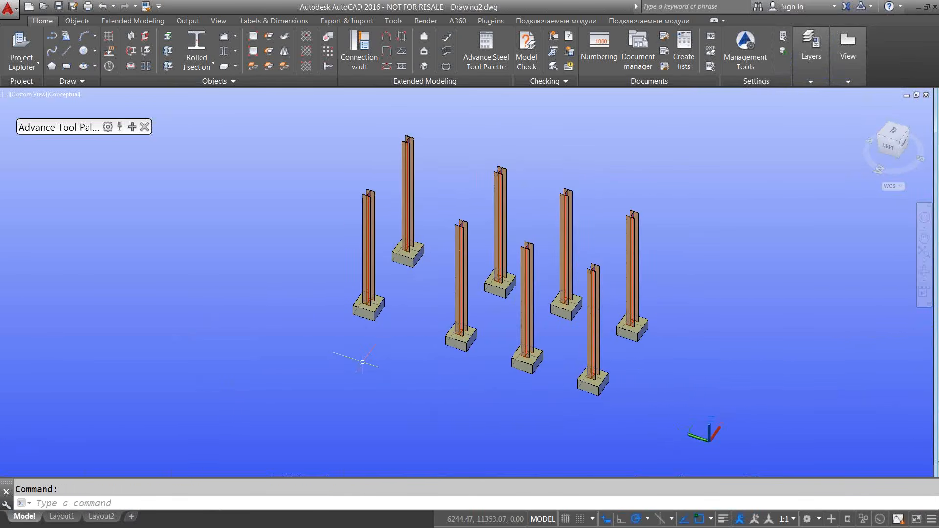
{"action": "type", "text": "co"}
{"action": "key", "text": "Return"}
{"action": "left_click", "coordinate": [473, 369]}
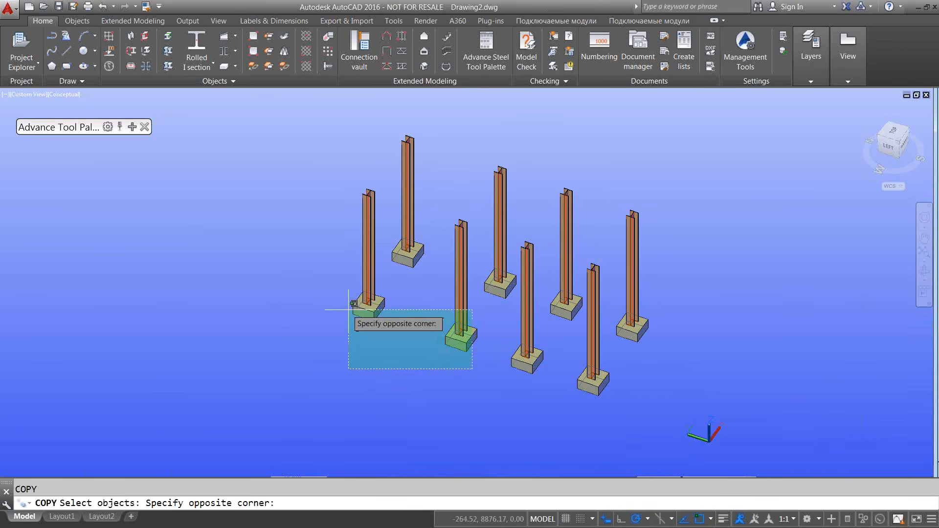
{"action": "left_click", "coordinate": [362, 290]}
{"action": "key", "text": "Return"}
{"action": "left_click", "coordinate": [413, 328]}
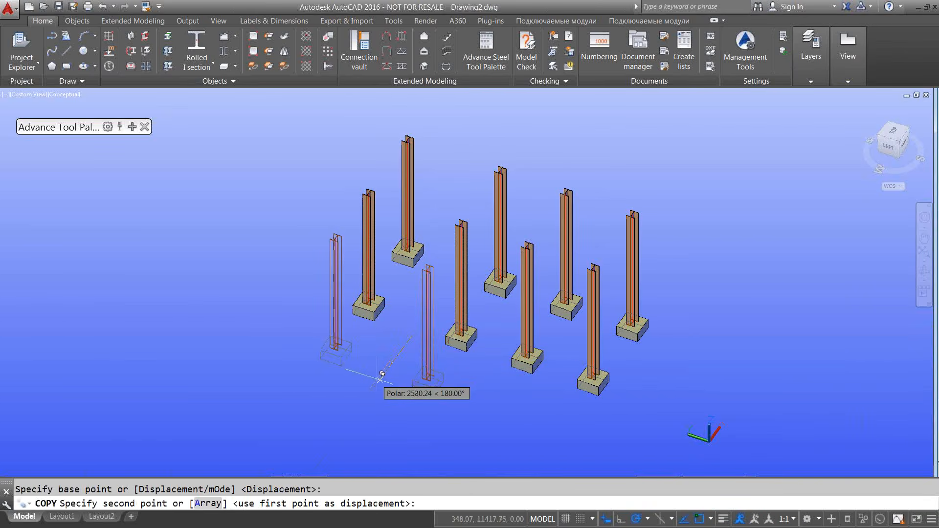
{"action": "type", "text": "2500"}
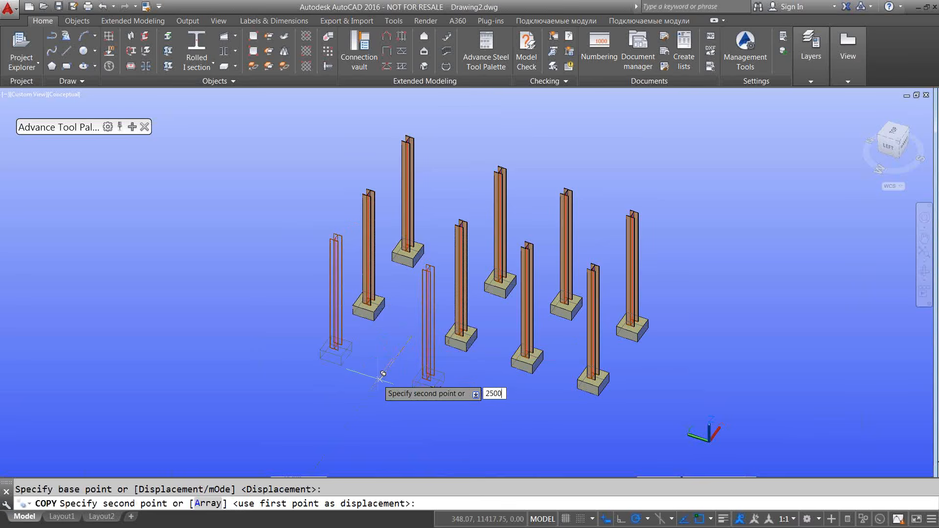
{"action": "key", "text": "Return"}
{"action": "key", "text": "Return"}
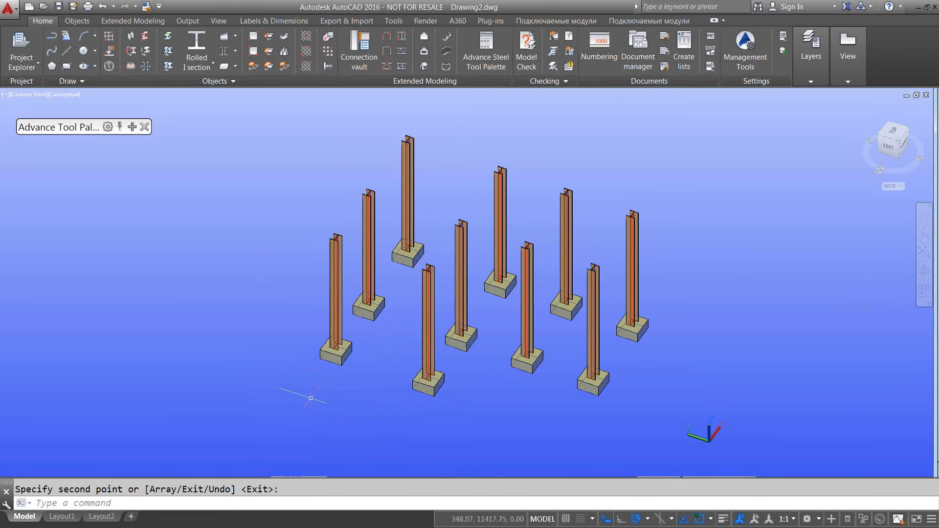
- Create a continuous footing between the two isolated footings of the first row, and review its section and positioning
{"action": "middle_click_drag", "start_coordinate": [367, 401], "coordinate": [291, 383], "text": "shift"}
{"action": "scroll", "coordinate": [409, 420], "scroll_direction": "up", "scroll_amount": 2}
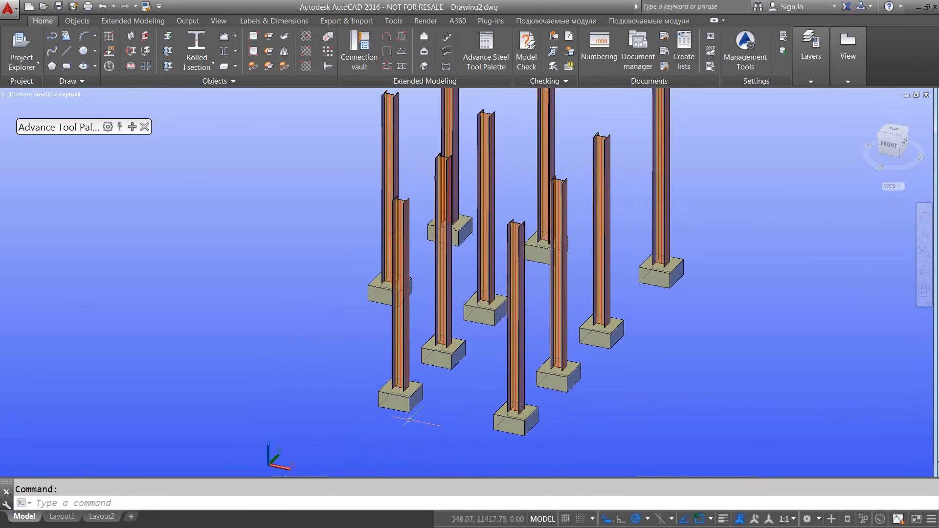
{"action": "middle_click_drag", "start_coordinate": [410, 419], "coordinate": [356, 419]}
{"action": "left_click", "coordinate": [235, 67]}
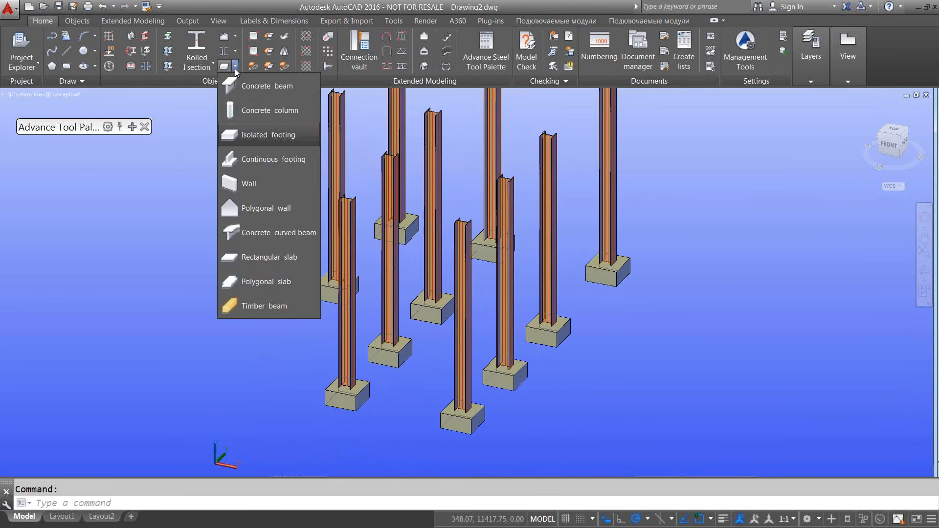
{"action": "left_click", "coordinate": [254, 159]}
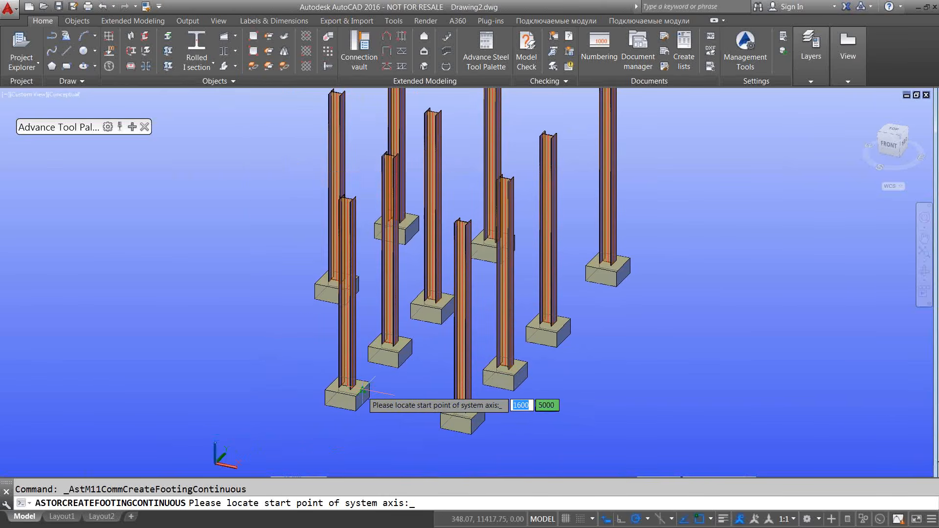
{"action": "left_click", "coordinate": [374, 407]}
{"action": "left_click", "coordinate": [456, 408]}
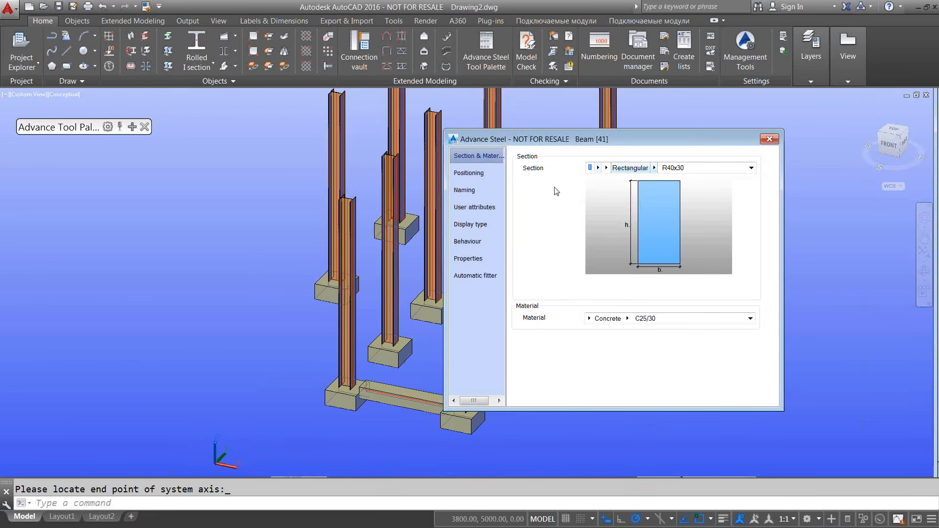
{"action": "left_click", "coordinate": [482, 174]}
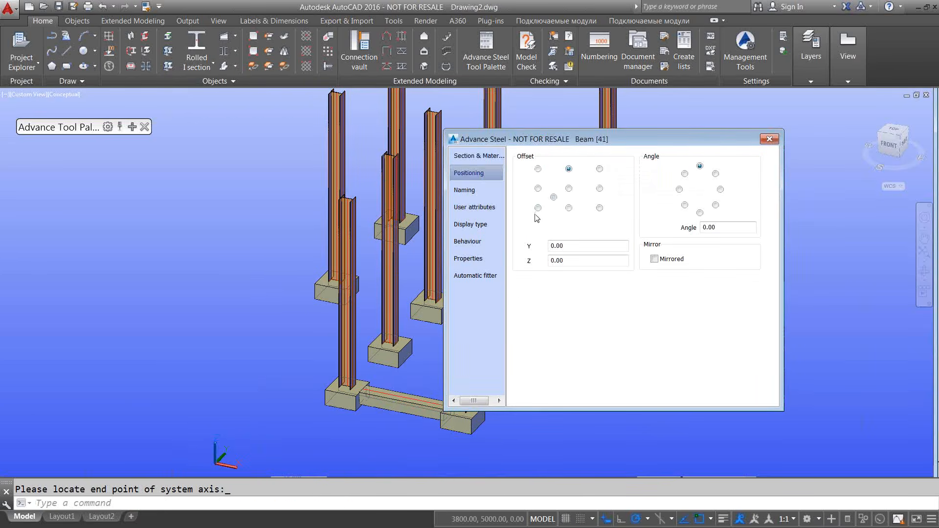
{"action": "left_click", "coordinate": [769, 138]}
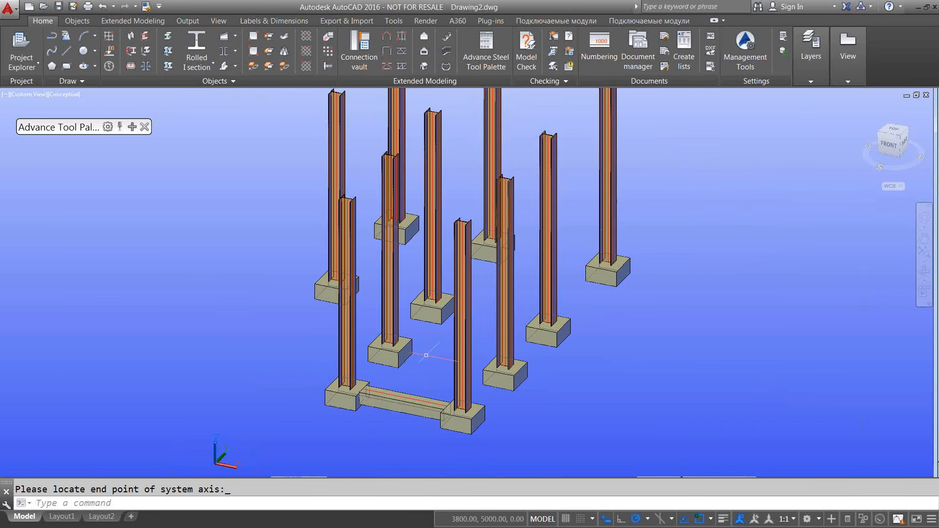
{"action": "key", "text": "Escape"}
- Copy the first row's continuous footing to the other three column rows, using the isolated footing edge midpoint as base point
{"action": "type", "text": "co"}
{"action": "key", "text": "Return"}
{"action": "left_click", "coordinate": [411, 400]}
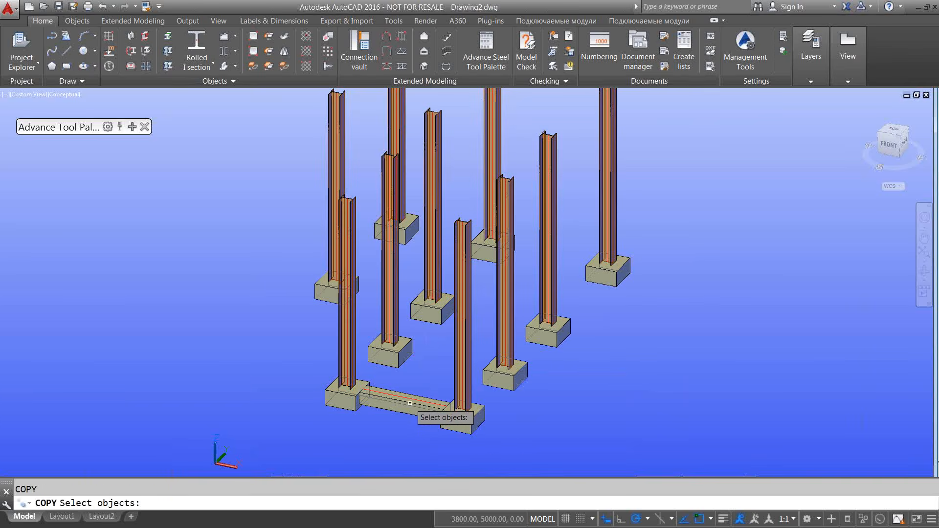
{"action": "key", "text": "Return"}
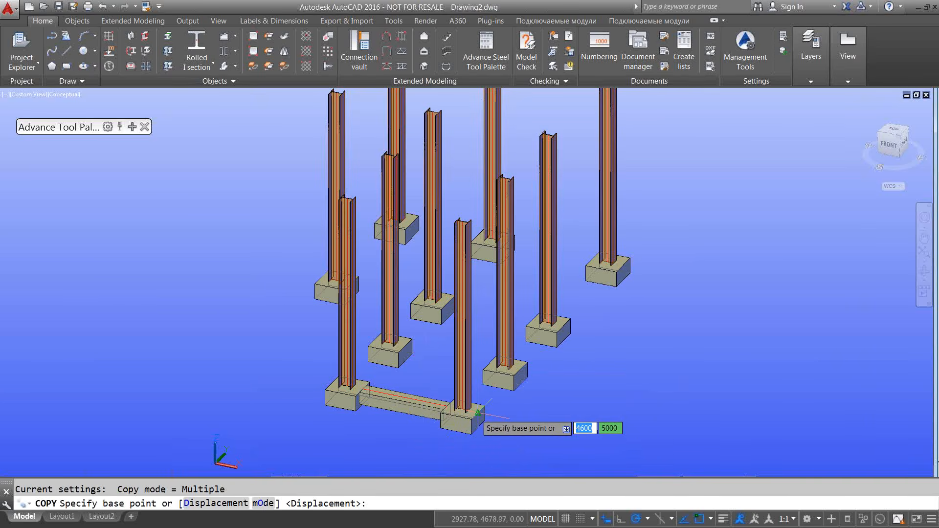
{"action": "left_click", "coordinate": [483, 406]}
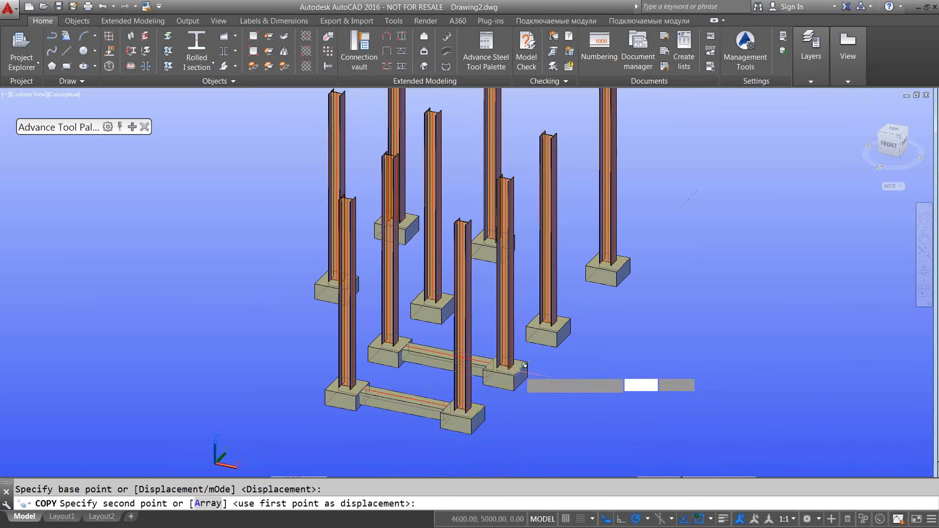
{"action": "left_click", "coordinate": [526, 363]}
{"action": "left_click", "coordinate": [571, 324]}
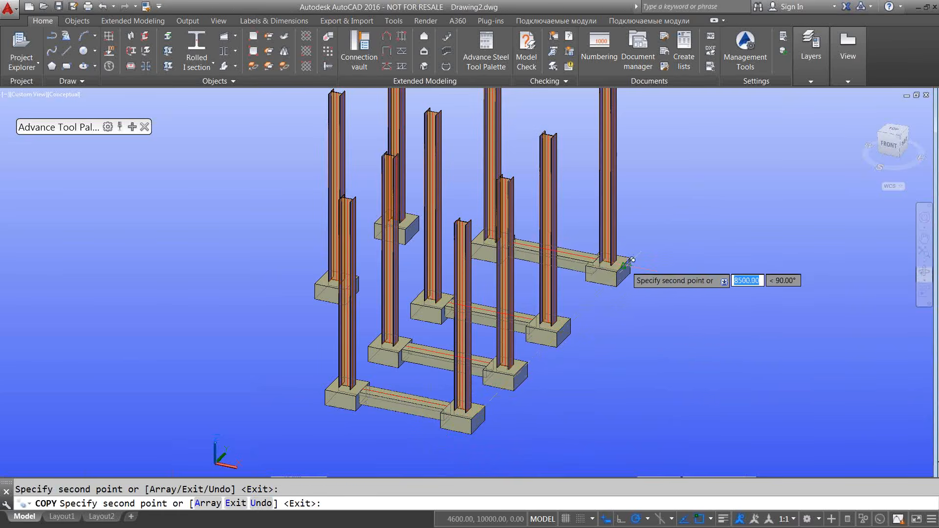
{"action": "middle_click_drag", "start_coordinate": [324, 338], "coordinate": [465, 320], "text": "shift"}
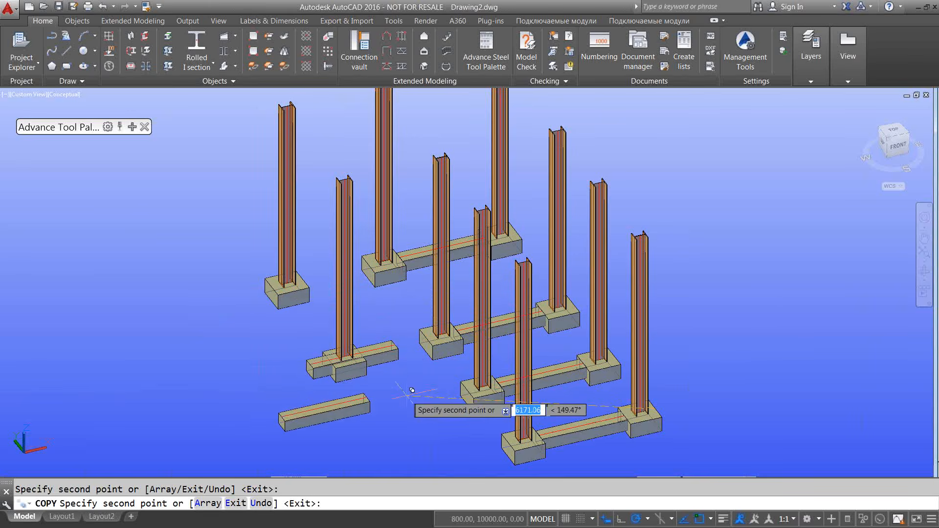
{"action": "middle_click_drag", "start_coordinate": [416, 394], "coordinate": [371, 392], "text": "shift"}
{"action": "key", "text": "Escape"}
- Delete the two misplaced continuous footing copies on the negative X side of the model
{"action": "left_click", "coordinate": [384, 340]}
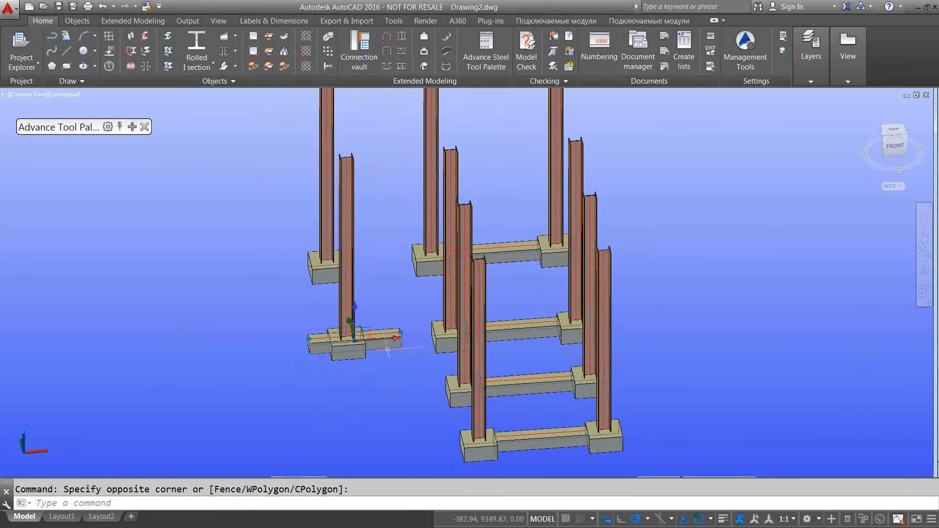
{"action": "left_click", "coordinate": [386, 395]}
{"action": "key", "text": "Delete"}
- Create a continuous footing in the third row between the inner footing and the outer footing on the negative X side
{"action": "middle_click_drag", "start_coordinate": [383, 380], "coordinate": [388, 367], "text": "shift"}
{"action": "scroll", "coordinate": [433, 348], "scroll_direction": "up", "scroll_amount": 3}
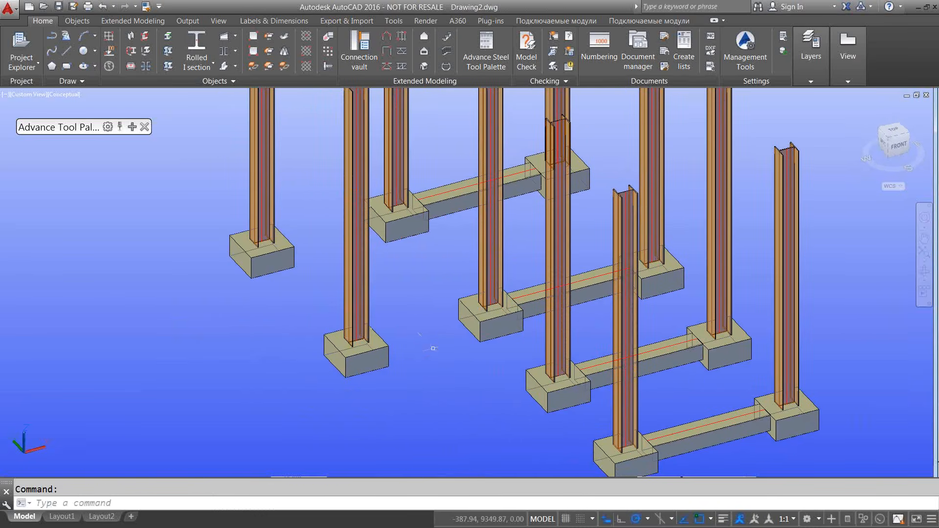
{"action": "left_click", "coordinate": [225, 67]}
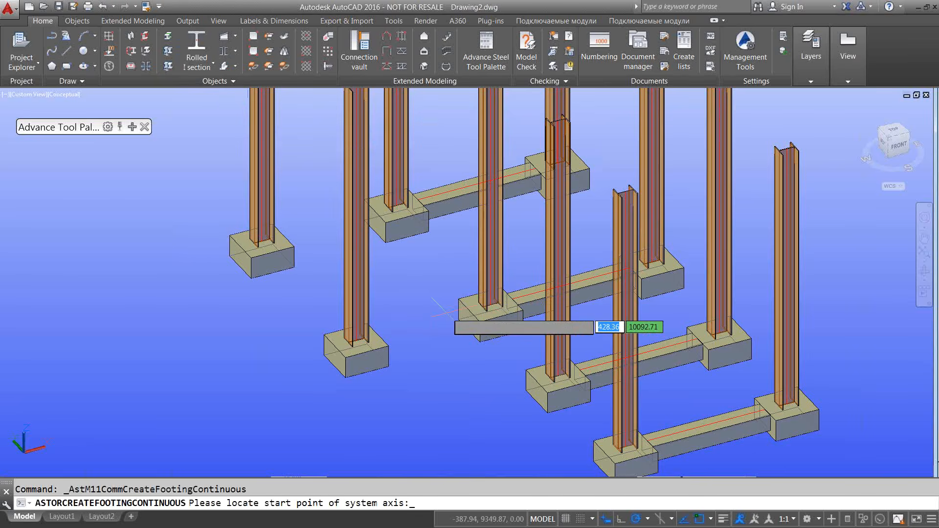
{"action": "left_click", "coordinate": [470, 313]}
{"action": "left_click", "coordinate": [381, 338]}
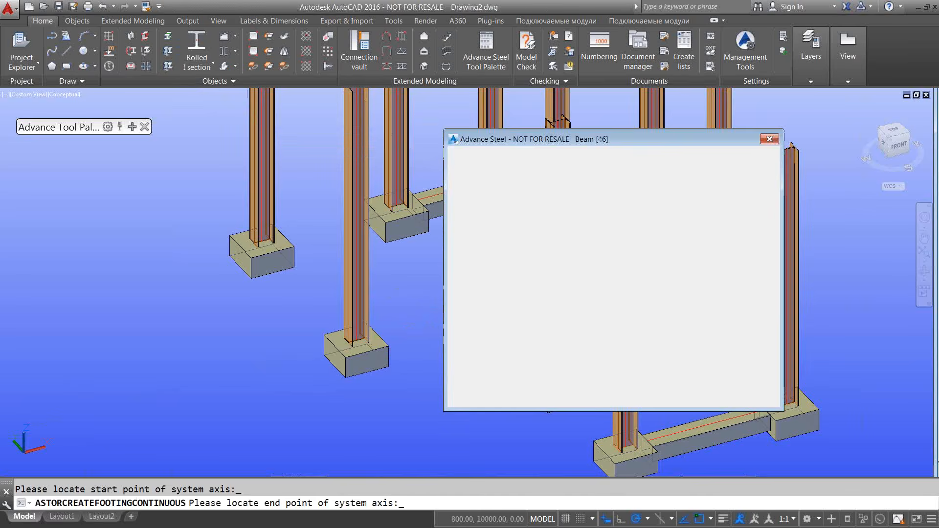
{"action": "left_click", "coordinate": [770, 139]}
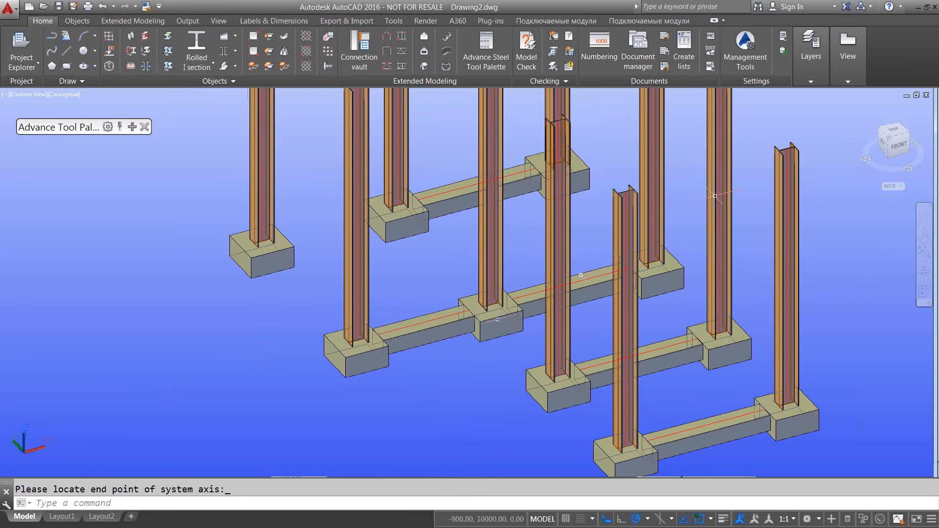
- Copy the third row's outer continuous footing to the matching gap in the last row, 3500 mm along Y
{"action": "type", "text": "co"}
{"action": "key", "text": "Return"}
{"action": "left_click", "coordinate": [407, 338]}
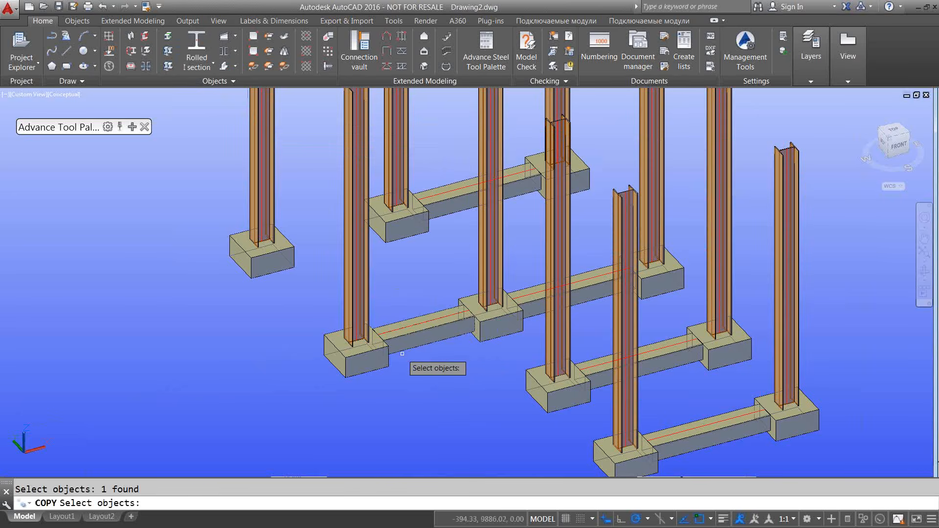
{"action": "key", "text": "Return"}
{"action": "left_click", "coordinate": [347, 353]}
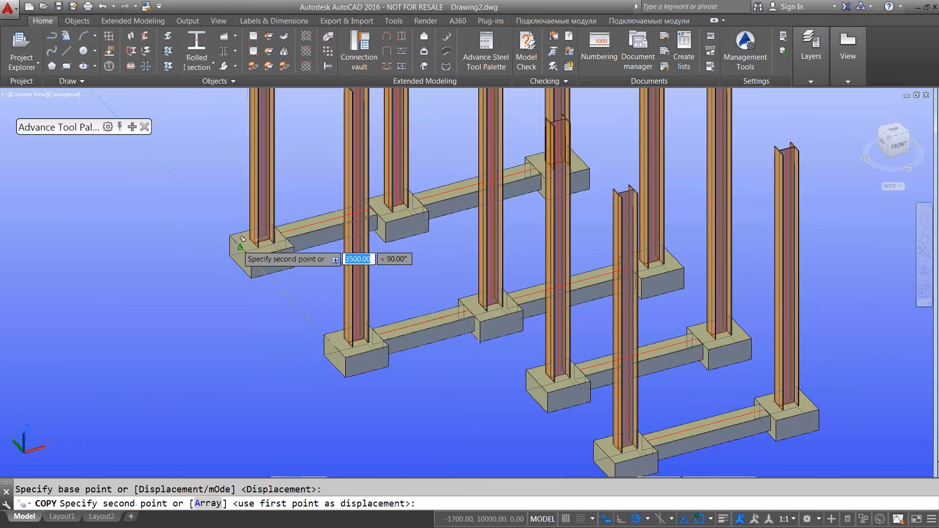
{"action": "key", "text": "Escape"}
- Create a continuous footing along Y between the positive X side isolated footings of the first and second rows
{"action": "mouse_move", "coordinate": [483, 405]}
{"action": "middle_mouse_down", "text": "shift"}
{"action": "mouse_move", "coordinate": [337, 399]}
{"action": "mouse_move", "coordinate": [475, 392]}
{"action": "middle_mouse_up", "text": "shift"}
{"action": "scroll", "coordinate": [504, 399], "scroll_direction": "down", "scroll_amount": 2}
{"action": "key", "text": "Return"}
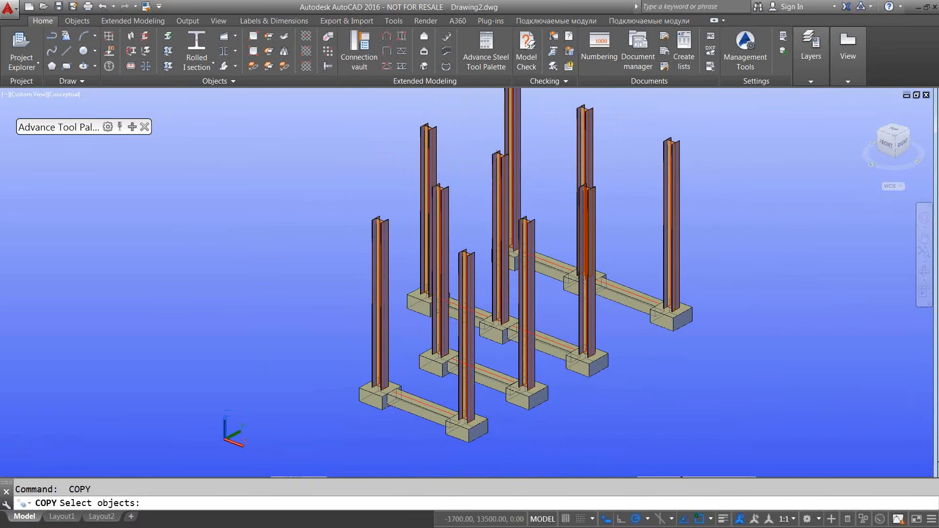
{"action": "key", "text": "Escape"}
{"action": "left_click", "coordinate": [228, 69]}
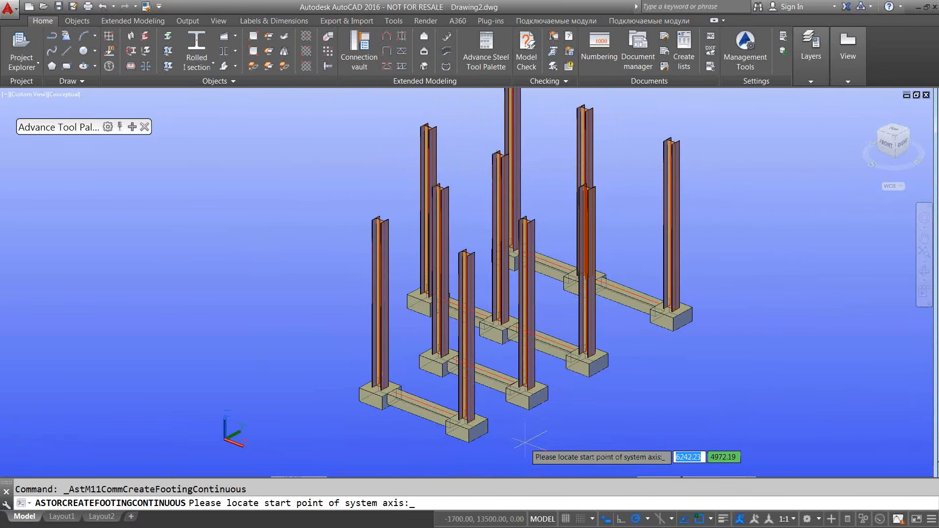
{"action": "middle_click_drag", "start_coordinate": [532, 380], "coordinate": [436, 421], "text": "shift"}
{"action": "left_click", "coordinate": [430, 430]}
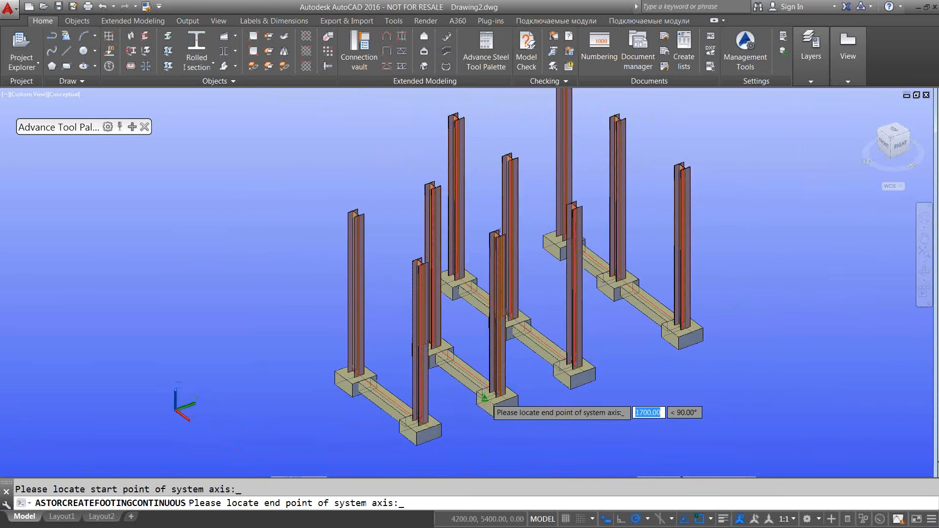
{"action": "left_click", "coordinate": [423, 398]}
{"action": "left_click", "coordinate": [769, 139]}
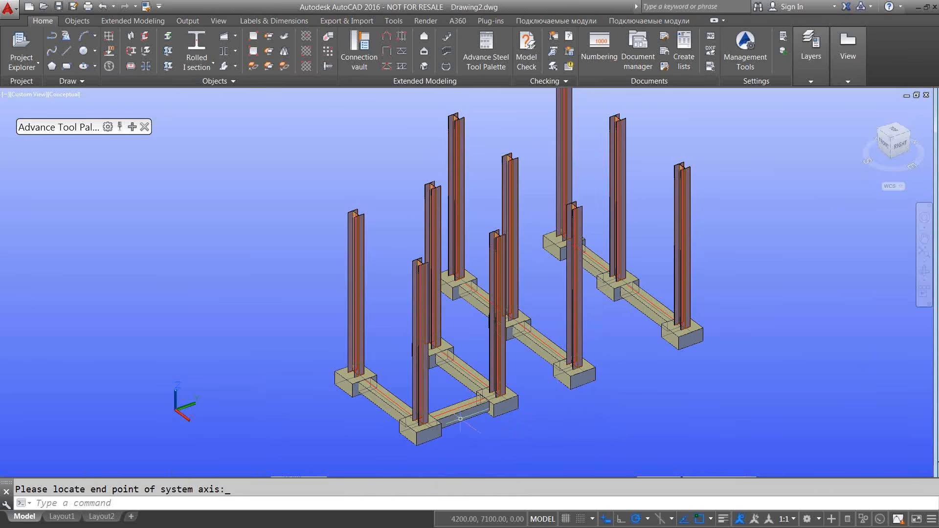
{"action": "middle_click_drag", "start_coordinate": [468, 420], "coordinate": [482, 352], "text": "shift"}
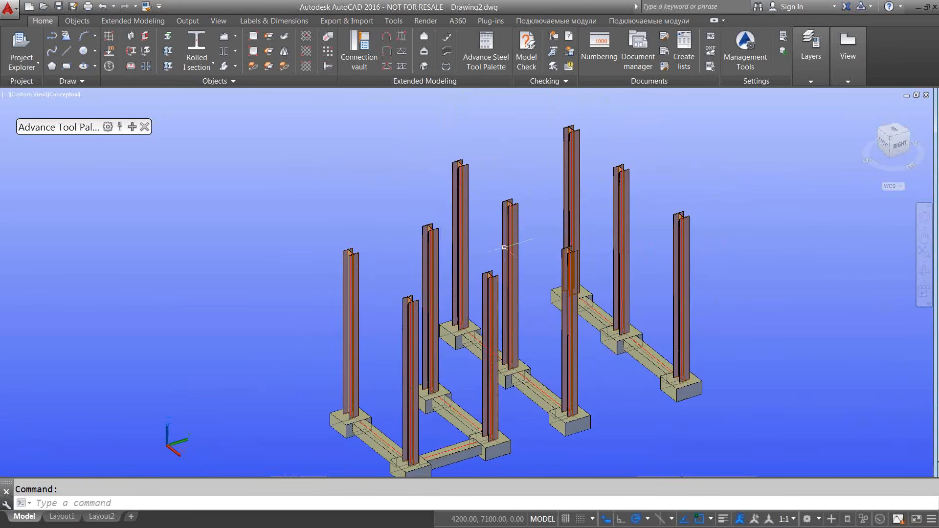
{"action": "left_click", "coordinate": [355, 266]}
{"action": "left_click", "coordinate": [433, 267]}
{"action": "left_click", "coordinate": [464, 184]}
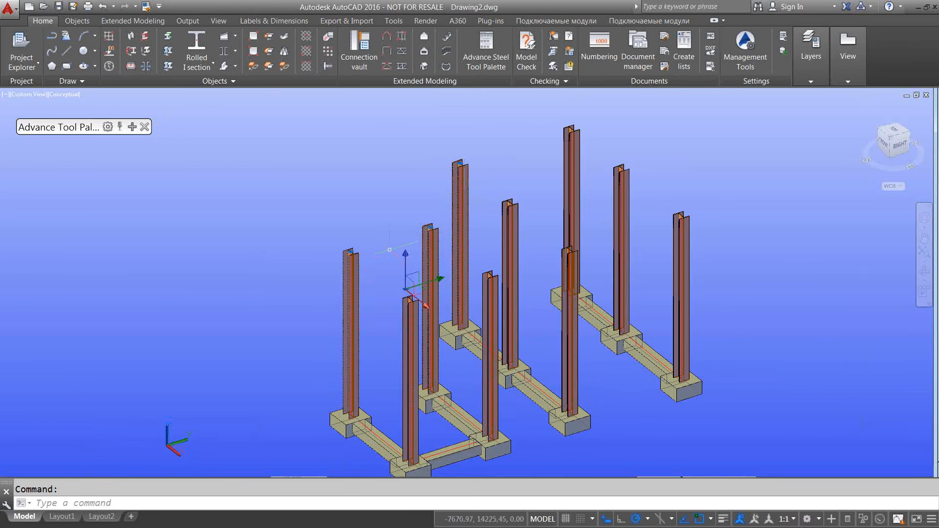
{"action": "key", "text": "Escape"}
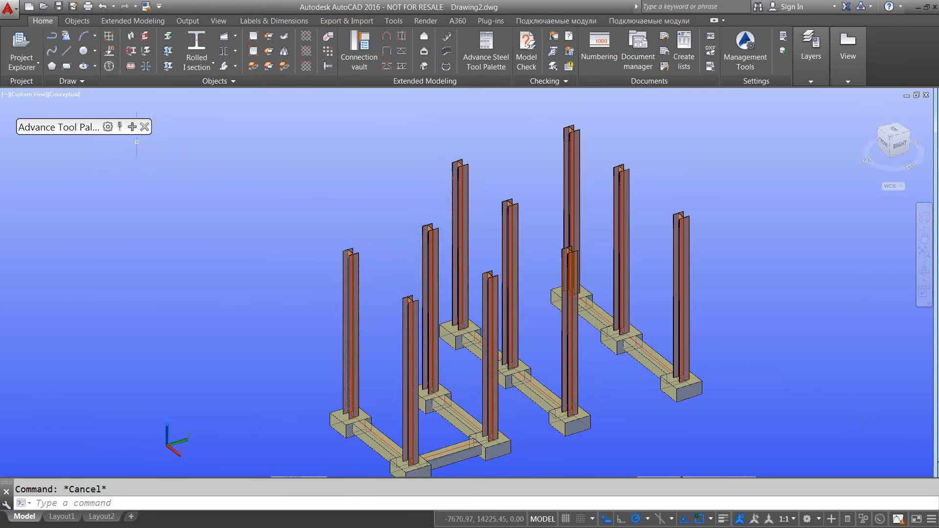
- Select all columns at once with the straight beam selection filter and open their Advance Properties
{"action": "left_click", "coordinate": [132, 128]}
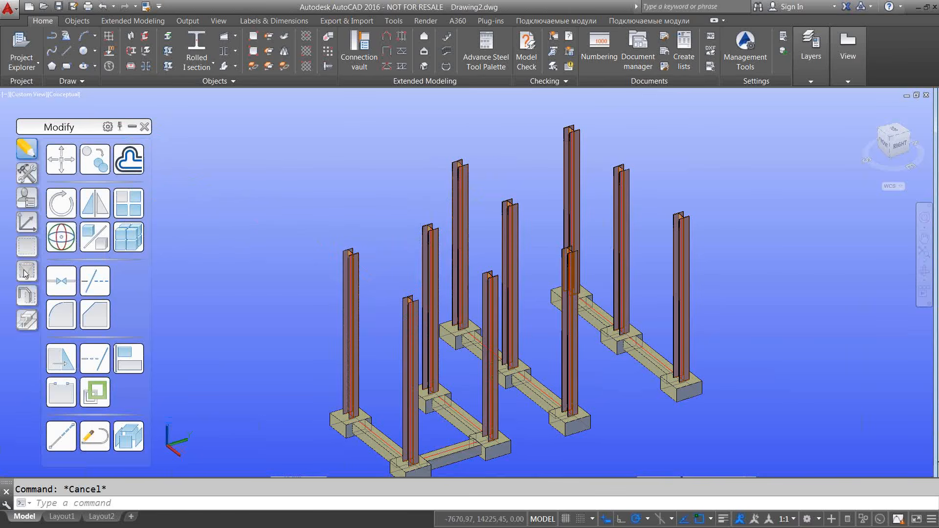
{"action": "left_click", "coordinate": [26, 272]}
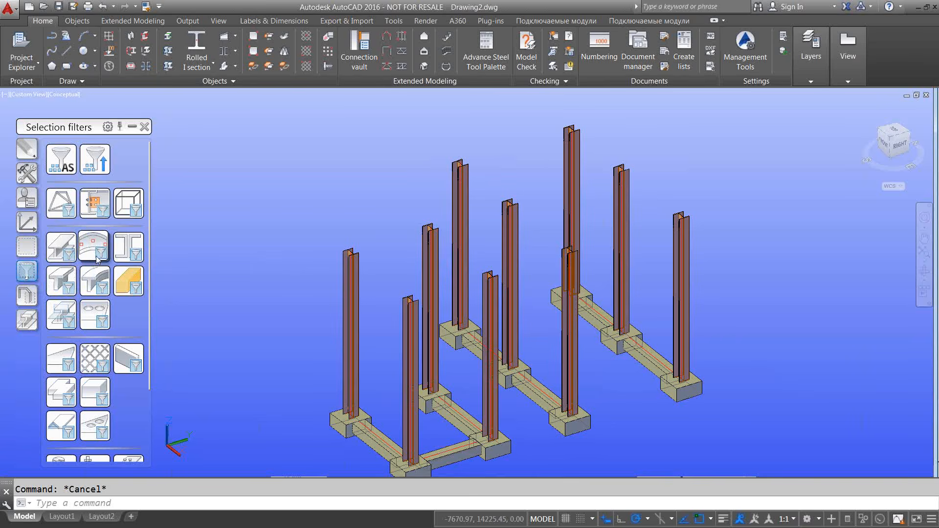
{"action": "left_click", "coordinate": [61, 247]}
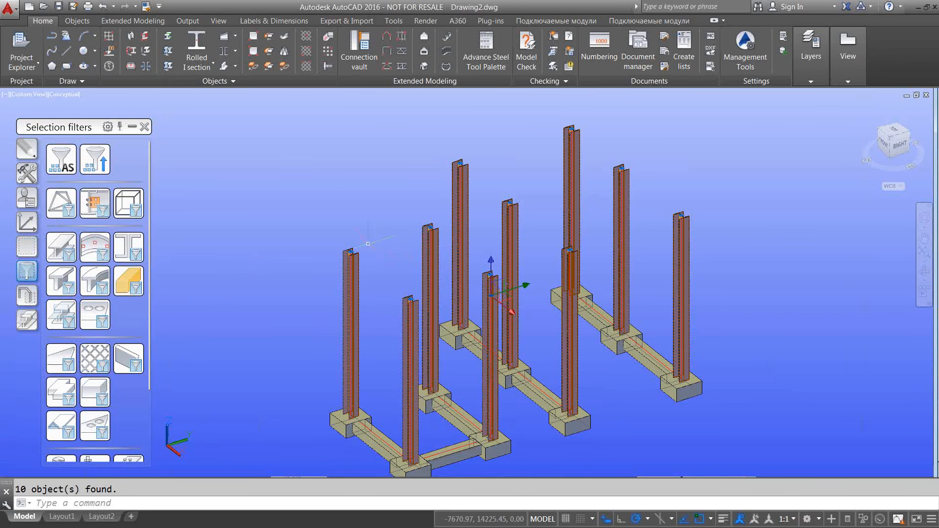
{"action": "right_click", "coordinate": [262, 158]}
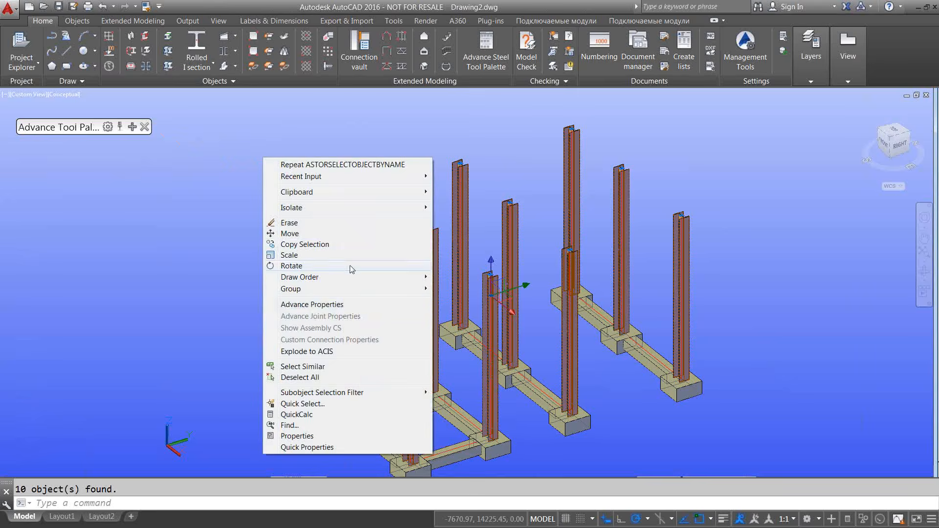
{"action": "left_click", "coordinate": [313, 305]}
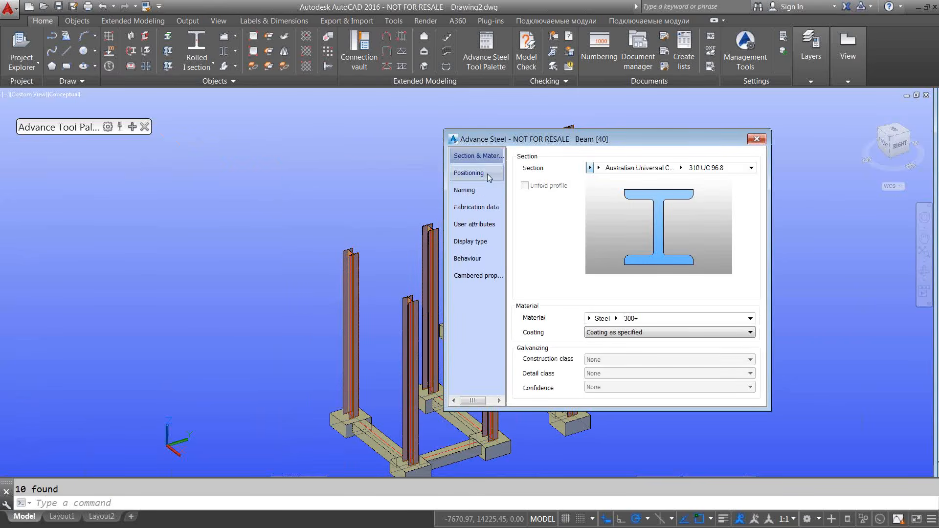
- Set the positioning angle of all selected columns to 90° and close their properties
{"action": "left_click", "coordinate": [469, 173]}
{"action": "left_click_drag", "start_coordinate": [637, 138], "coordinate": [831, 136]}
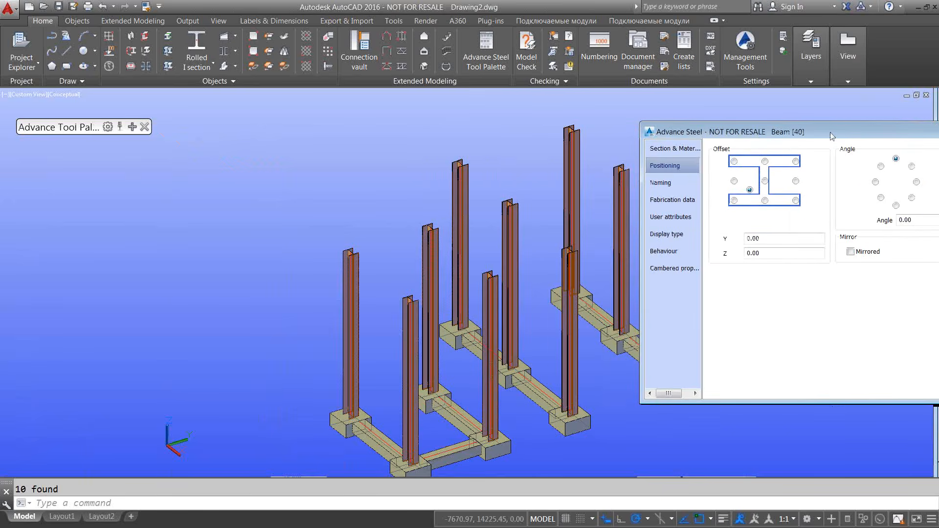
{"action": "left_click", "coordinate": [915, 182]}
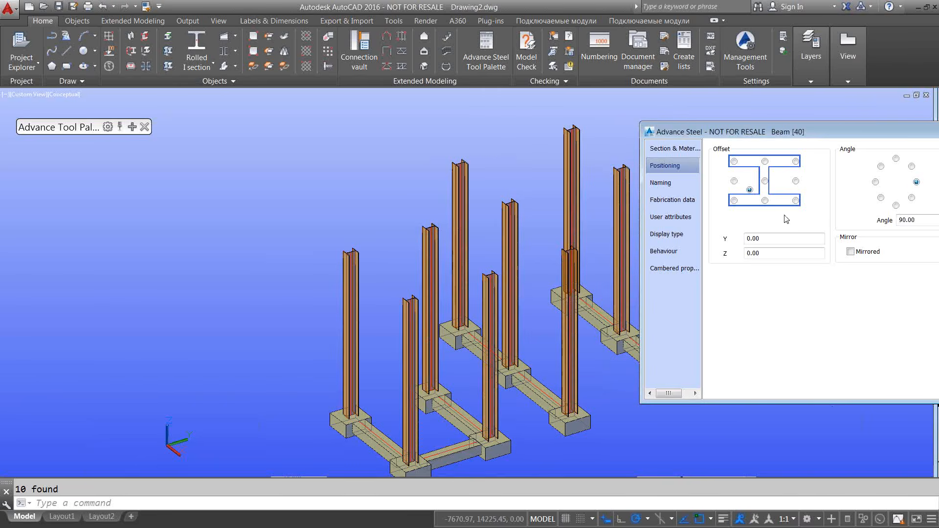
{"action": "left_click_drag", "start_coordinate": [799, 141], "coordinate": [707, 139]}
{"action": "left_click", "coordinate": [870, 131]}
{"action": "middle_click_drag", "start_coordinate": [417, 185], "coordinate": [372, 189]}
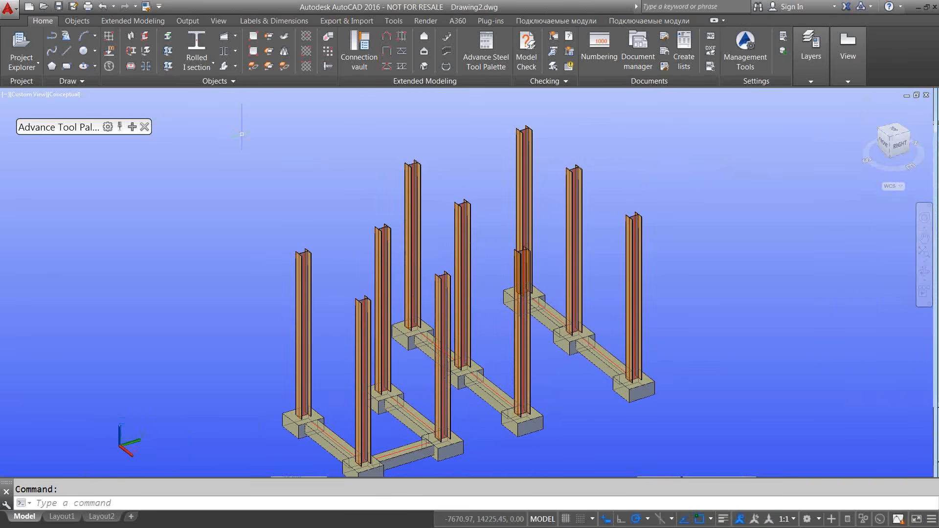
- Turn off the Midpoint object snap, leaving Node snapping enabled
{"action": "left_click", "coordinate": [197, 69]}
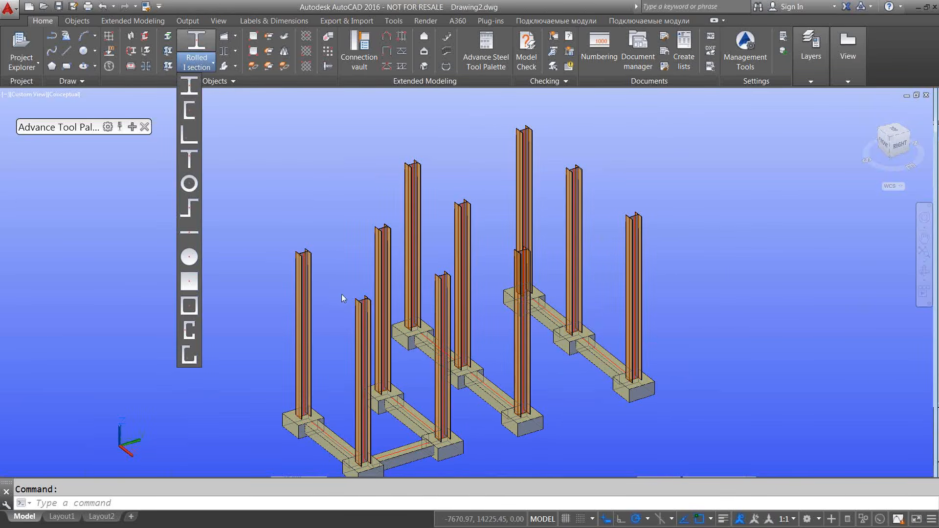
{"action": "left_click", "coordinate": [273, 170]}
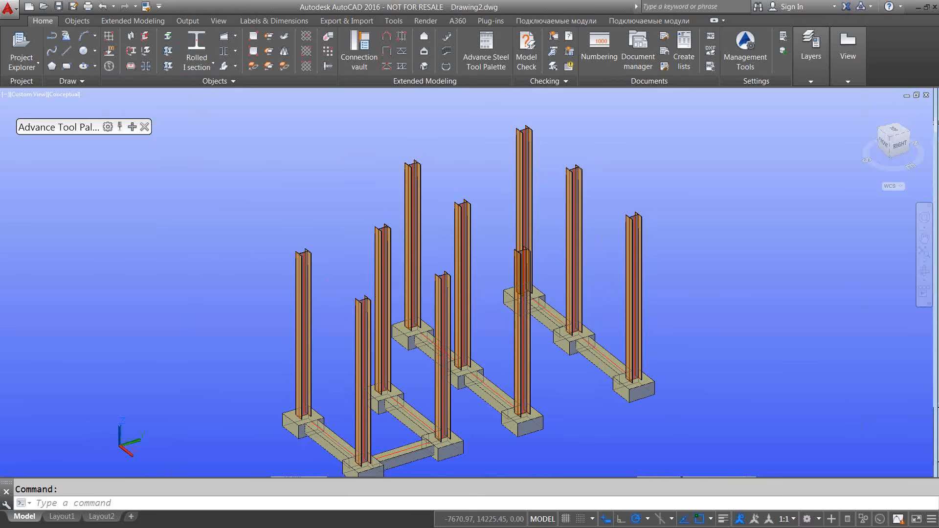
{"action": "left_click", "coordinate": [82, 21]}
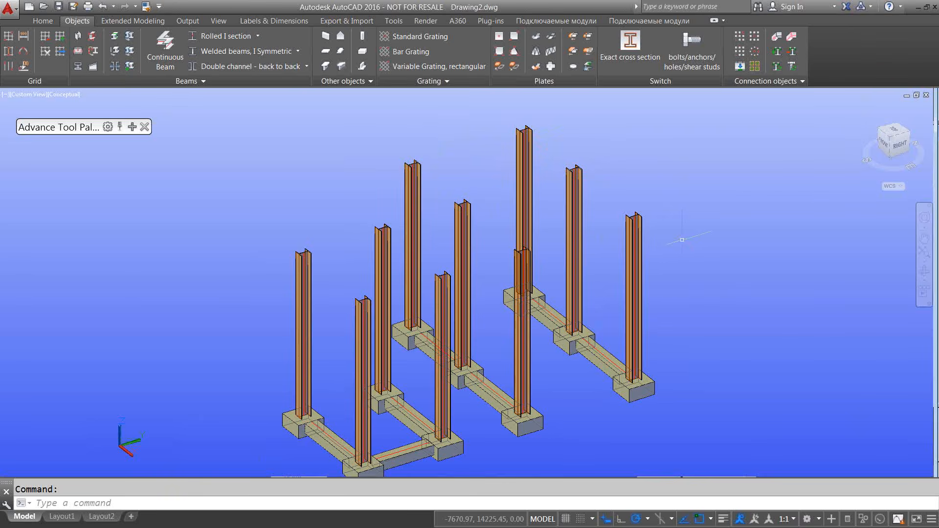
{"action": "left_click", "coordinate": [711, 519]}
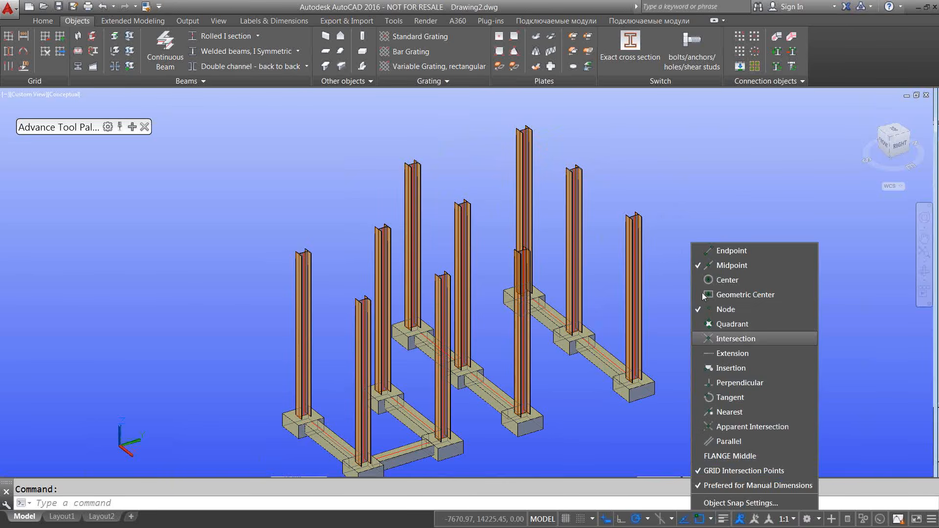
{"action": "left_click", "coordinate": [732, 265]}
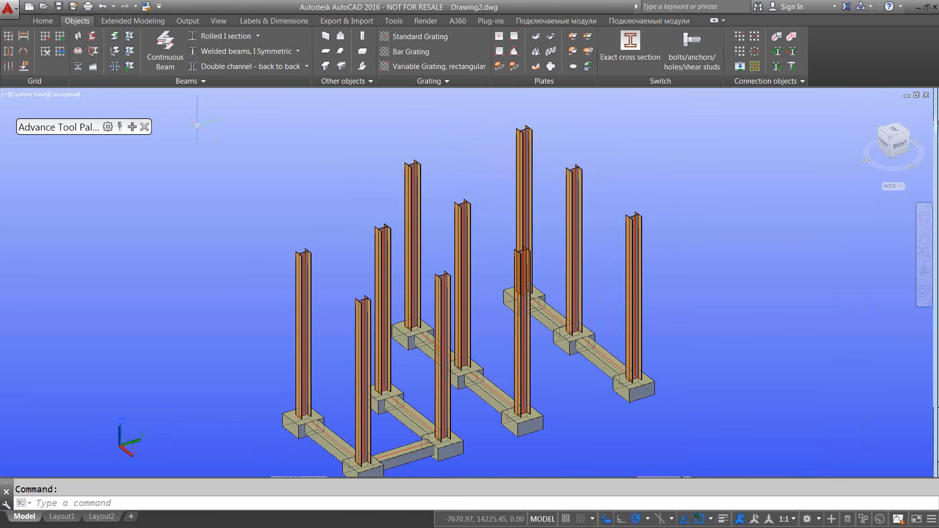
- Create a continuous beam around the column tops, along both long sides and across both ends, closing back at the starting corner column
{"action": "left_click", "coordinate": [165, 49]}
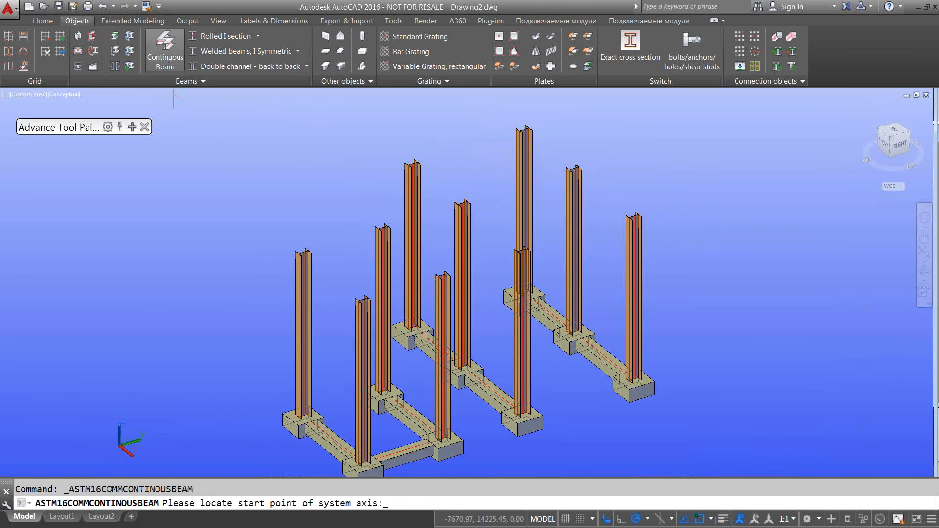
{"action": "left_click", "coordinate": [307, 249]}
{"action": "left_click", "coordinate": [383, 227]}
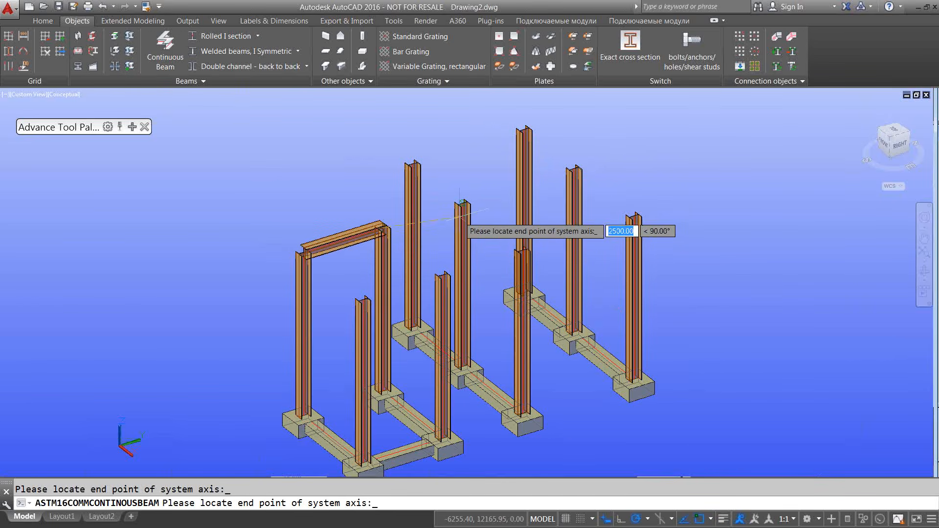
{"action": "left_click", "coordinate": [462, 203]}
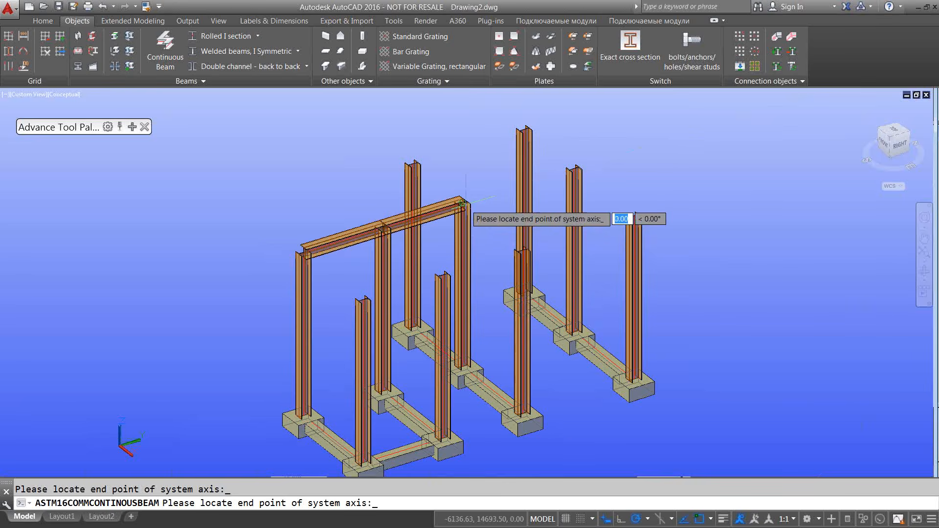
{"action": "left_click", "coordinate": [571, 167]}
{"action": "left_click", "coordinate": [633, 213]}
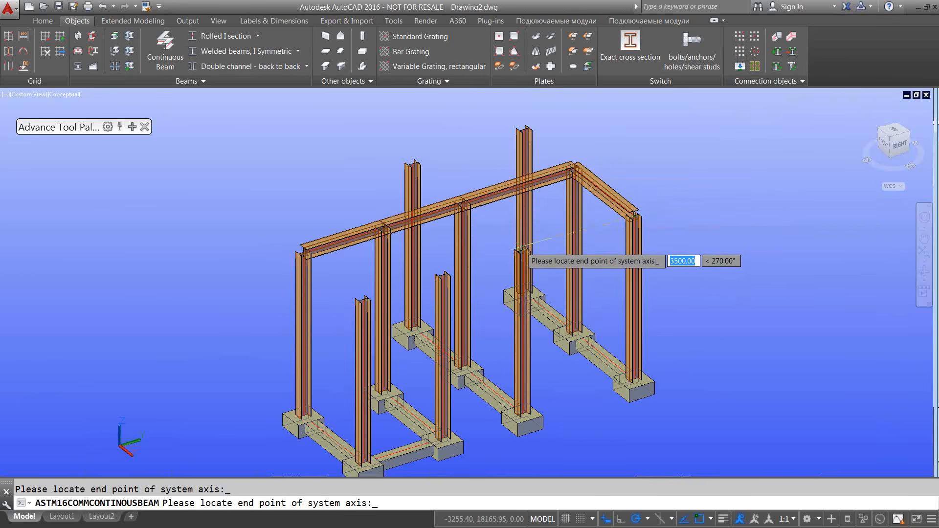
{"action": "left_click", "coordinate": [522, 250]}
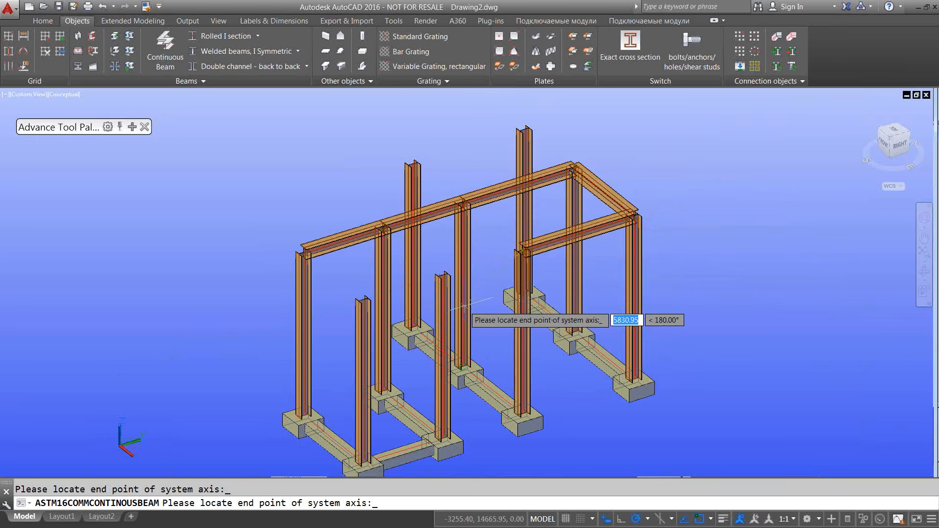
{"action": "middle_click_drag", "start_coordinate": [462, 296], "coordinate": [504, 311], "text": "shift"}
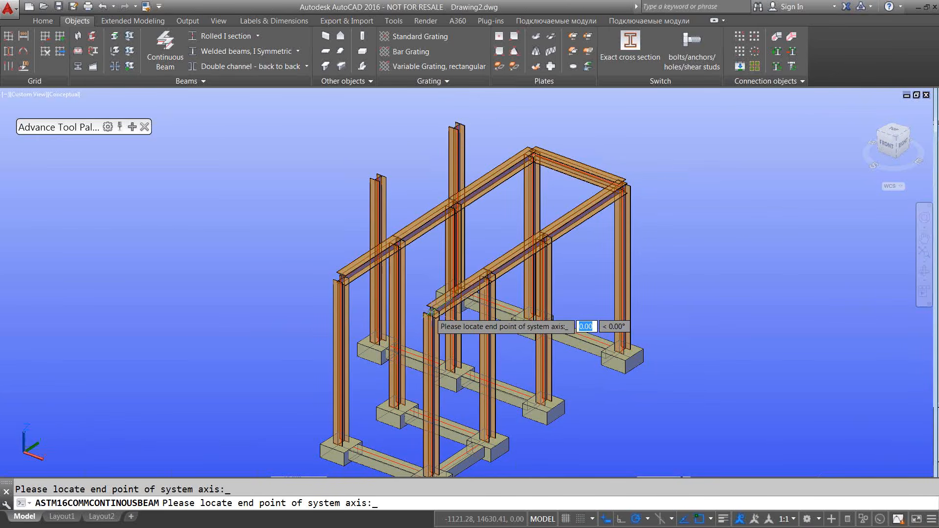
{"action": "left_click", "coordinate": [246, 294]}
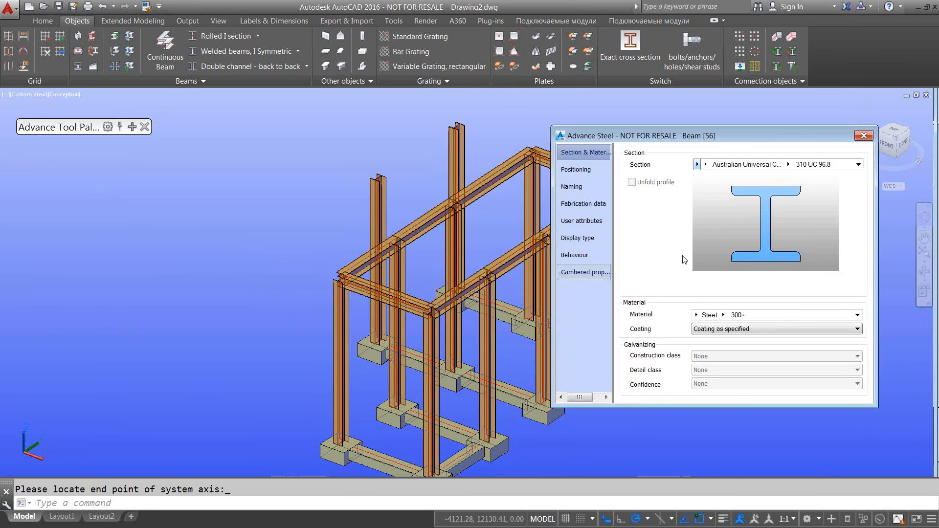
- Set the section of the new continuous beams to Australian Universal Beam 310 UB 46.2
{"action": "left_click", "coordinate": [705, 165]}
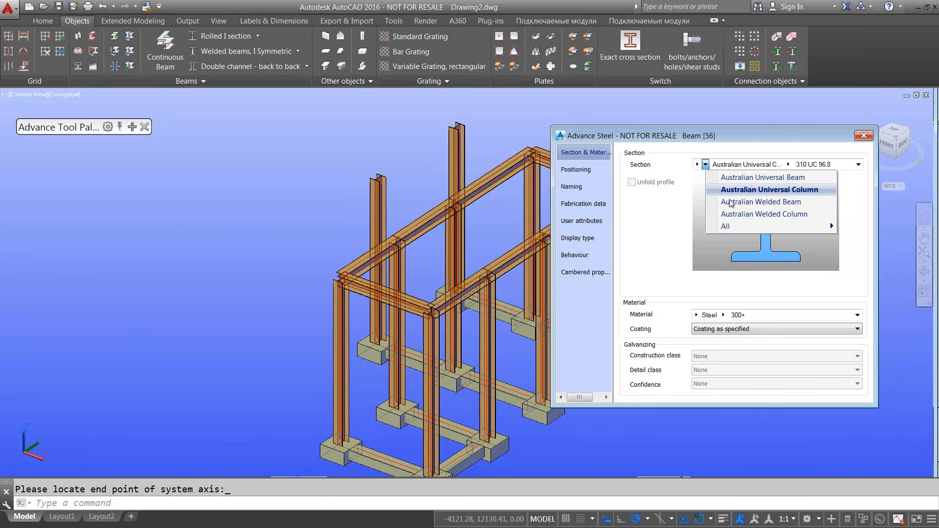
{"action": "left_click", "coordinate": [798, 177]}
{"action": "left_click", "coordinate": [788, 164]}
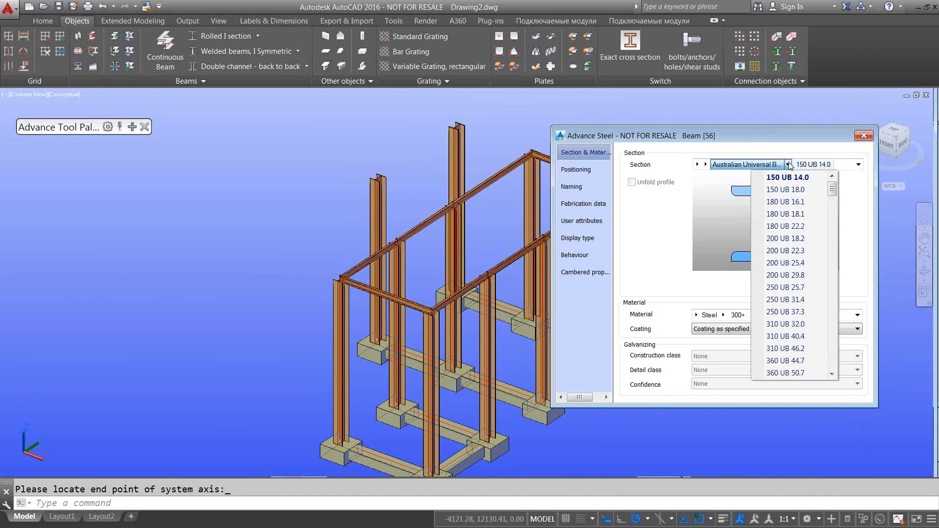
{"action": "left_click", "coordinate": [802, 349]}
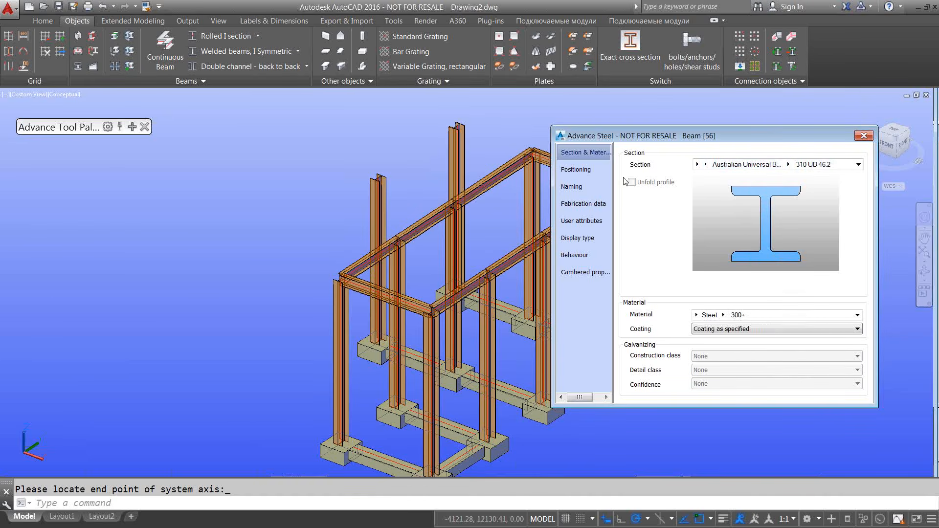
- Set the beams' positioning offset to the middle of the top flange and close their properties
{"action": "left_click", "coordinate": [582, 170]}
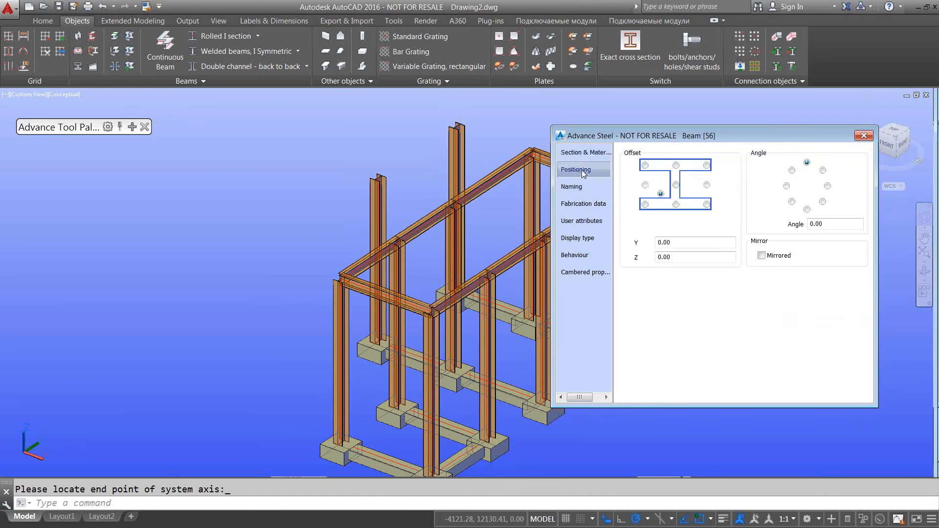
{"action": "left_click", "coordinate": [676, 166]}
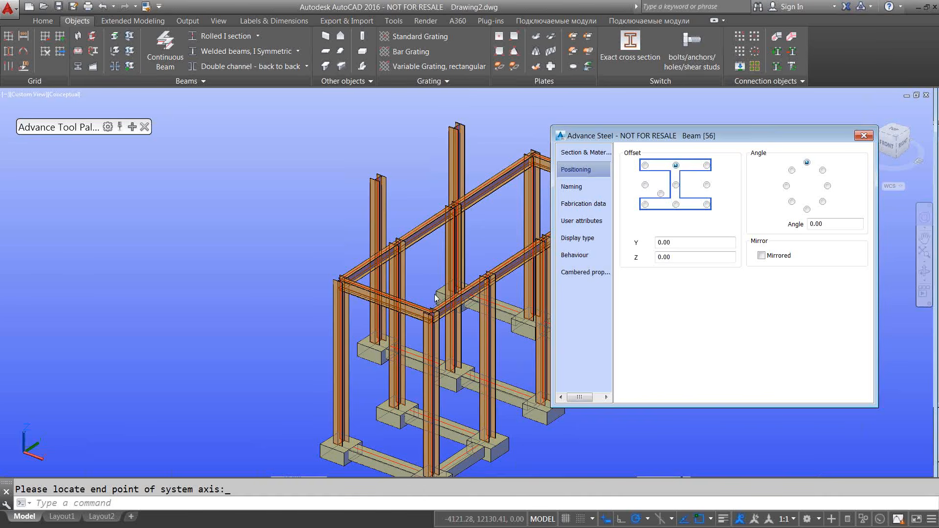
{"action": "left_click", "coordinate": [860, 137]}
- Create a continuous beam from the main frame around the tops of the two remaining outer columns and back to it, then close its properties
{"action": "scroll", "coordinate": [362, 212], "scroll_direction": "up", "scroll_amount": 4}
{"action": "middle_click_drag", "start_coordinate": [361, 215], "coordinate": [416, 249], "text": "shift"}
{"action": "key", "text": "Return"}
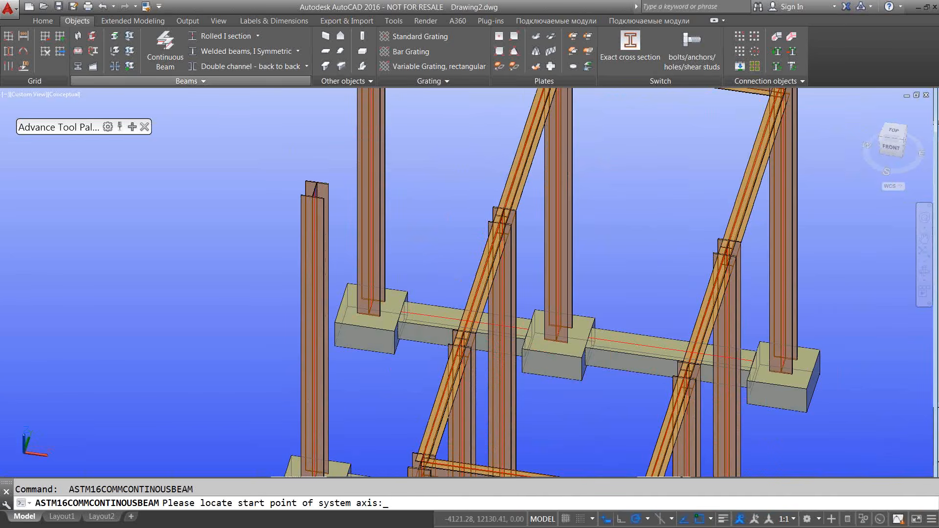
{"action": "left_click", "coordinate": [165, 51]}
{"action": "left_click", "coordinate": [499, 215]}
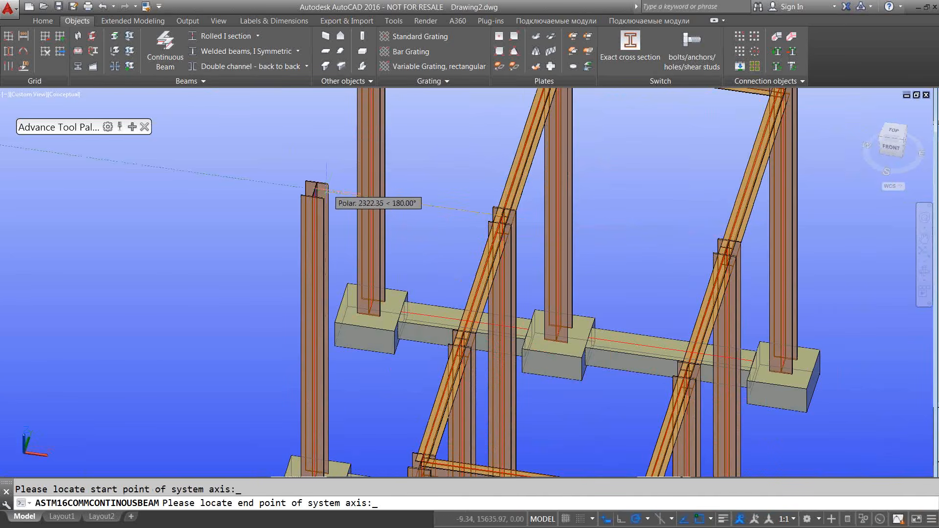
{"action": "middle_click_drag", "start_coordinate": [332, 152], "coordinate": [311, 288]}
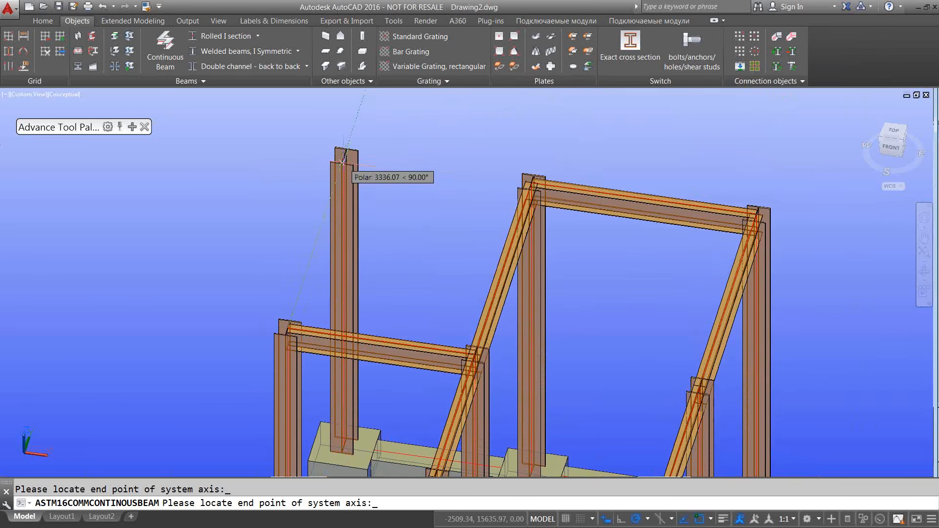
{"action": "left_click", "coordinate": [531, 182]}
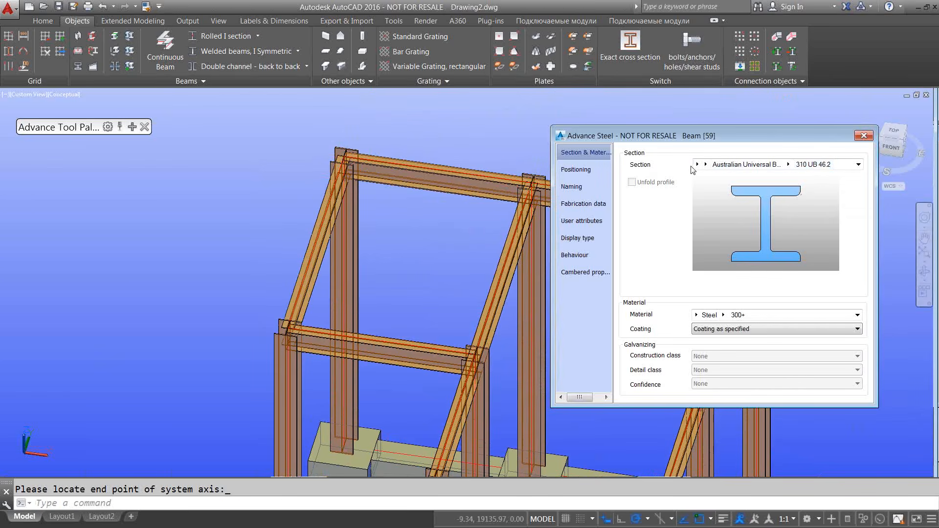
{"action": "left_click", "coordinate": [591, 170]}
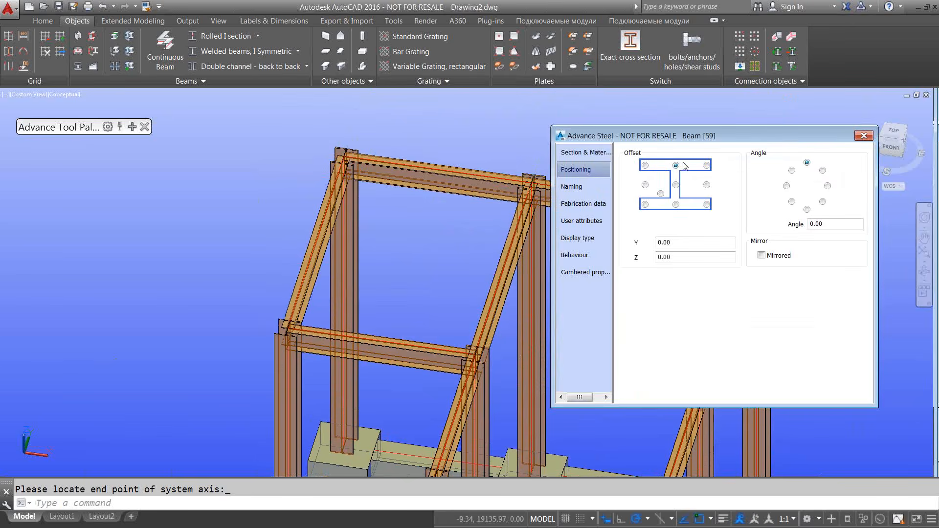
{"action": "left_click_drag", "start_coordinate": [698, 136], "coordinate": [657, 129]}
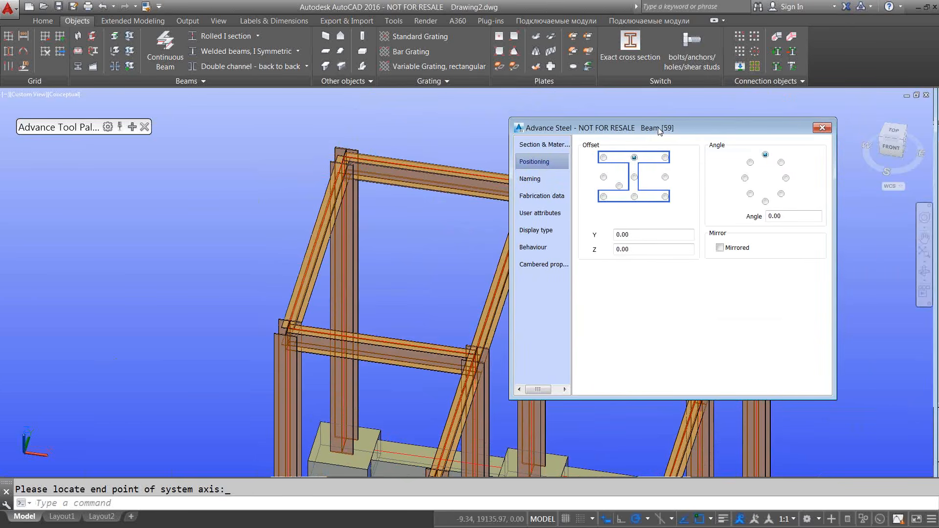
{"action": "left_click", "coordinate": [822, 129]}
- Open the Connection vault and expand it with the frame's corner column and beam joint in close view
{"action": "middle_click_drag", "start_coordinate": [630, 337], "coordinate": [474, 259], "text": "shift"}
{"action": "scroll", "coordinate": [464, 286], "scroll_direction": "down", "scroll_amount": 2}
{"action": "scroll", "coordinate": [464, 286], "scroll_direction": "down", "scroll_amount": 2}
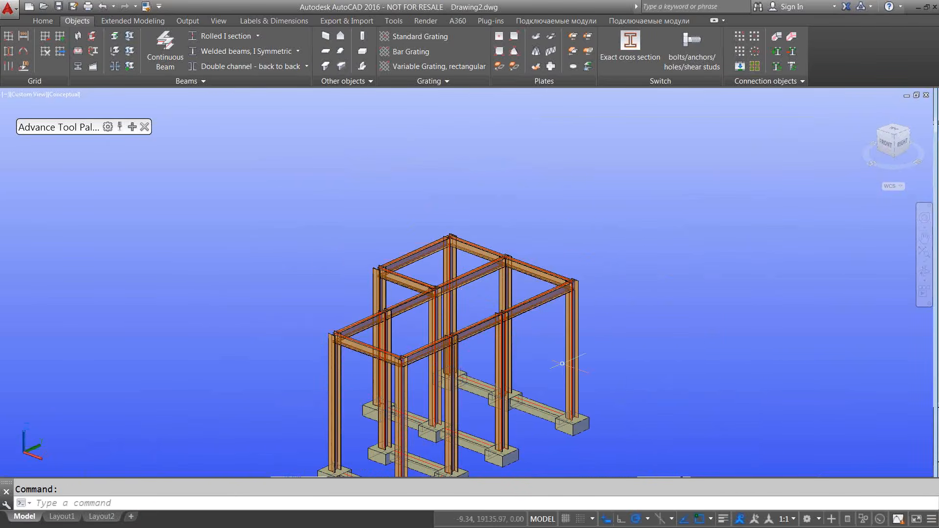
{"action": "middle_click_drag", "start_coordinate": [562, 364], "coordinate": [397, 375], "text": "shift"}
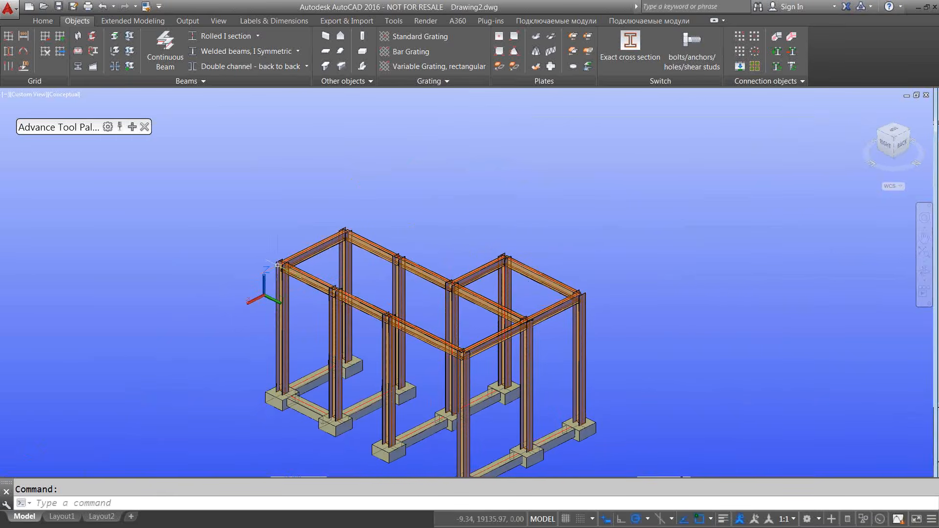
{"action": "scroll", "coordinate": [278, 266], "scroll_direction": "up", "scroll_amount": 8}
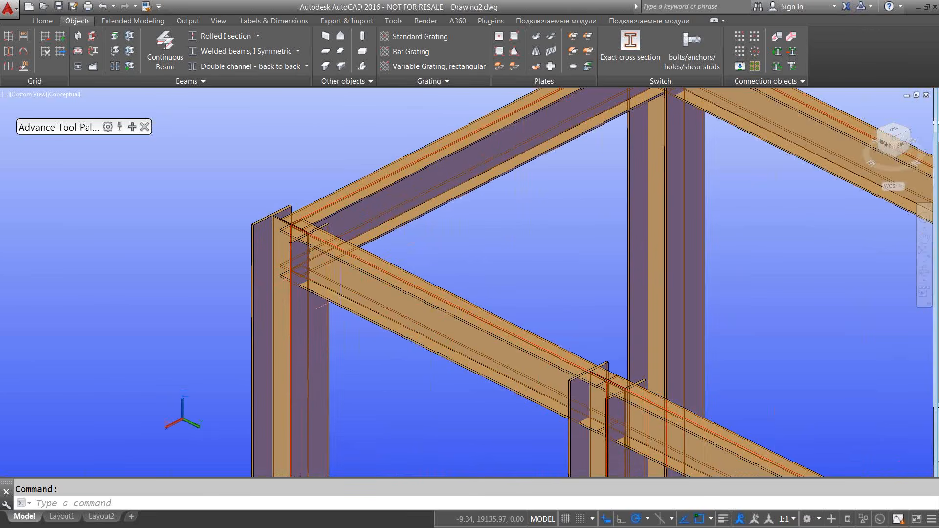
{"action": "mouse_move", "coordinate": [365, 306]}
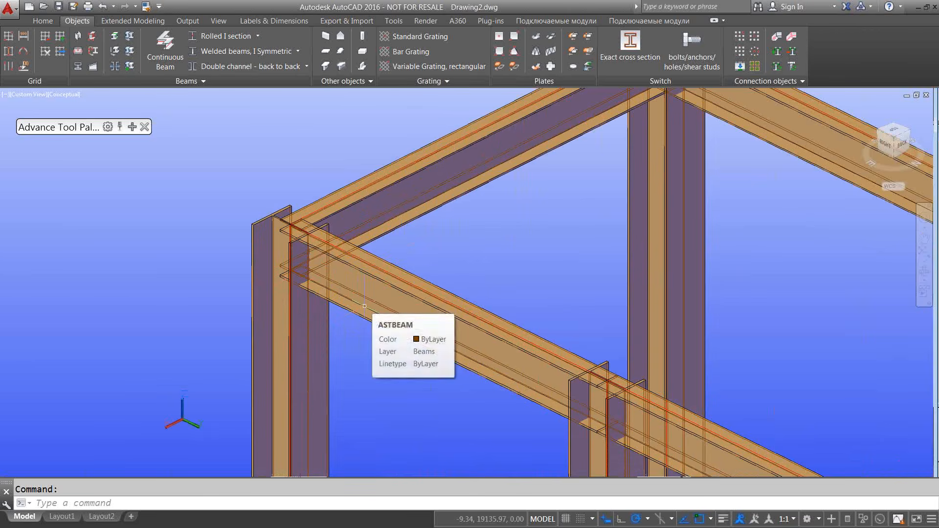
{"action": "left_click", "coordinate": [42, 21]}
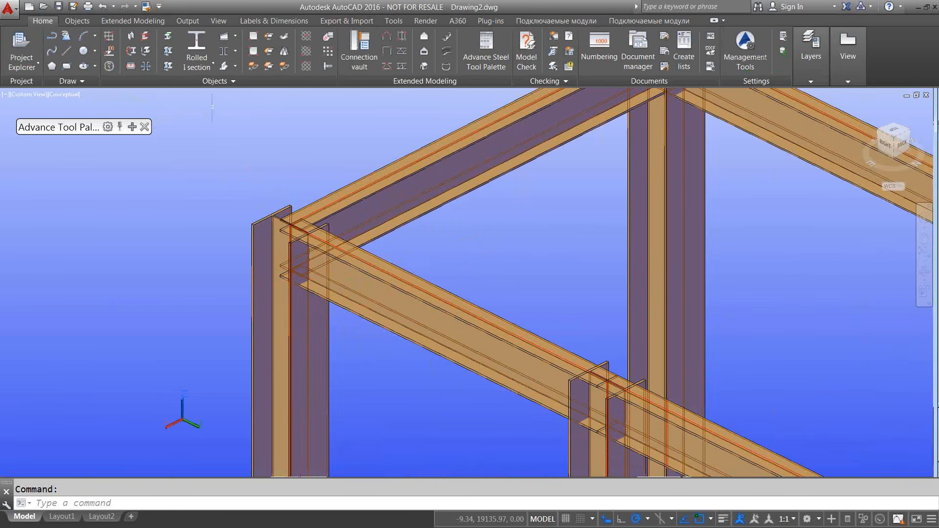
{"action": "left_click", "coordinate": [361, 66]}
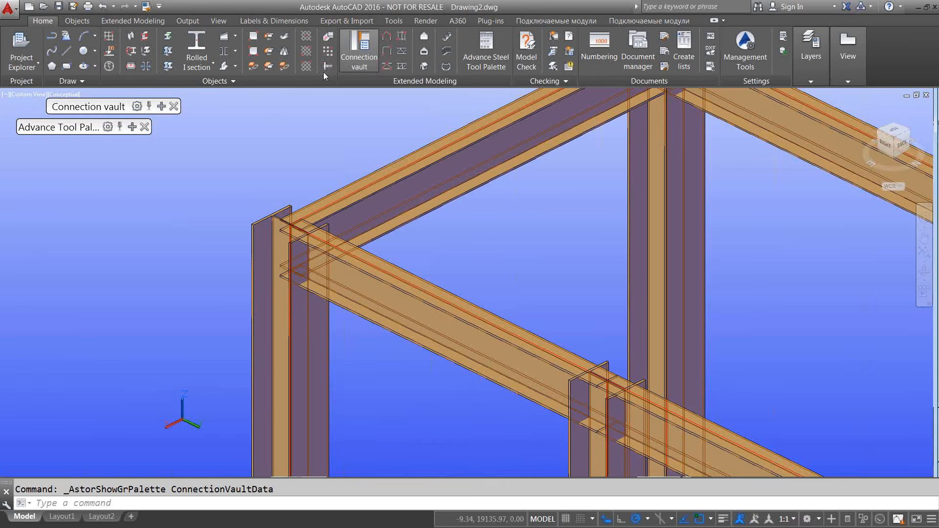
{"action": "left_click_drag", "start_coordinate": [132, 112], "coordinate": [199, 97]}
{"action": "mouse_move", "coordinate": [251, 119]}
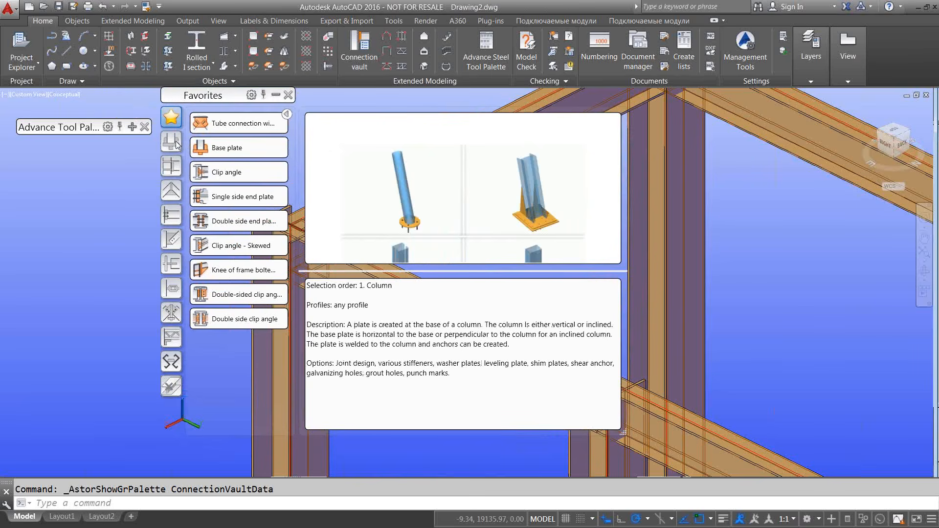
- Examine the Plates at beam, Column - Beam and Beam end to end connection categories in the Connection vault
{"action": "left_click", "coordinate": [172, 142]}
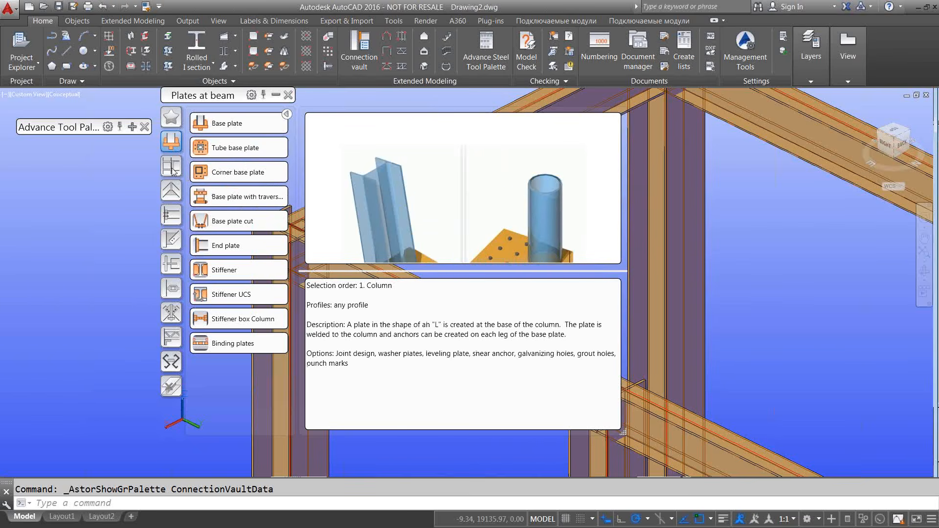
{"action": "left_click", "coordinate": [168, 171]}
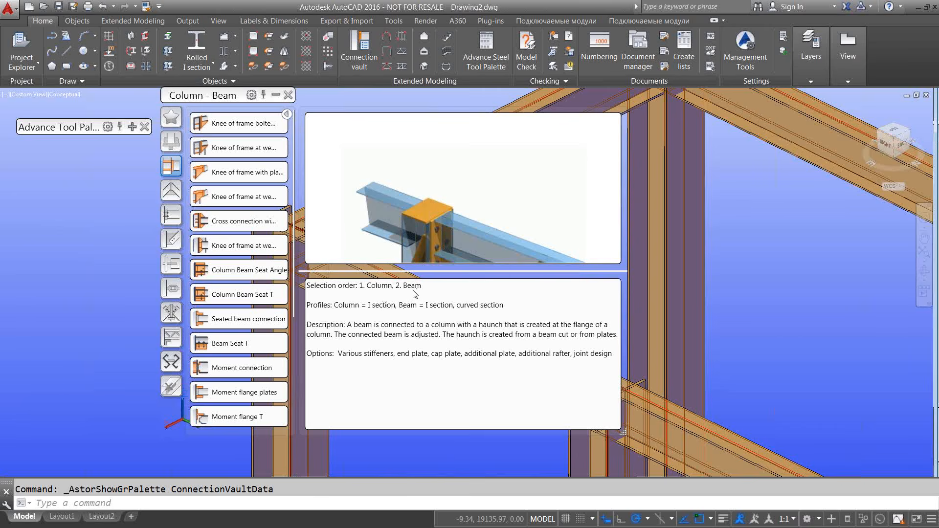
{"action": "left_click", "coordinate": [167, 189]}
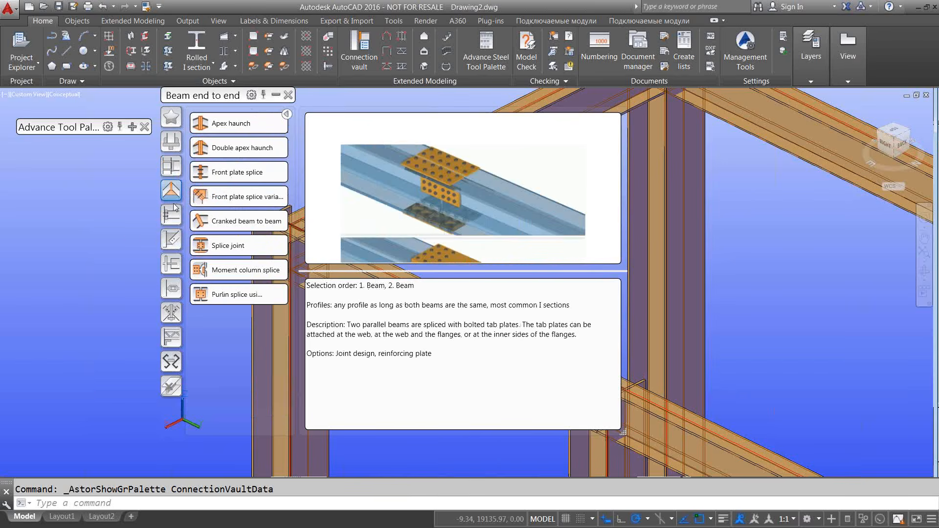
{"action": "left_click", "coordinate": [172, 169]}
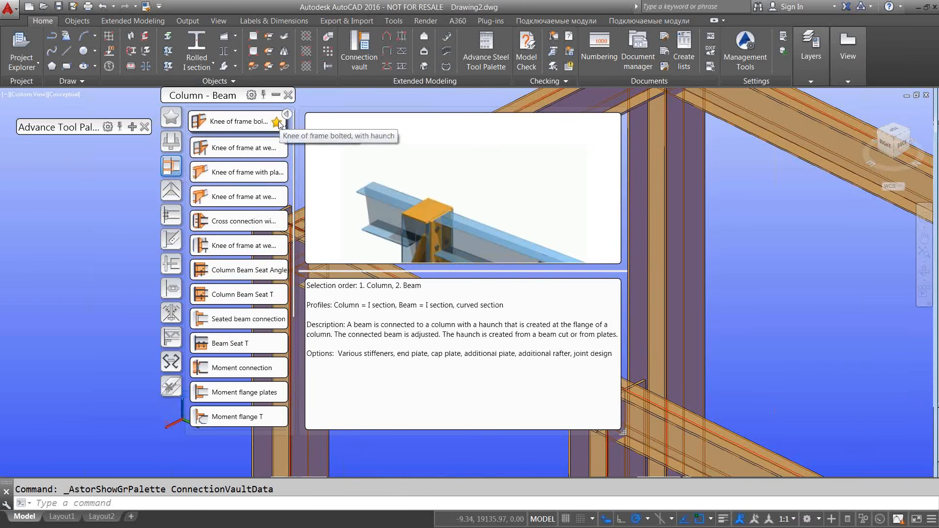
- Create a favorite Single side end plate connection with the corner column as main and the long side beam as secondary, and open its end plate settings
{"action": "left_click", "coordinate": [172, 118]}
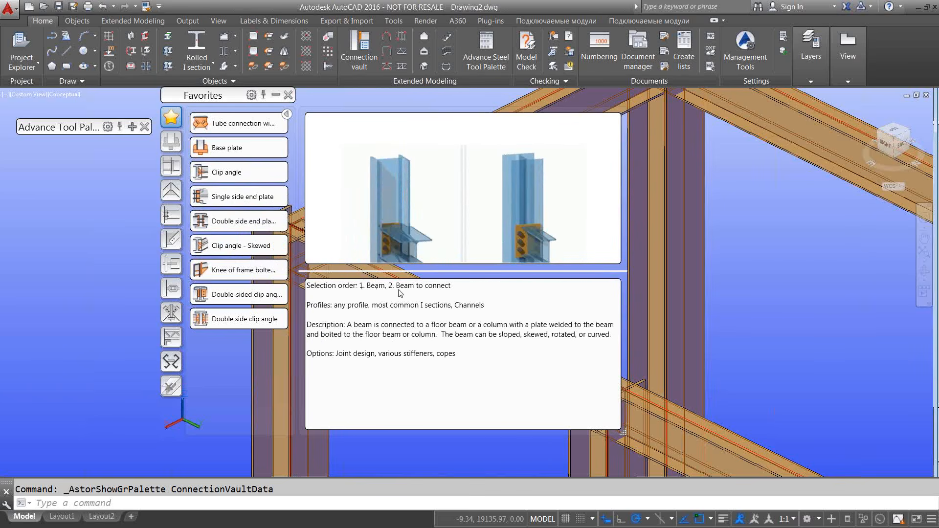
{"action": "left_click", "coordinate": [250, 197]}
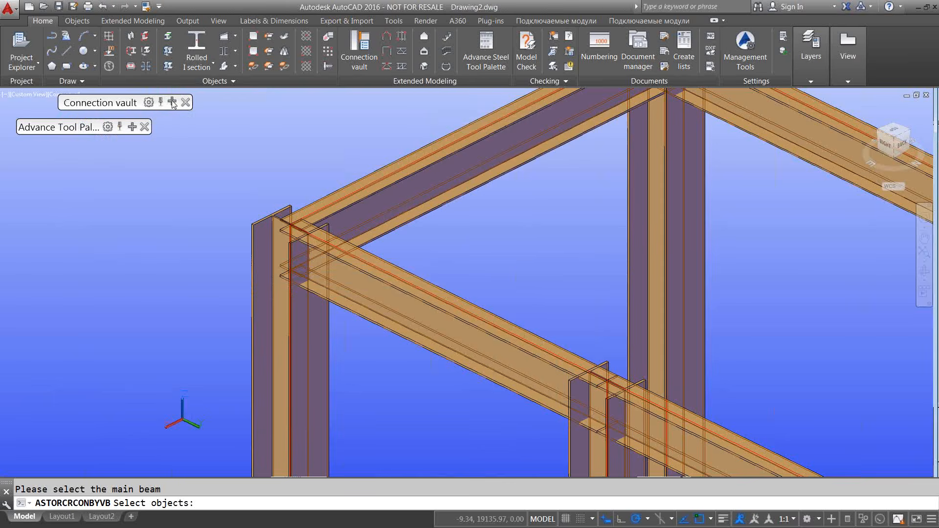
{"action": "left_click", "coordinate": [312, 350]}
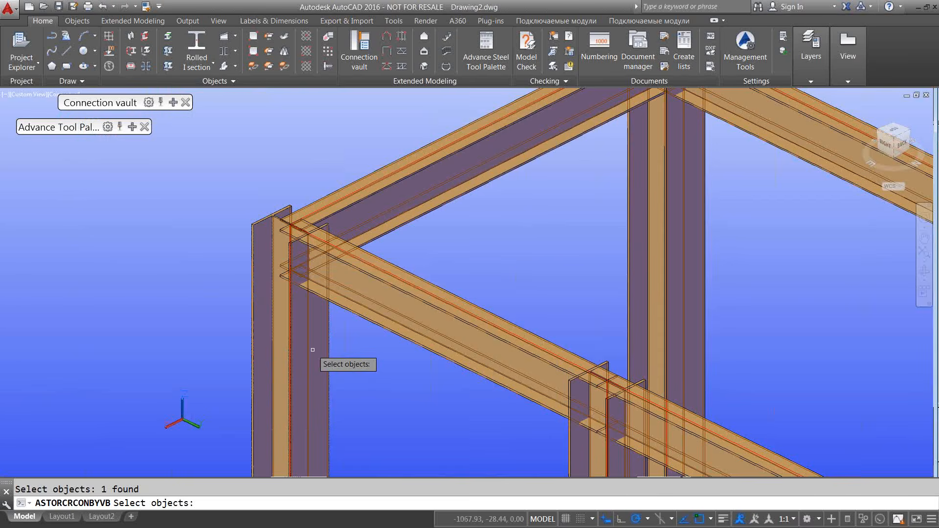
{"action": "key", "text": "Return"}
{"action": "left_click", "coordinate": [376, 319]}
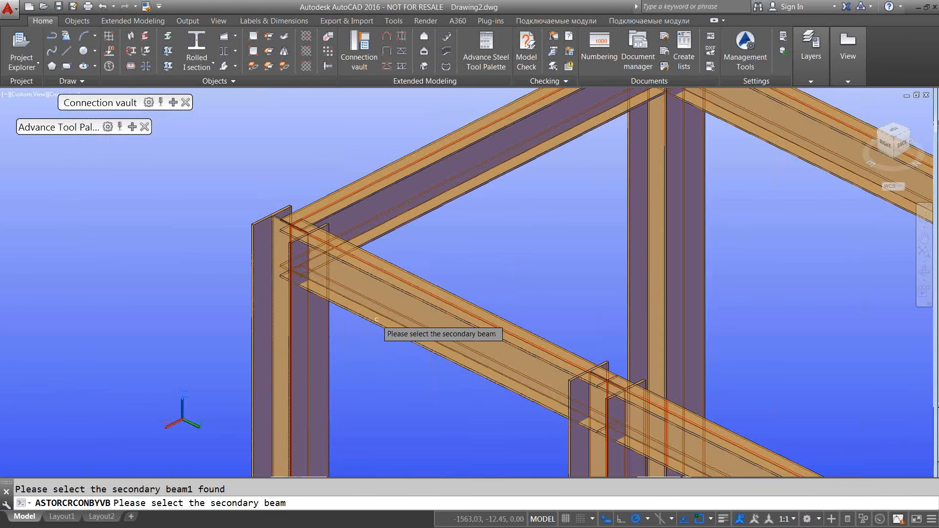
{"action": "key", "text": "Return"}
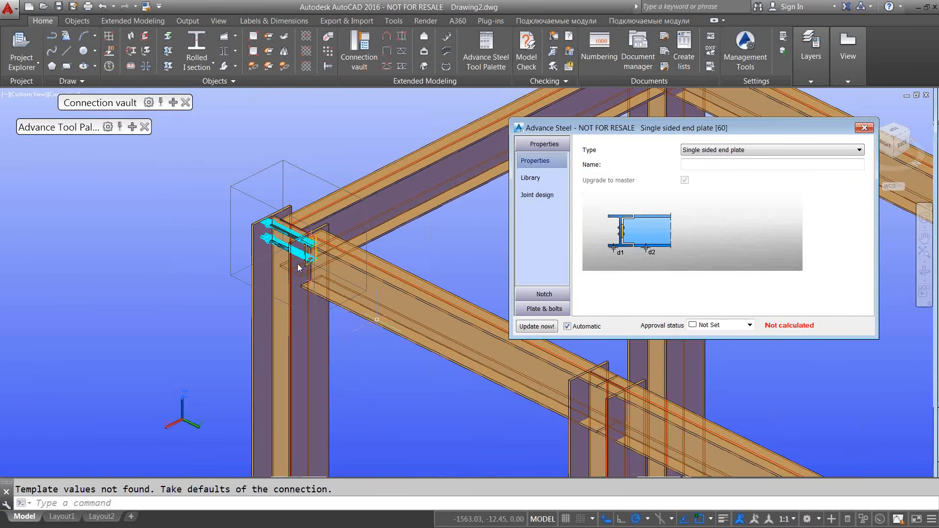
{"action": "left_click", "coordinate": [544, 309]}
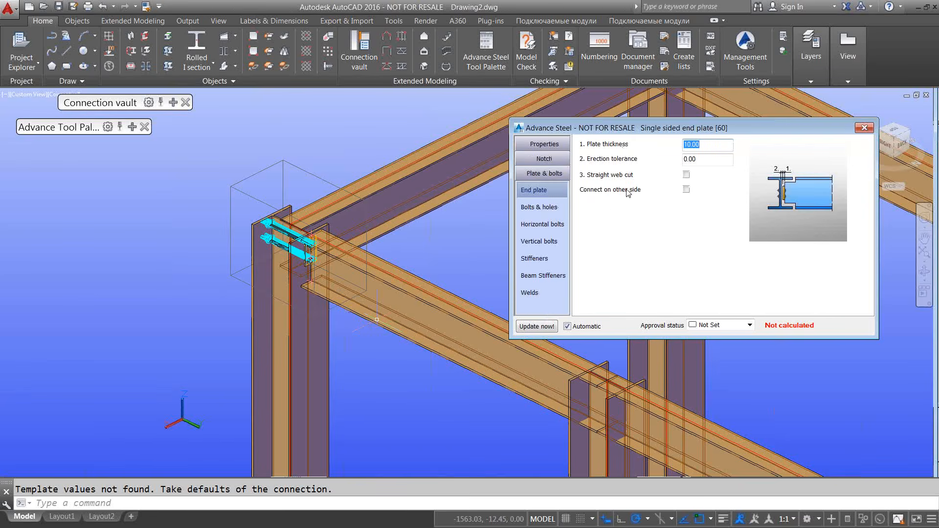
- Set the end plate connection's bolts to 24 mm diameter and bolt type AS 1252
{"action": "left_click", "coordinate": [539, 206]}
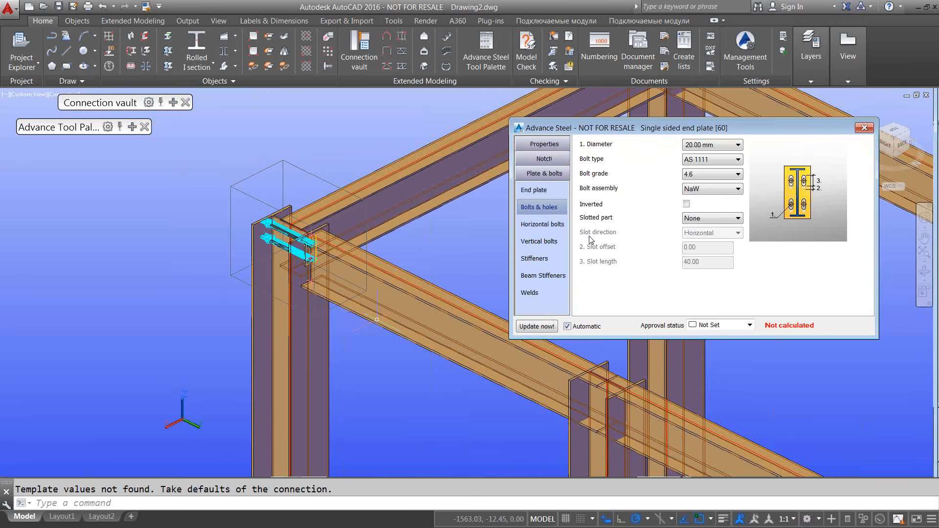
{"action": "left_click", "coordinate": [717, 145]}
{"action": "left_click", "coordinate": [706, 221]}
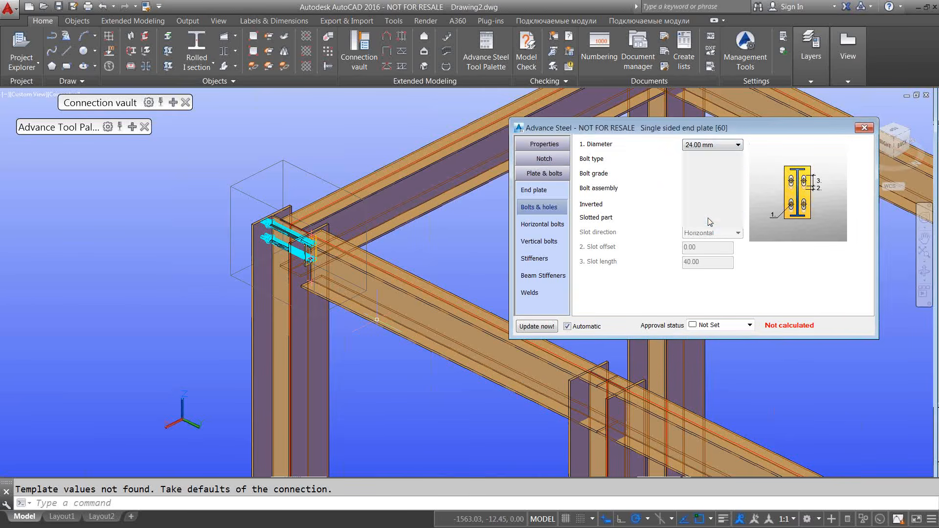
{"action": "left_click", "coordinate": [710, 160]}
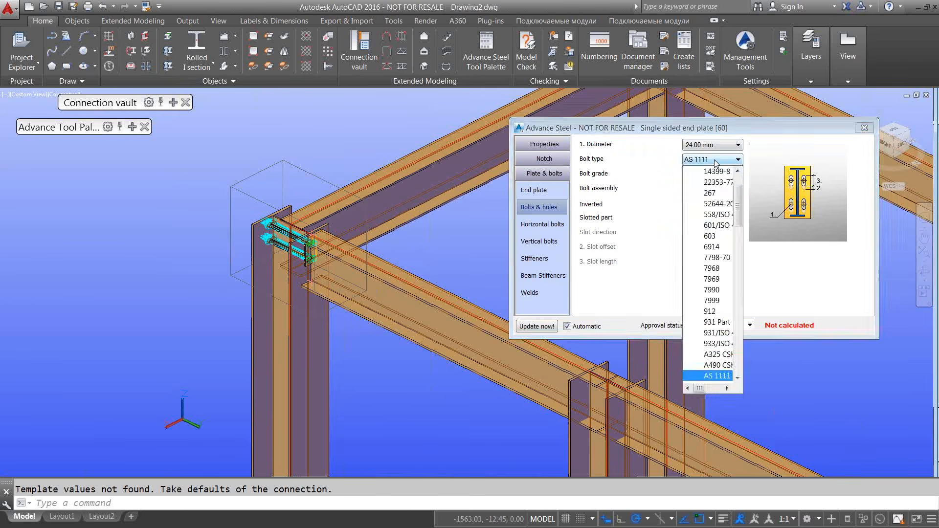
{"action": "scroll", "coordinate": [714, 205], "scroll_direction": "down", "scroll_amount": 1}
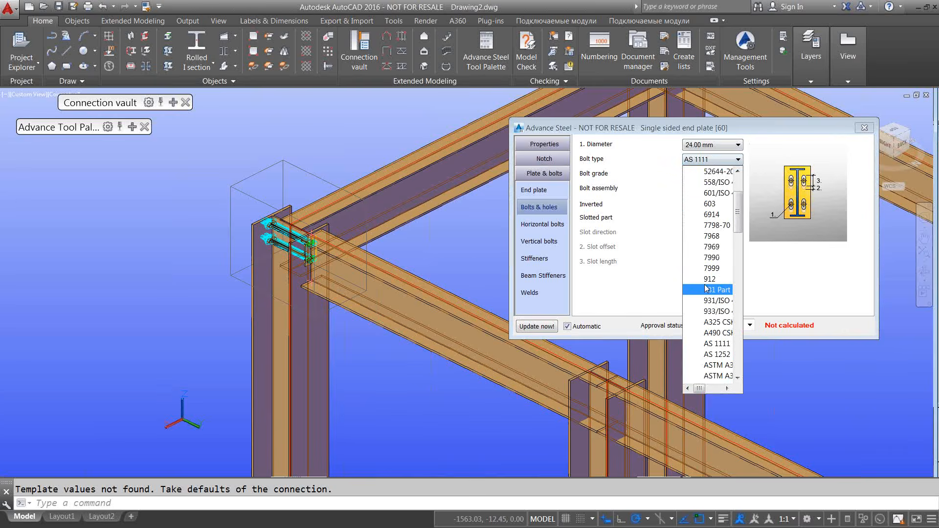
{"action": "left_click", "coordinate": [728, 355]}
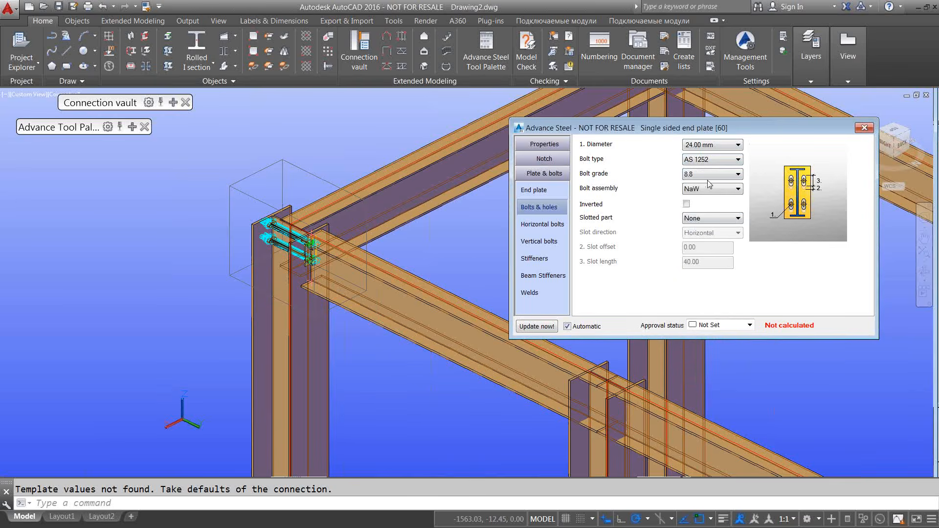
- Turn off bolts on gauge lines for the end plate's horizontal bolts and set the centre distance to 85 mm
{"action": "left_click", "coordinate": [553, 225]}
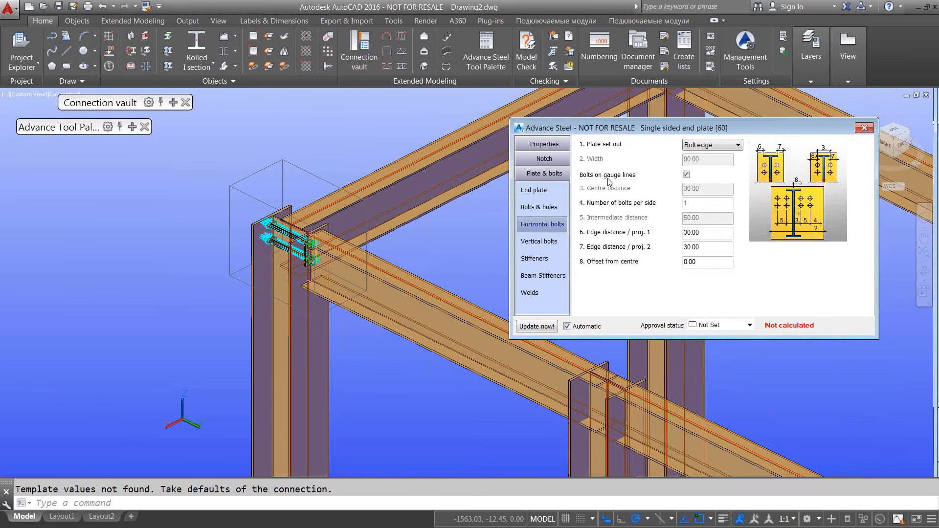
{"action": "left_click", "coordinate": [686, 174]}
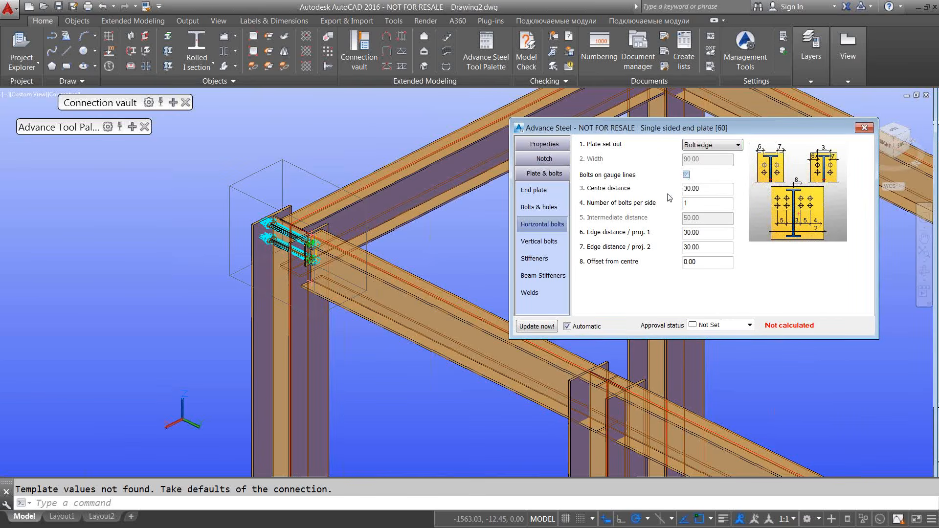
{"action": "left_click_drag", "start_coordinate": [642, 191], "coordinate": [639, 192]}
{"action": "type", "text": "85"}
{"action": "key", "text": "Return"}
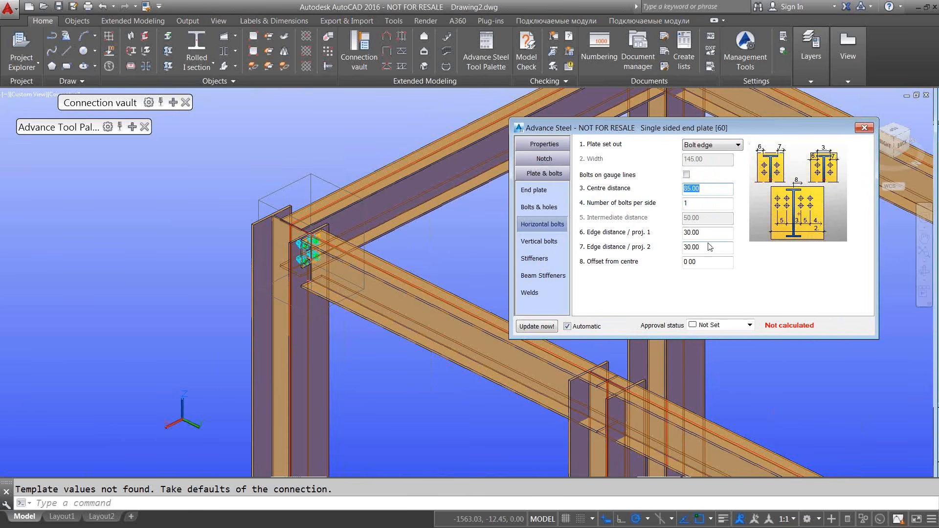
{"action": "left_click_drag", "start_coordinate": [712, 236], "coordinate": [652, 239]}
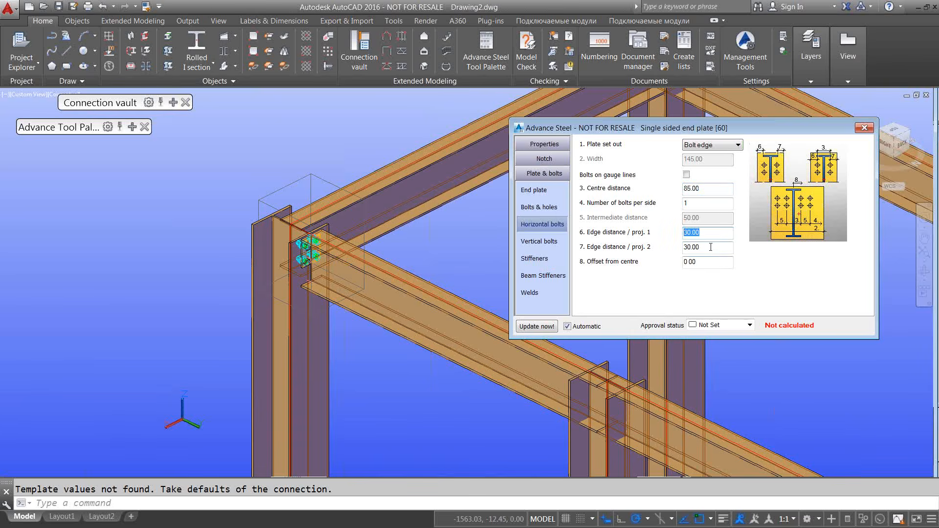
- Look through the vertical bolt and stiffener settings, and apply the AU entry from the connection's library
{"action": "left_click", "coordinate": [539, 241]}
{"action": "left_click", "coordinate": [536, 258]}
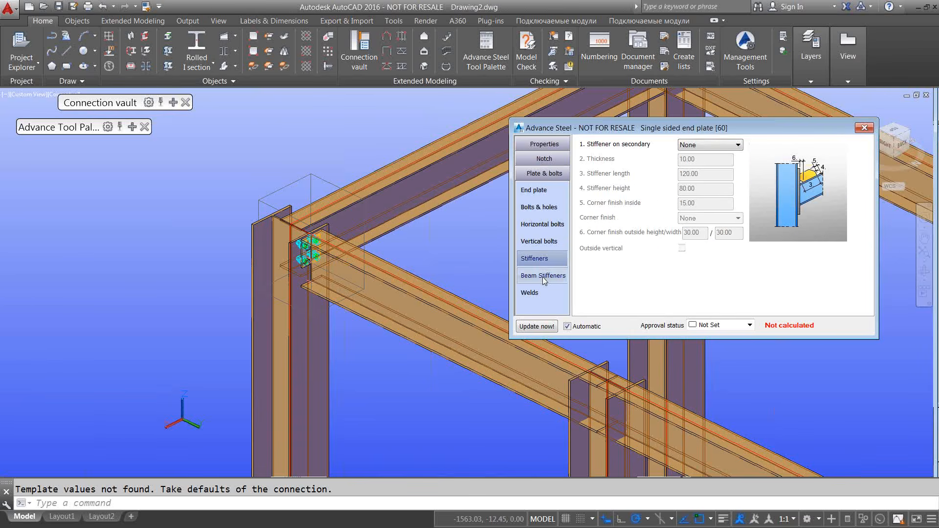
{"action": "left_click", "coordinate": [542, 277]}
{"action": "left_click", "coordinate": [547, 146]}
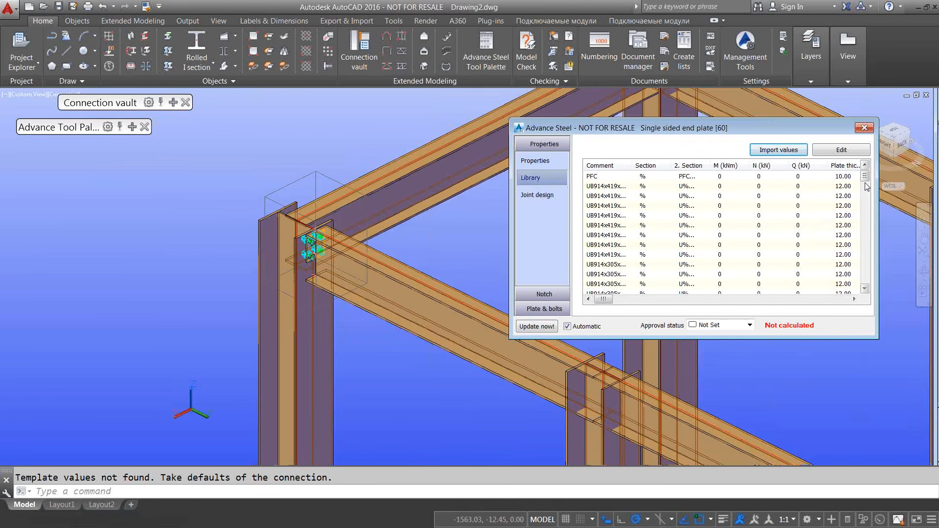
{"action": "left_click_drag", "start_coordinate": [864, 177], "coordinate": [871, 291]}
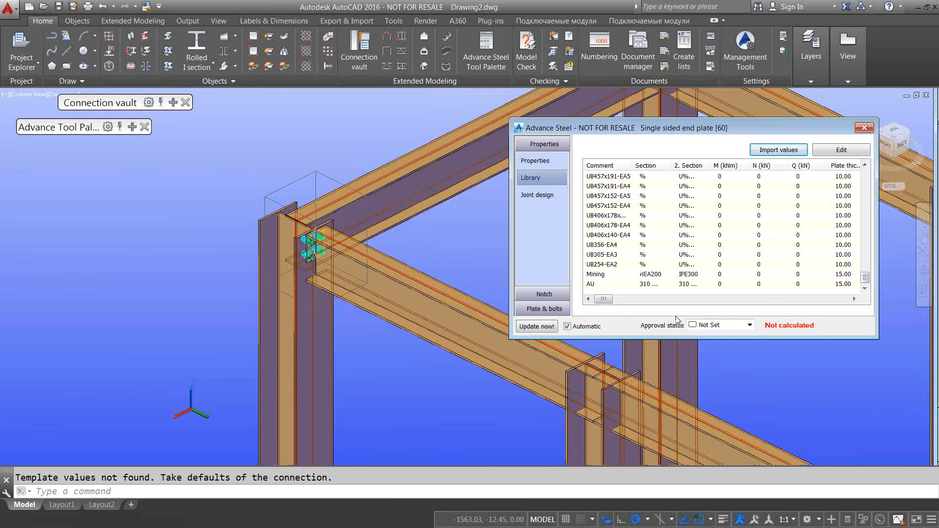
{"action": "left_click", "coordinate": [593, 285]}
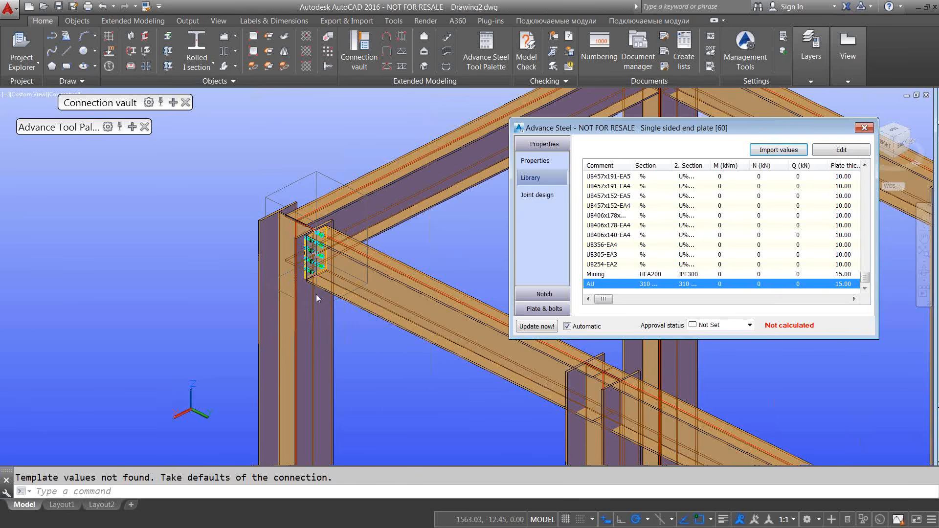
- Inspect the end plate joint from the side, review its plate settings and library, and close the connection's properties
{"action": "left_click", "coordinate": [369, 362]}
{"action": "mouse_move", "coordinate": [293, 296]}
{"action": "middle_mouse_down", "text": "shift"}
{"action": "mouse_move", "coordinate": [335, 294]}
{"action": "mouse_move", "coordinate": [322, 244]}
{"action": "middle_mouse_up", "text": "shift"}
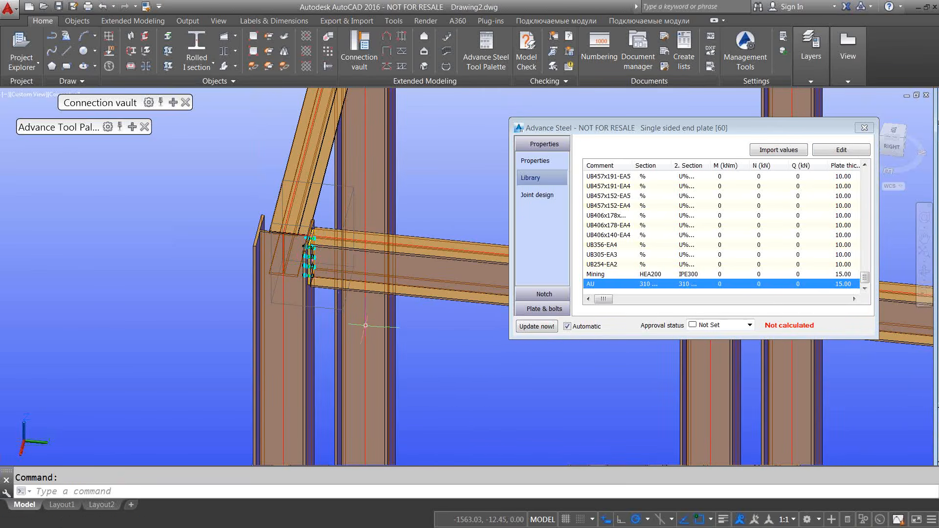
{"action": "middle_click_drag", "start_coordinate": [348, 322], "coordinate": [318, 313], "text": "shift"}
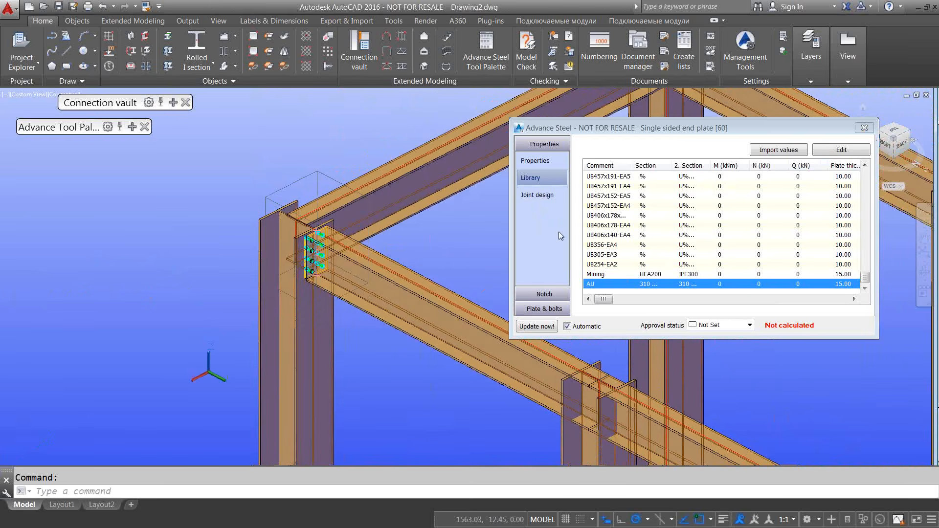
{"action": "left_click", "coordinate": [548, 310]}
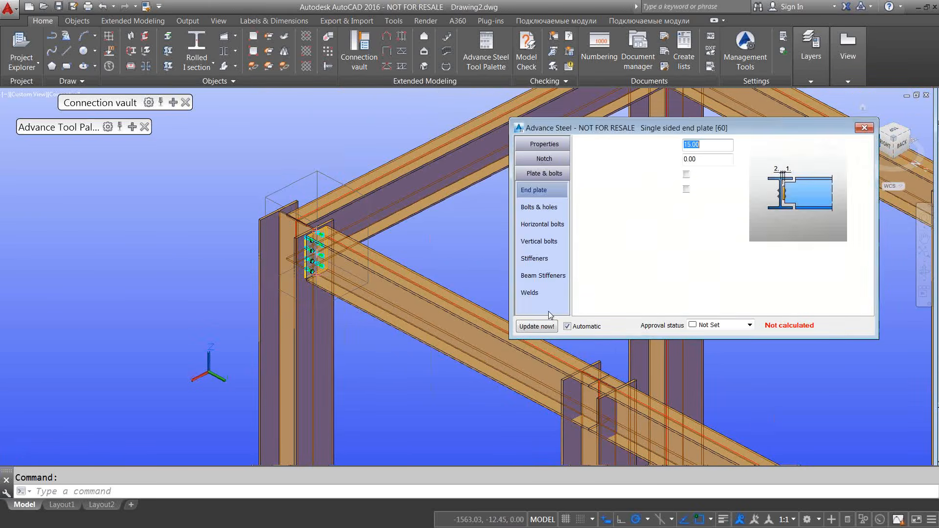
{"action": "left_click", "coordinate": [551, 145]}
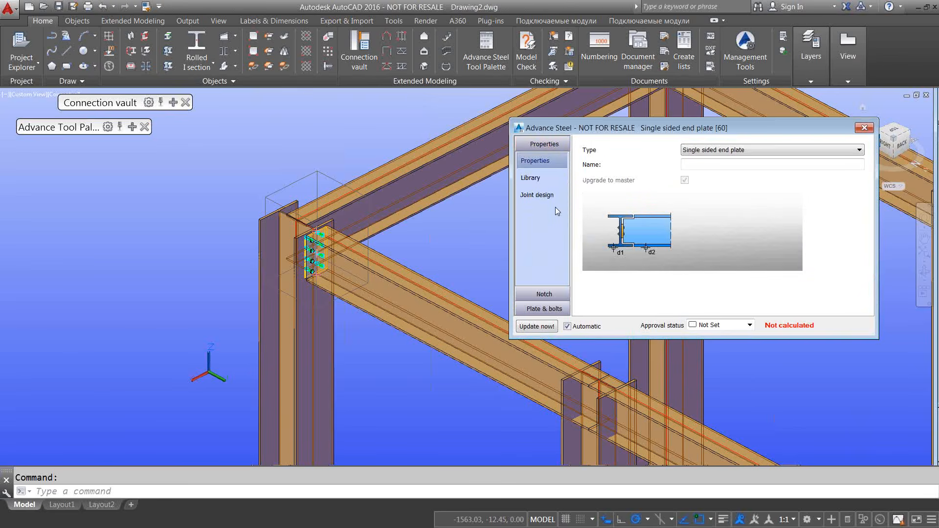
{"action": "left_click", "coordinate": [546, 182]}
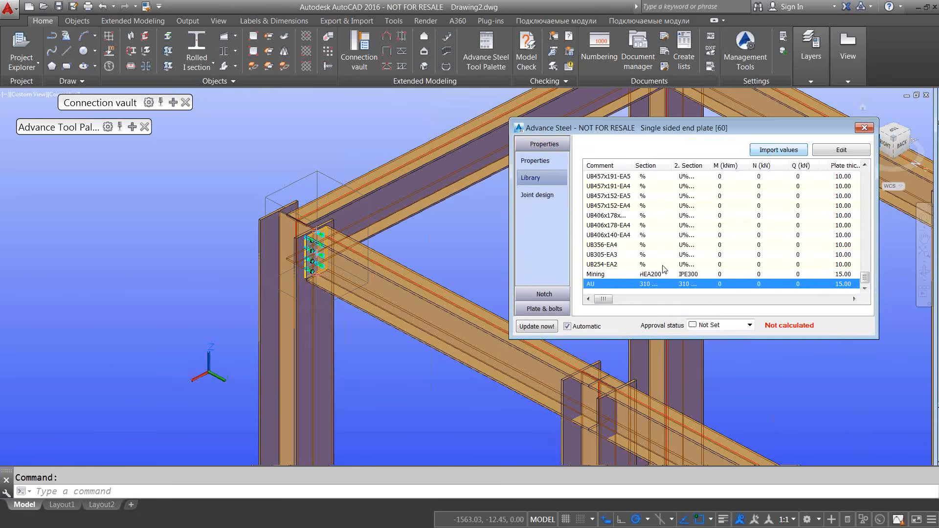
{"action": "left_click", "coordinate": [864, 127]}
{"action": "middle_click_drag", "start_coordinate": [463, 300], "coordinate": [425, 241]}
{"action": "scroll", "coordinate": [421, 291], "scroll_direction": "down", "scroll_amount": 1}
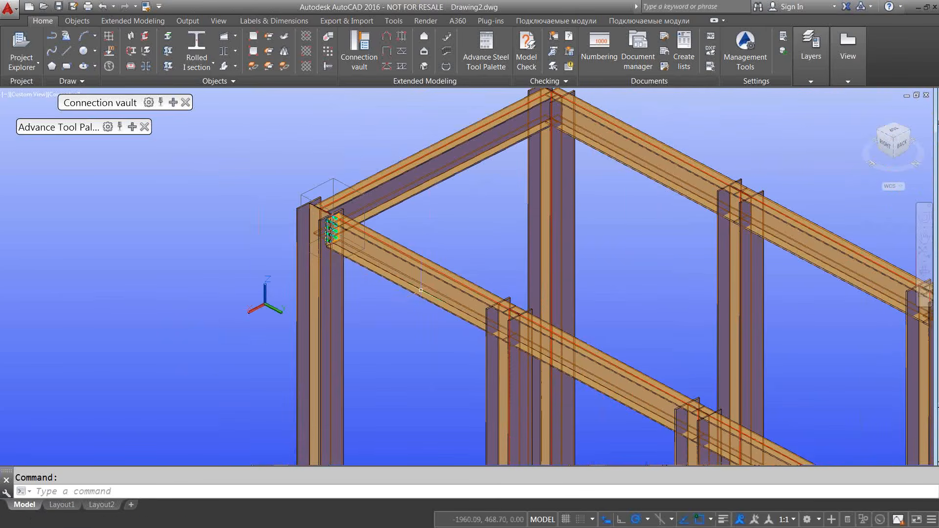
{"action": "scroll", "coordinate": [310, 228], "scroll_direction": "up", "scroll_amount": 2}
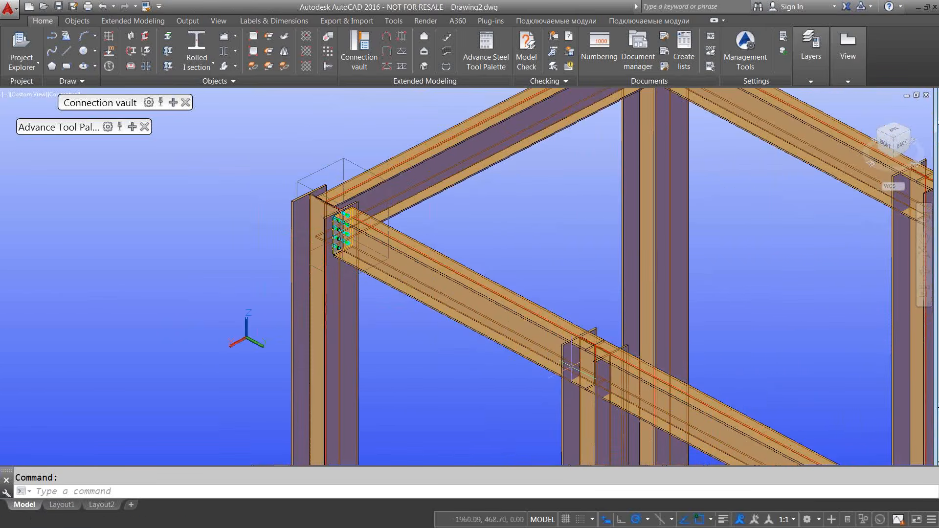
{"action": "scroll", "coordinate": [568, 355], "scroll_direction": "down", "scroll_amount": 1}
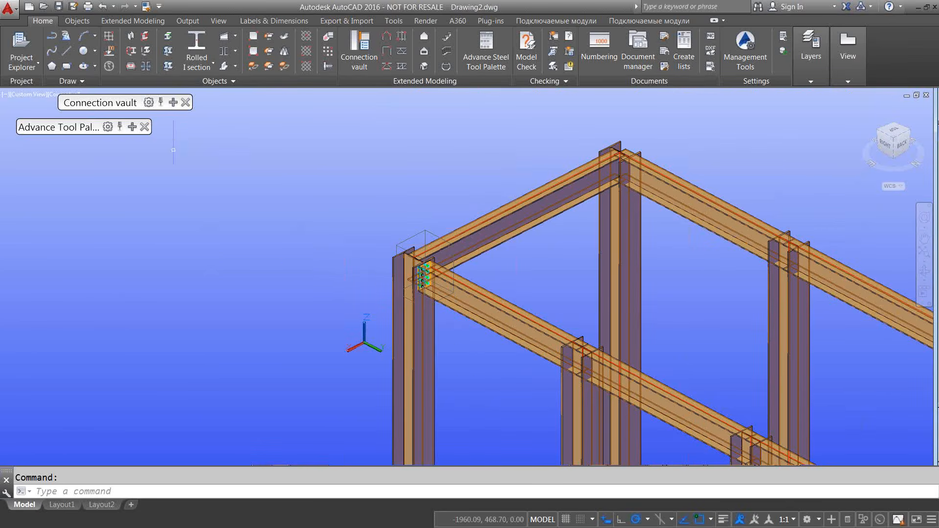
- Close the Connection vault and open the Tools category of the Advance Tool Palette
{"action": "left_click", "coordinate": [185, 102]}
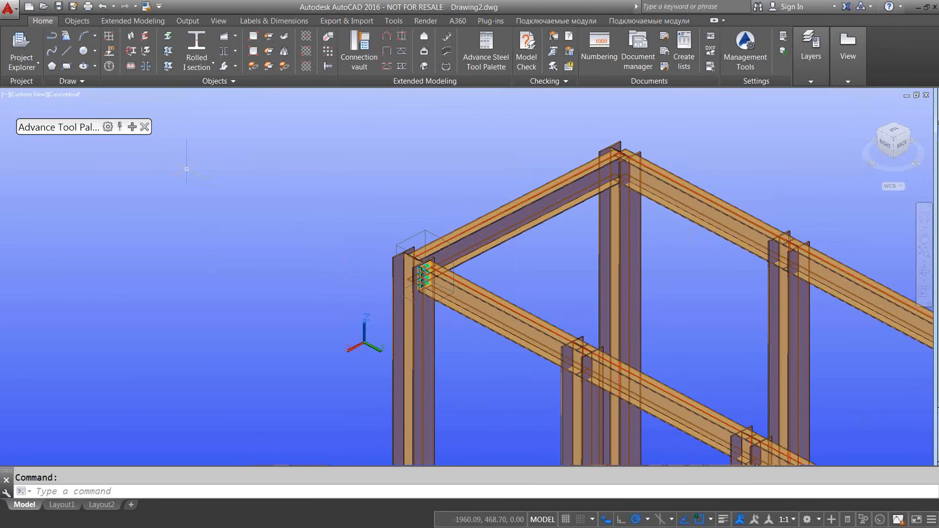
{"action": "left_click", "coordinate": [131, 128]}
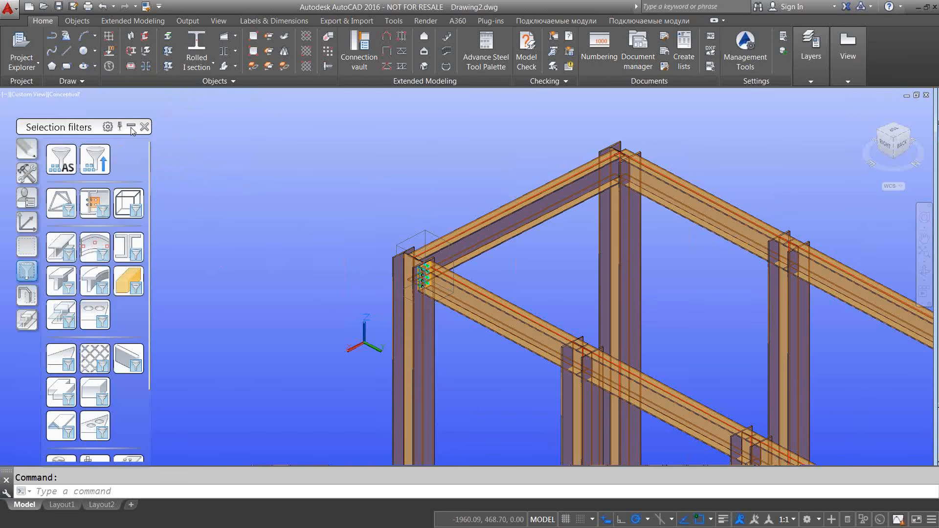
{"action": "left_click", "coordinate": [27, 155]}
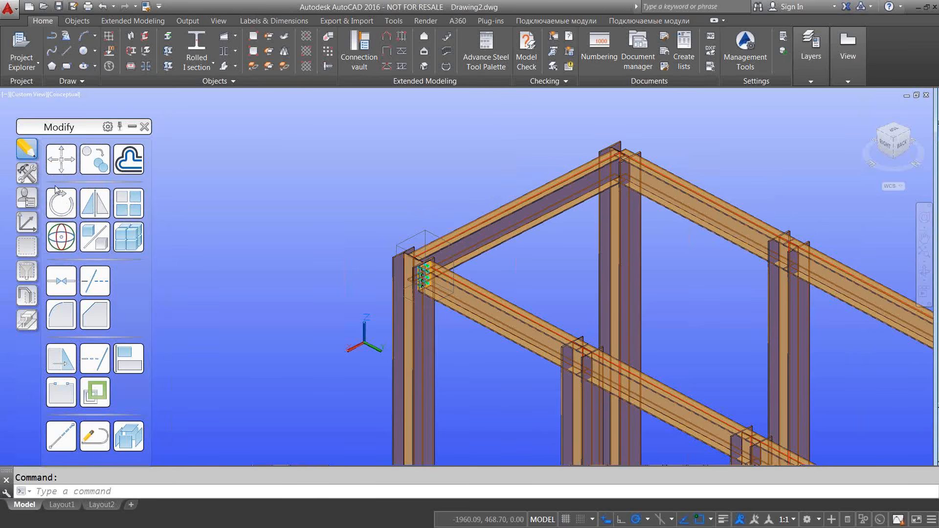
{"action": "left_click", "coordinate": [27, 174]}
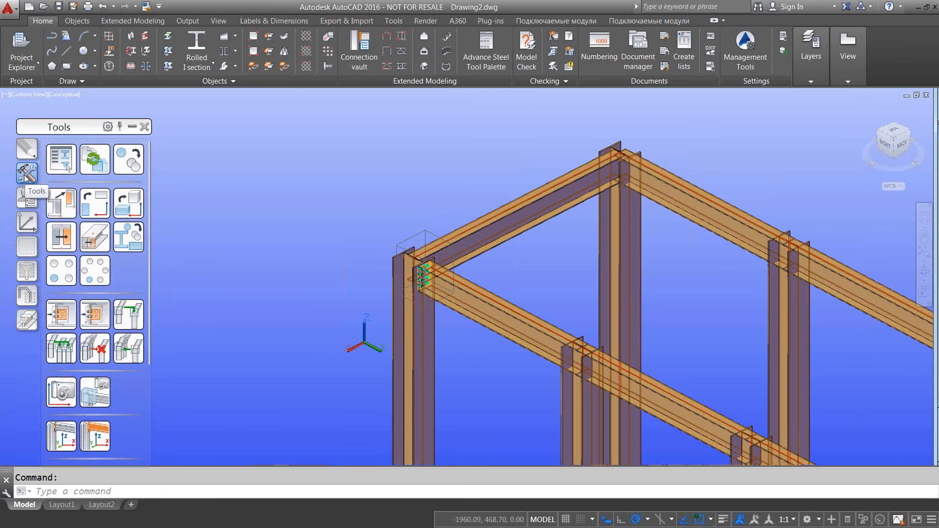
- Try to copy the corner end plate connection to several joints as linked slave connections
{"action": "left_click", "coordinate": [72, 355]}
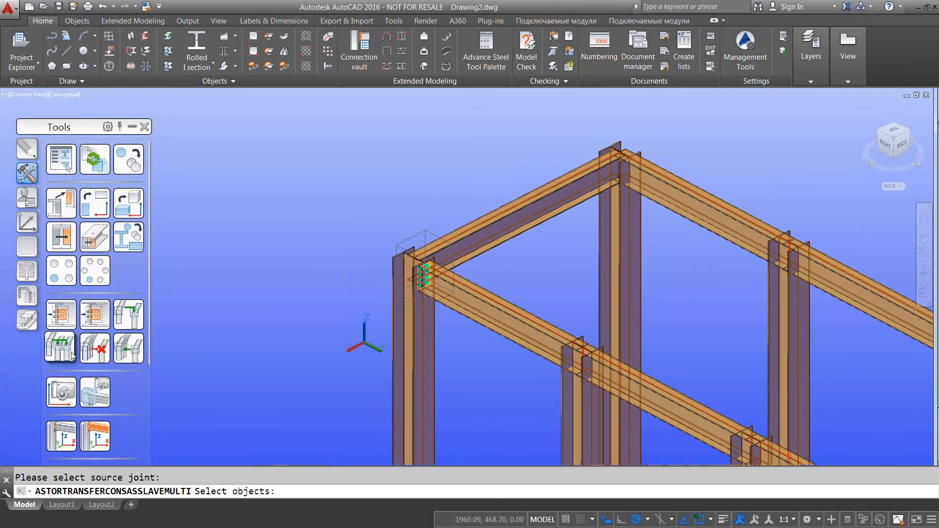
{"action": "scroll", "coordinate": [424, 287], "scroll_direction": "up", "scroll_amount": 5}
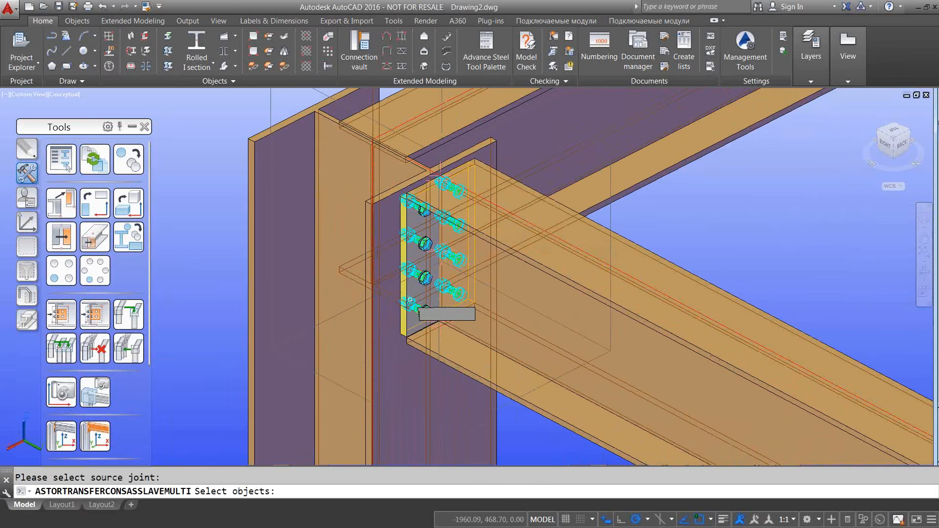
{"action": "right_click", "coordinate": [407, 289]}
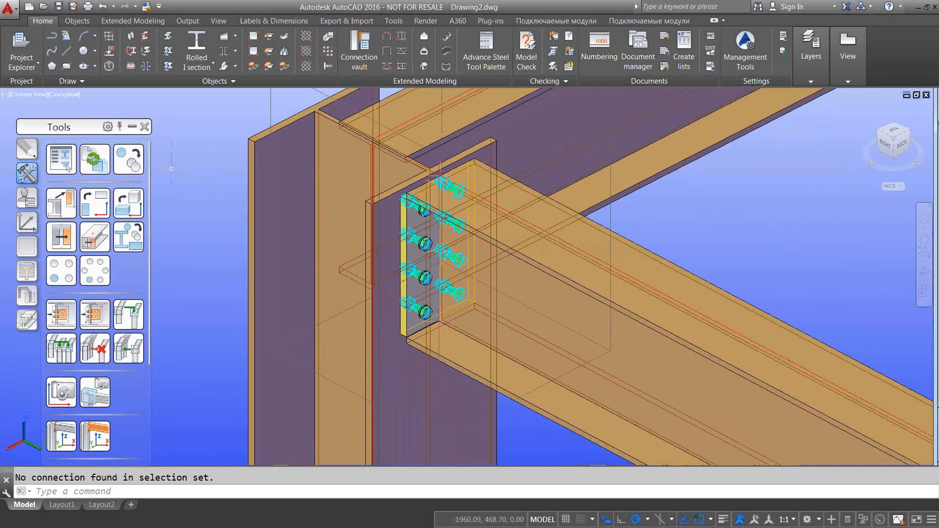
{"action": "key", "text": "Escape"}
- Turn off the display of occluded edges in the Conceptual visual style and close the Visual Styles Manager
{"action": "left_click", "coordinate": [70, 96]}
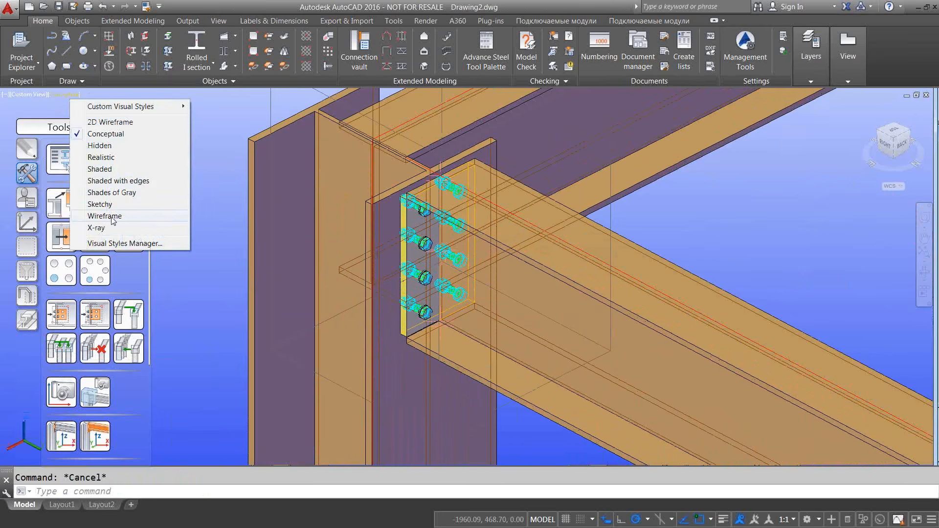
{"action": "left_click", "coordinate": [130, 245]}
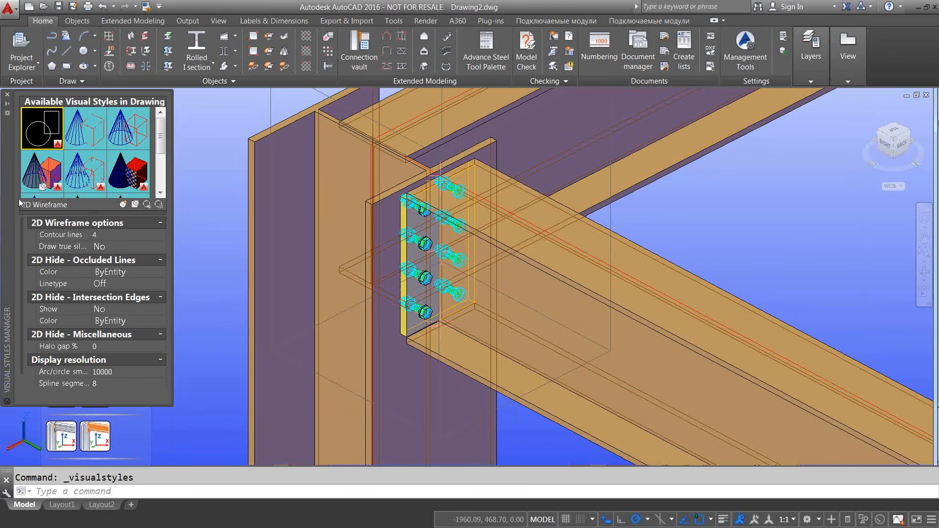
{"action": "scroll", "coordinate": [22, 280], "scroll_direction": "down", "scroll_amount": 3}
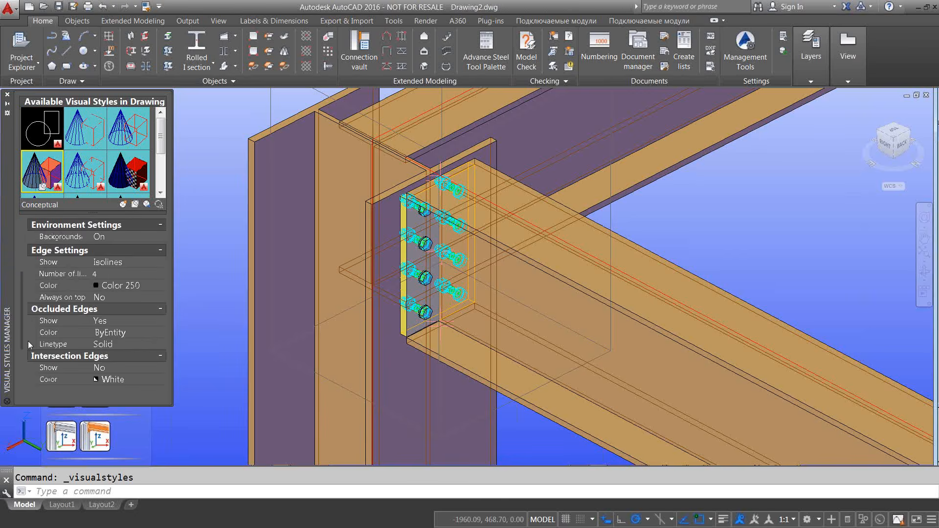
{"action": "left_click", "coordinate": [156, 319]}
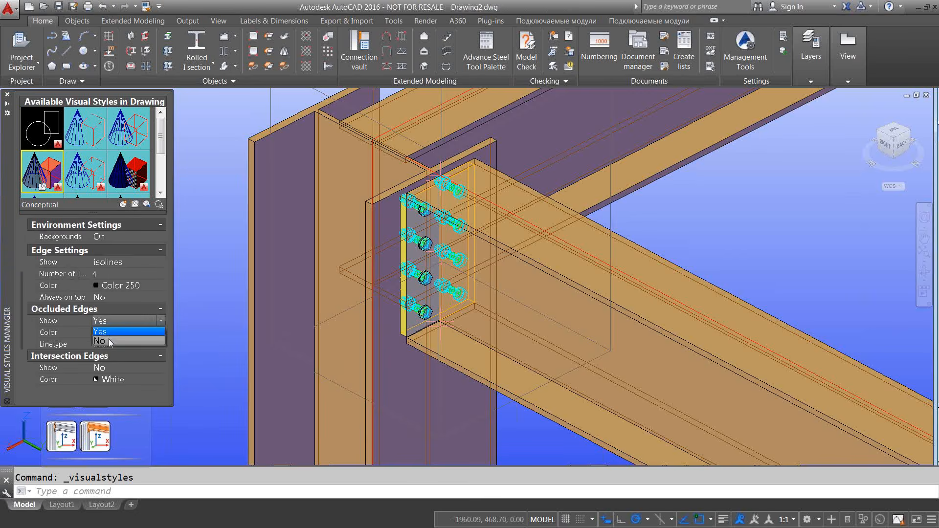
{"action": "left_click", "coordinate": [109, 339]}
{"action": "left_click", "coordinate": [7, 94]}
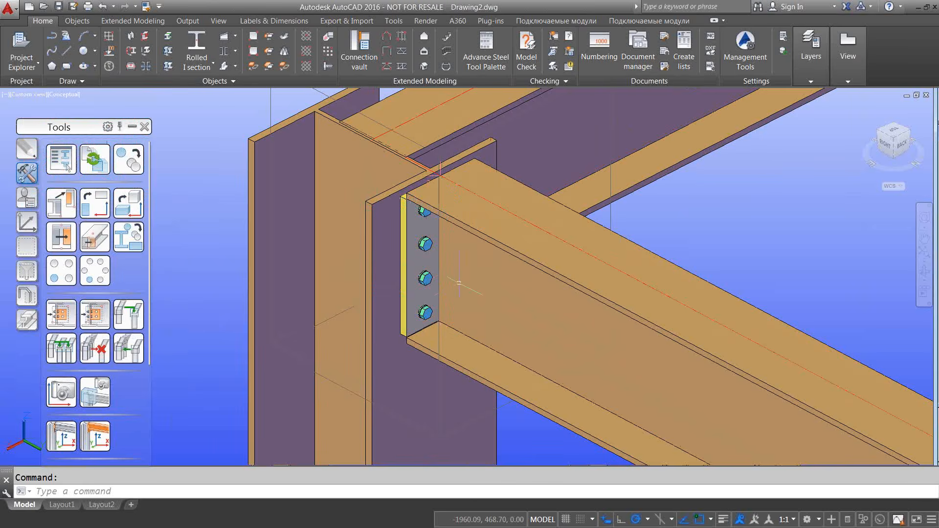
- Examine the corner column's bolted end plate and the long side beam it supports from close up and farther out
{"action": "scroll", "coordinate": [458, 285], "scroll_direction": "down", "scroll_amount": 2}
{"action": "middle_click_drag", "start_coordinate": [392, 323], "coordinate": [422, 322], "text": "shift"}
{"action": "scroll", "coordinate": [422, 317], "scroll_direction": "down", "scroll_amount": 2}
{"action": "scroll", "coordinate": [415, 266], "scroll_direction": "up", "scroll_amount": 6}
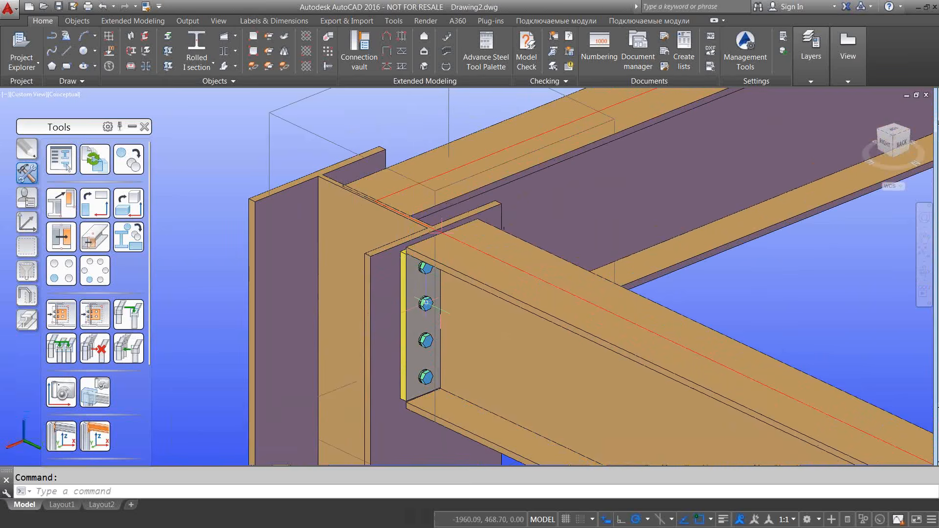
{"action": "scroll", "coordinate": [427, 303], "scroll_direction": "down", "scroll_amount": 2}
{"action": "scroll", "coordinate": [489, 390], "scroll_direction": "down", "scroll_amount": 1}
{"action": "middle_click_drag", "start_coordinate": [483, 388], "coordinate": [373, 346]}
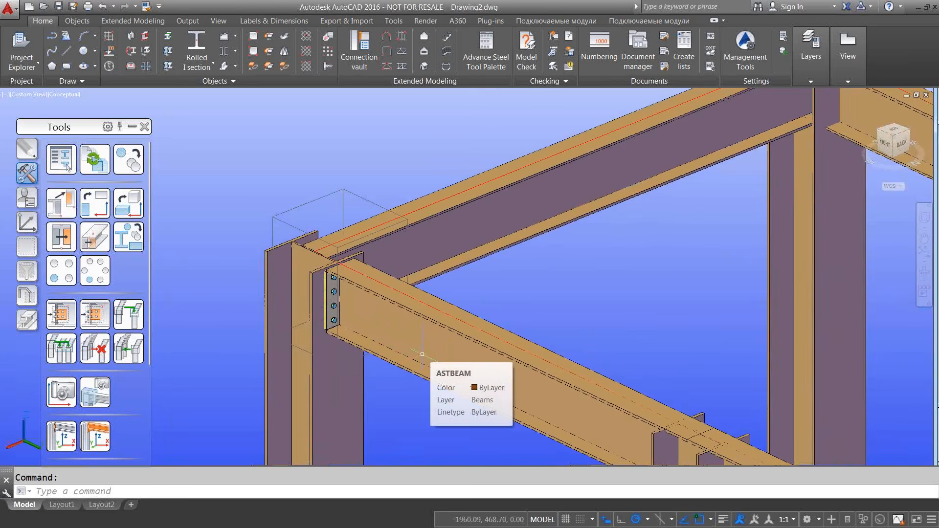
{"action": "scroll", "coordinate": [422, 354], "scroll_direction": "down", "scroll_amount": 2}
{"action": "middle_click_drag", "start_coordinate": [422, 354], "coordinate": [354, 308]}
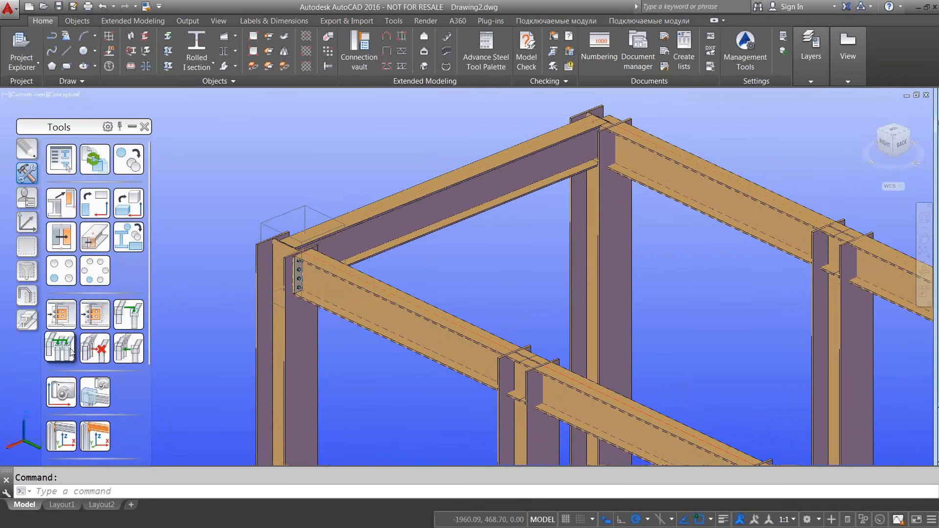
{"action": "left_click", "coordinate": [71, 350]}
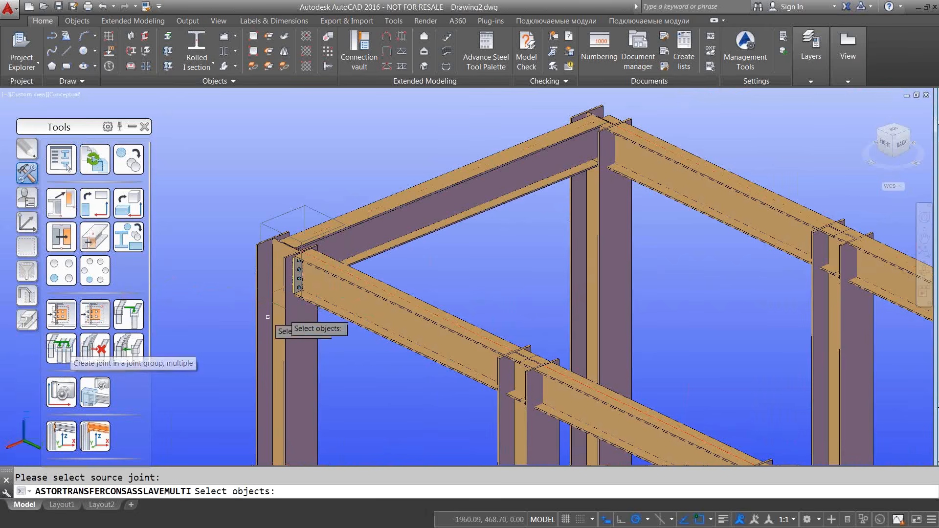
{"action": "scroll", "coordinate": [301, 281], "scroll_direction": "up", "scroll_amount": 2}
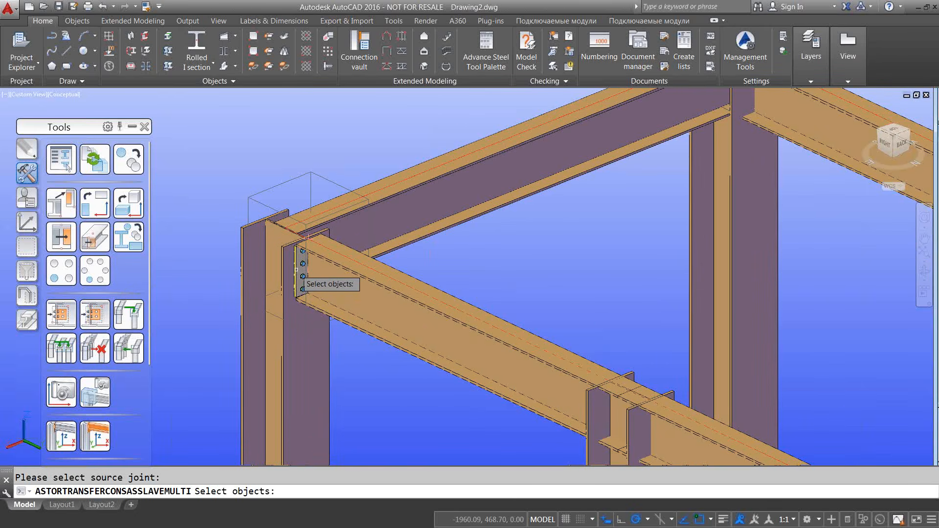
{"action": "left_click", "coordinate": [297, 270]}
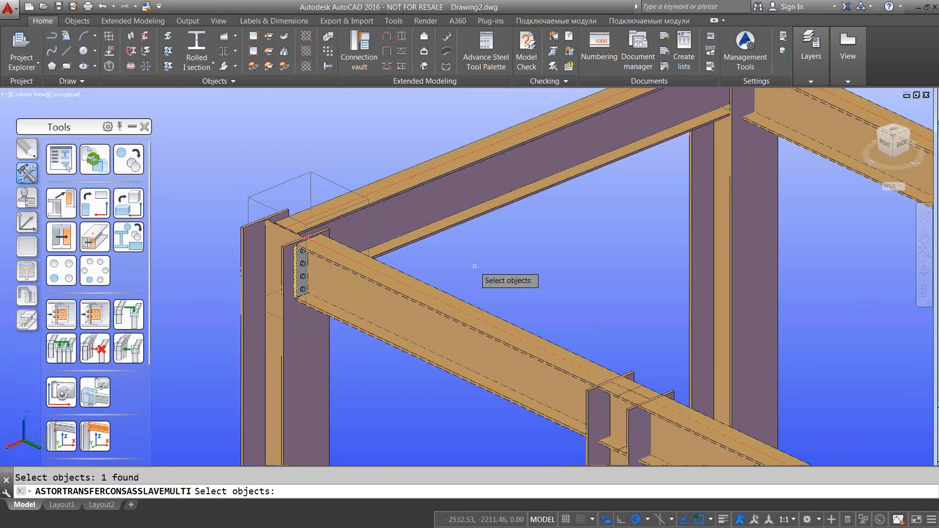
{"action": "scroll", "coordinate": [474, 266], "scroll_direction": "down", "scroll_amount": 3}
{"action": "middle_click_drag", "start_coordinate": [491, 277], "coordinate": [343, 190]}
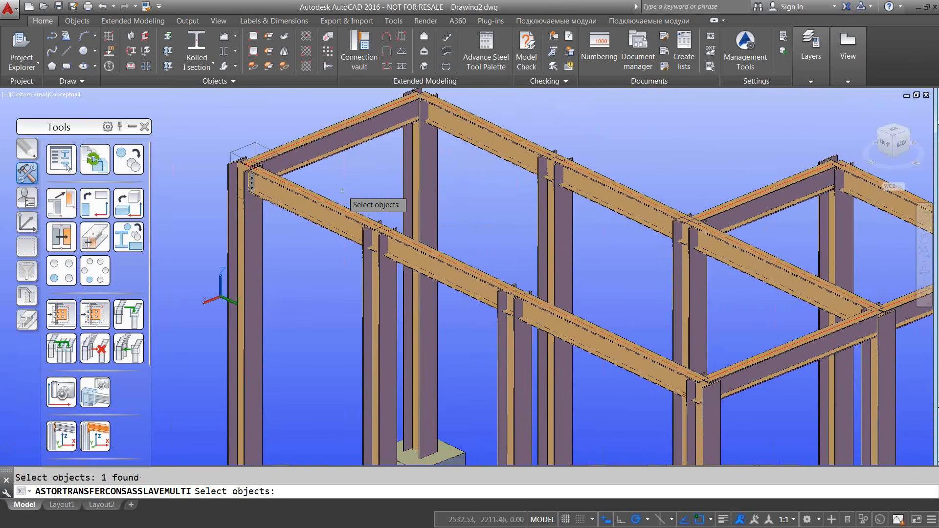
{"action": "left_click", "coordinate": [379, 287]}
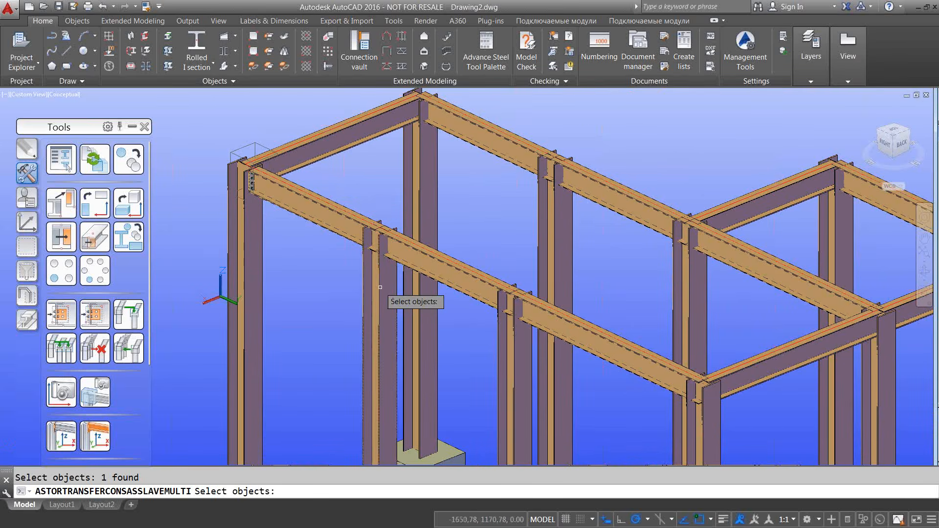
{"action": "left_click", "coordinate": [416, 177]}
{"action": "left_click", "coordinate": [561, 239]}
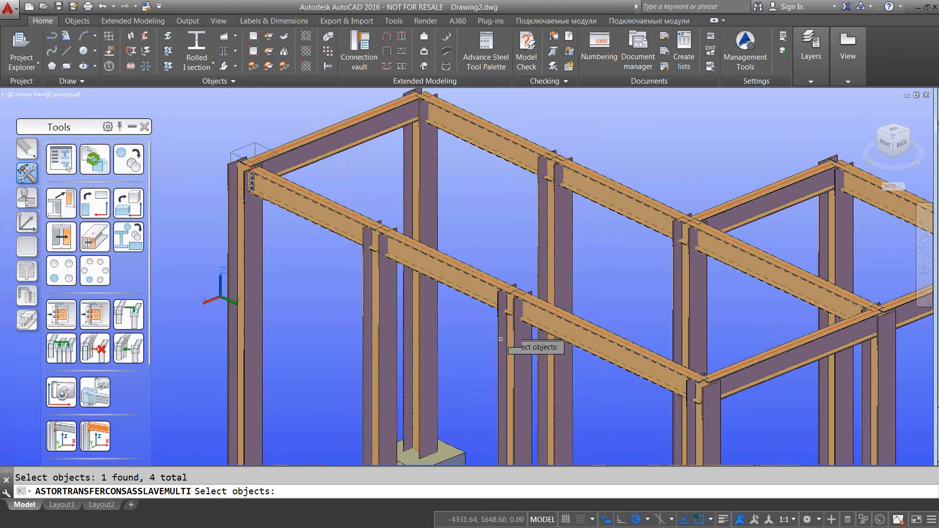
{"action": "left_click", "coordinate": [502, 345]}
{"action": "key", "text": "Return"}
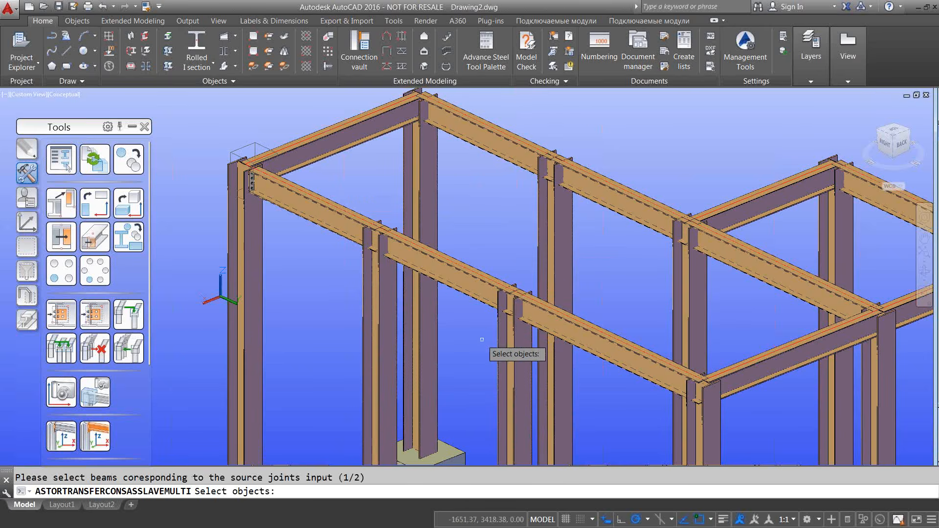
{"action": "left_click", "coordinate": [349, 217]}
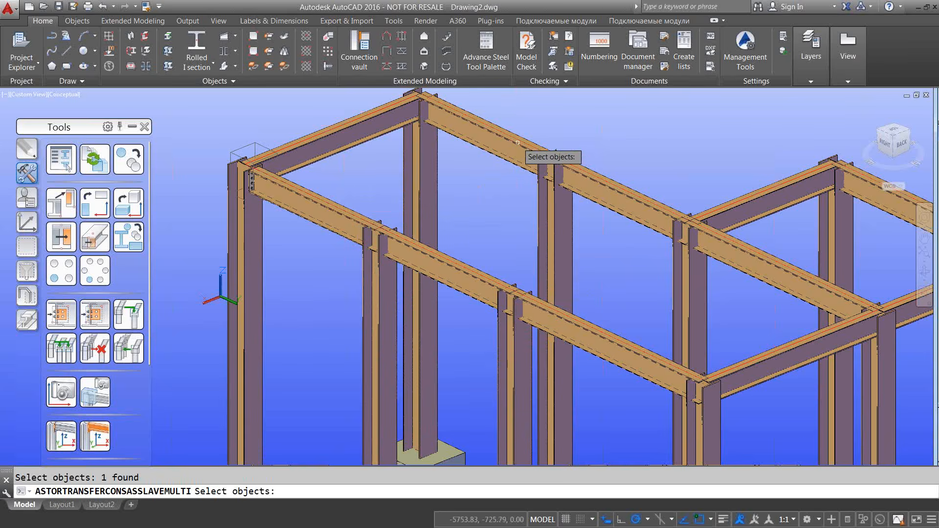
{"action": "left_click", "coordinate": [457, 290]}
{"action": "left_click", "coordinate": [601, 217]}
{"action": "left_click", "coordinate": [615, 198]}
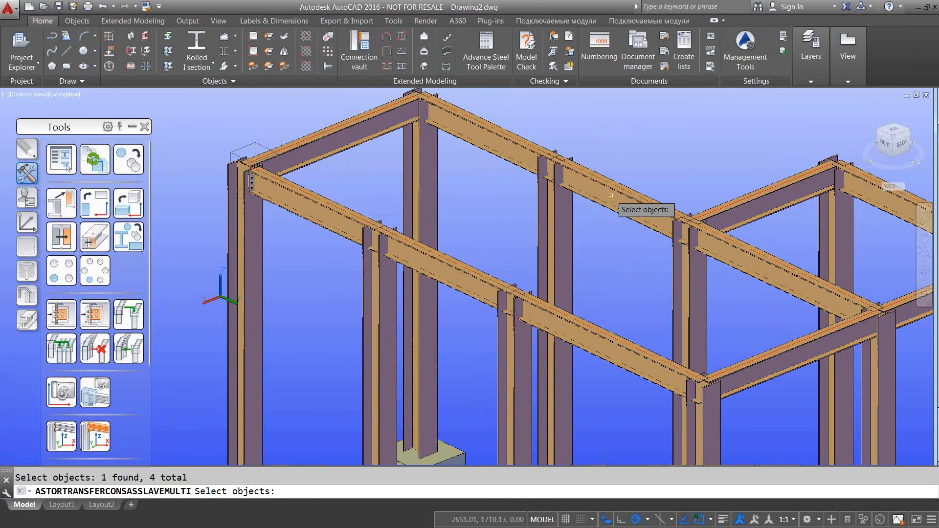
{"action": "left_click", "coordinate": [598, 330]}
{"action": "key", "text": "Return"}
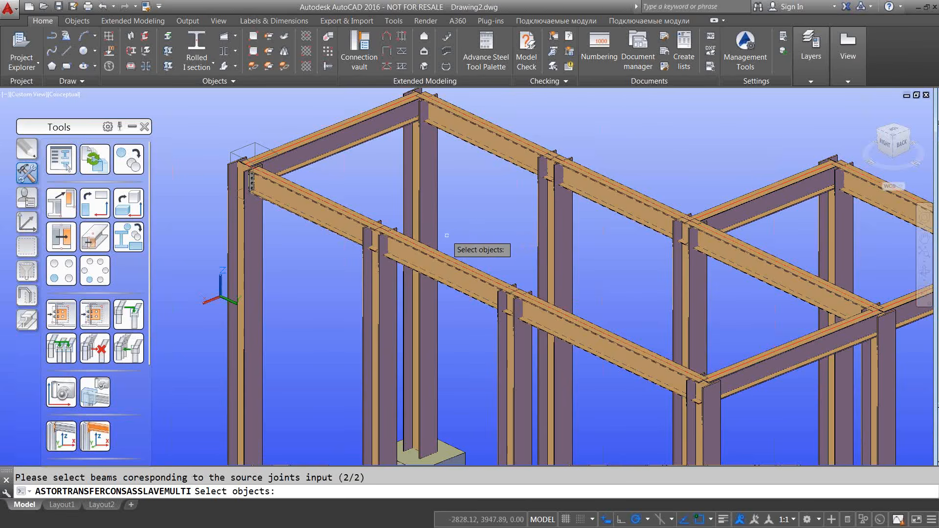
{"action": "key", "text": "Return"}
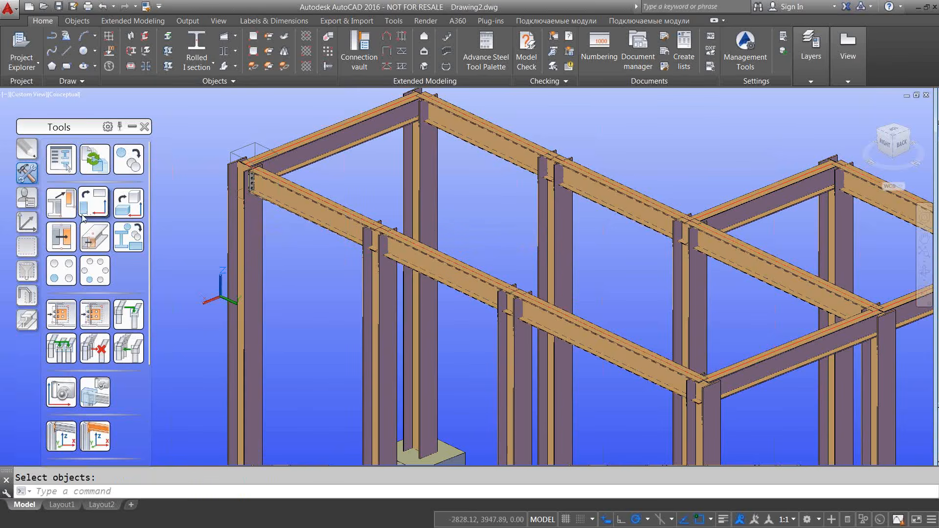
- Start a multiple joint-group copy with the corner end plate as source, and specify two near-row columns and two far-row columns as targets
{"action": "left_click", "coordinate": [66, 352]}
{"action": "scroll", "coordinate": [253, 187], "scroll_direction": "up", "scroll_amount": 5}
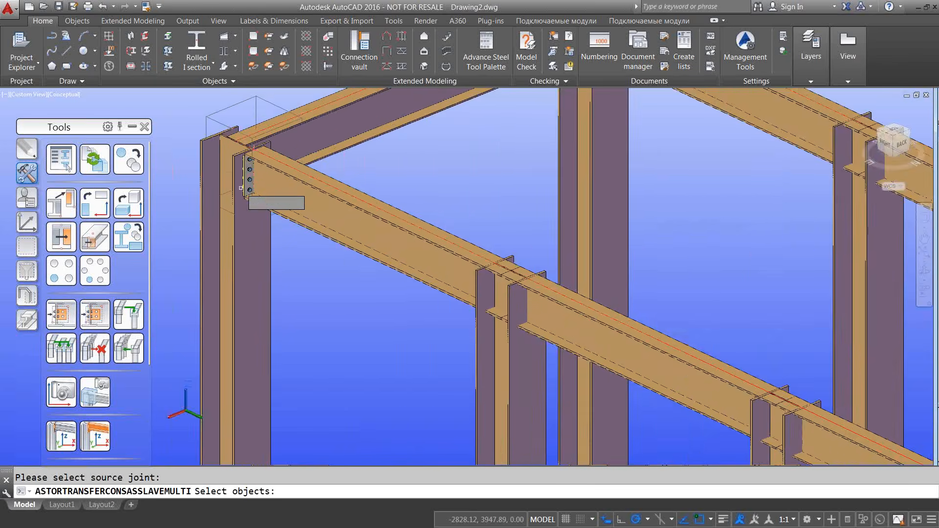
{"action": "left_click", "coordinate": [253, 185]}
{"action": "key", "text": "Return"}
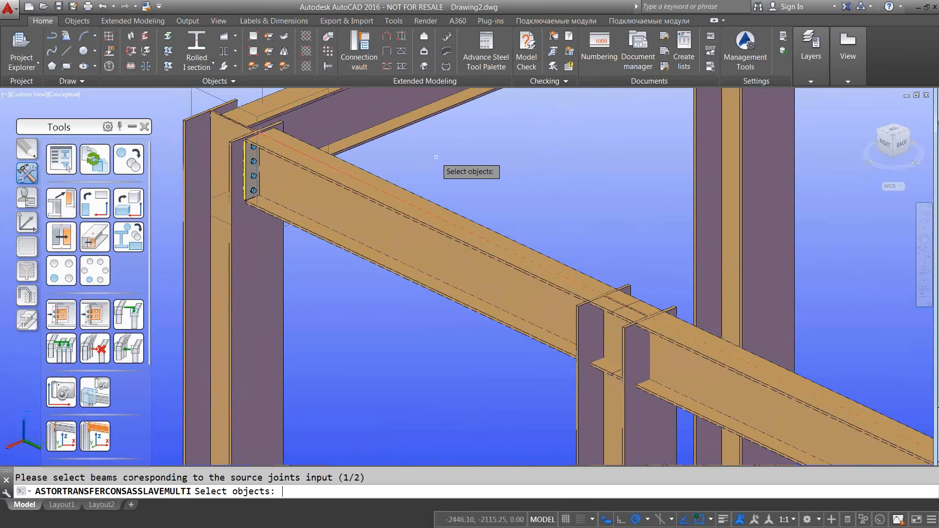
{"action": "left_click", "coordinate": [578, 414]}
{"action": "left_click", "coordinate": [743, 257]}
{"action": "scroll", "coordinate": [656, 263], "scroll_direction": "down", "scroll_amount": 5}
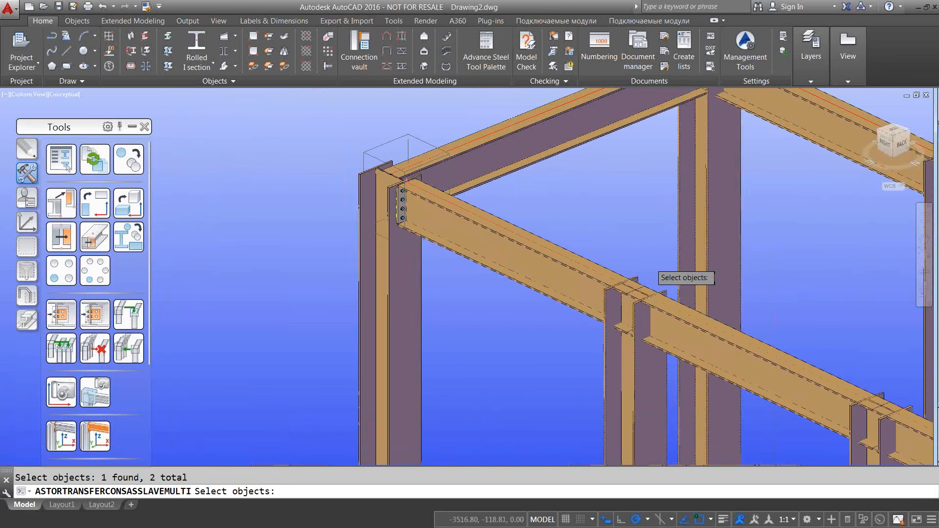
{"action": "scroll", "coordinate": [685, 274], "scroll_direction": "down", "scroll_amount": 3}
{"action": "left_click", "coordinate": [702, 298]}
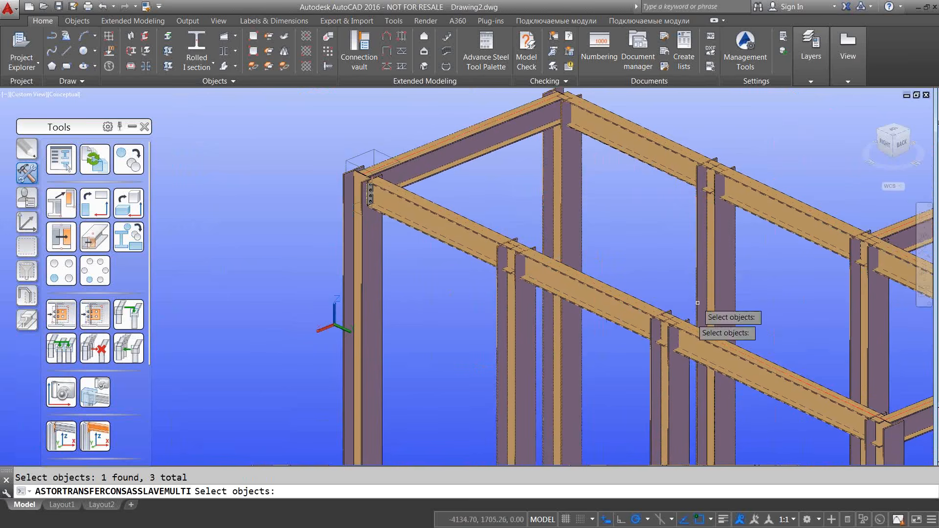
{"action": "left_click", "coordinate": [668, 406]}
{"action": "key", "text": "Return"}
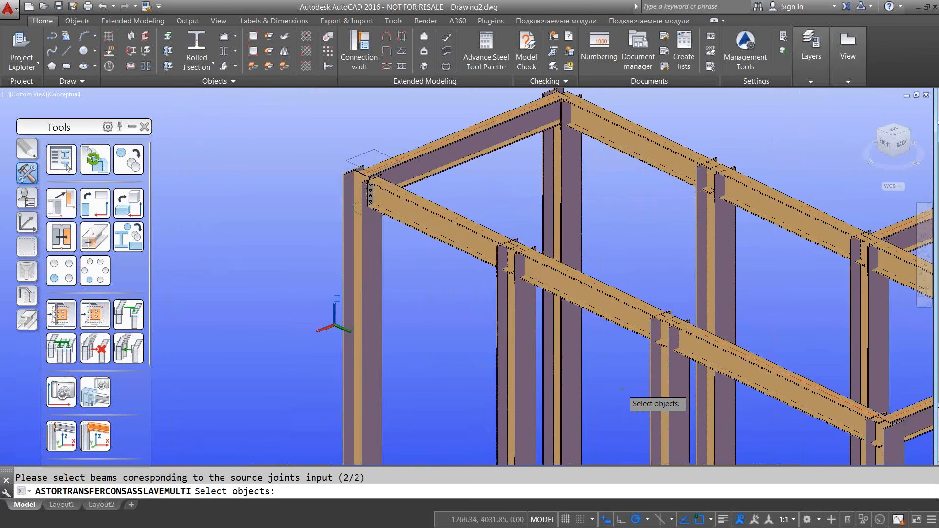
- Assign the first two beams of the near row and the far row as the matching input and create the linked end plates
{"action": "left_click", "coordinate": [462, 229]}
{"action": "left_click", "coordinate": [641, 137]}
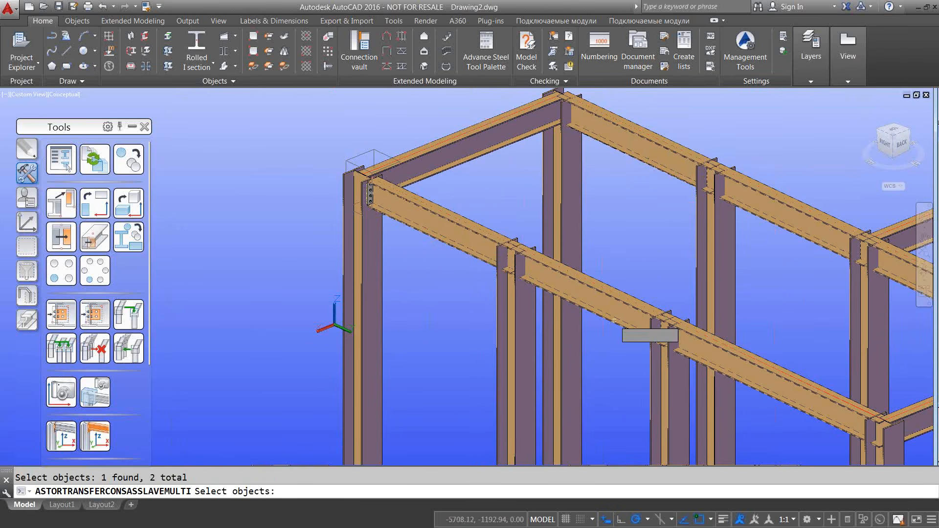
{"action": "left_click", "coordinate": [616, 305]}
{"action": "left_click", "coordinate": [770, 218]}
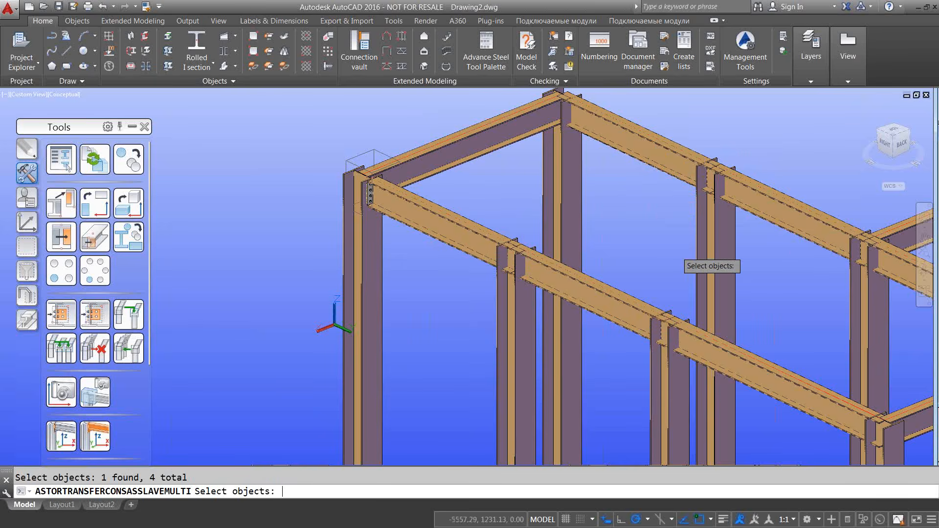
{"action": "key", "text": "Return"}
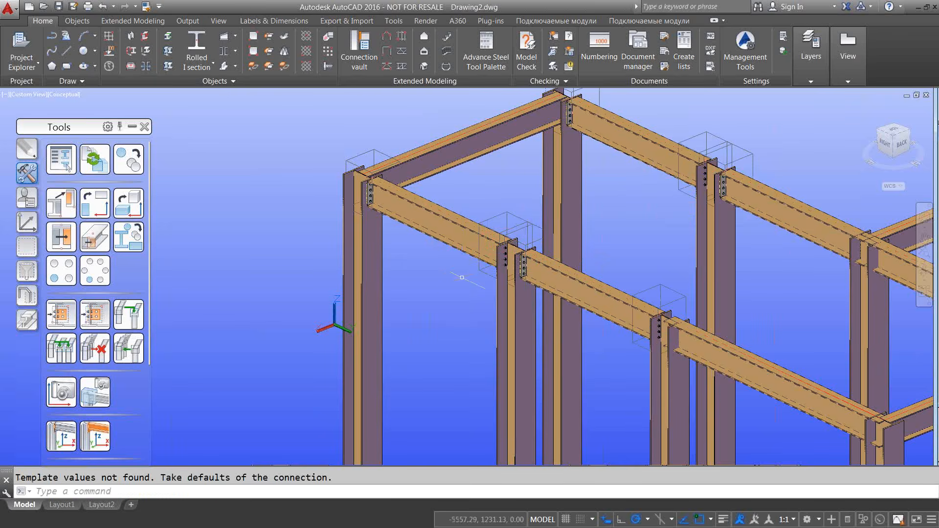
- Open the joint properties of the copied end plate between the first side beam and the second column
{"action": "middle_click_drag", "start_coordinate": [525, 315], "coordinate": [623, 307], "text": "shift"}
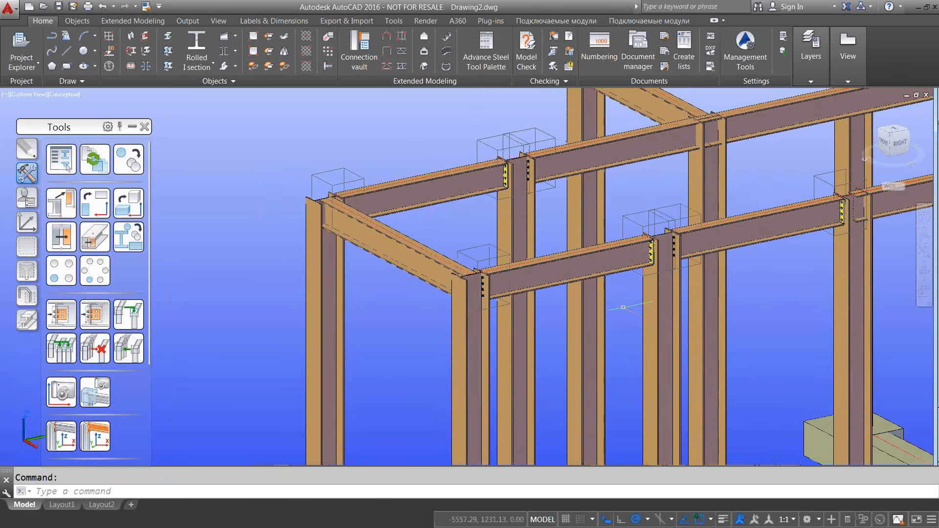
{"action": "scroll", "coordinate": [653, 250], "scroll_direction": "up", "scroll_amount": 5}
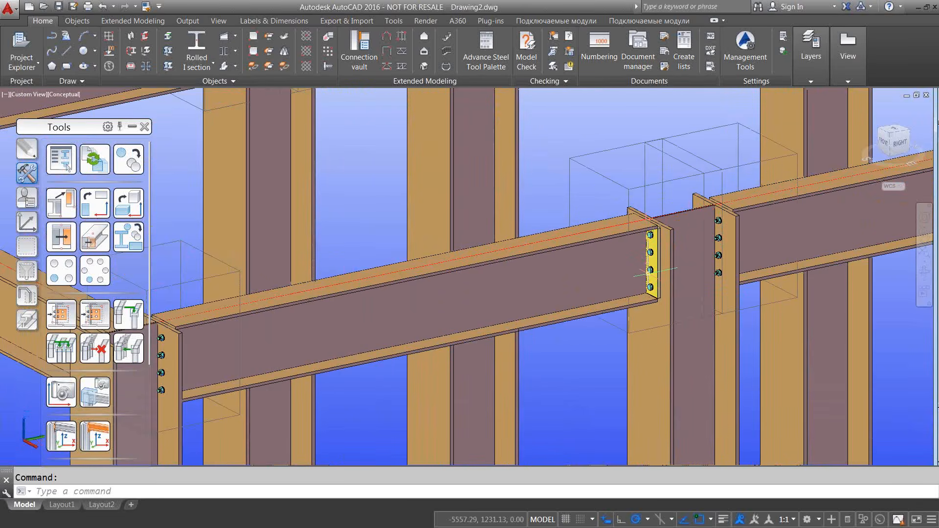
{"action": "middle_click_drag", "start_coordinate": [654, 272], "coordinate": [440, 253]}
{"action": "scroll", "coordinate": [591, 279], "scroll_direction": "down", "scroll_amount": 3}
{"action": "key", "text": "Escape"}
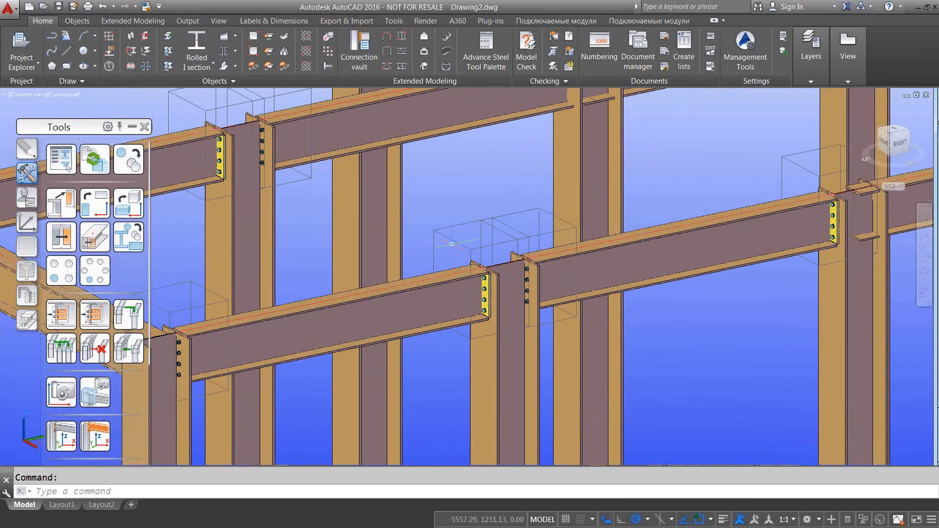
{"action": "scroll", "coordinate": [462, 268], "scroll_direction": "up", "scroll_amount": 1}
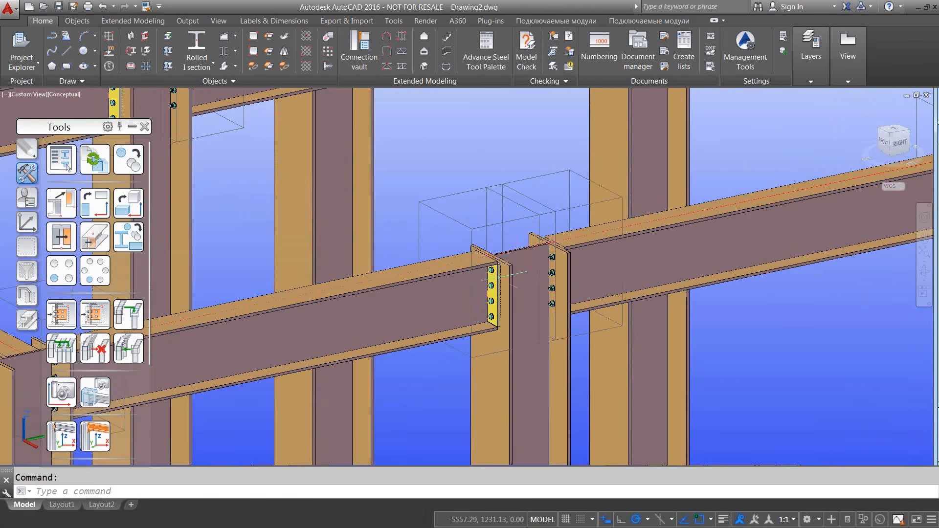
{"action": "left_click", "coordinate": [497, 277]}
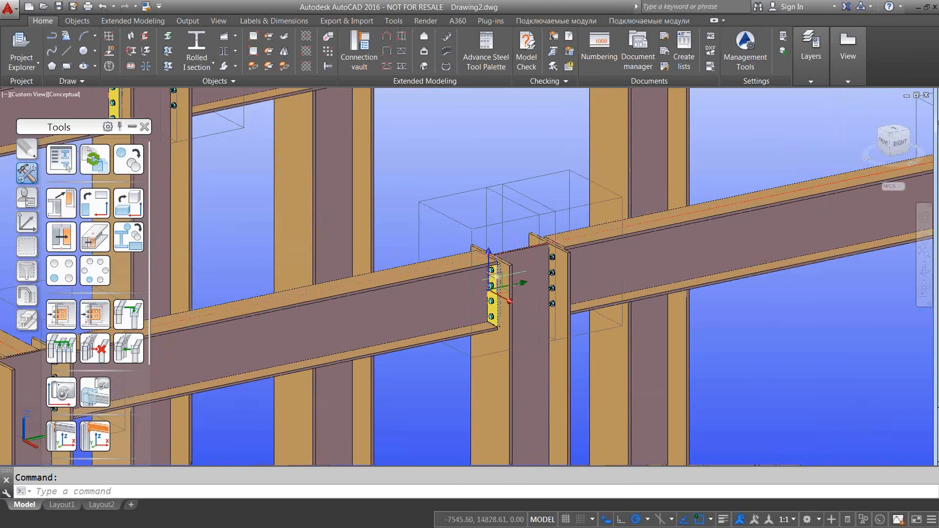
{"action": "right_click", "coordinate": [496, 277]}
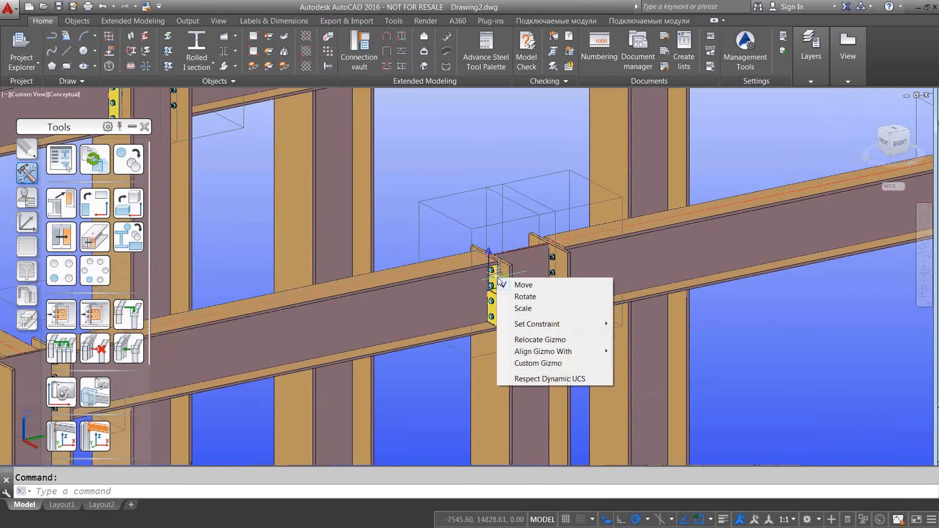
{"action": "key", "text": "Escape"}
{"action": "right_click", "coordinate": [492, 168]}
{"action": "left_click", "coordinate": [585, 327]}
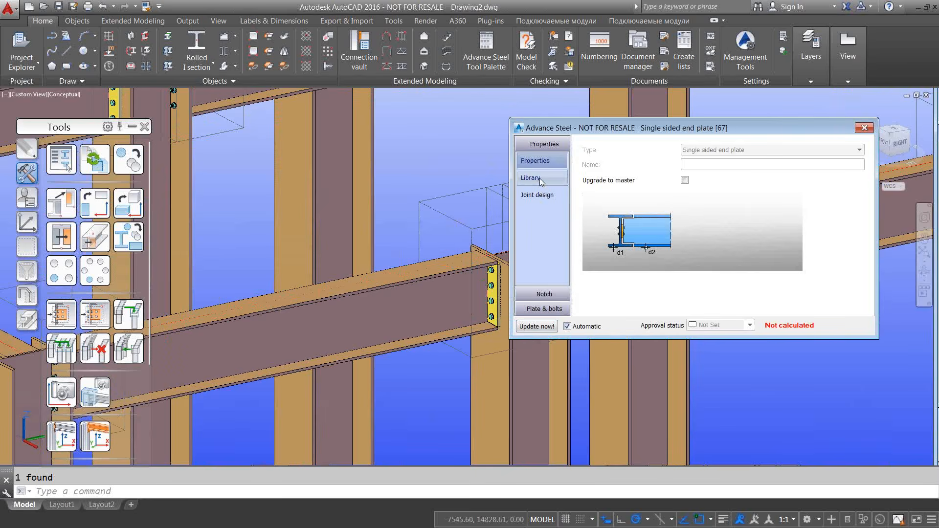
- Check the linked joint's notch settings and upgrade the joint to master
{"action": "left_click", "coordinate": [543, 294]}
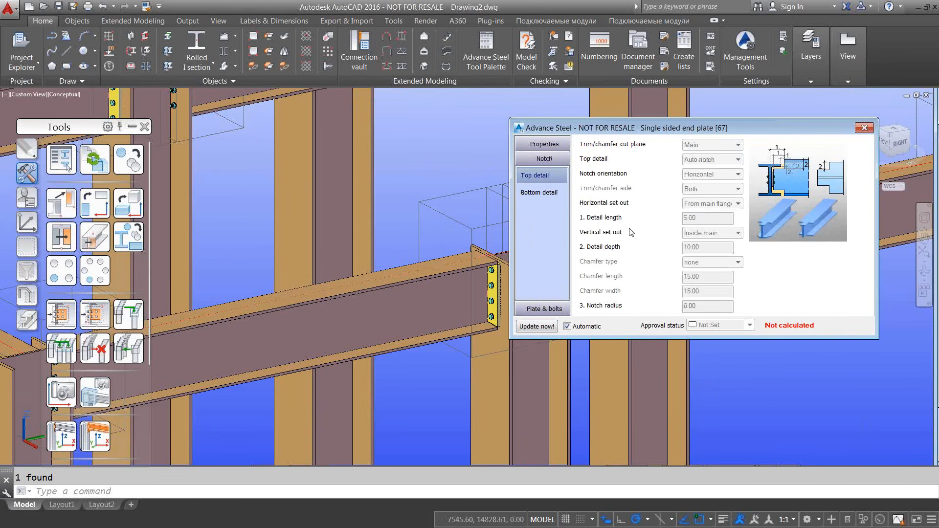
{"action": "left_click", "coordinate": [553, 145]}
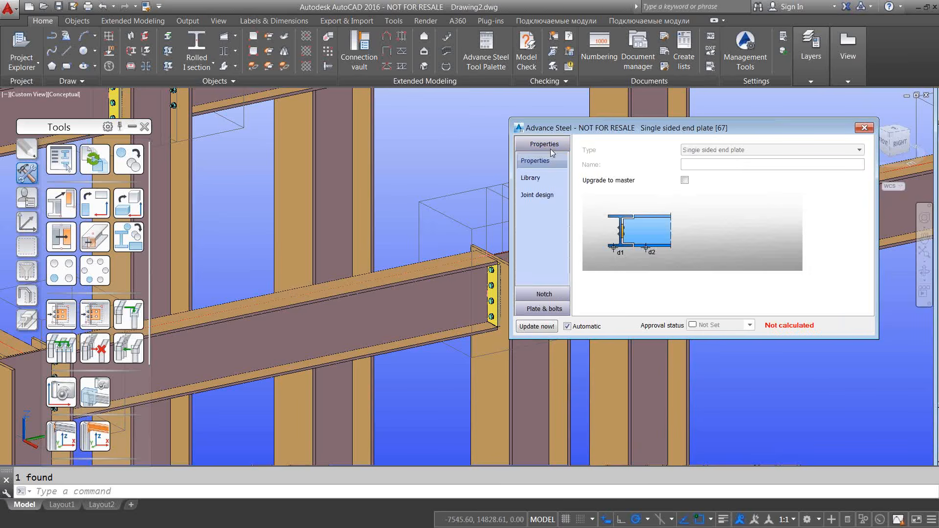
{"action": "left_click", "coordinate": [685, 180]}
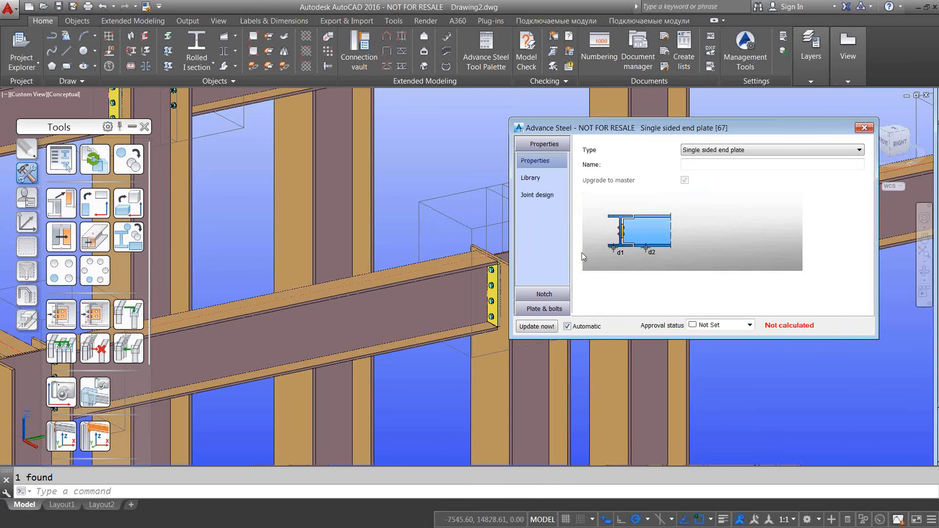
- Review the end plate joint's type, notch and plate settings, set its bolt diameter to 16.00 mm, and close the joint properties
{"action": "left_click_drag", "start_coordinate": [726, 121], "coordinate": [788, 119]}
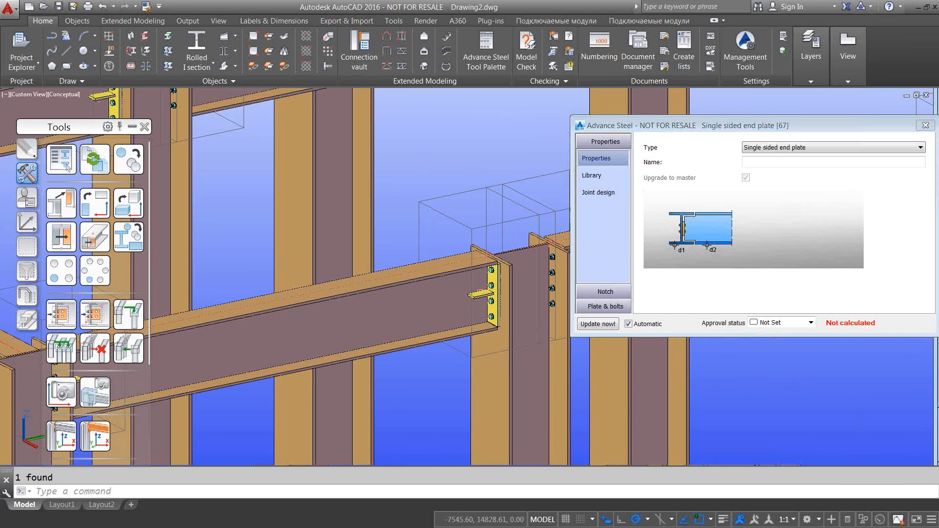
{"action": "scroll", "coordinate": [499, 241], "scroll_direction": "down", "scroll_amount": 2}
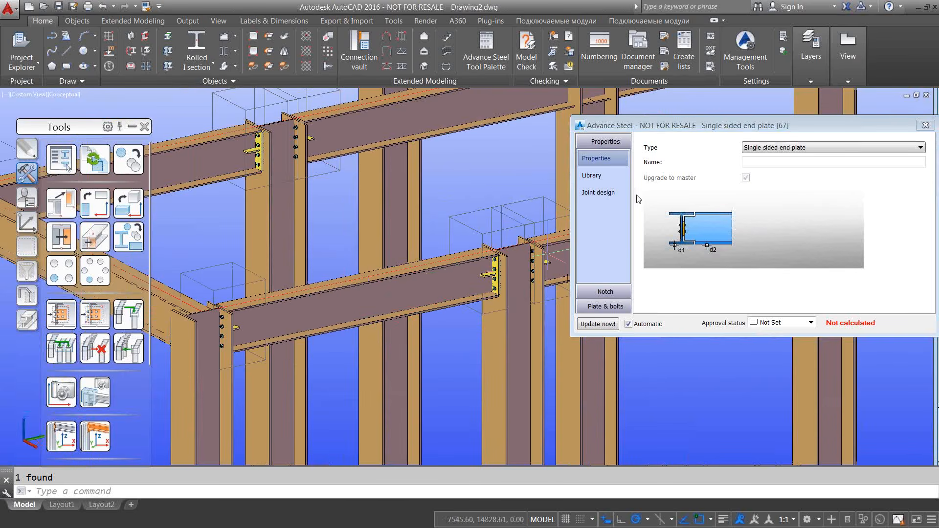
{"action": "left_click", "coordinate": [811, 149]}
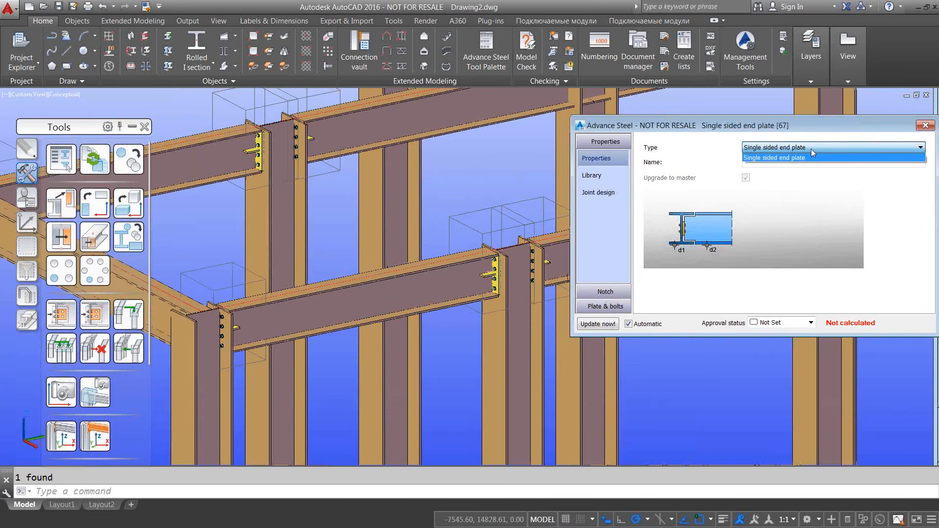
{"action": "left_click", "coordinate": [796, 149]}
{"action": "left_click", "coordinate": [618, 291]}
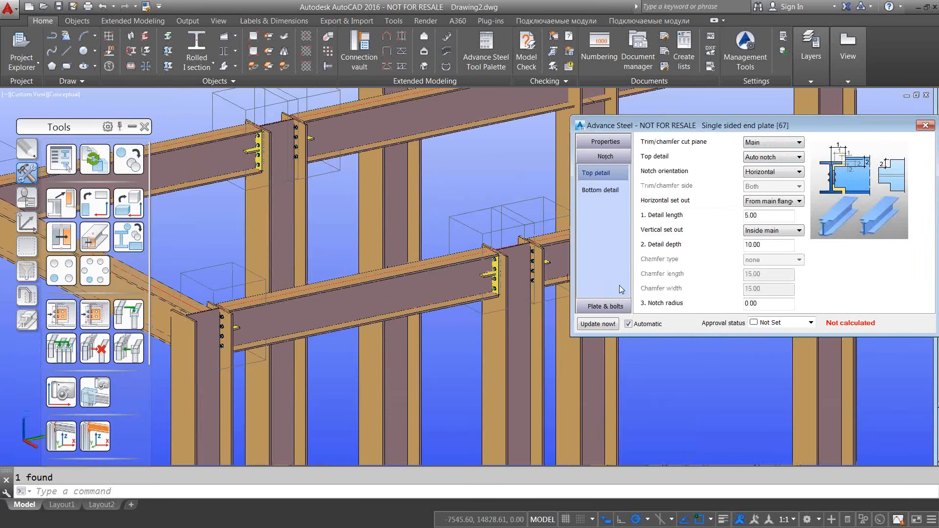
{"action": "left_click", "coordinate": [611, 303]}
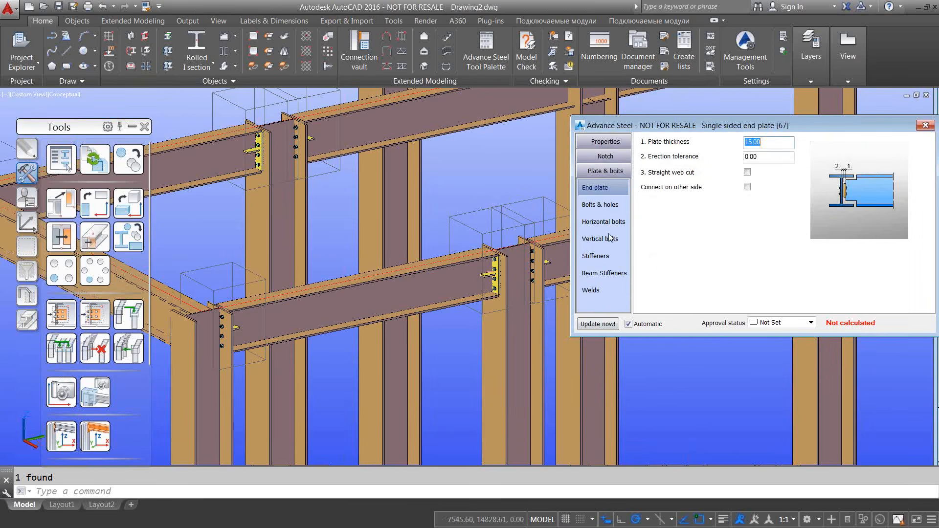
{"action": "left_click", "coordinate": [609, 205]}
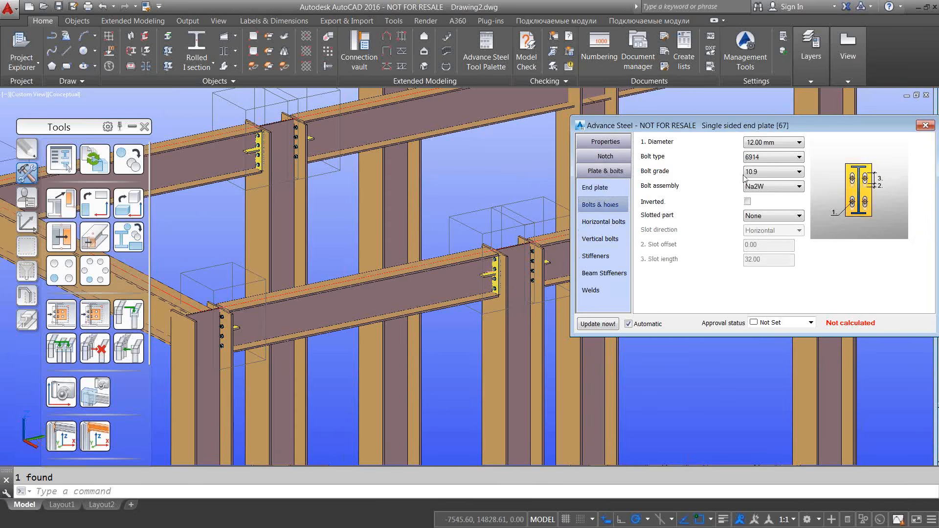
{"action": "left_click", "coordinate": [778, 143]}
{"action": "left_click", "coordinate": [772, 164]}
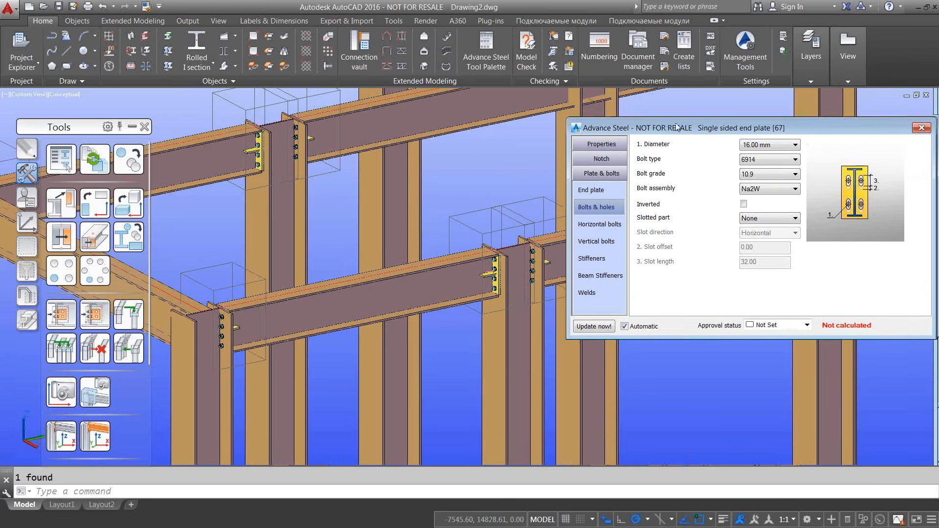
{"action": "left_click_drag", "start_coordinate": [710, 127], "coordinate": [549, 130]}
{"action": "left_click", "coordinate": [764, 127]}
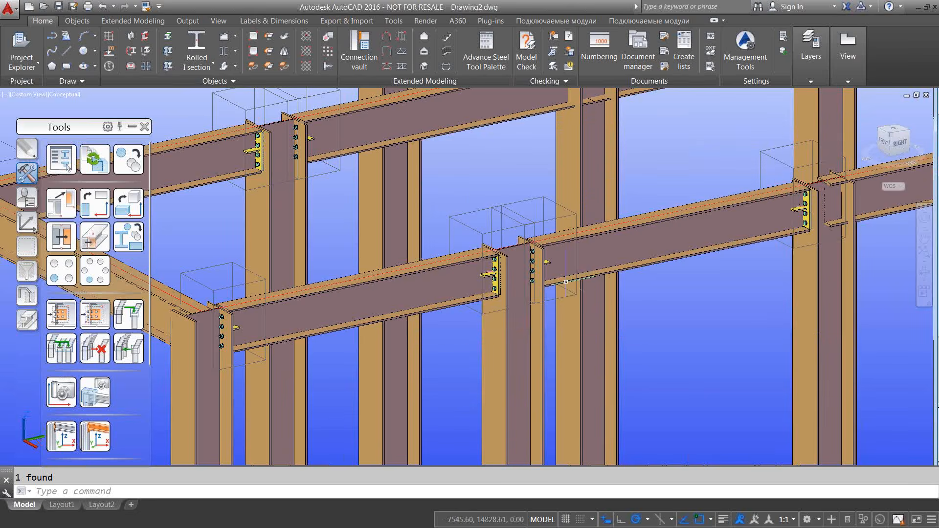
- Check the linked end plates from the other side of the frame and switch to the open Project-2.dwg drawing
{"action": "middle_click_drag", "start_coordinate": [513, 310], "coordinate": [391, 321], "text": "shift"}
{"action": "middle_click_drag", "start_coordinate": [369, 312], "coordinate": [584, 373]}
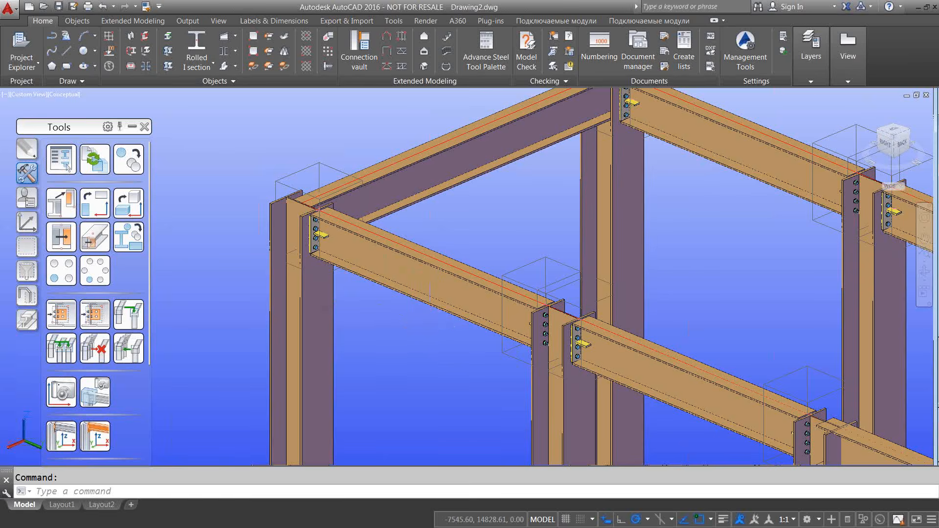
{"action": "scroll", "coordinate": [431, 316], "scroll_direction": "down", "scroll_amount": 2}
{"action": "middle_click_drag", "start_coordinate": [461, 328], "coordinate": [377, 283]}
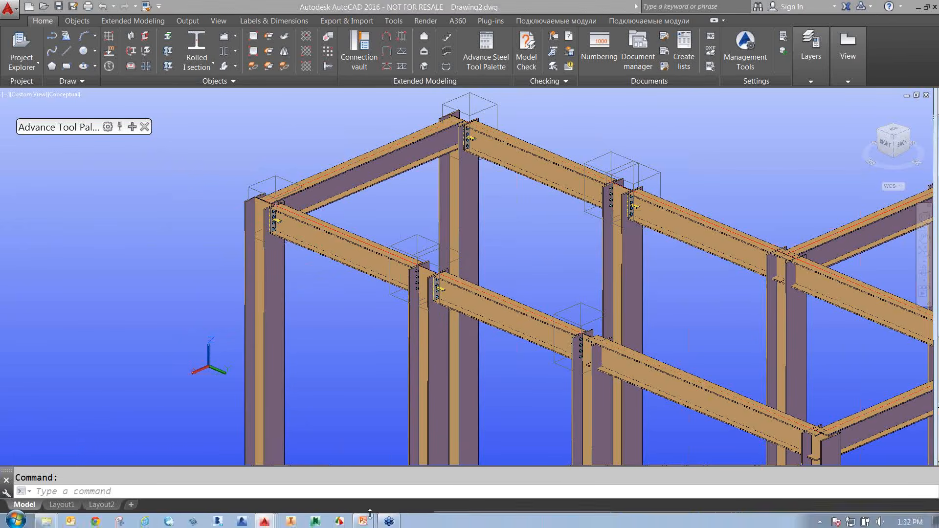
{"action": "key", "text": "super"}
{"action": "left_click", "coordinate": [264, 523]}
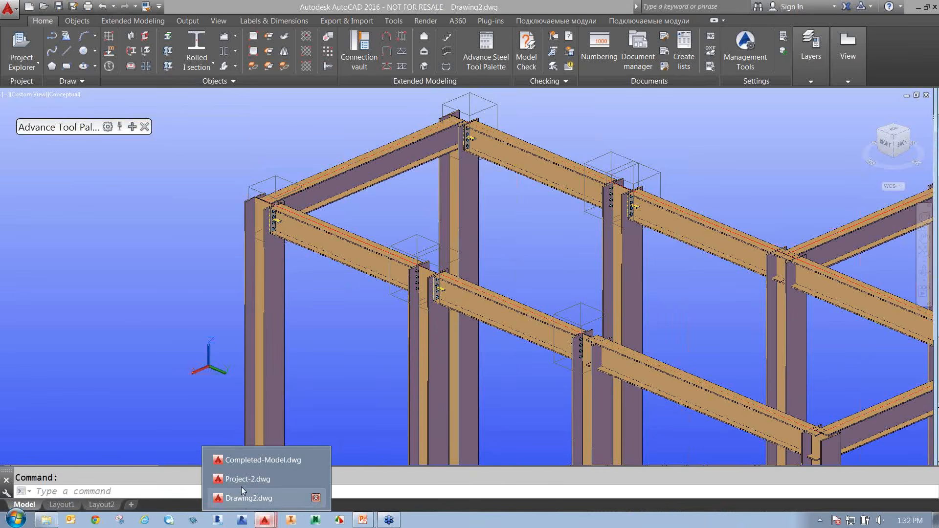
{"action": "left_click", "coordinate": [252, 476]}
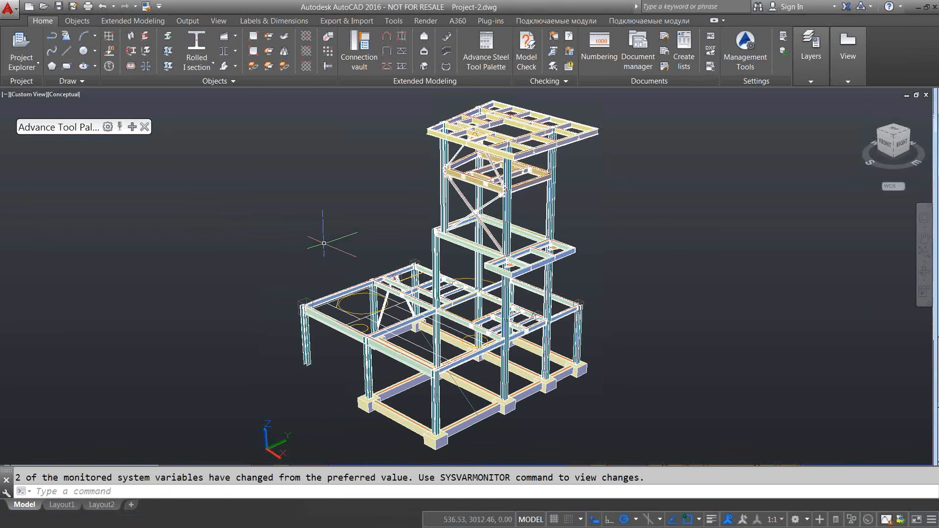
- Create beams from the four layout lines in the front corner bay, keep the source lines, and close the beam properties
{"action": "scroll", "coordinate": [467, 279], "scroll_direction": "up", "scroll_amount": 3}
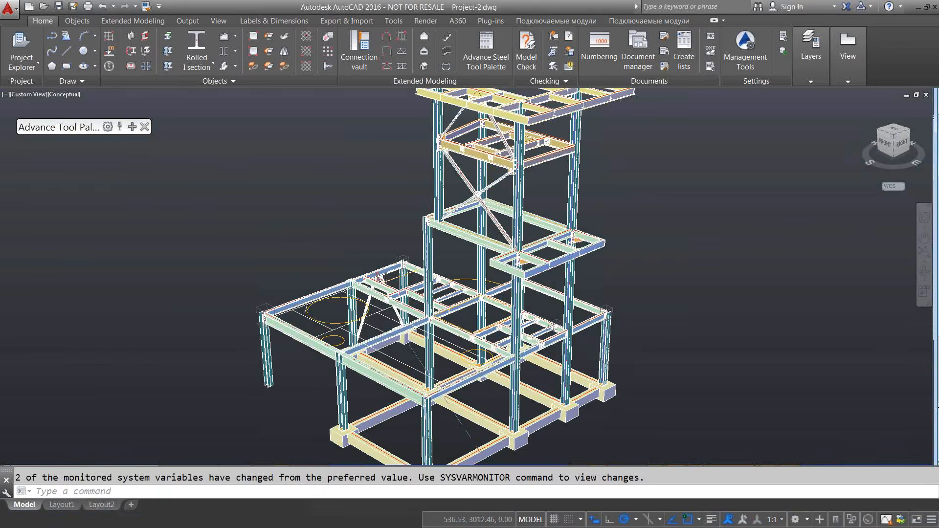
{"action": "scroll", "coordinate": [352, 340], "scroll_direction": "up", "scroll_amount": 2}
{"action": "middle_click_drag", "start_coordinate": [330, 340], "coordinate": [379, 316]}
{"action": "scroll", "coordinate": [340, 330], "scroll_direction": "up", "scroll_amount": 3}
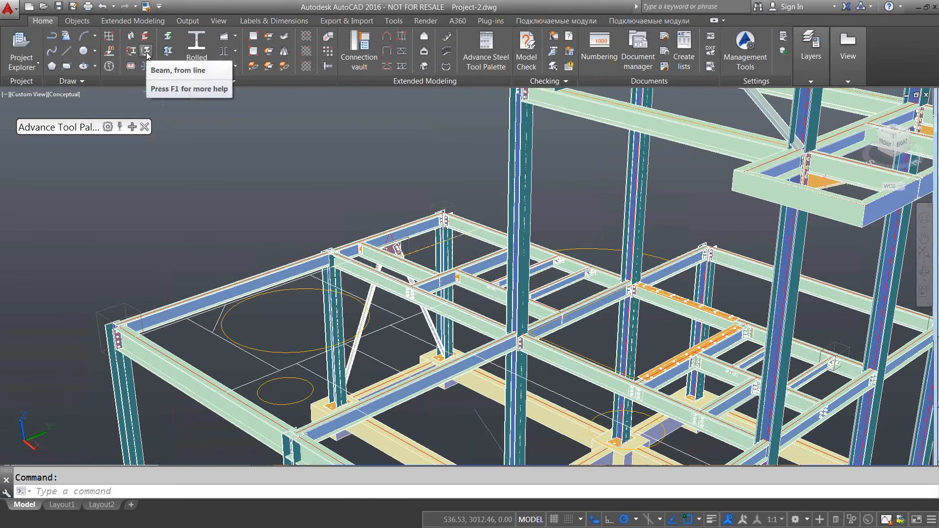
{"action": "left_click", "coordinate": [146, 66]}
{"action": "middle_click_drag", "start_coordinate": [245, 194], "coordinate": [240, 317], "text": "shift"}
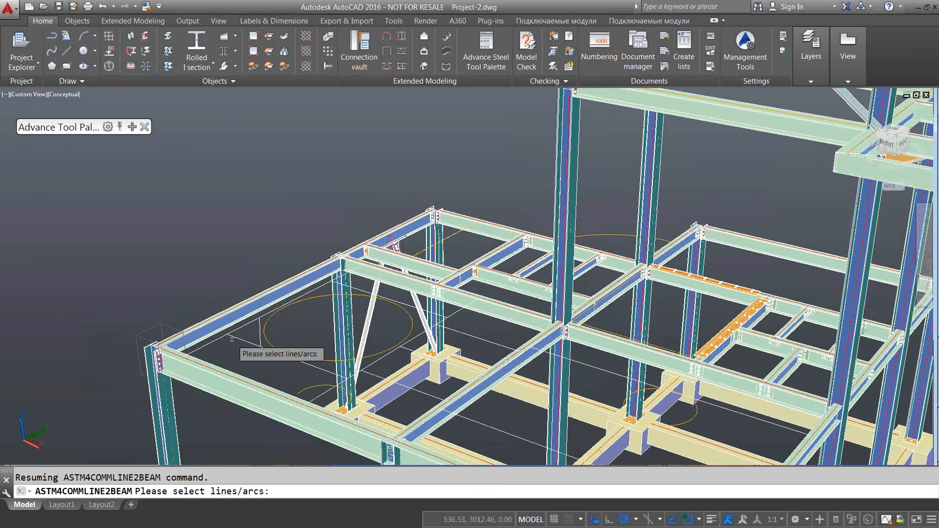
{"action": "left_click", "coordinate": [225, 336]}
{"action": "left_click", "coordinate": [298, 360]}
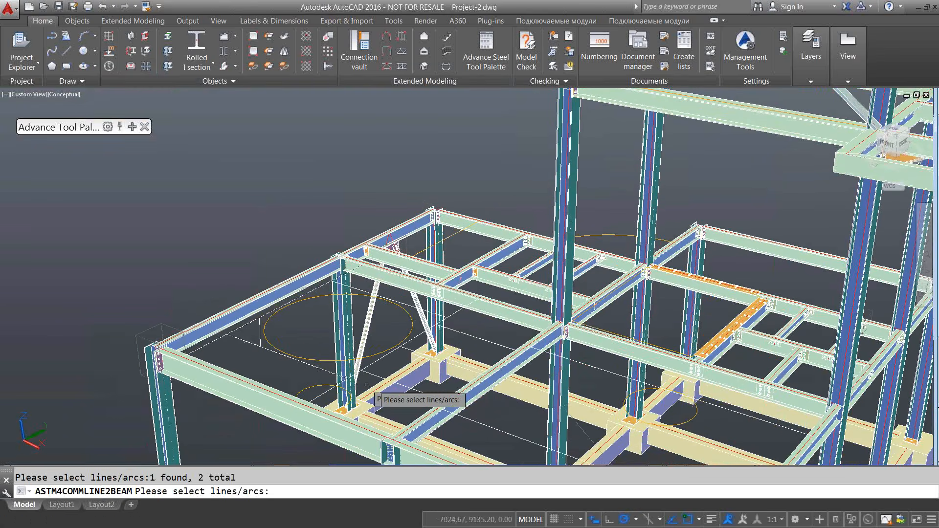
{"action": "left_click", "coordinate": [413, 303]}
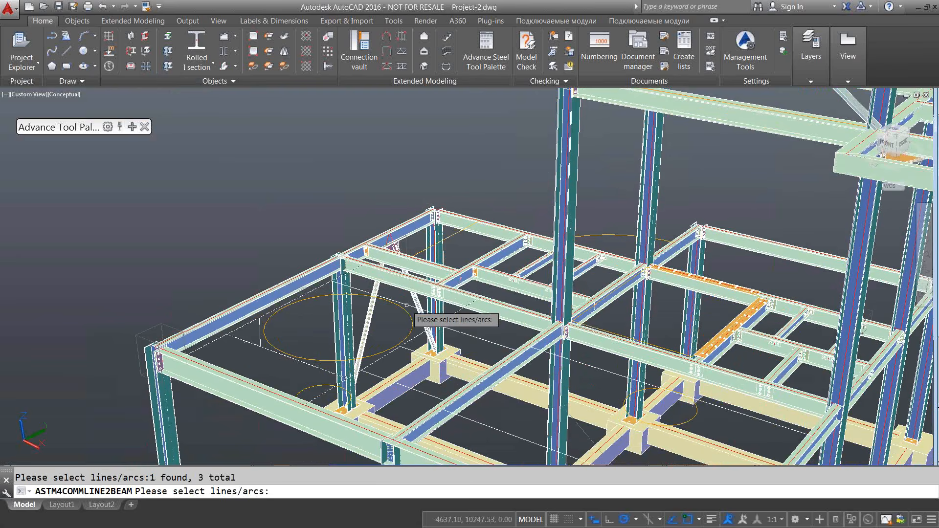
{"action": "left_click", "coordinate": [381, 379]}
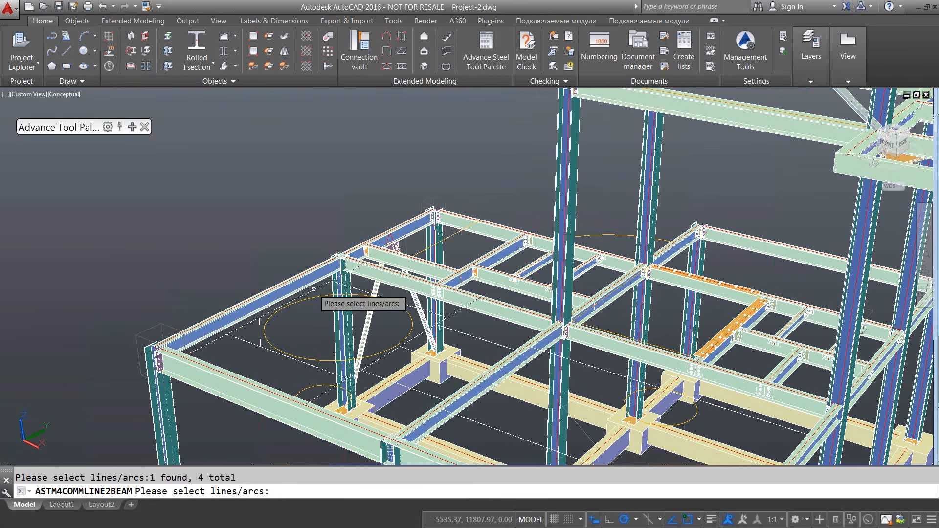
{"action": "key", "text": "Return"}
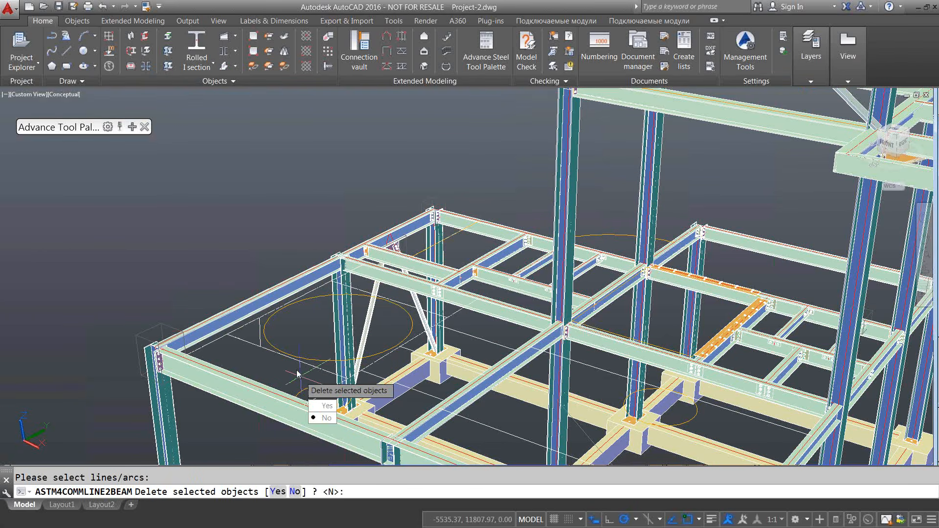
{"action": "left_click", "coordinate": [326, 418]}
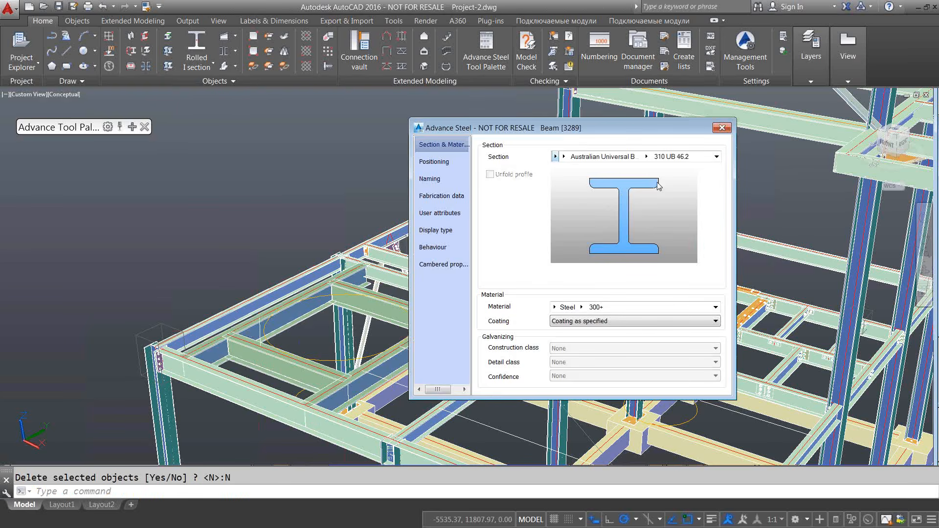
{"action": "left_click", "coordinate": [721, 128]}
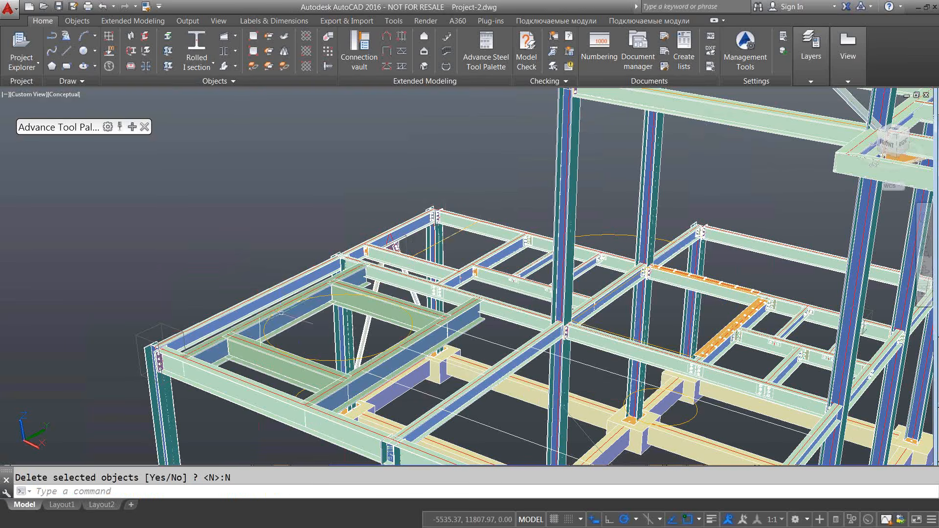
- Match the properties of the existing floor beam beside the corner bay onto the four new beams
{"action": "mouse_move", "coordinate": [335, 351]}
{"action": "middle_mouse_down", "text": "shift"}
{"action": "mouse_move", "coordinate": [240, 344]}
{"action": "mouse_move", "coordinate": [341, 347]}
{"action": "middle_mouse_up", "text": "shift"}
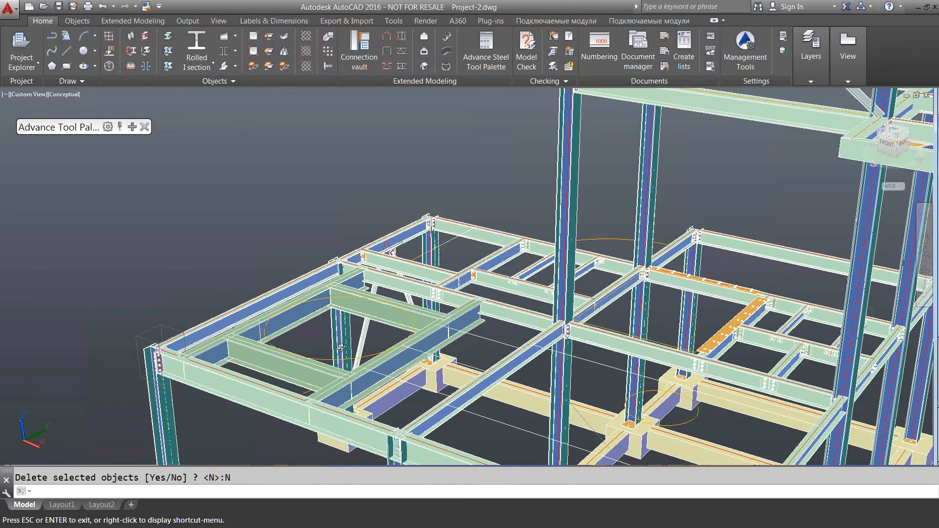
{"action": "left_click", "coordinate": [146, 6]}
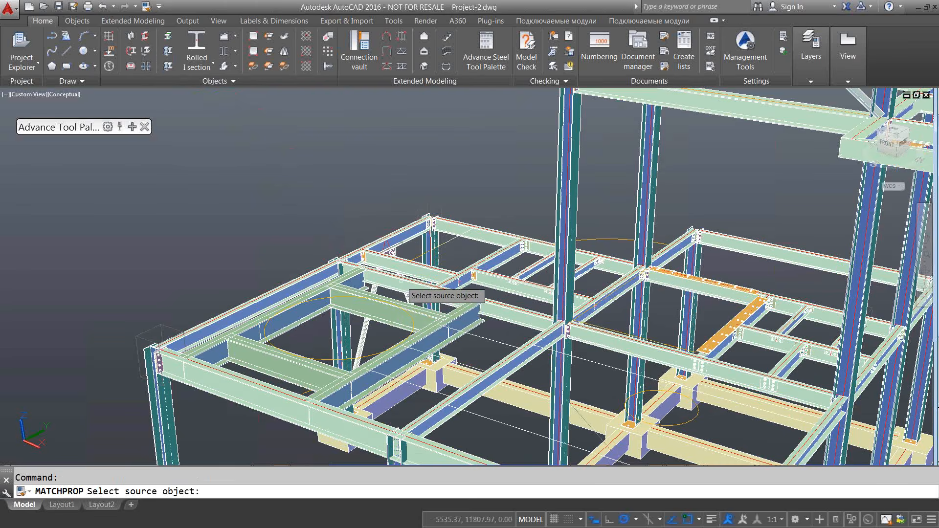
{"action": "left_click", "coordinate": [396, 293]}
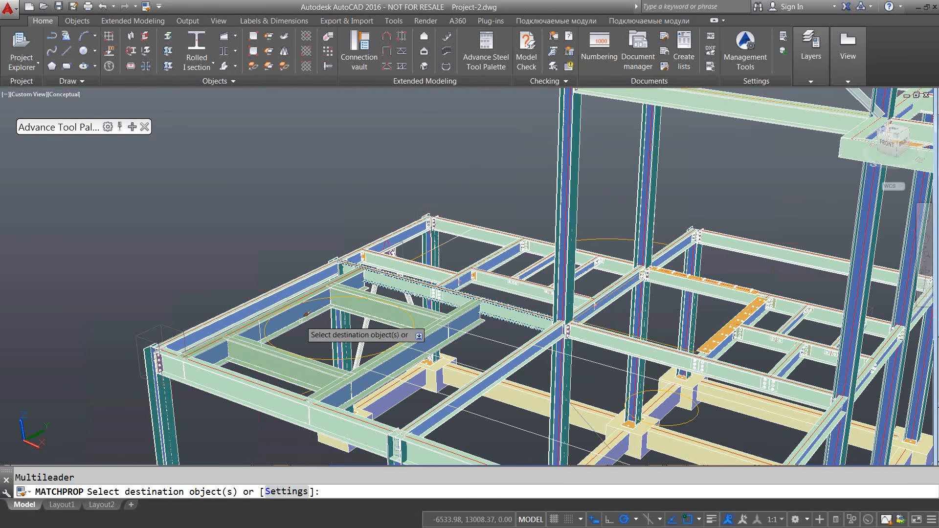
{"action": "left_click", "coordinate": [292, 354]}
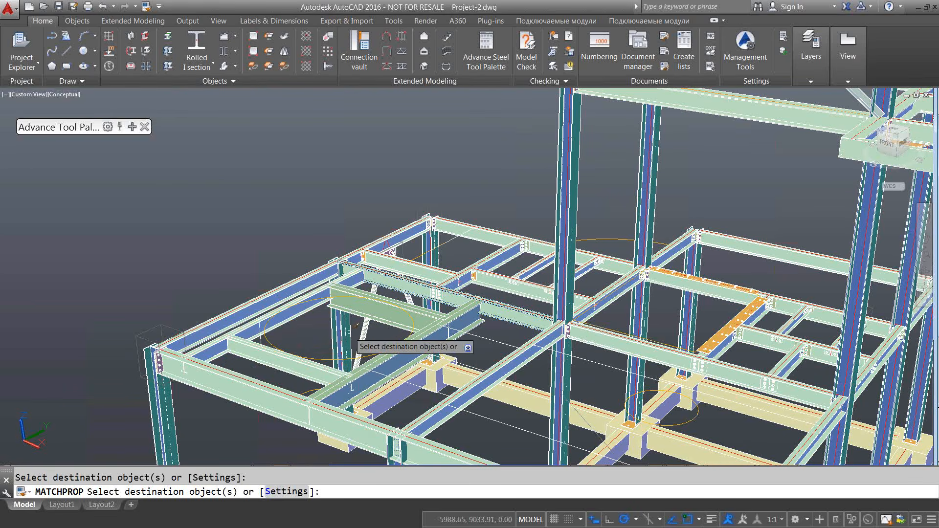
{"action": "left_click", "coordinate": [383, 360]}
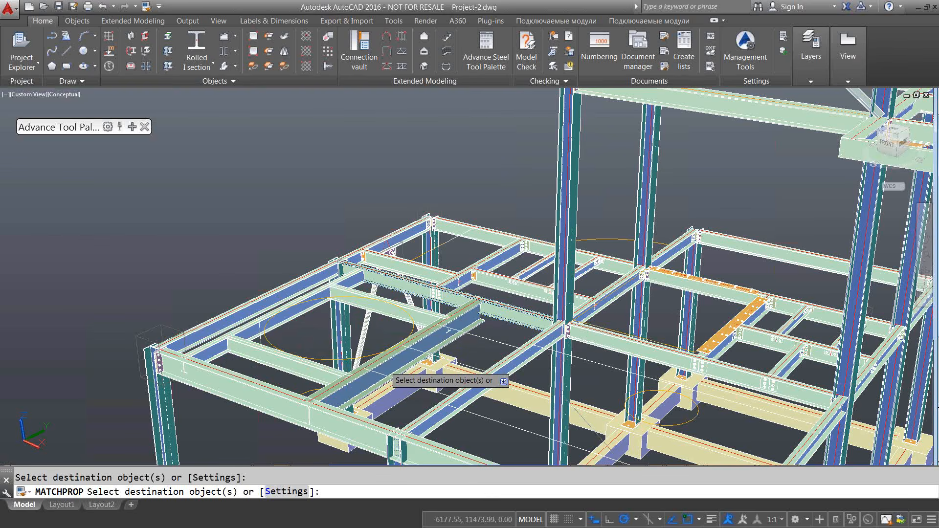
{"action": "key", "text": "Return"}
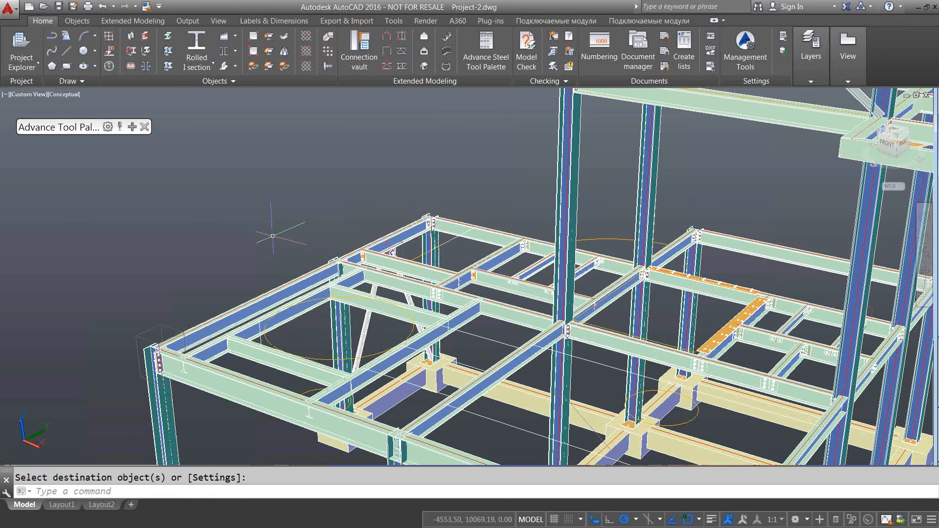
- Create an angle cleats joint with the new beam beside the outer edge beam as main and the nearest new cross beam as secondary
{"action": "scroll", "coordinate": [228, 350], "scroll_direction": "up", "scroll_amount": 4}
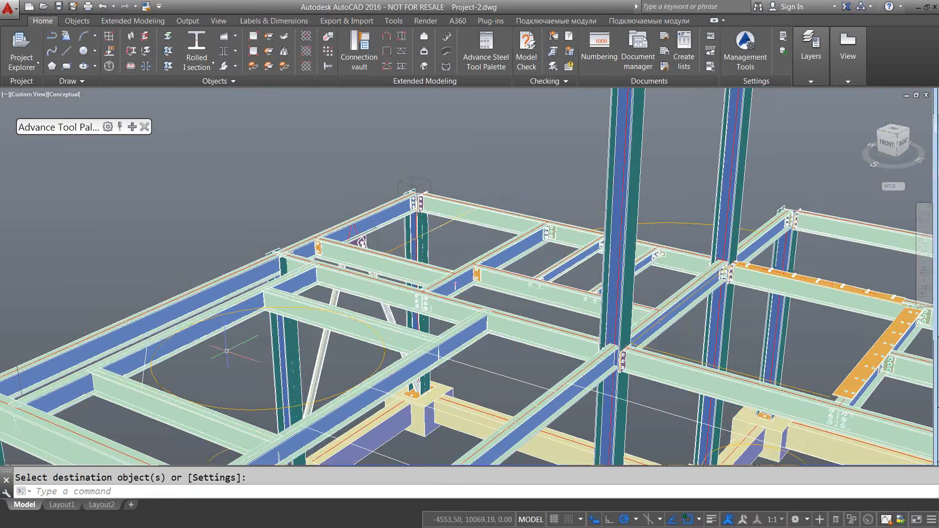
{"action": "middle_click_drag", "start_coordinate": [281, 342], "coordinate": [469, 323]}
{"action": "middle_click_drag", "start_coordinate": [270, 385], "coordinate": [347, 348]}
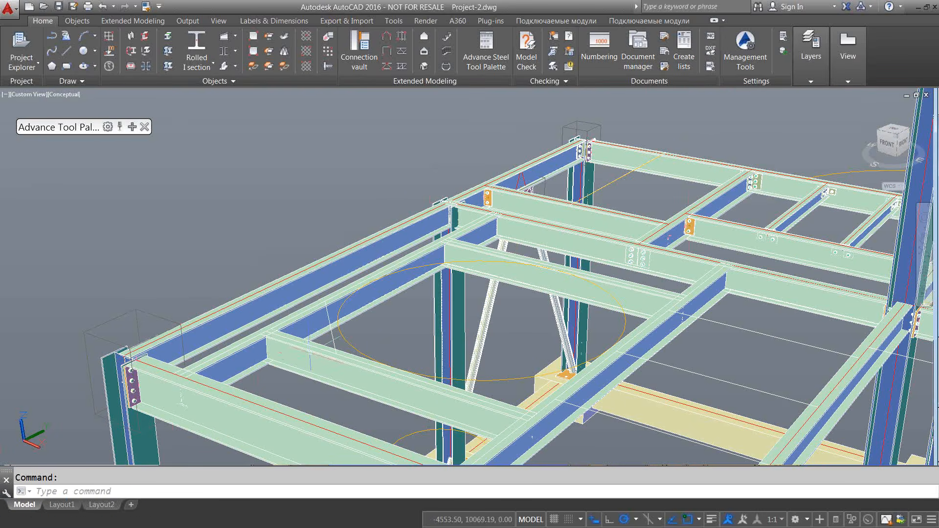
{"action": "scroll", "coordinate": [274, 358], "scroll_direction": "up", "scroll_amount": 2}
{"action": "middle_click_drag", "start_coordinate": [275, 358], "coordinate": [339, 314]}
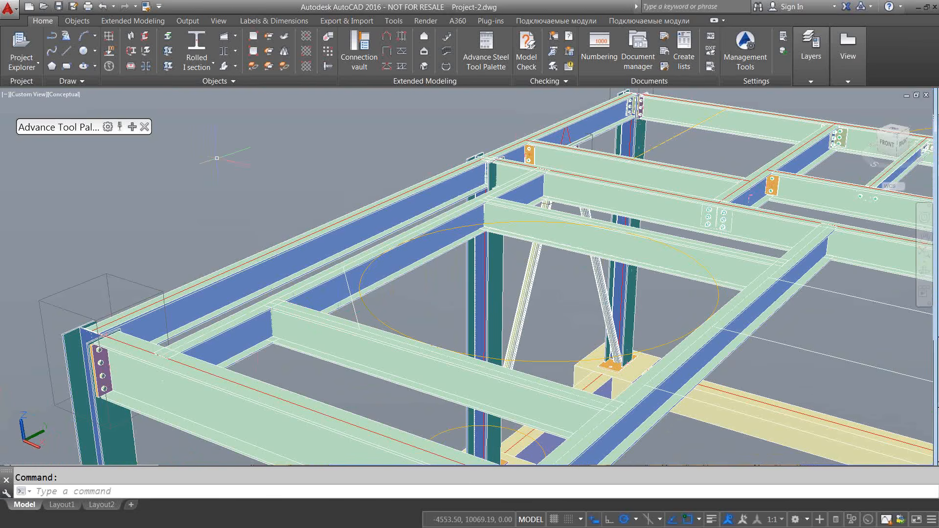
{"action": "left_click", "coordinate": [358, 49]}
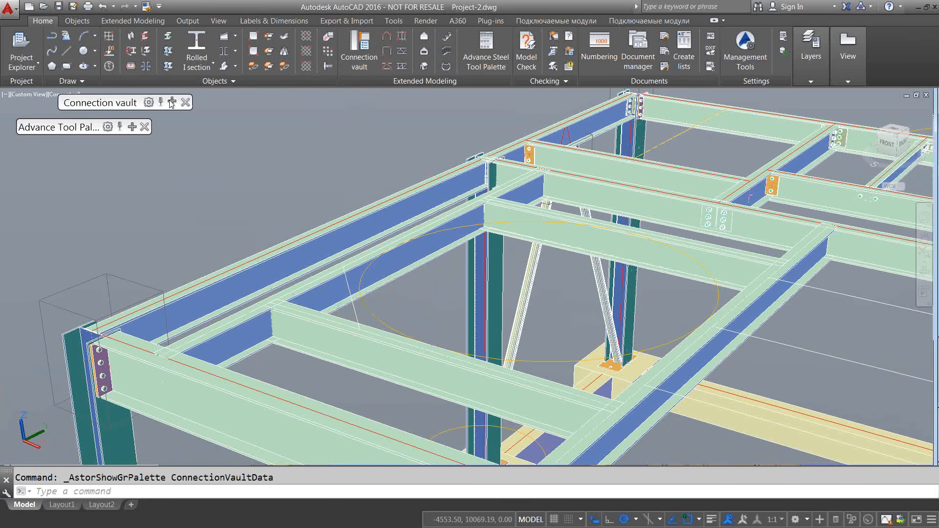
{"action": "mouse_move", "coordinate": [173, 103]}
{"action": "left_click", "coordinate": [154, 180]}
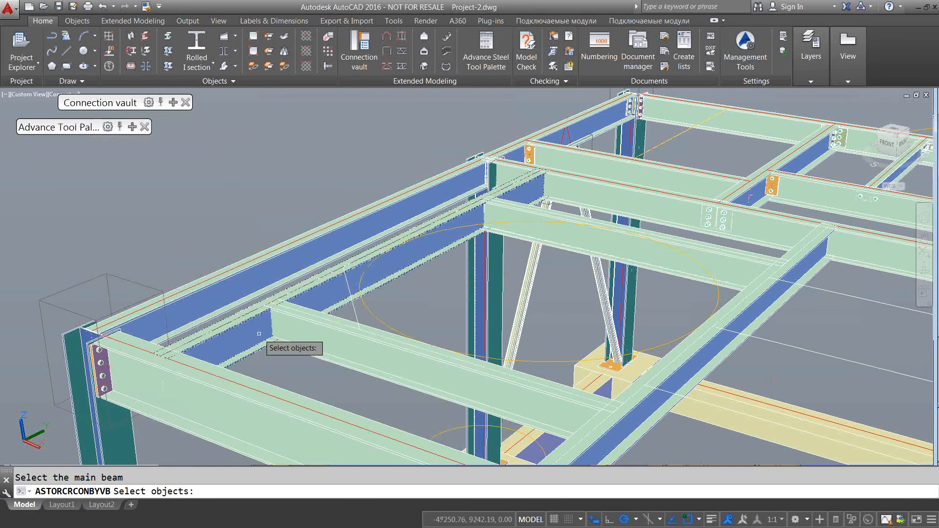
{"action": "left_click", "coordinate": [267, 346]}
{"action": "key", "text": "Return"}
{"action": "left_click", "coordinate": [310, 347]}
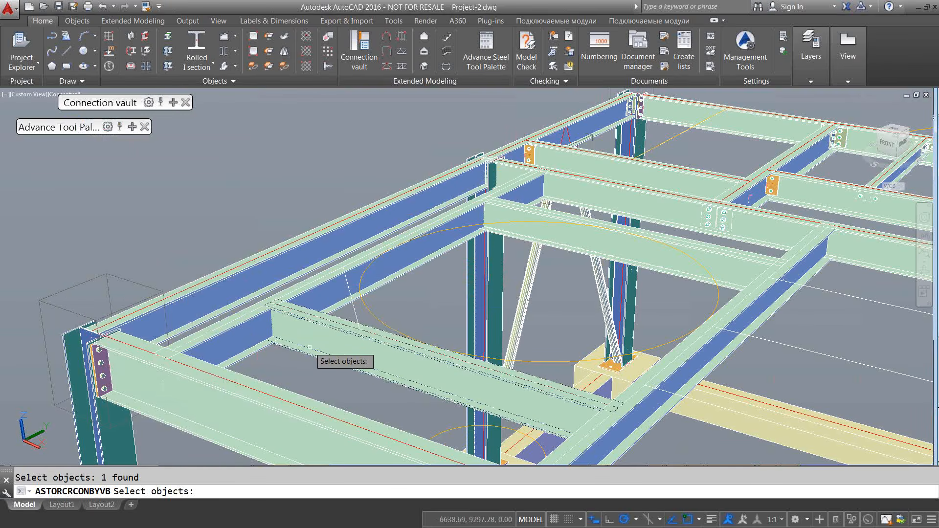
{"action": "key", "text": "Return"}
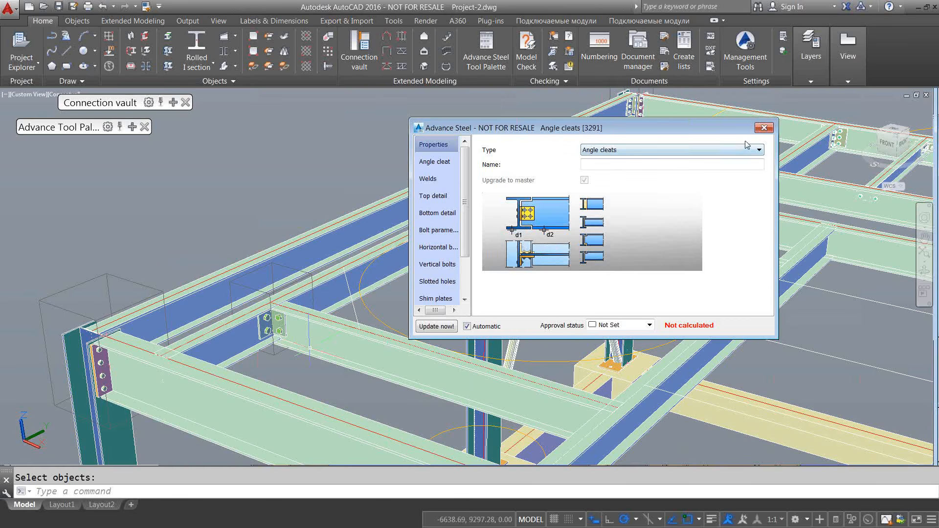
- Close the angle cleats settings and move the short secondary beam about 398 mm along its supporting beam, away from the corner column
{"action": "left_click", "coordinate": [764, 127]}
{"action": "middle_click_drag", "start_coordinate": [354, 306], "coordinate": [354, 321], "text": "shift"}
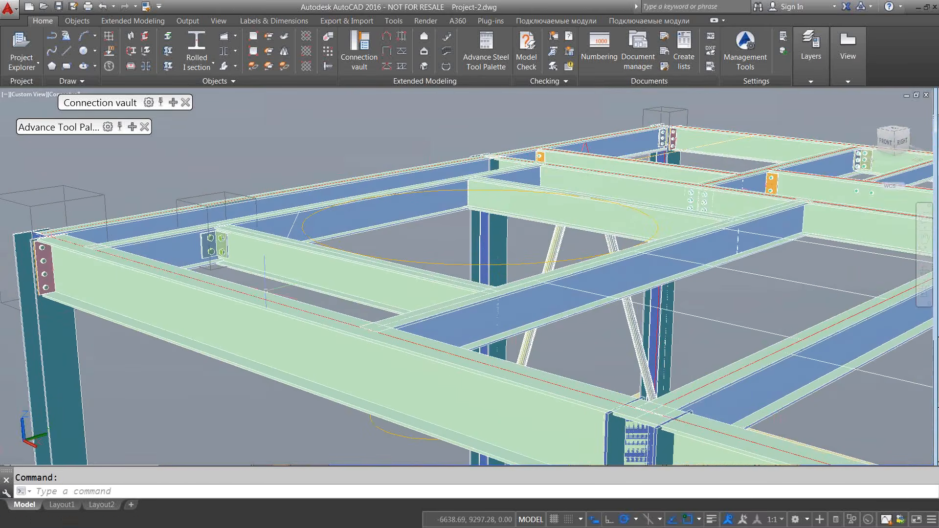
{"action": "middle_click_drag", "start_coordinate": [265, 298], "coordinate": [343, 327], "text": "shift"}
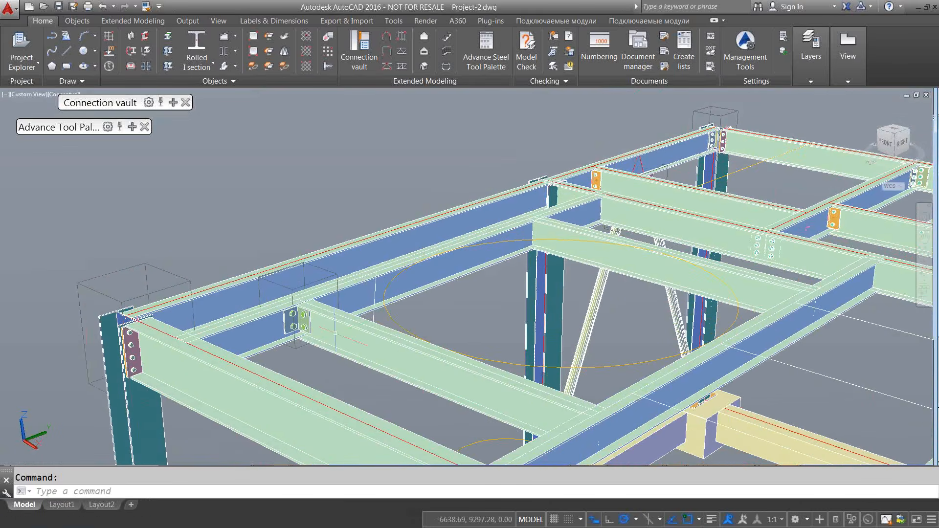
{"action": "left_click", "coordinate": [347, 364]}
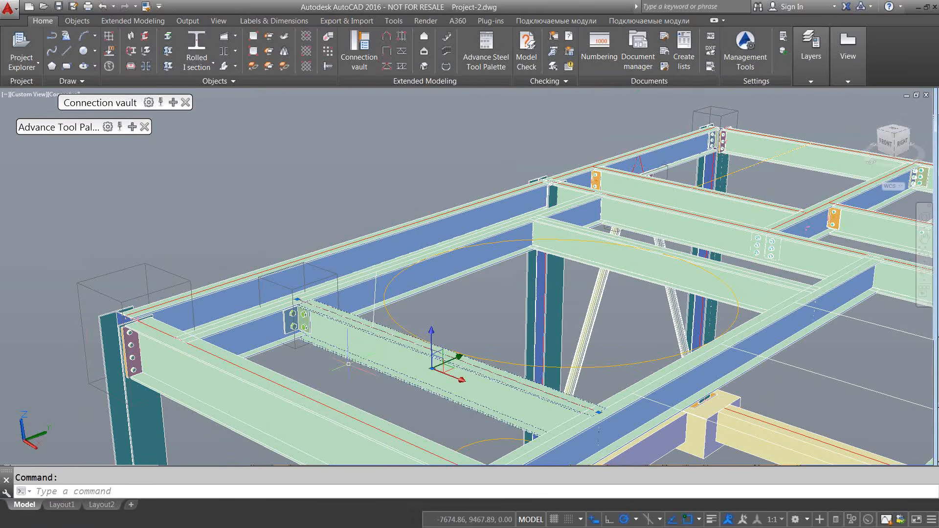
{"action": "left_click", "coordinate": [431, 369]}
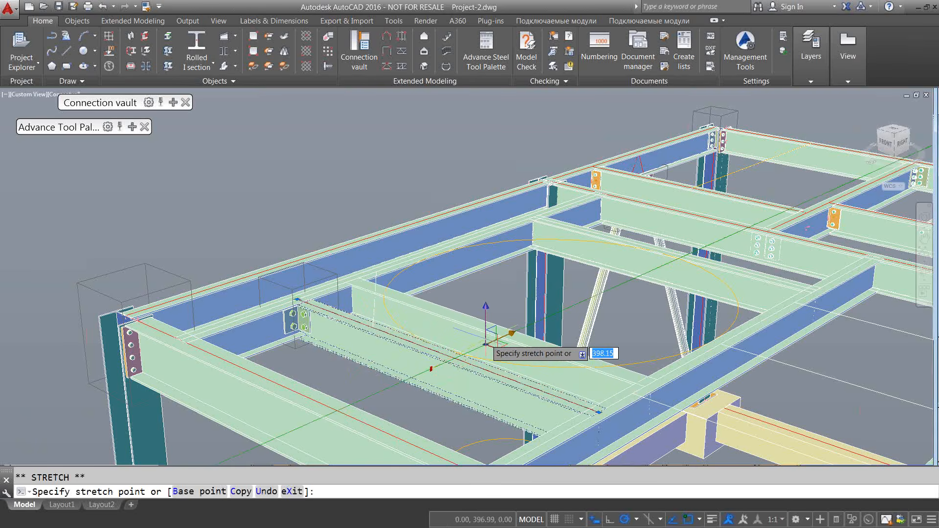
{"action": "left_click", "coordinate": [485, 344]}
{"action": "scroll", "coordinate": [486, 338], "scroll_direction": "up", "scroll_amount": 1}
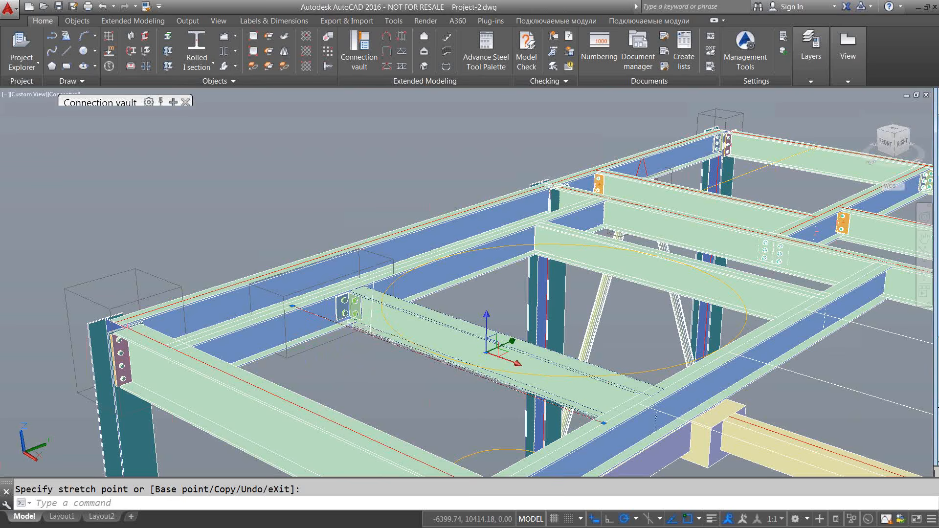
{"action": "left_click", "coordinate": [325, 315]}
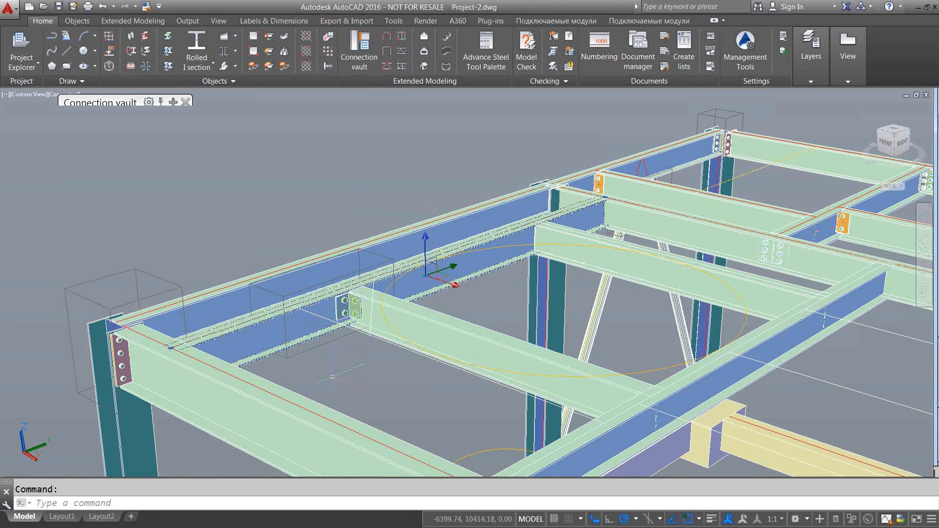
{"action": "middle_click_drag", "start_coordinate": [410, 373], "coordinate": [370, 376], "text": "shift"}
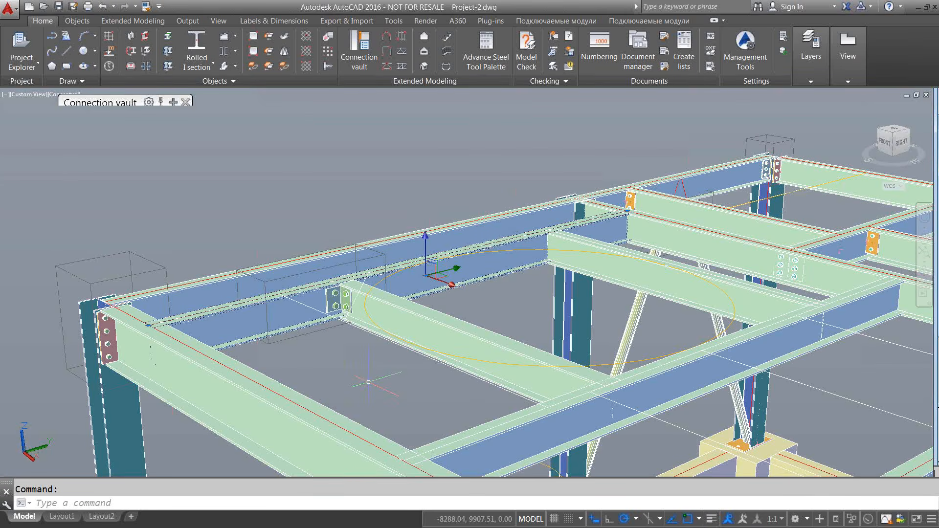
{"action": "key", "text": "Escape"}
- Close the Connection vault palette with the whole steel frame and its foundations in view
{"action": "scroll", "coordinate": [368, 379], "scroll_direction": "down", "scroll_amount": 2}
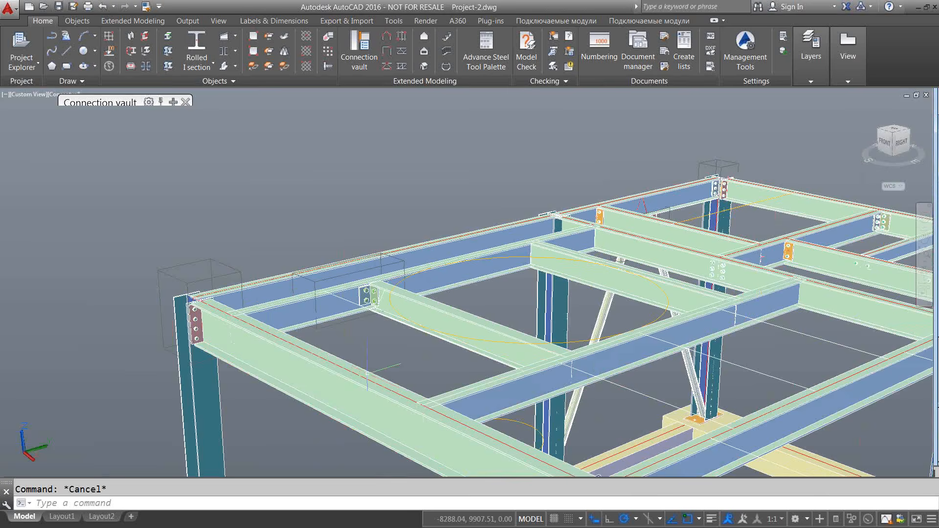
{"action": "scroll", "coordinate": [367, 373], "scroll_direction": "down", "scroll_amount": 2}
{"action": "scroll", "coordinate": [676, 414], "scroll_direction": "down", "scroll_amount": 2}
{"action": "middle_click_drag", "start_coordinate": [677, 414], "coordinate": [433, 271]}
{"action": "scroll", "coordinate": [432, 271], "scroll_direction": "down", "scroll_amount": 2}
{"action": "middle_click_drag", "start_coordinate": [535, 373], "coordinate": [505, 360]}
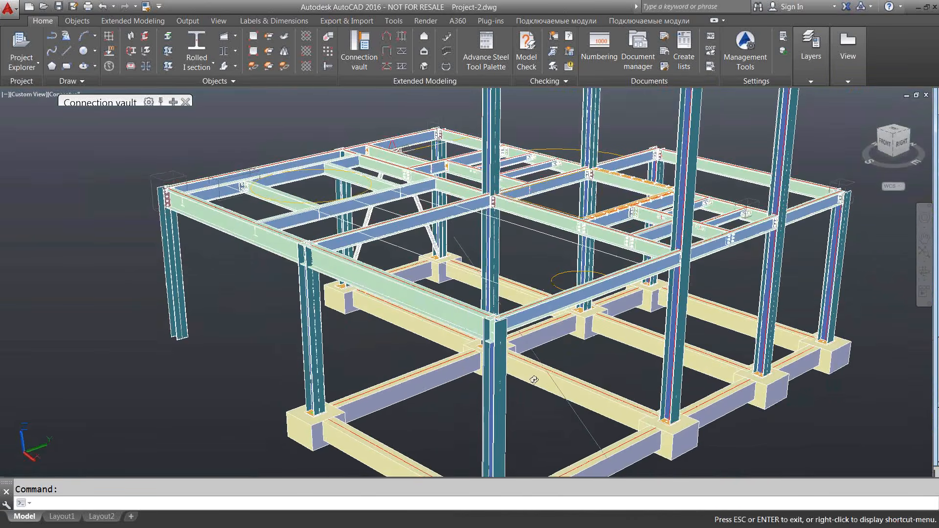
{"action": "left_click", "coordinate": [186, 103]}
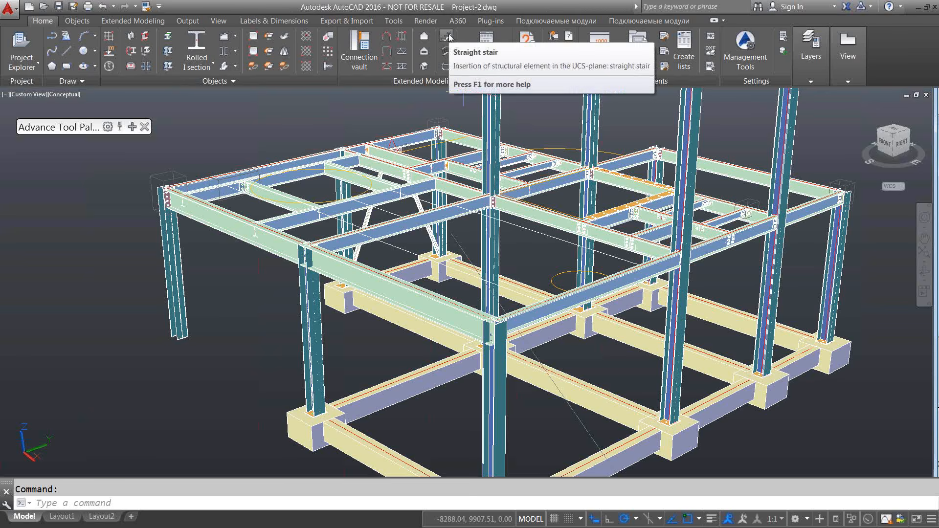
- Insert a middle-aligned straight stair by start and end point, from the lower to the upper end of the diagonal guide line
{"action": "left_click", "coordinate": [446, 36]}
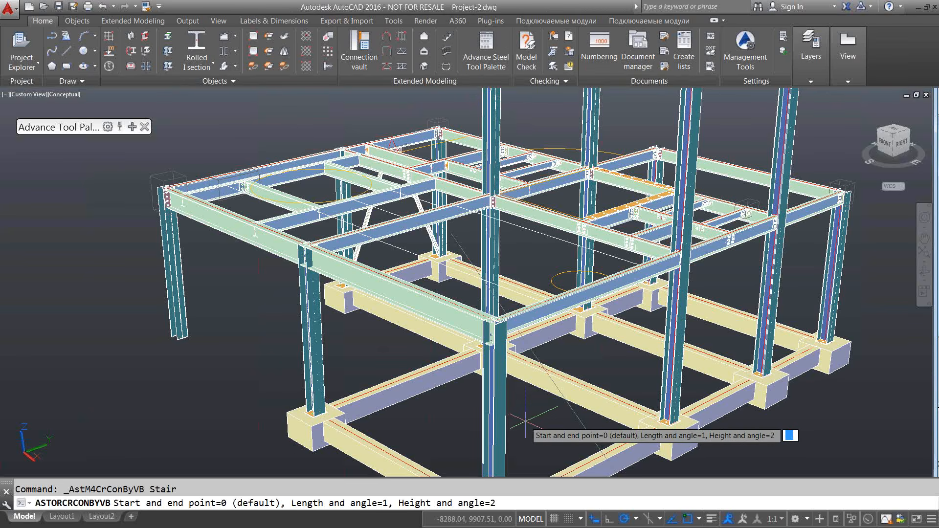
{"action": "key", "text": "Return"}
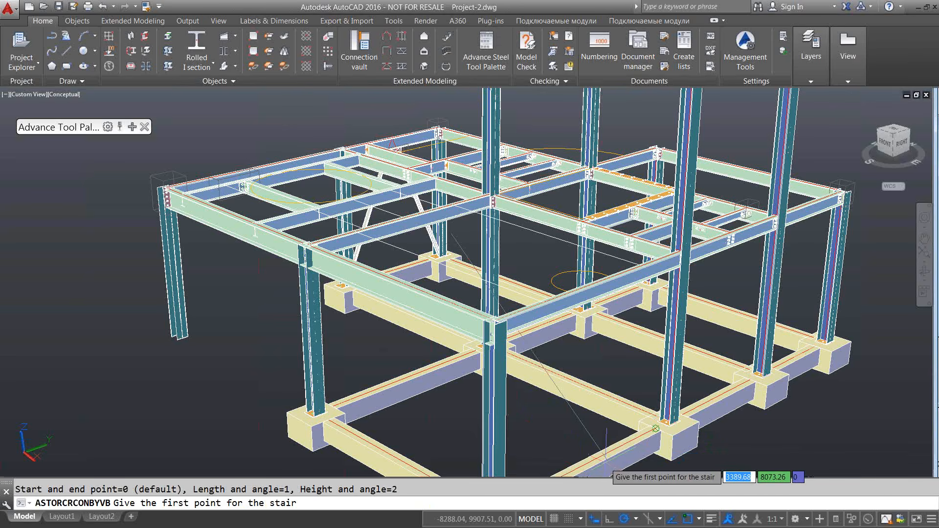
{"action": "middle_click_drag", "start_coordinate": [555, 426], "coordinate": [543, 309], "text": "shift"}
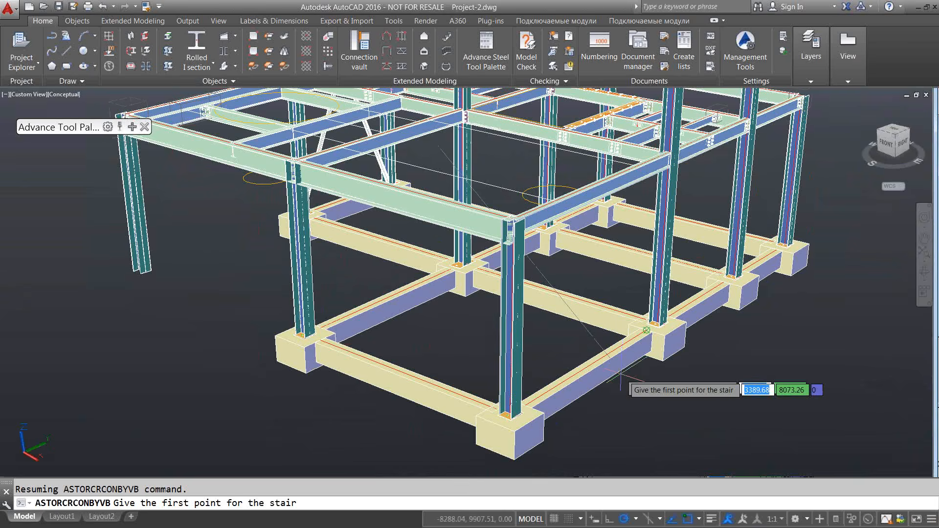
{"action": "left_click", "coordinate": [699, 518]}
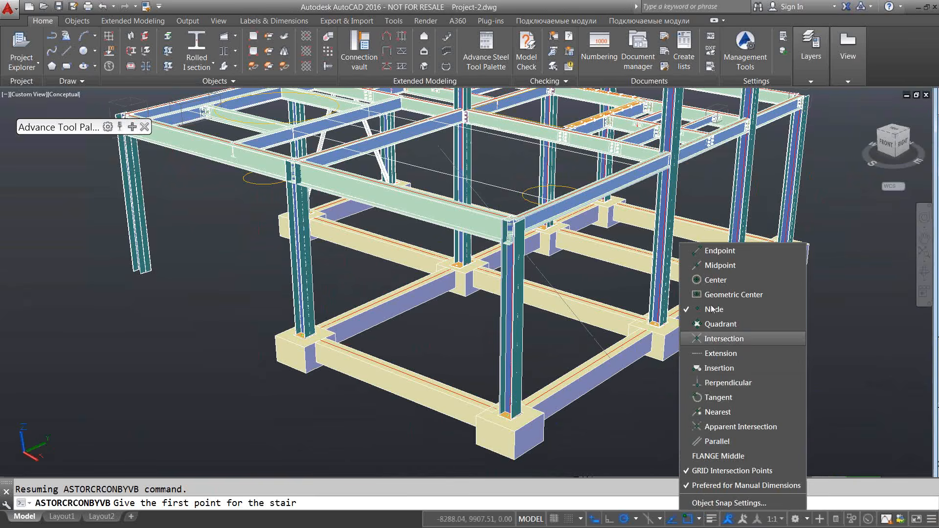
{"action": "left_click", "coordinate": [589, 496]}
{"action": "left_click", "coordinate": [618, 368]}
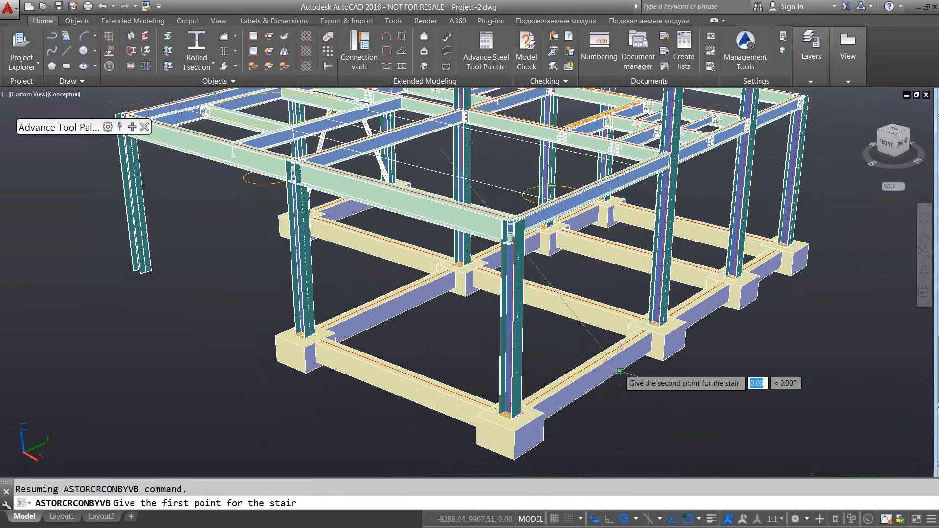
{"action": "left_click", "coordinate": [422, 167]}
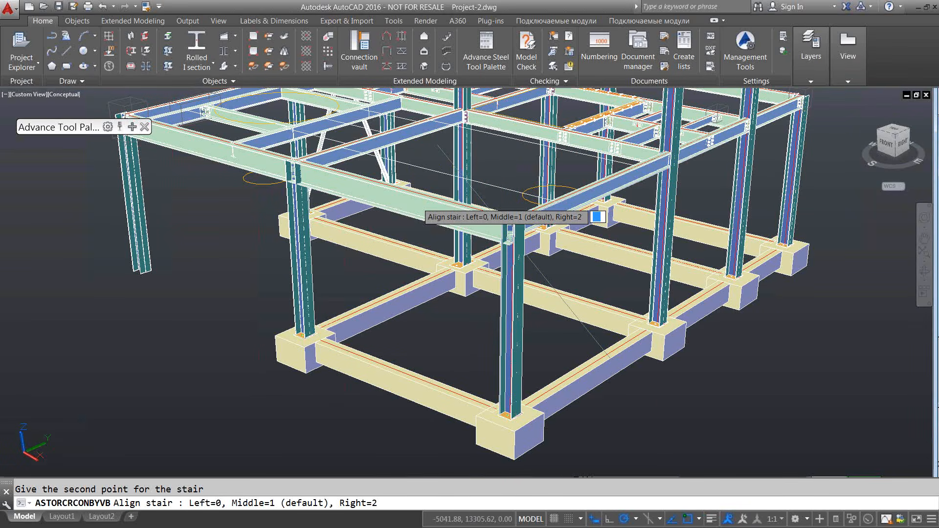
{"action": "key", "text": "Return"}
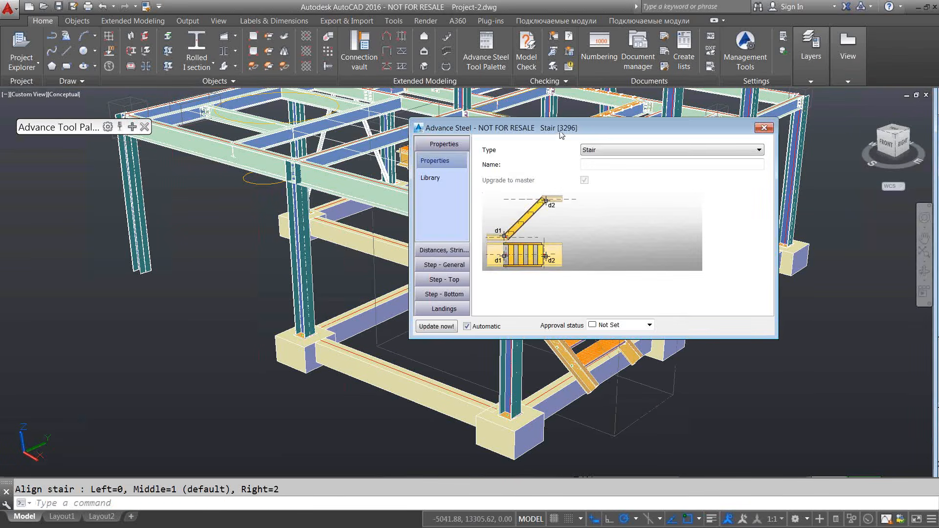
- Check the options for defining the stair's dimensions and keep it defined by Length and Height
{"action": "left_click_drag", "start_coordinate": [562, 136], "coordinate": [766, 199]}
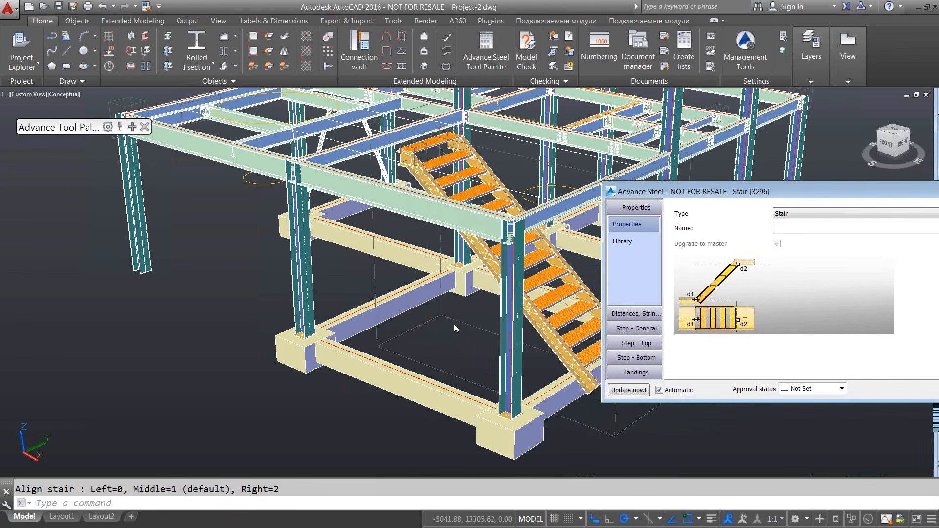
{"action": "middle_click_drag", "start_coordinate": [450, 330], "coordinate": [548, 328], "text": "shift"}
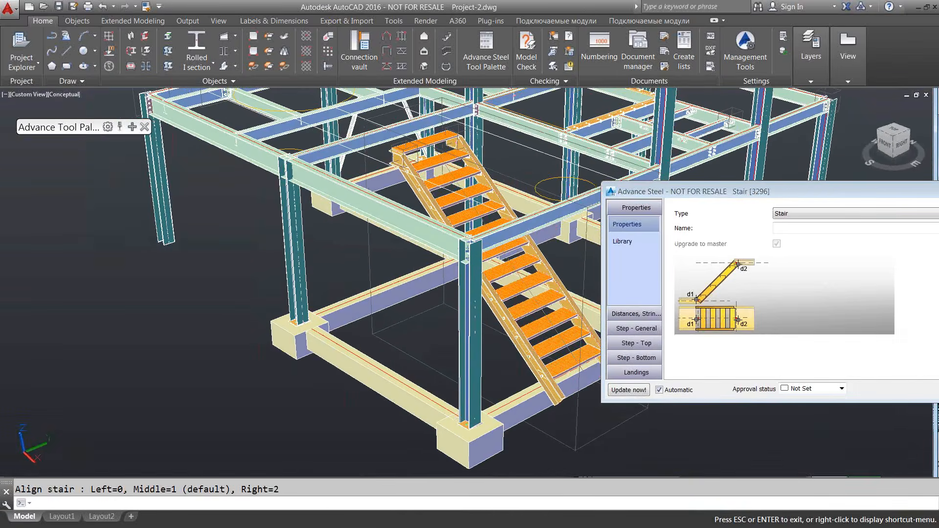
{"action": "left_click", "coordinate": [649, 319]}
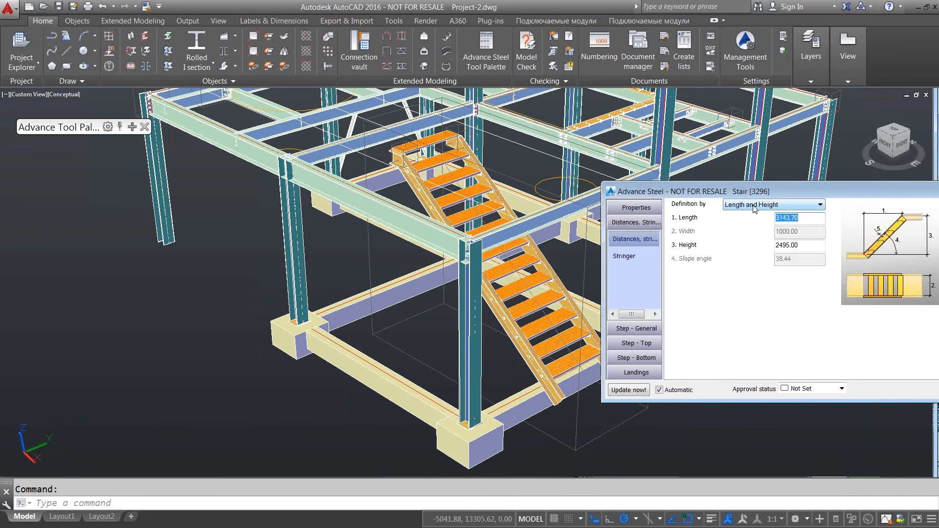
{"action": "left_click", "coordinate": [751, 205]}
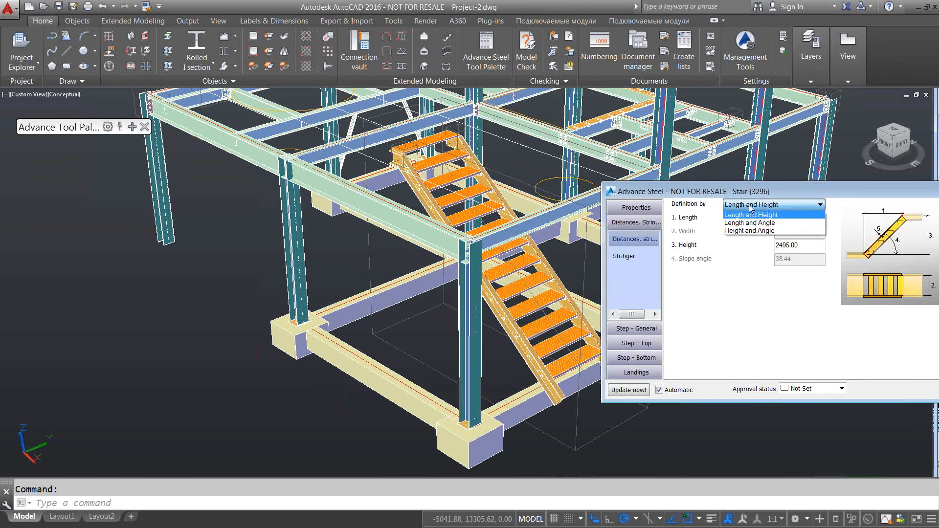
{"action": "left_click", "coordinate": [742, 211]}
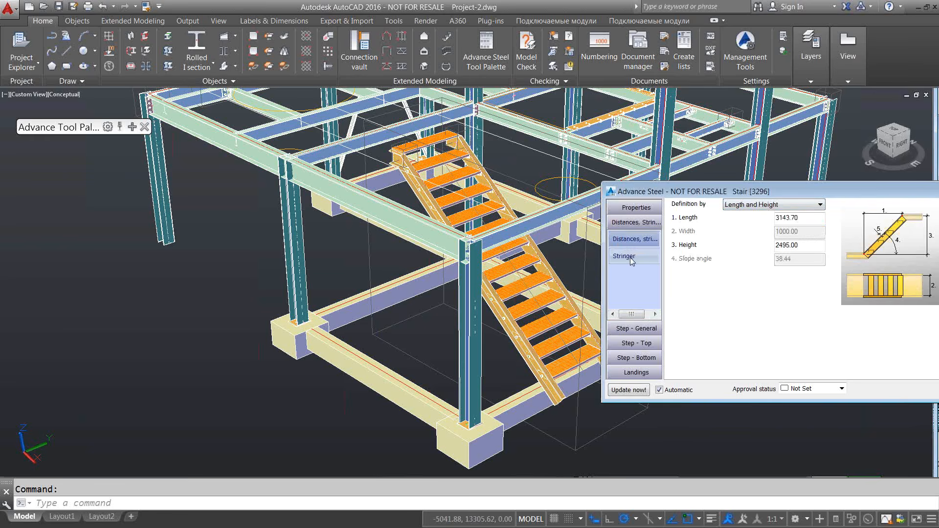
- Set the stair's front stringer profile to Australian Parallel Flange Channel, size 200 PFC
{"action": "left_click", "coordinate": [631, 258]}
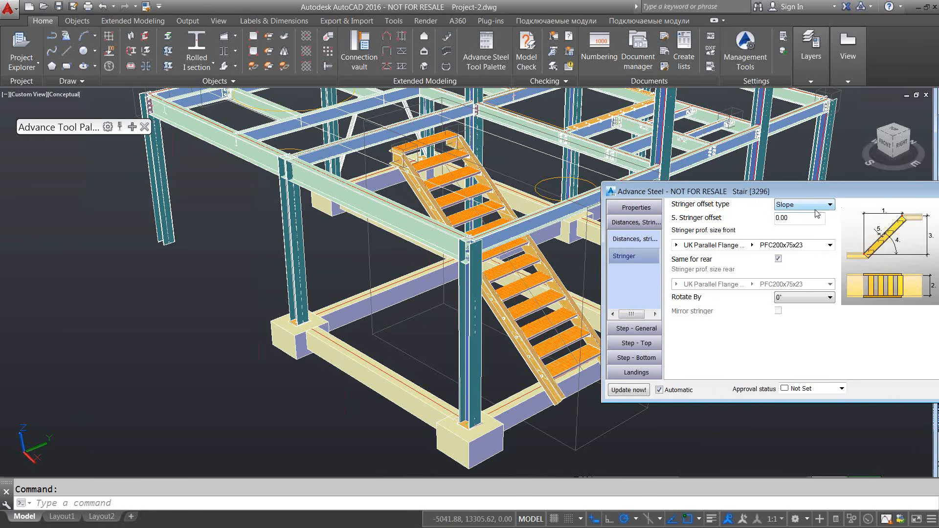
{"action": "left_click", "coordinate": [677, 246]}
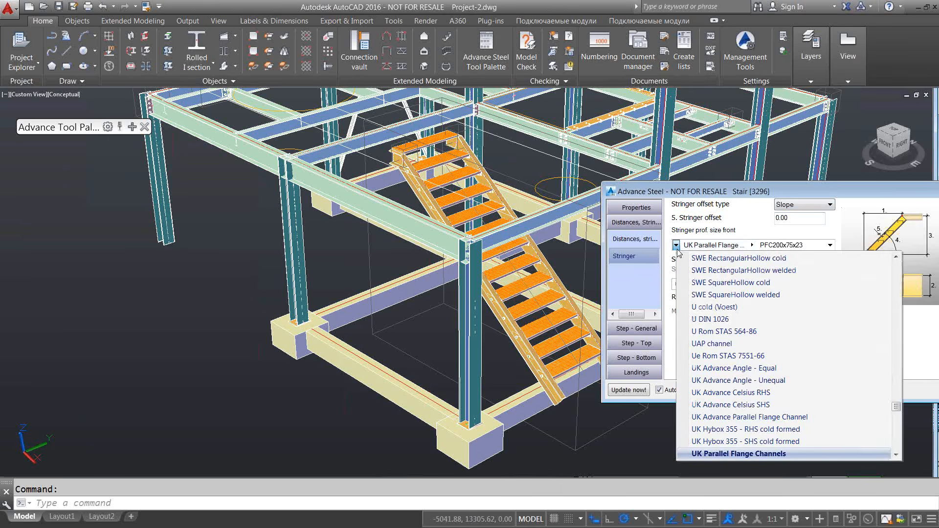
{"action": "left_click_drag", "start_coordinate": [896, 406], "coordinate": [904, 275]}
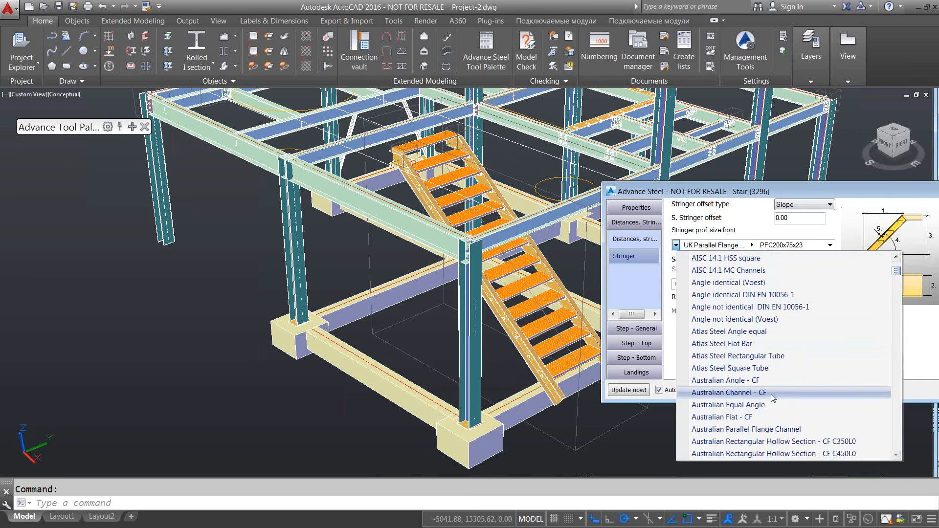
{"action": "scroll", "coordinate": [782, 391], "scroll_direction": "down", "scroll_amount": 1}
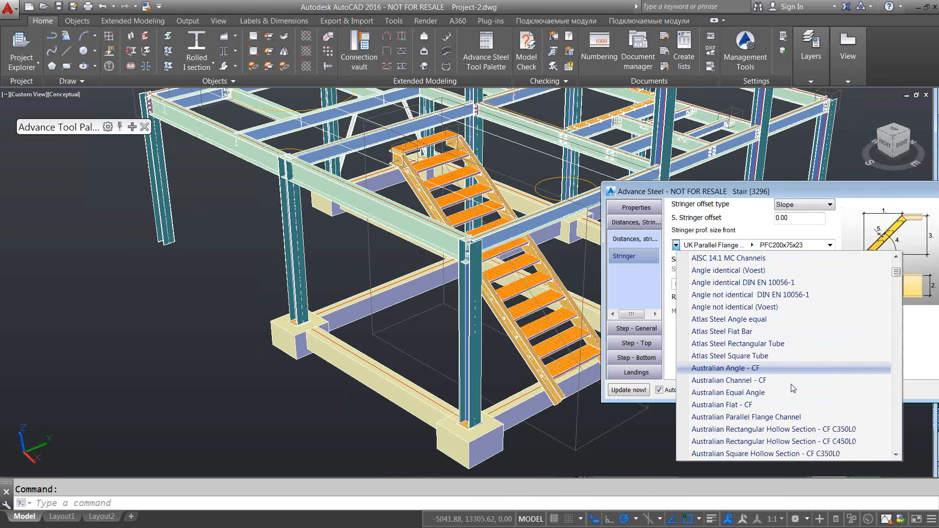
{"action": "left_click", "coordinate": [790, 422]}
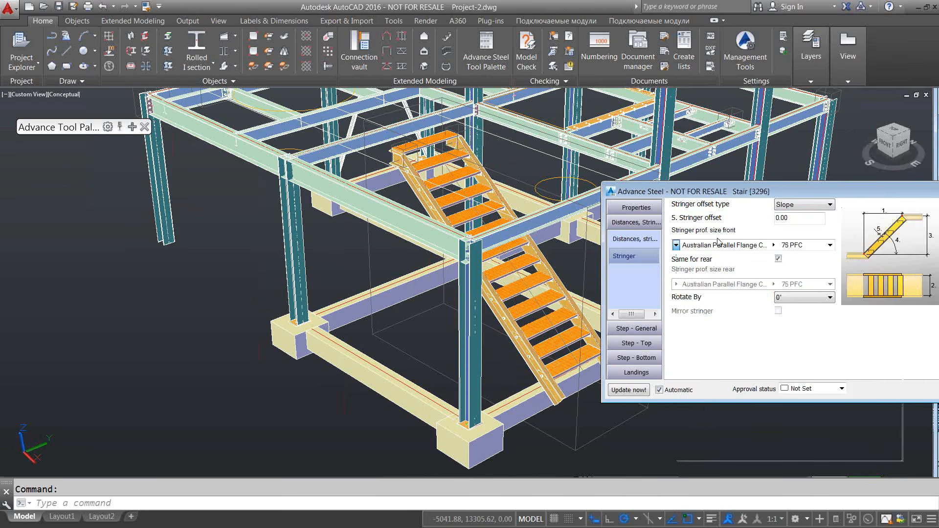
{"action": "left_click", "coordinate": [774, 245]}
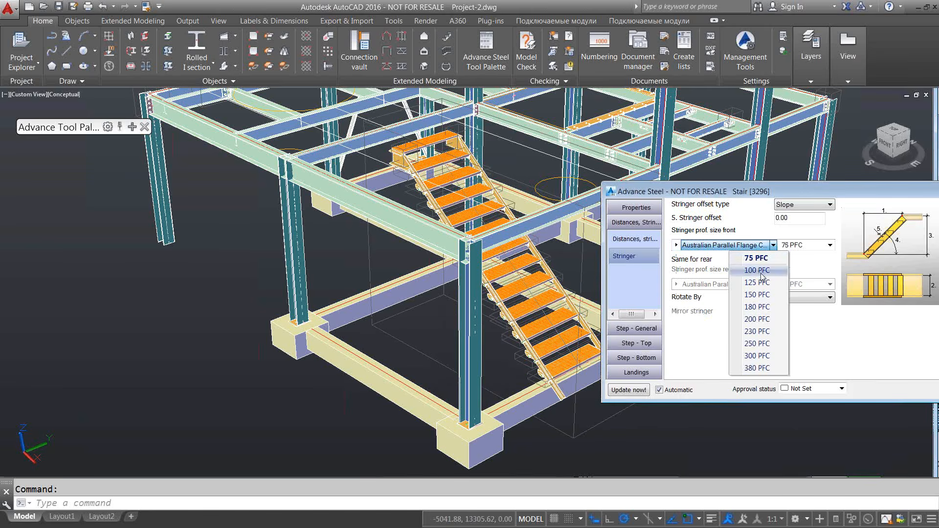
{"action": "left_click", "coordinate": [758, 319]}
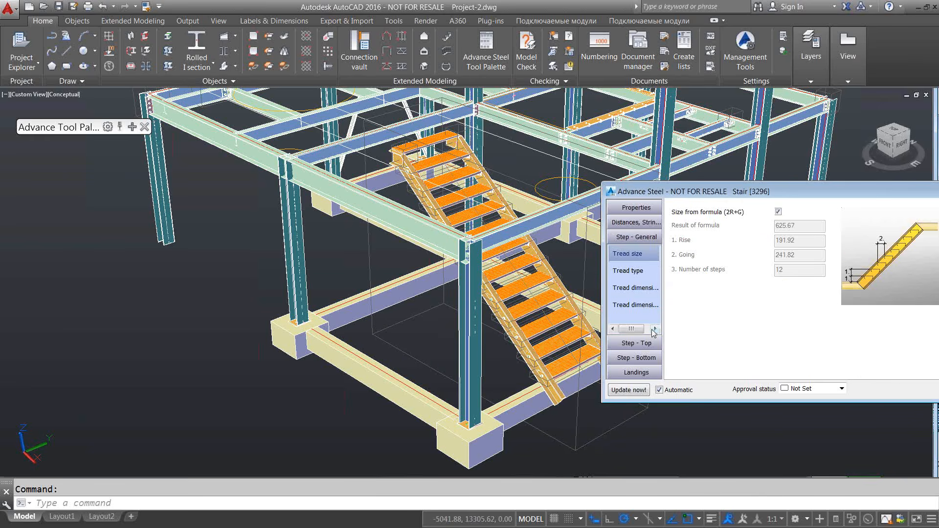
- Examine the stair's tread size formula, the available tread types and the grating options in its general step settings
{"action": "left_click", "coordinate": [636, 330]}
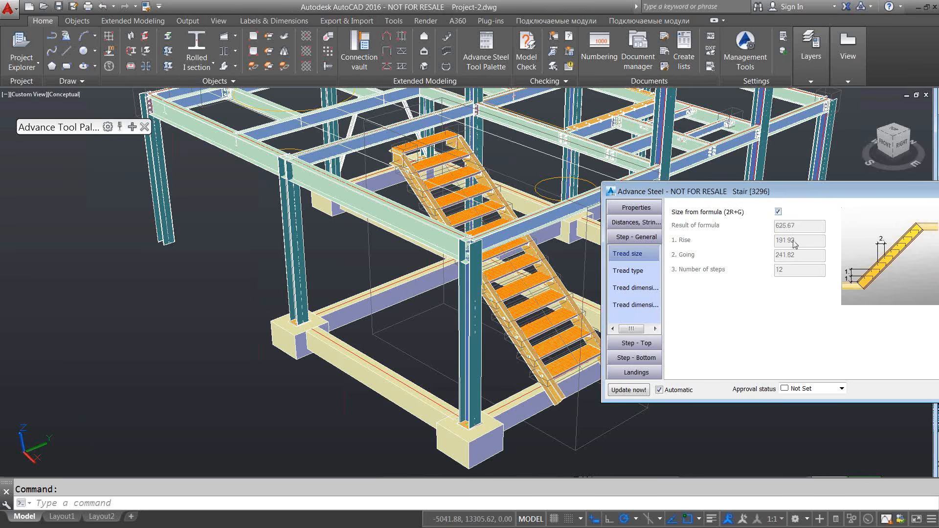
{"action": "left_click", "coordinate": [627, 271]}
{"action": "left_click", "coordinate": [810, 214]}
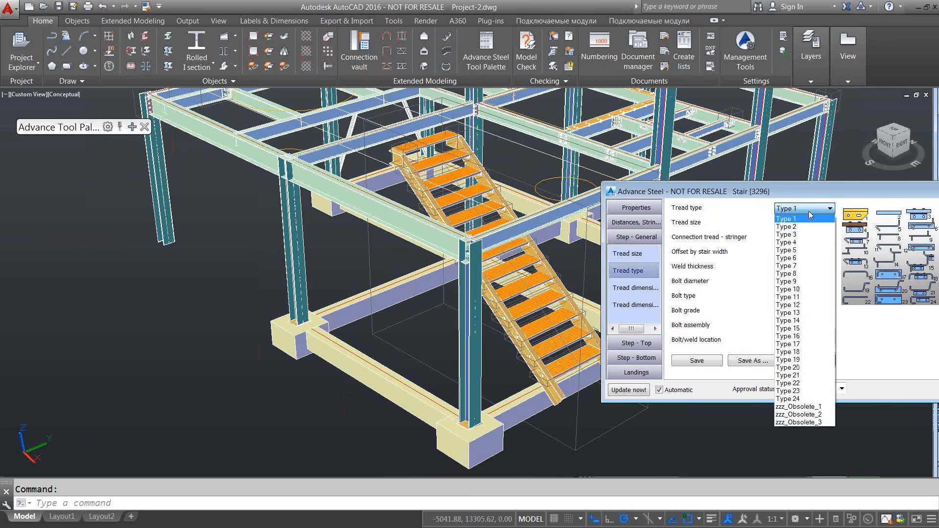
{"action": "left_click", "coordinate": [808, 211]}
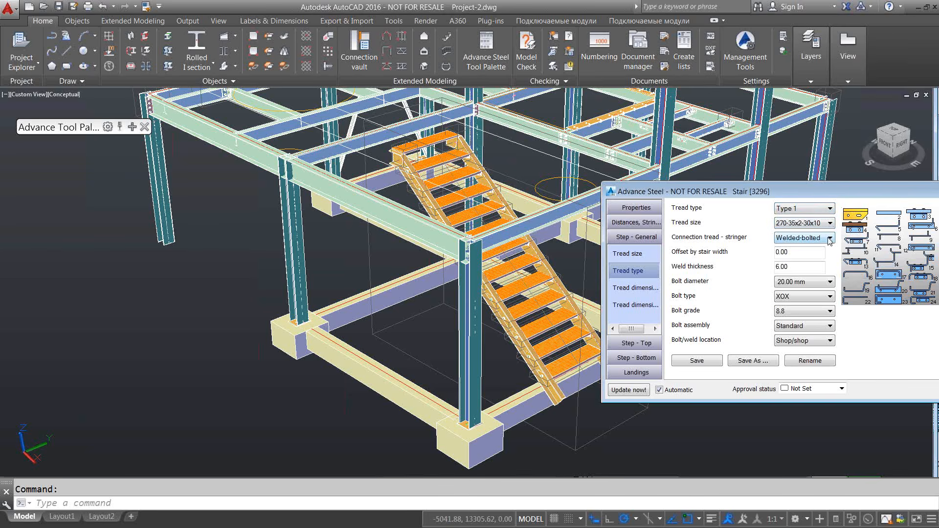
{"action": "left_click", "coordinate": [644, 288]}
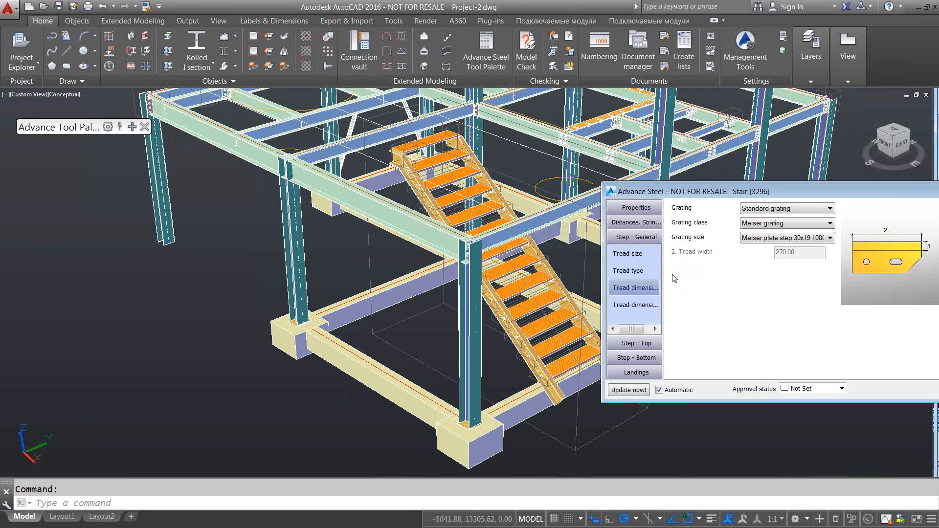
{"action": "left_click", "coordinate": [781, 211]}
{"action": "left_click", "coordinate": [780, 211]}
{"action": "left_click", "coordinate": [792, 226]}
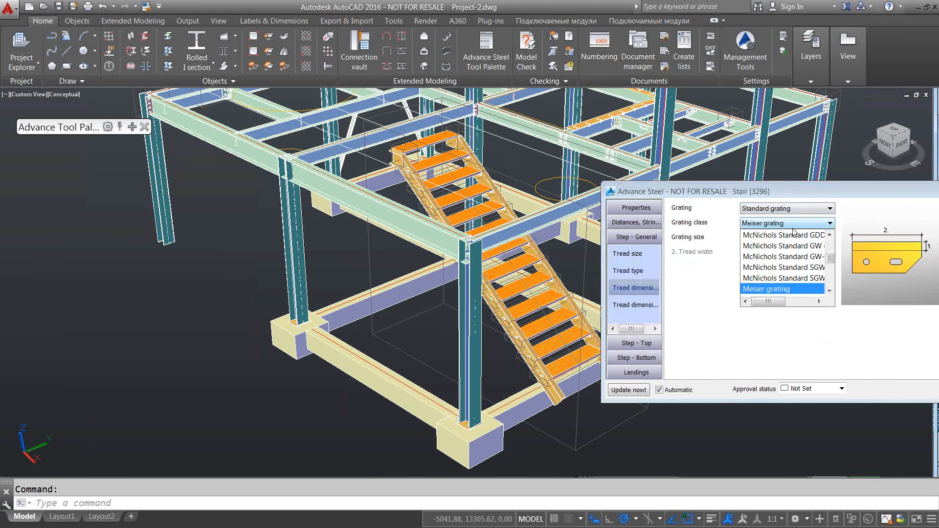
{"action": "left_click", "coordinate": [695, 301]}
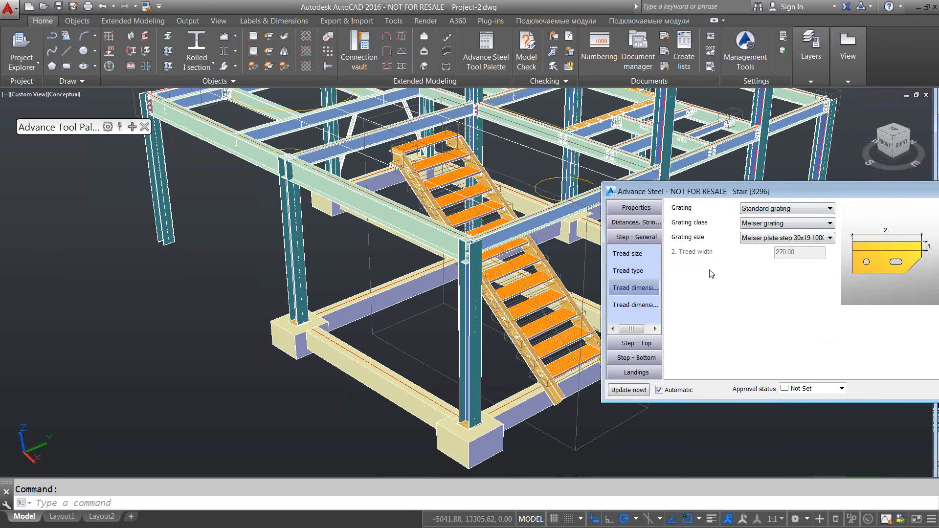
- Examine the stair's tread side dimensions, its top and bottom step settings and the top landing profile options
{"action": "left_click", "coordinate": [640, 306]}
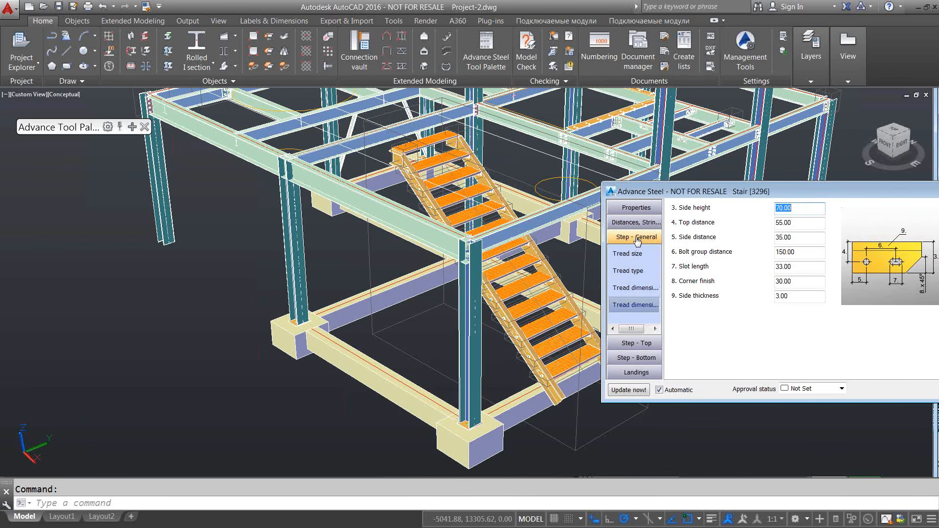
{"action": "left_click", "coordinate": [642, 344]}
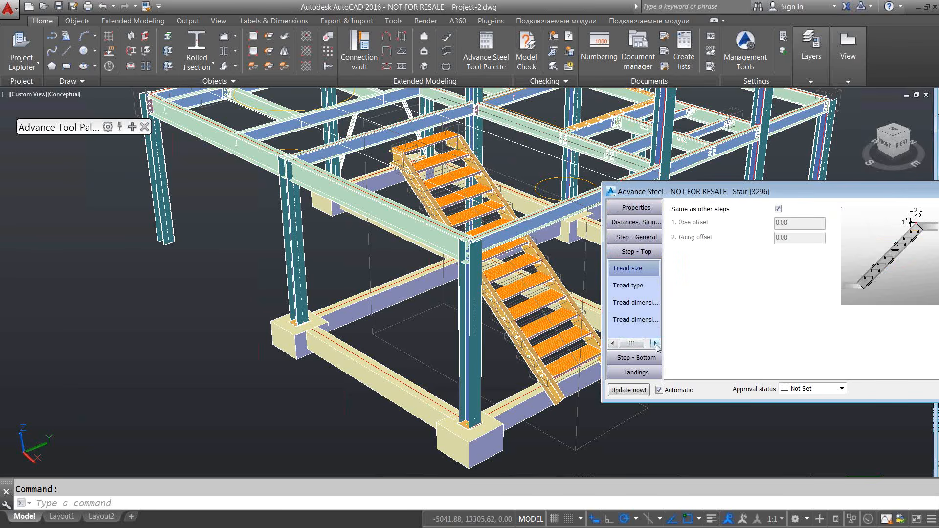
{"action": "left_click", "coordinate": [635, 358]}
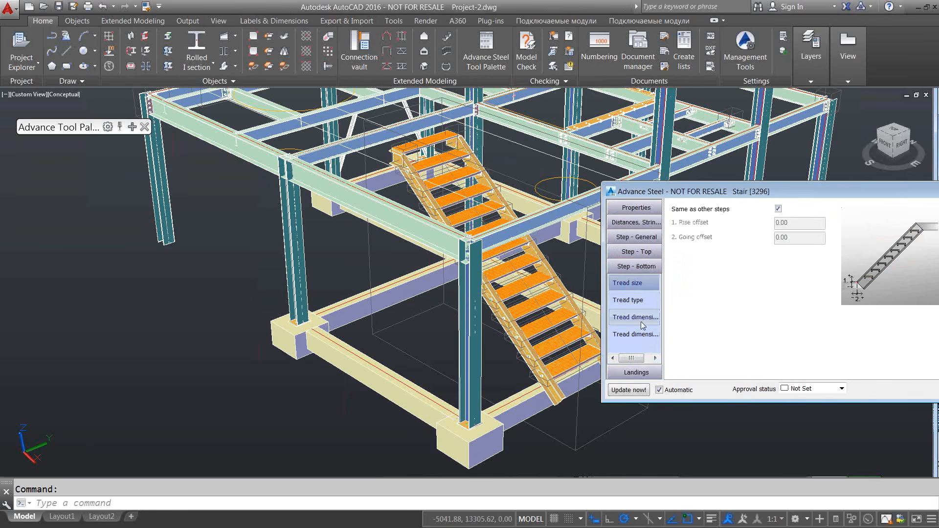
{"action": "left_click", "coordinate": [636, 372]}
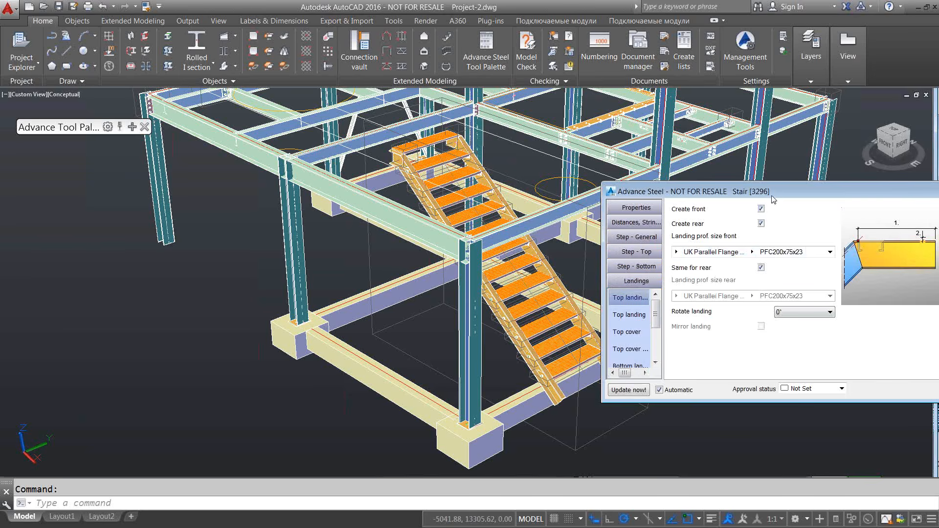
- Apply the Aus entry from the stair's library of saved values and close the stair properties
{"action": "left_click_drag", "start_coordinate": [773, 199], "coordinate": [469, 221]}
{"action": "left_click", "coordinate": [333, 235]}
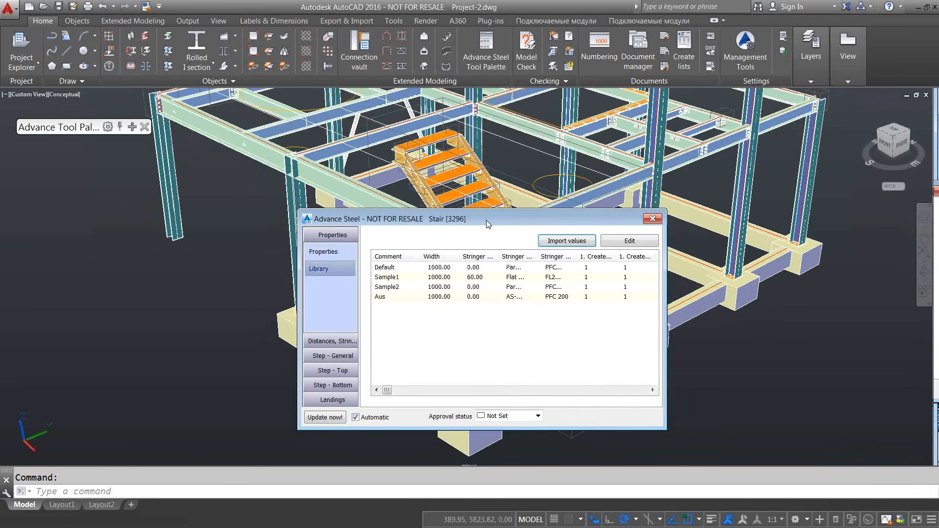
{"action": "left_click_drag", "start_coordinate": [486, 220], "coordinate": [771, 214]}
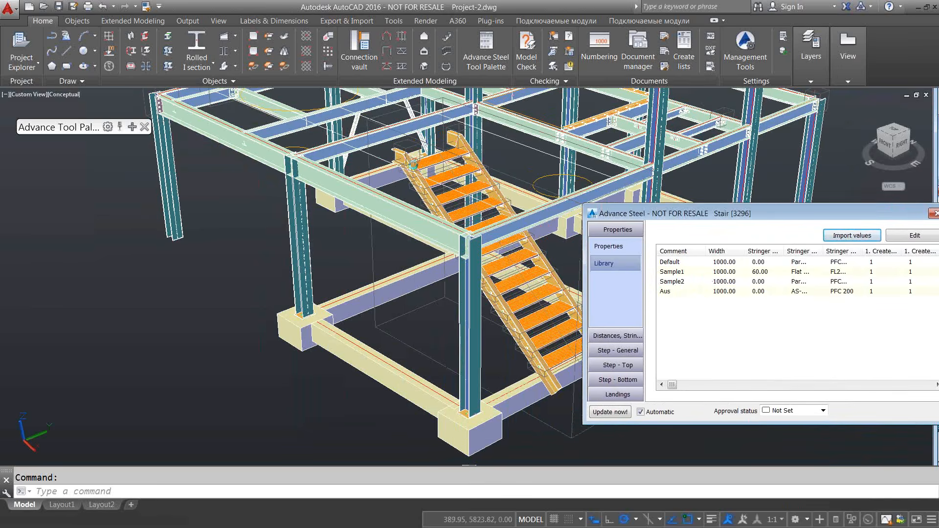
{"action": "left_click", "coordinate": [685, 292]}
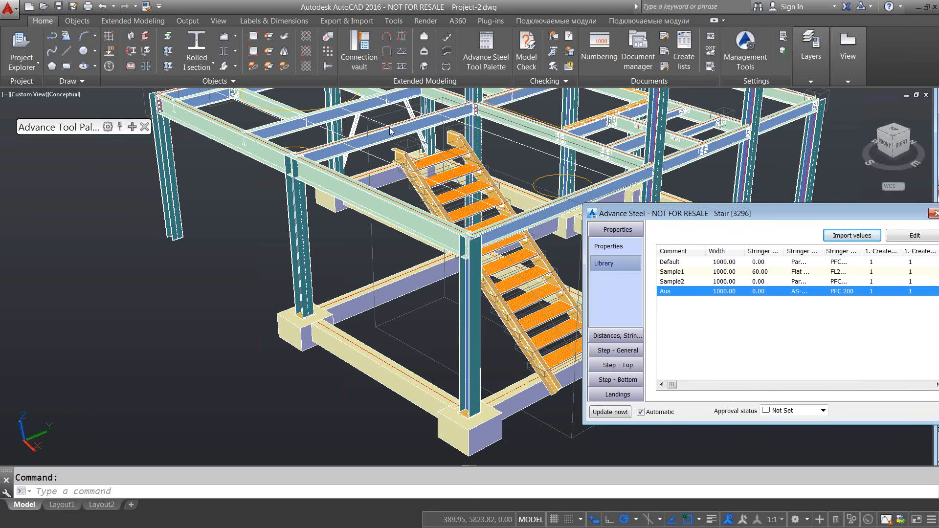
{"action": "left_click_drag", "start_coordinate": [758, 218], "coordinate": [597, 191]}
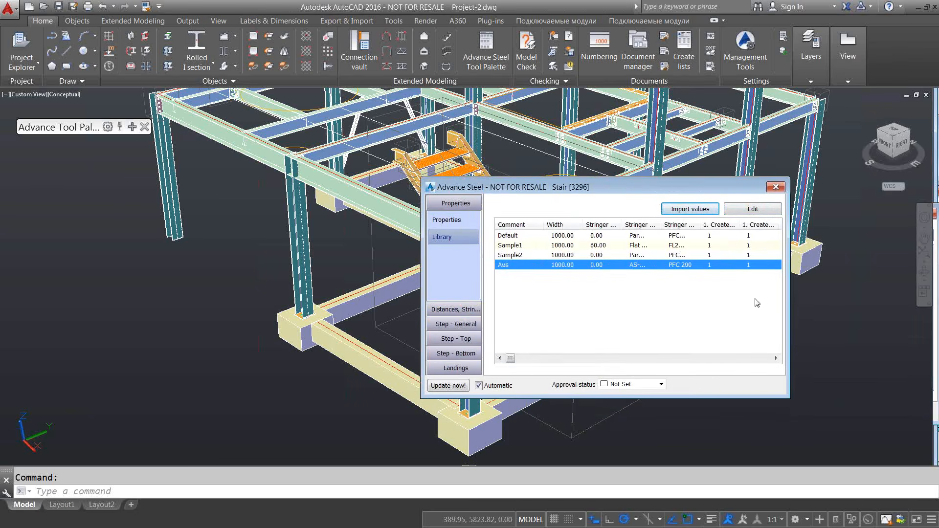
{"action": "left_click", "coordinate": [776, 187]}
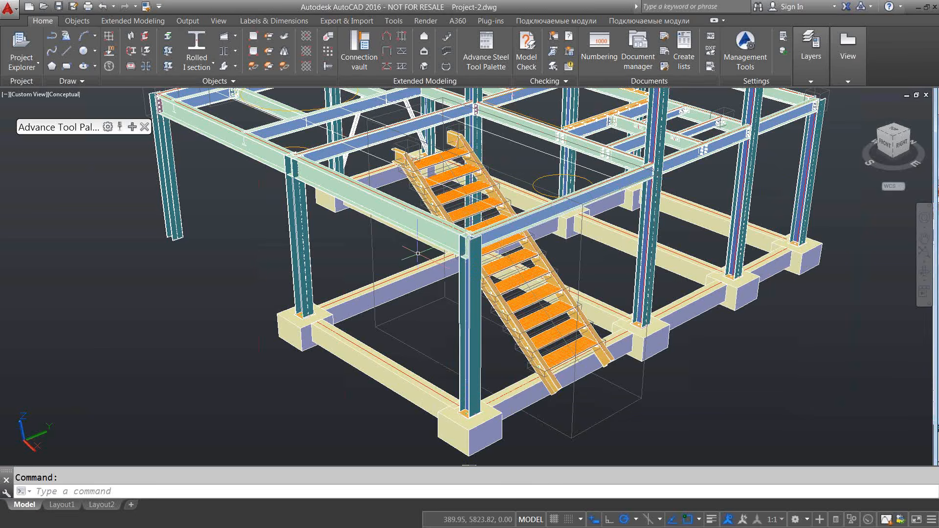
- Create a railing on the three outer beams of the upper cantilevered platform, picking start and end points near the columns, without a nosing point
{"action": "middle_click_drag", "start_coordinate": [444, 258], "coordinate": [458, 329]}
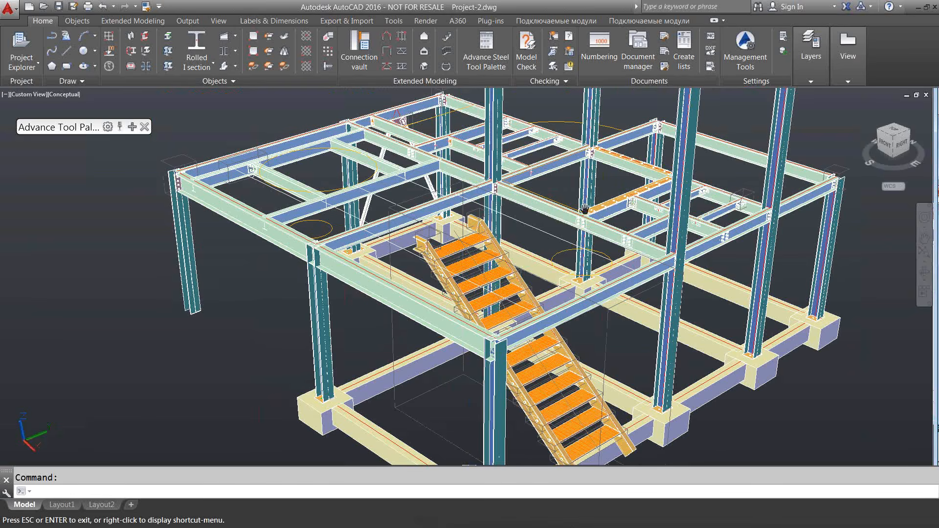
{"action": "middle_click_drag", "start_coordinate": [549, 229], "coordinate": [439, 351]}
{"action": "middle_click_drag", "start_coordinate": [659, 196], "coordinate": [595, 251]}
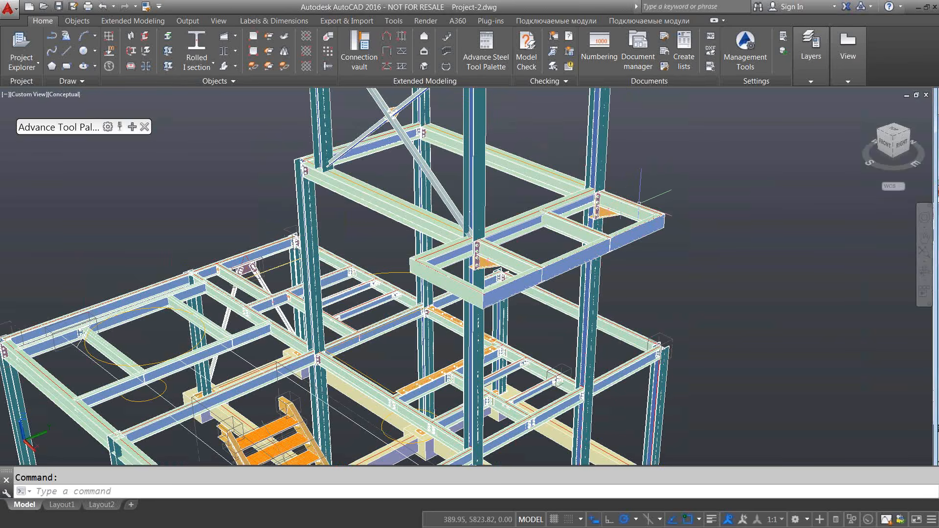
{"action": "left_click", "coordinate": [447, 52]}
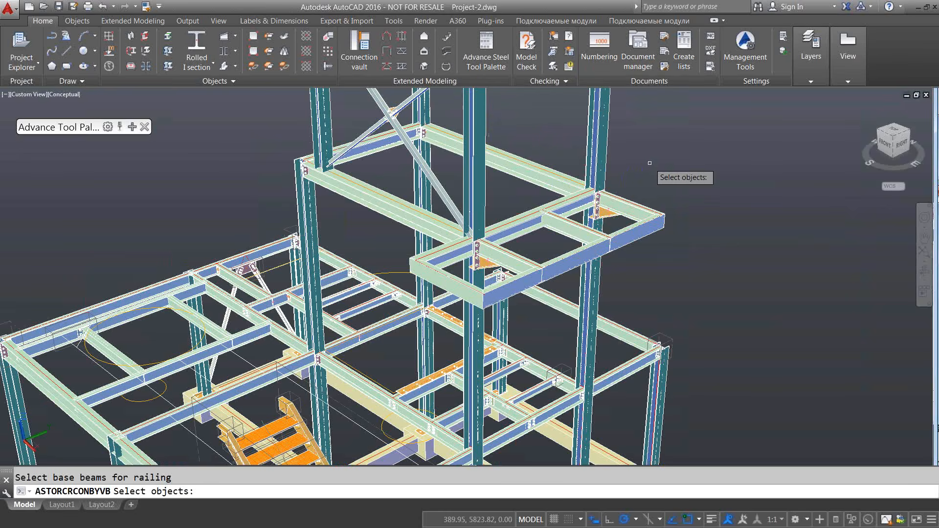
{"action": "left_click", "coordinate": [636, 211]}
{"action": "left_click", "coordinate": [631, 240]}
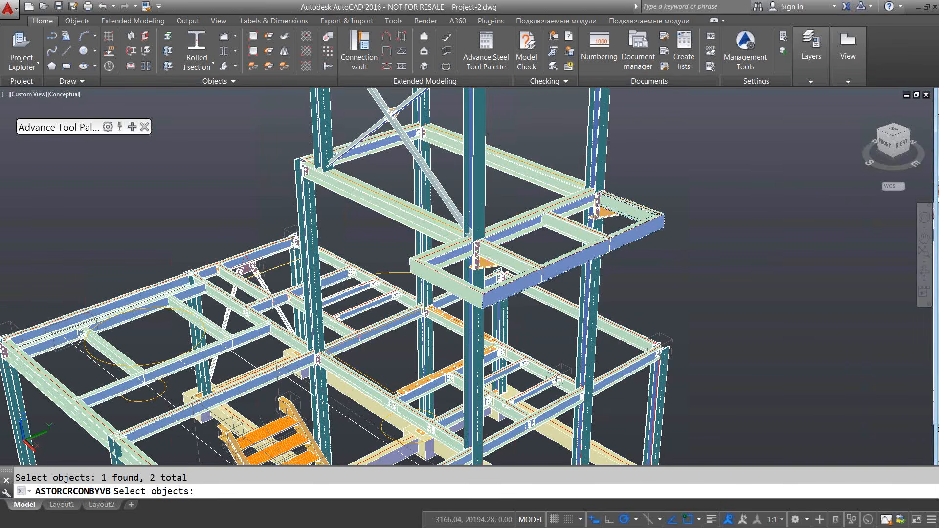
{"action": "left_click", "coordinate": [451, 275]}
{"action": "left_click", "coordinate": [453, 268]}
{"action": "key", "text": "Return"}
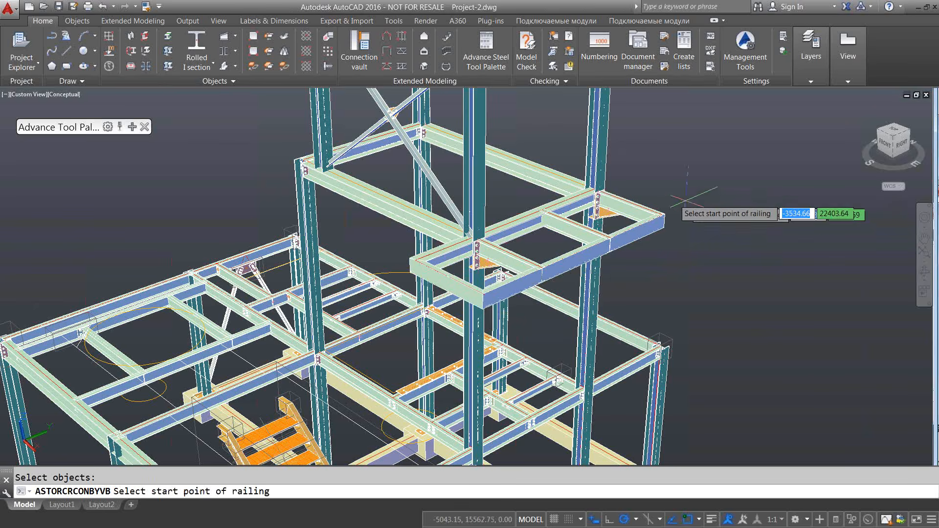
{"action": "left_click", "coordinate": [543, 223]}
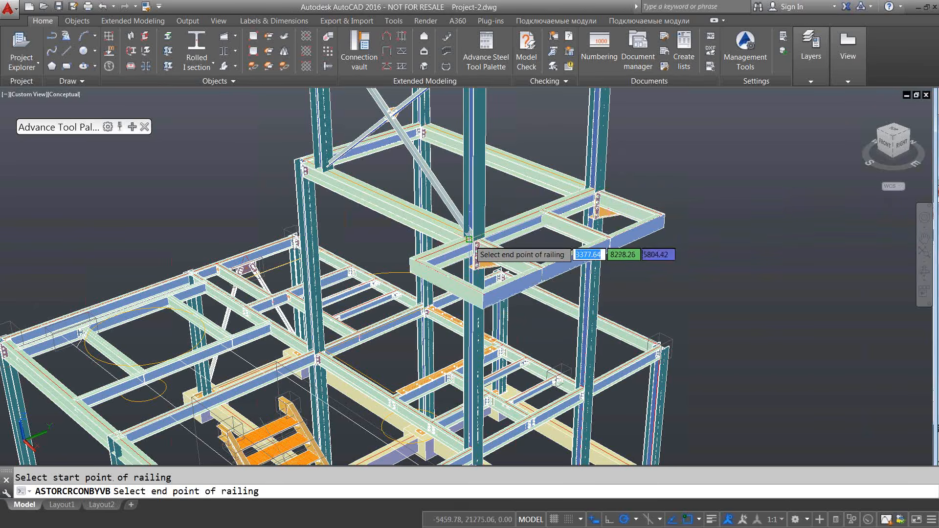
{"action": "left_click", "coordinate": [469, 239]}
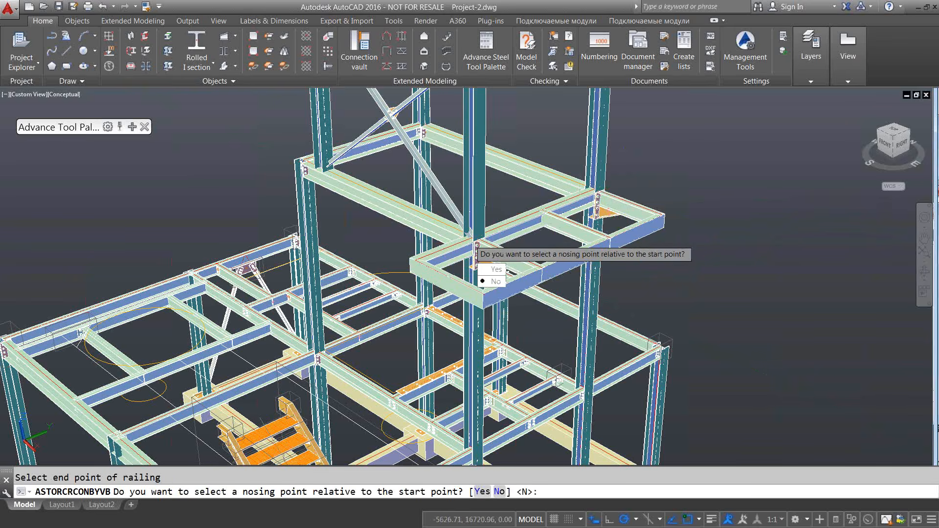
{"action": "key", "text": "Return"}
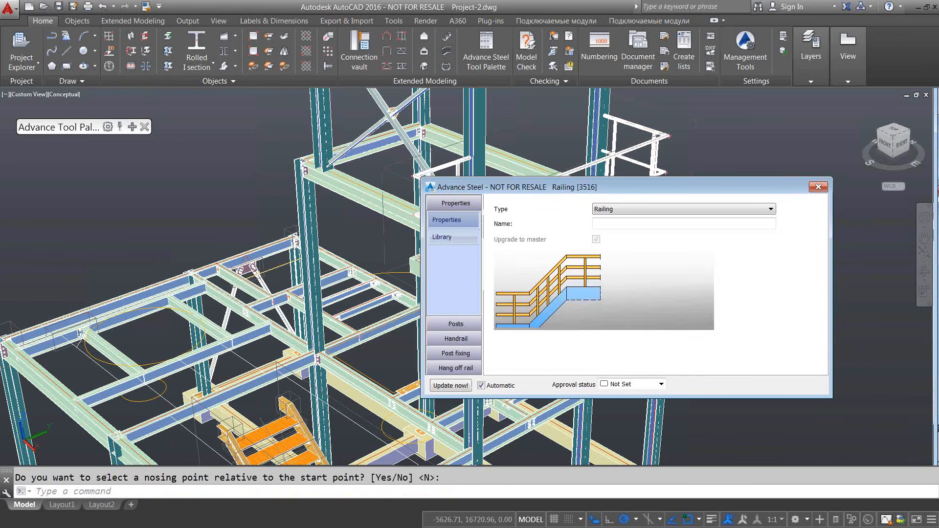
- Examine the new railing's post section, post set-out and top handrail settings
{"action": "left_click_drag", "start_coordinate": [593, 191], "coordinate": [213, 45]}
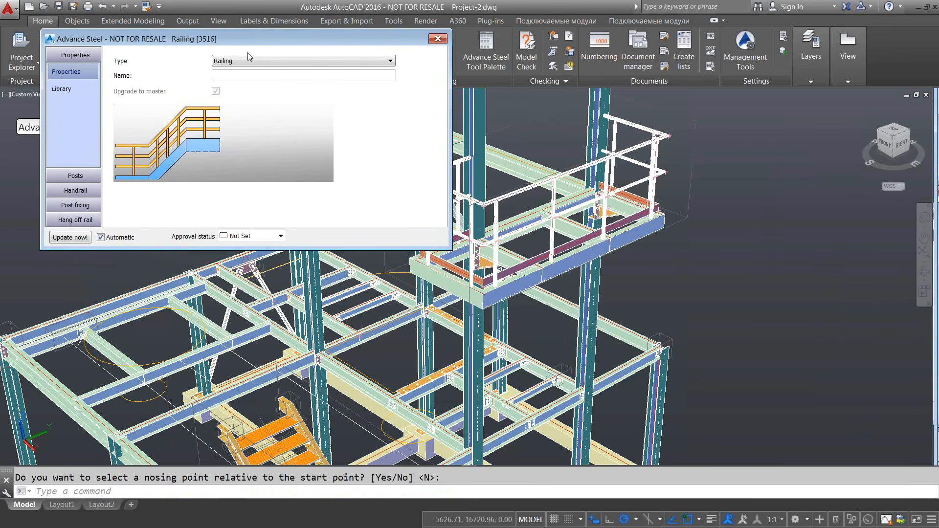
{"action": "left_click", "coordinate": [75, 175]}
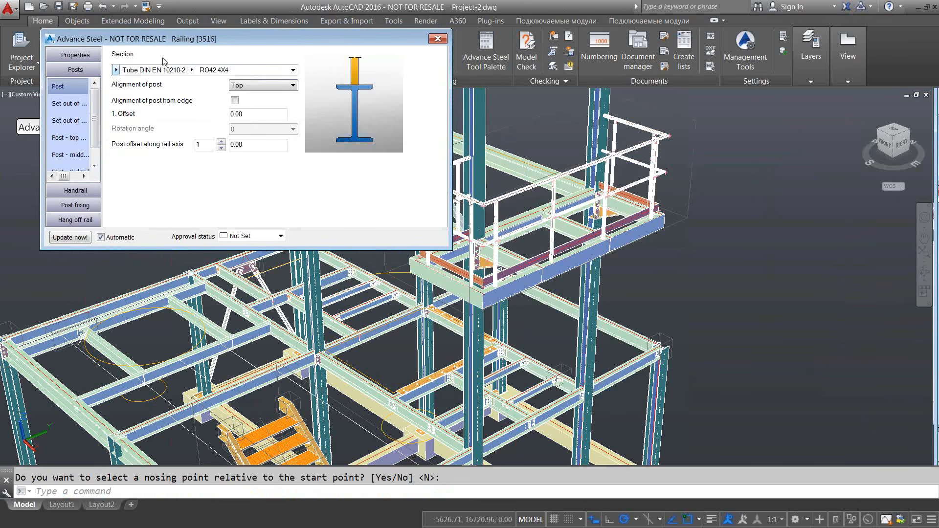
{"action": "left_click", "coordinate": [69, 104]}
{"action": "left_click", "coordinate": [69, 120]}
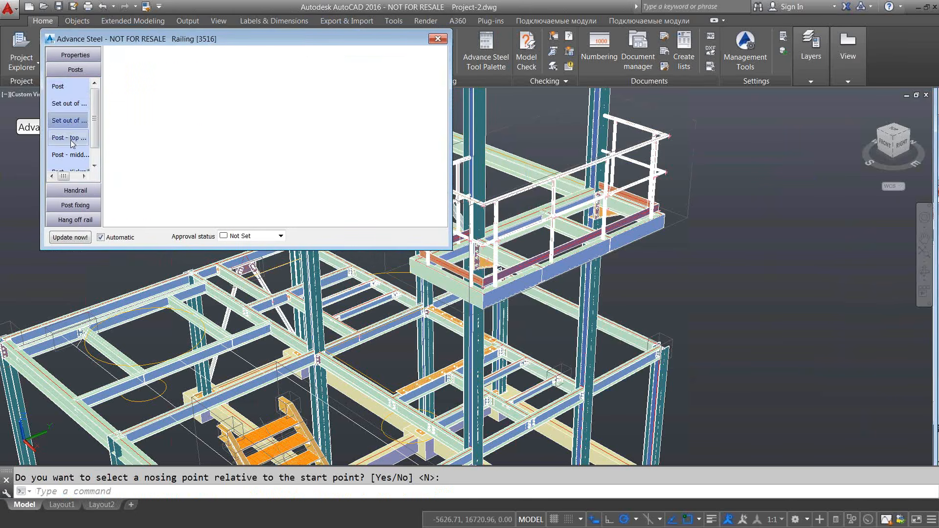
{"action": "left_click", "coordinate": [71, 139]}
{"action": "left_click", "coordinate": [69, 154]}
{"action": "left_click", "coordinate": [75, 190]}
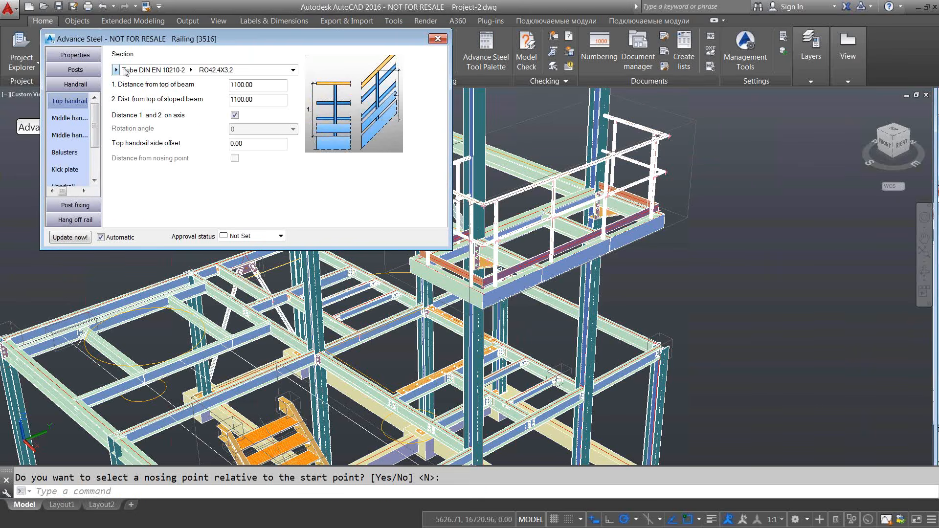
- Apply the Default entry from the railing's library of saved values and close the railing properties
{"action": "left_click", "coordinate": [72, 56]}
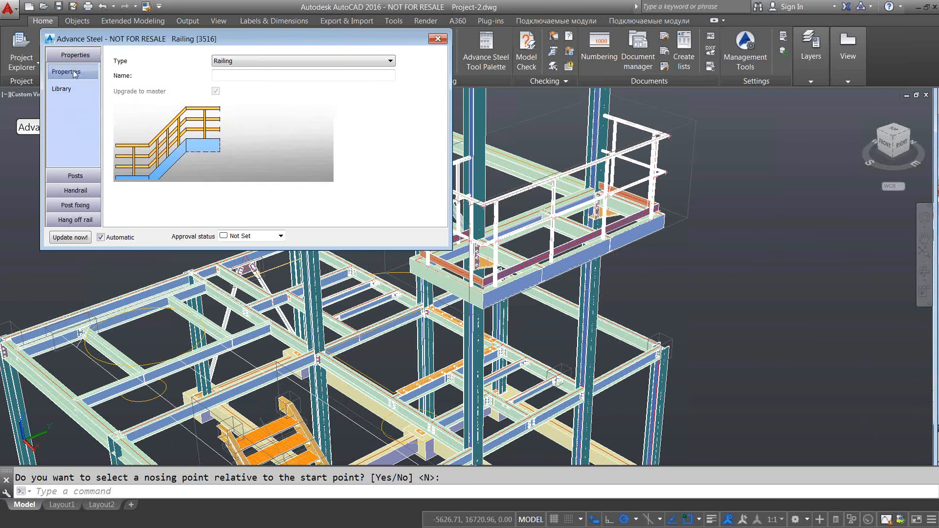
{"action": "left_click", "coordinate": [62, 88]}
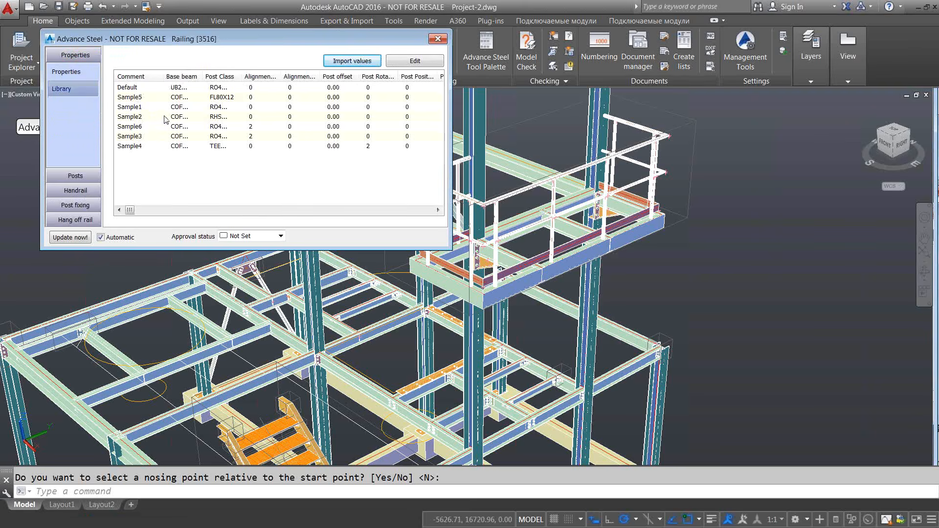
{"action": "double_click", "coordinate": [142, 98]}
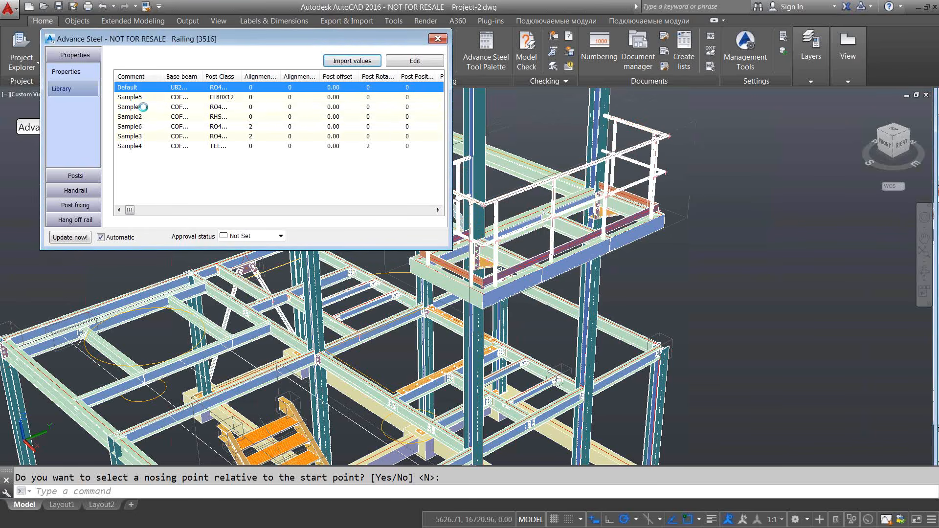
{"action": "left_click", "coordinate": [438, 39]}
- Stretch the far end of the upper platform's outer edge beam 1700 mm outward along the 0° polar direction
{"action": "middle_click_drag", "start_coordinate": [627, 272], "coordinate": [614, 277], "text": "shift"}
{"action": "key", "text": "Return"}
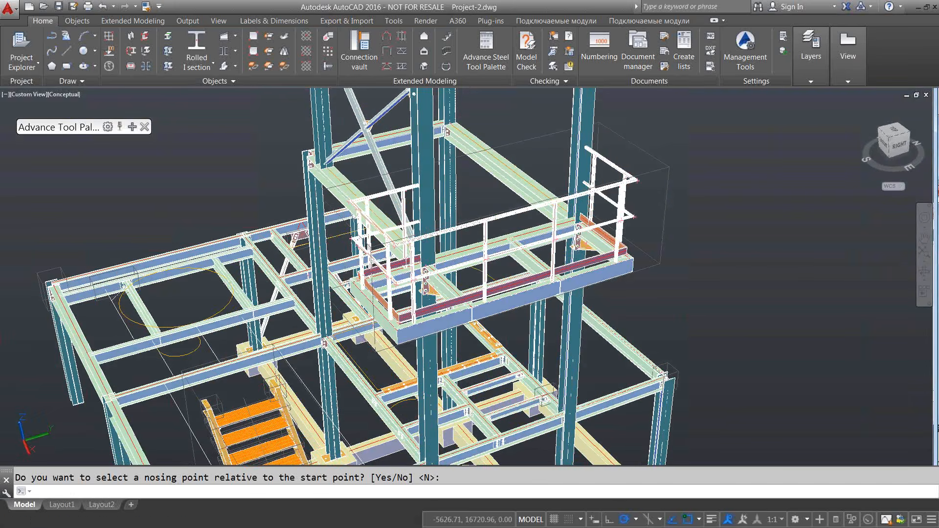
{"action": "key", "text": "Return"}
{"action": "middle_click_drag", "start_coordinate": [668, 300], "coordinate": [674, 298], "text": "shift"}
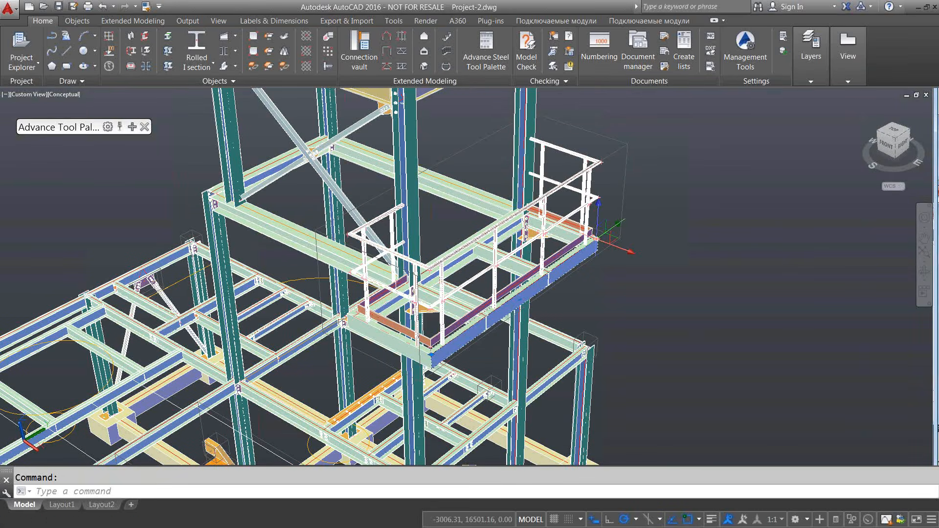
{"action": "left_click", "coordinate": [596, 239]}
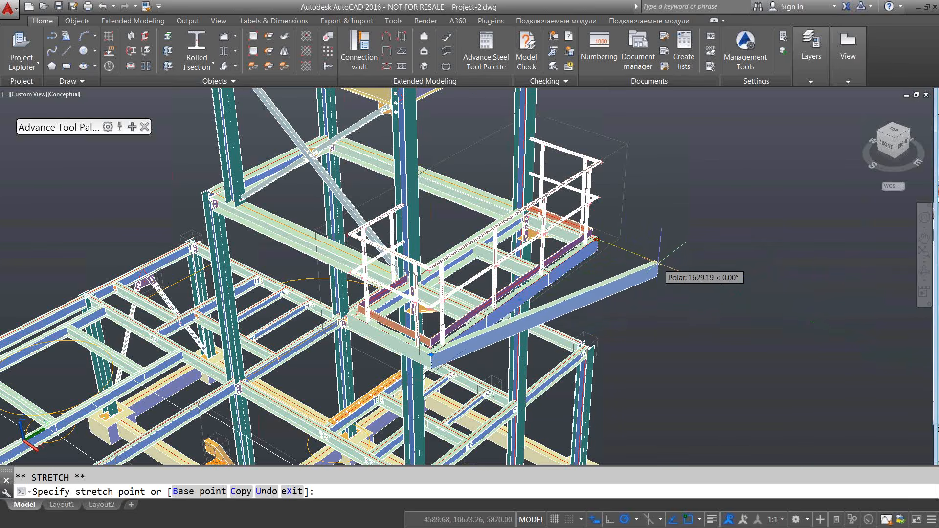
{"action": "type", "text": "1700"}
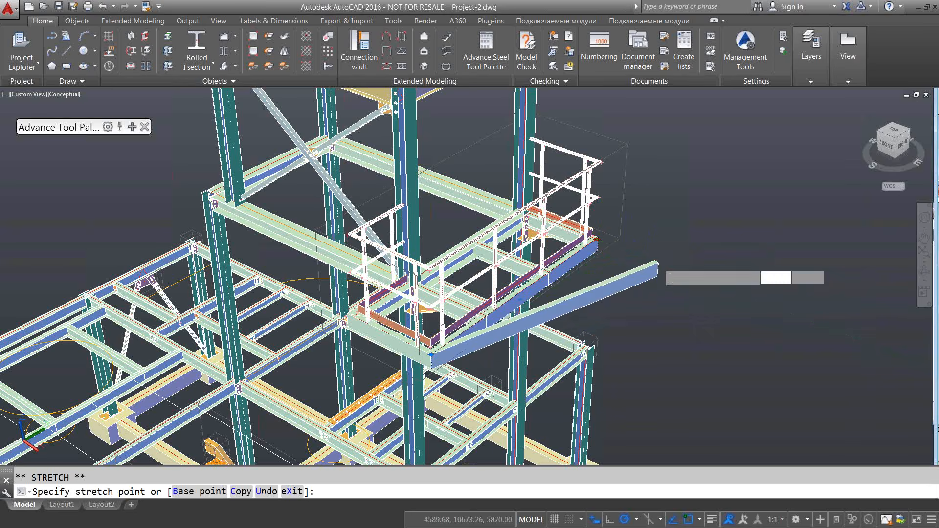
{"action": "key", "text": "Return"}
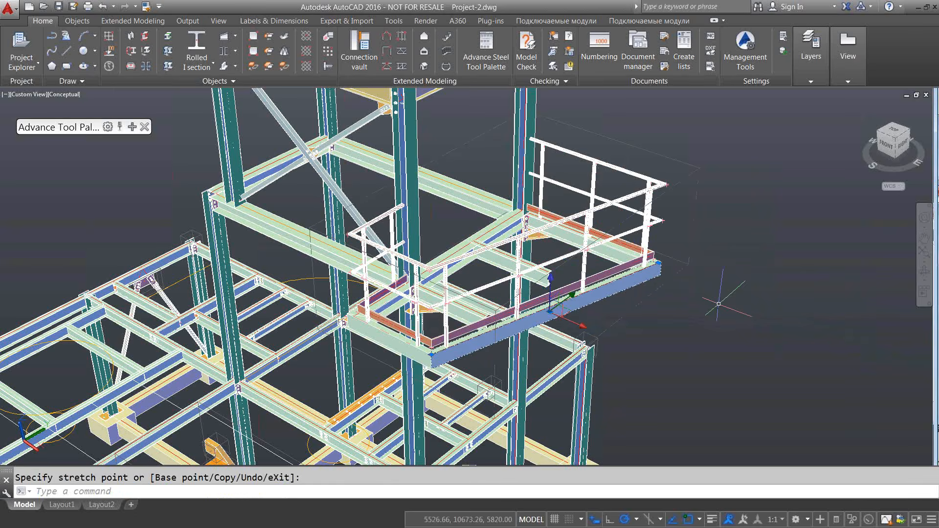
{"action": "scroll", "coordinate": [667, 328], "scroll_direction": "down", "scroll_amount": 2}
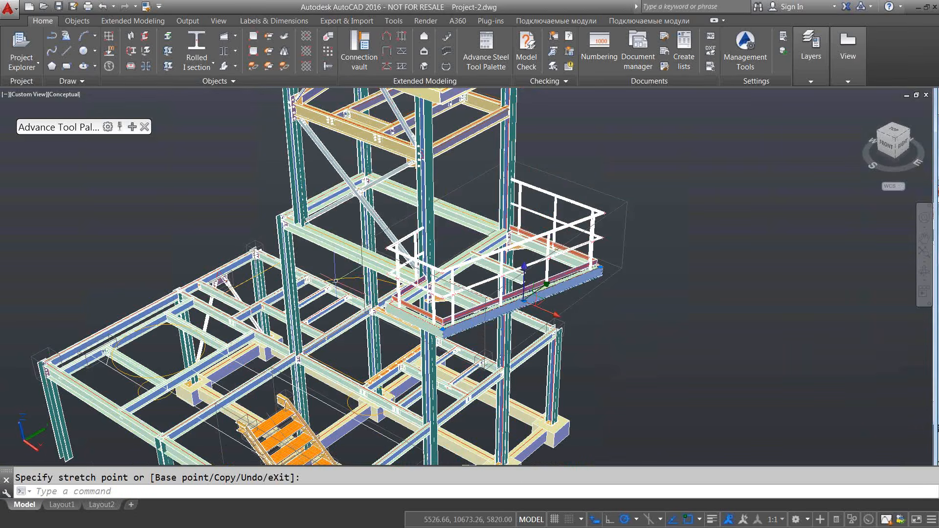
{"action": "middle_click_drag", "start_coordinate": [335, 281], "coordinate": [381, 215], "text": "shift"}
{"action": "key", "text": "Escape"}
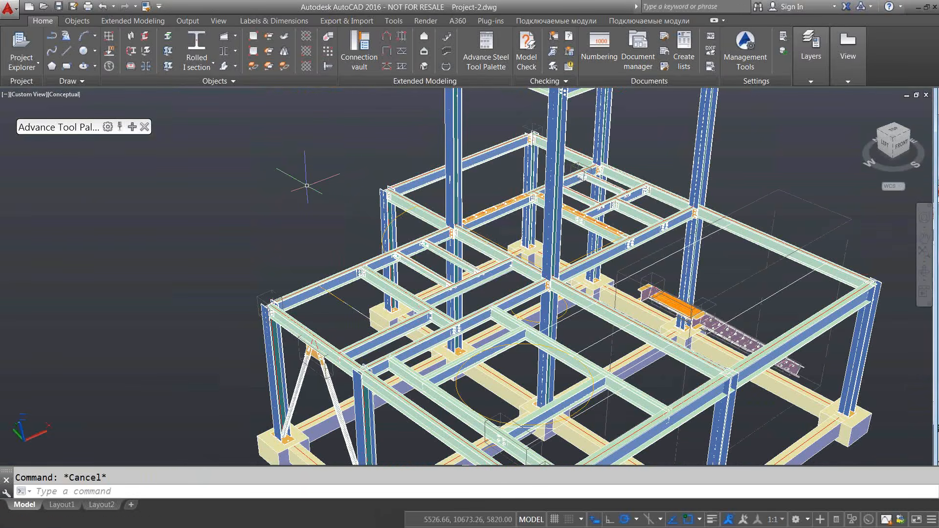
- Open the Tank.dwg drawing from the Advance Steel folder
{"action": "left_click", "coordinate": [44, 6]}
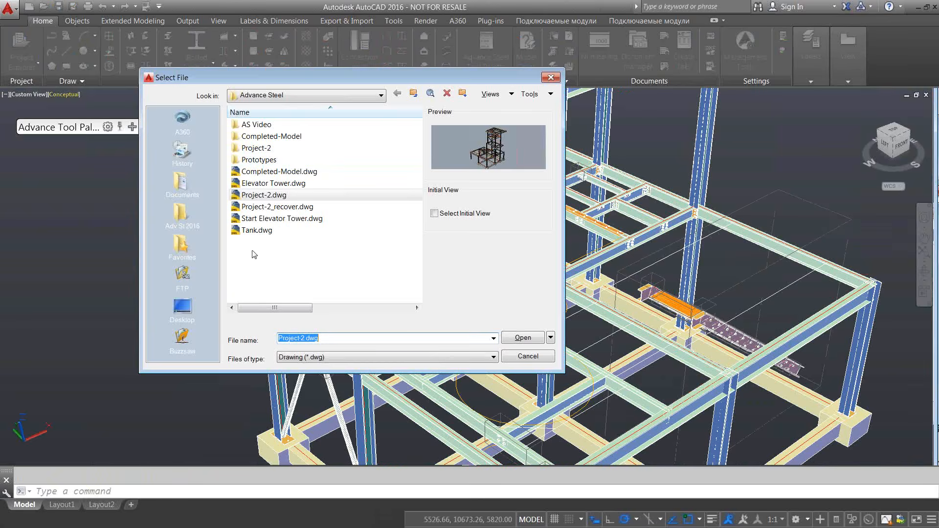
{"action": "left_click", "coordinate": [254, 232]}
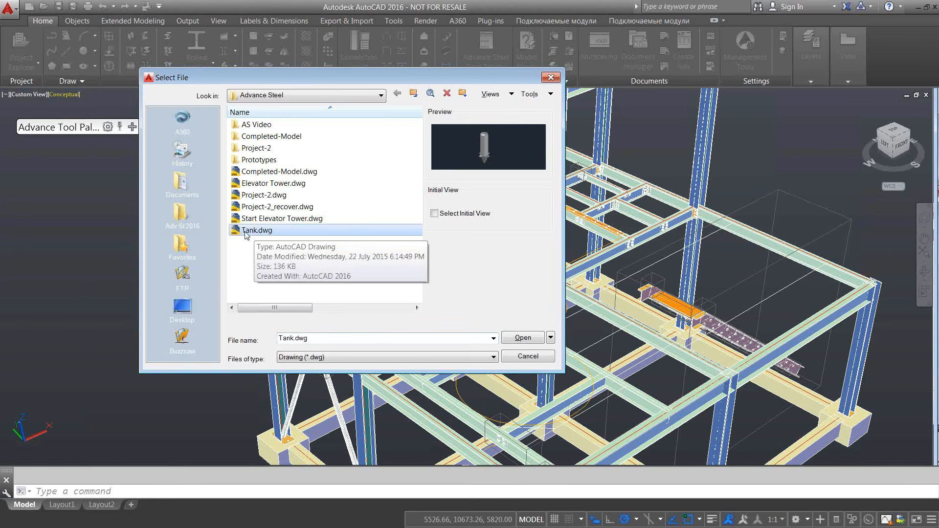
{"action": "left_click", "coordinate": [523, 337]}
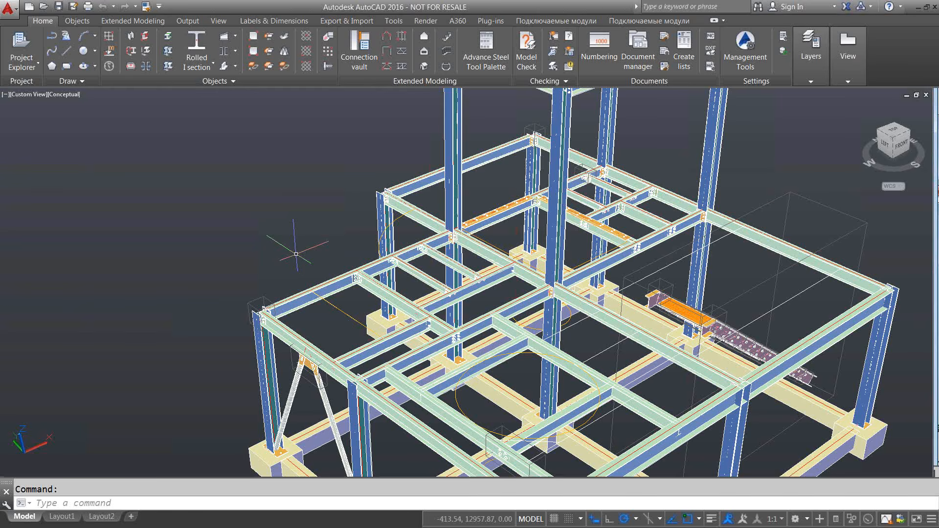
- Attach the Tank drawing as an external reference with full path, scale 1.00, rotation 0.00 and an on-screen insertion point
{"action": "type", "text": "xref"}
{"action": "key", "text": "Return"}
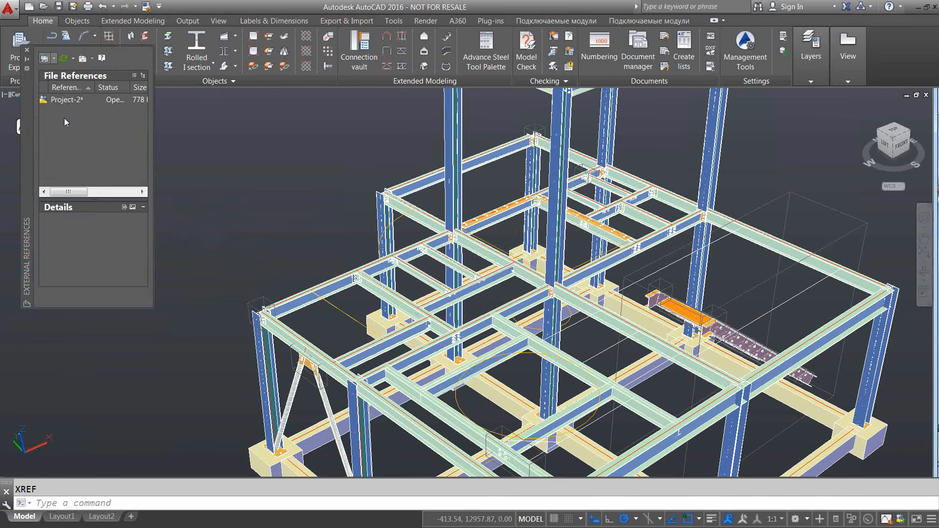
{"action": "right_click", "coordinate": [65, 122]}
{"action": "left_click", "coordinate": [79, 126]}
{"action": "left_click", "coordinate": [373, 267]}
{"action": "key", "text": "Return"}
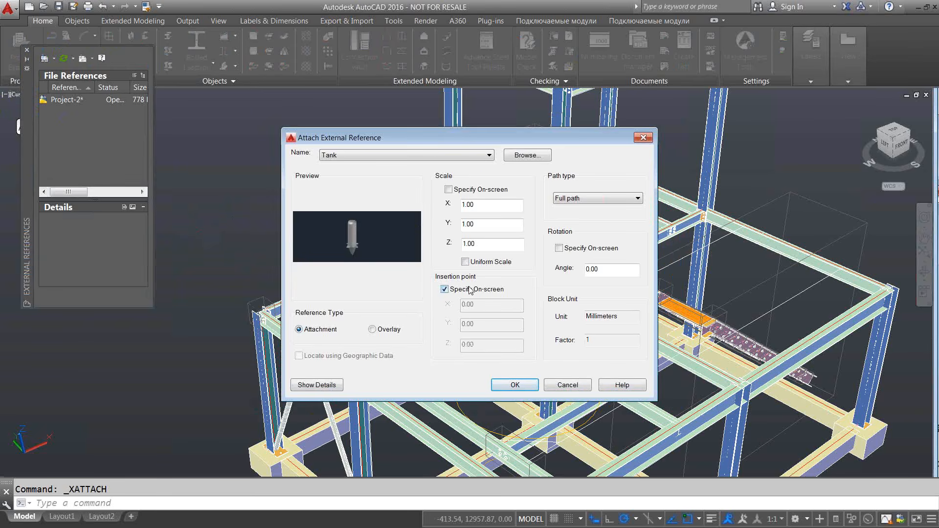
{"action": "left_click", "coordinate": [515, 385]}
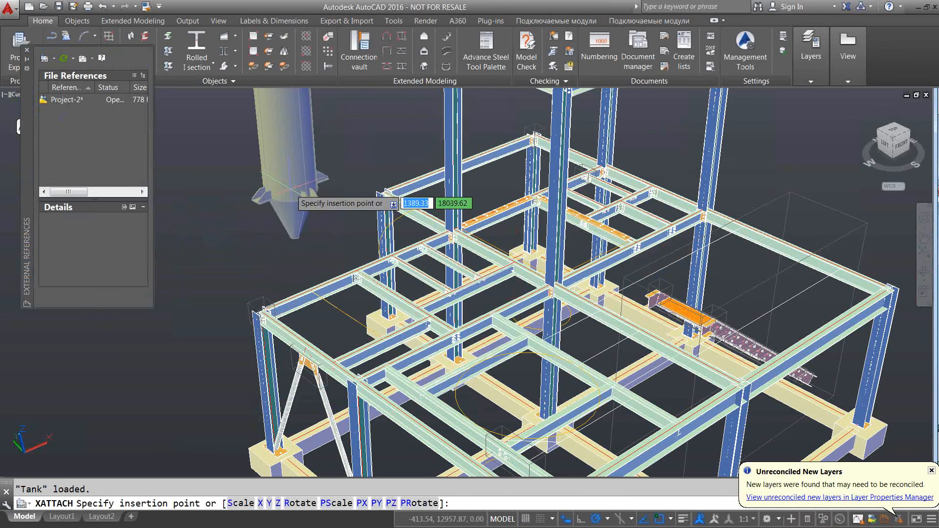
- Turn off the Endpoint object snap and place the attached tank in the small-beam corner bay of the lower platform
{"action": "mouse_move", "coordinate": [294, 217]}
{"action": "middle_mouse_down", "text": "shift"}
{"action": "mouse_move", "coordinate": [303, 217]}
{"action": "mouse_move", "coordinate": [281, 218]}
{"action": "middle_mouse_up", "text": "shift"}
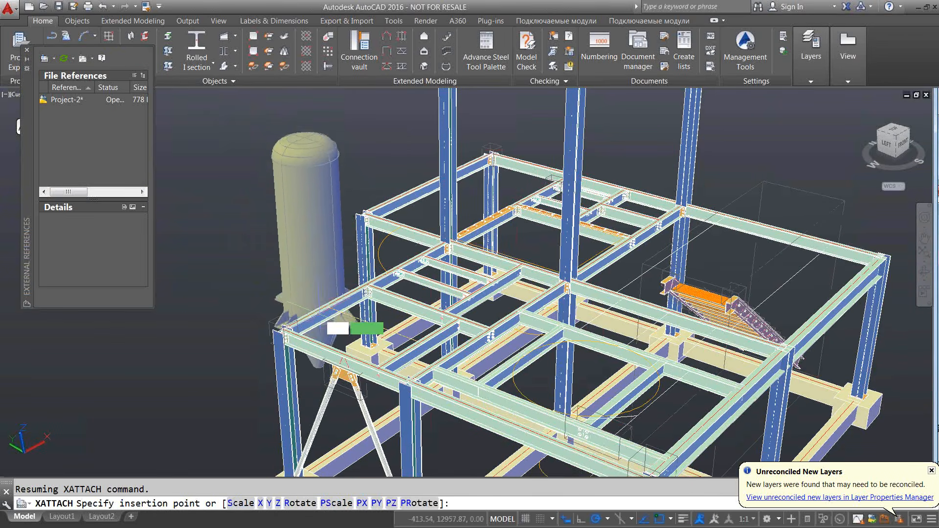
{"action": "middle_click_drag", "start_coordinate": [421, 337], "coordinate": [386, 338], "text": "shift"}
{"action": "left_click", "coordinate": [671, 518]}
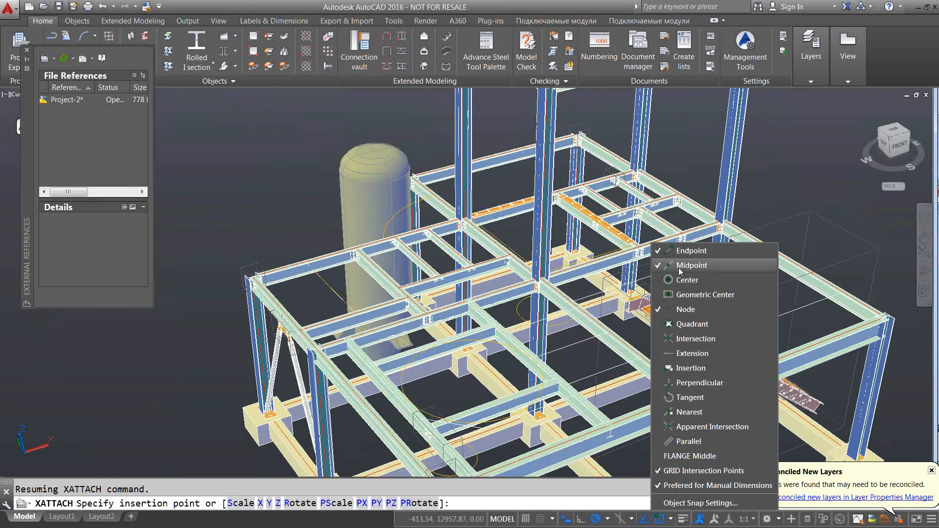
{"action": "left_click", "coordinate": [690, 251]}
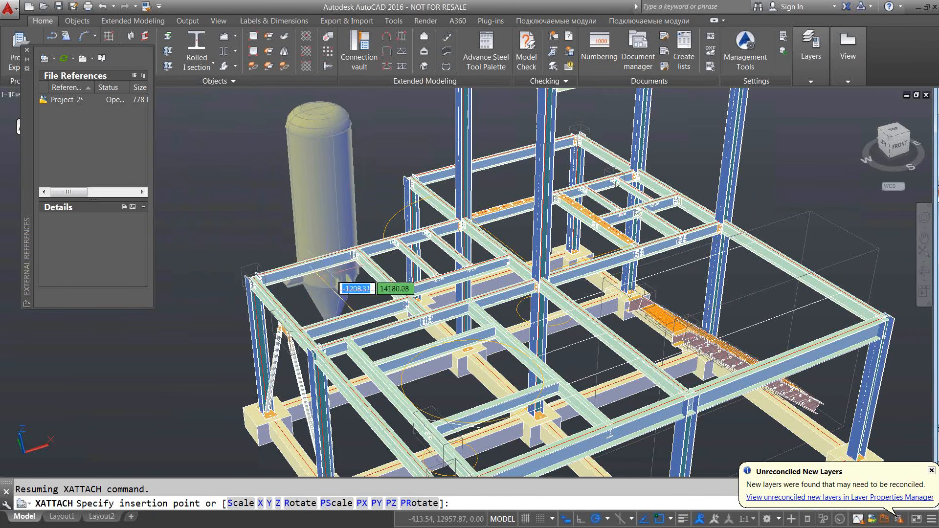
{"action": "left_click", "coordinate": [325, 285]}
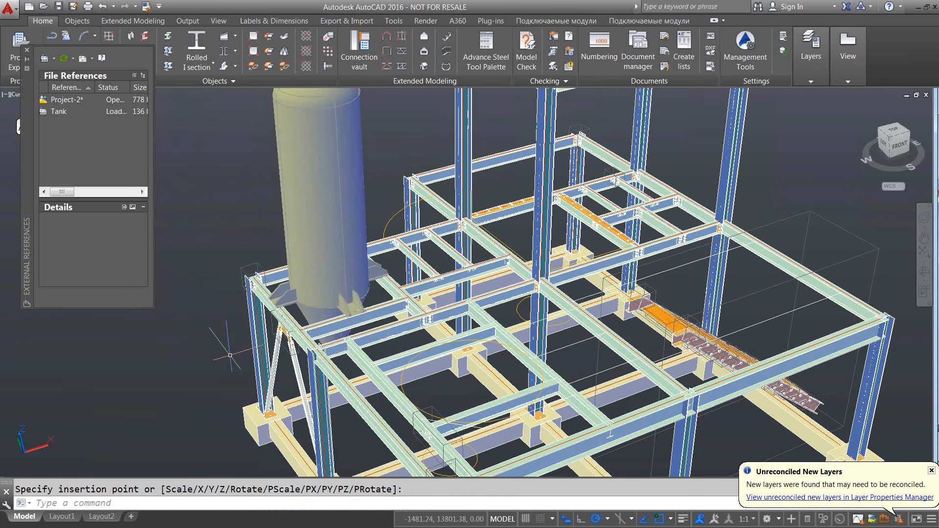
- Check the tank's placement in the frame, dismiss the unreconciled layers notification and close the External References palette
{"action": "middle_click_drag", "start_coordinate": [219, 305], "coordinate": [179, 307], "text": "shift"}
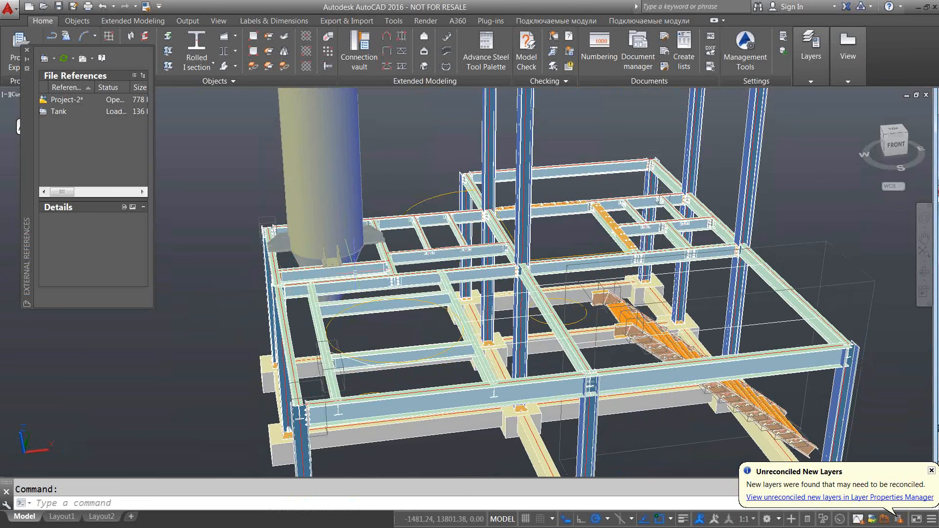
{"action": "middle_click_drag", "start_coordinate": [498, 337], "coordinate": [381, 323], "text": "shift"}
{"action": "scroll", "coordinate": [345, 291], "scroll_direction": "down", "scroll_amount": 5}
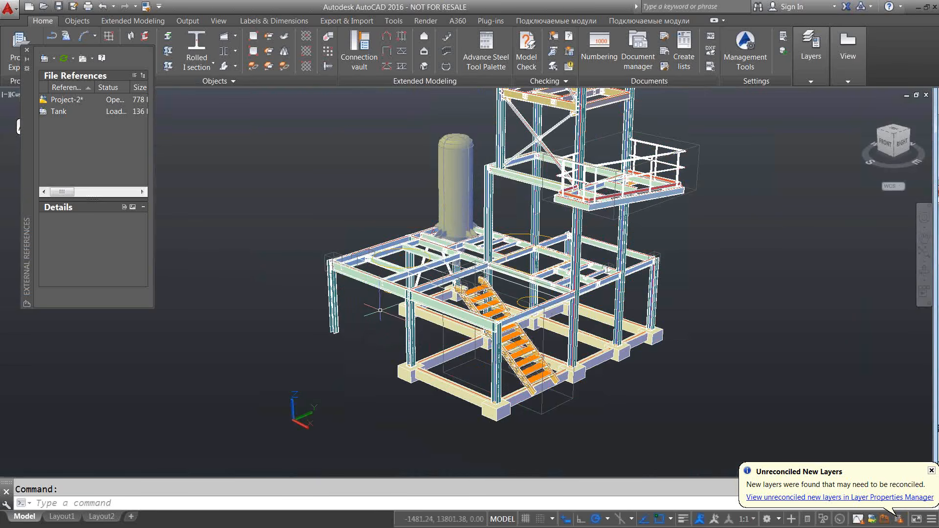
{"action": "left_click", "coordinate": [931, 470]}
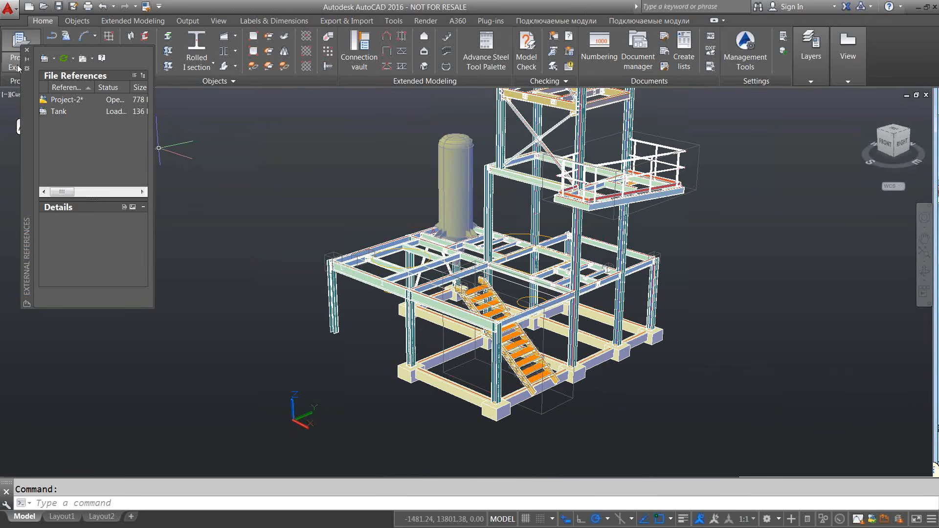
{"action": "left_click", "coordinate": [27, 49]}
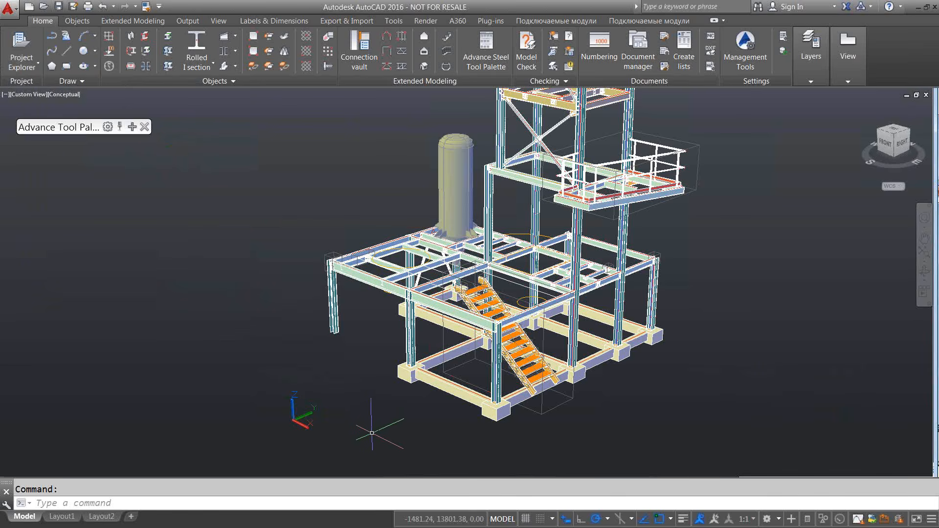
- Switch to the already open Completed-Model.dwg drawing and center the structure in view
{"action": "key", "text": "super"}
{"action": "left_click", "coordinate": [266, 521]}
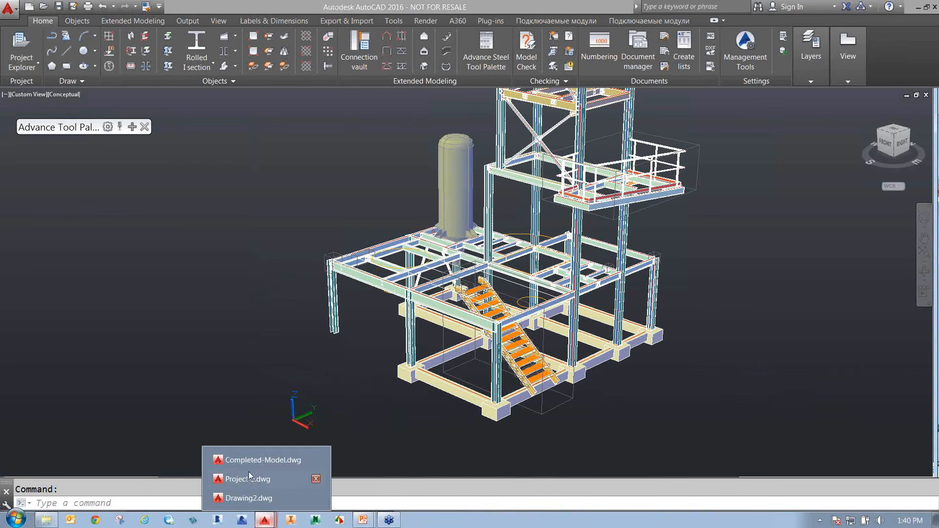
{"action": "left_click", "coordinate": [251, 458]}
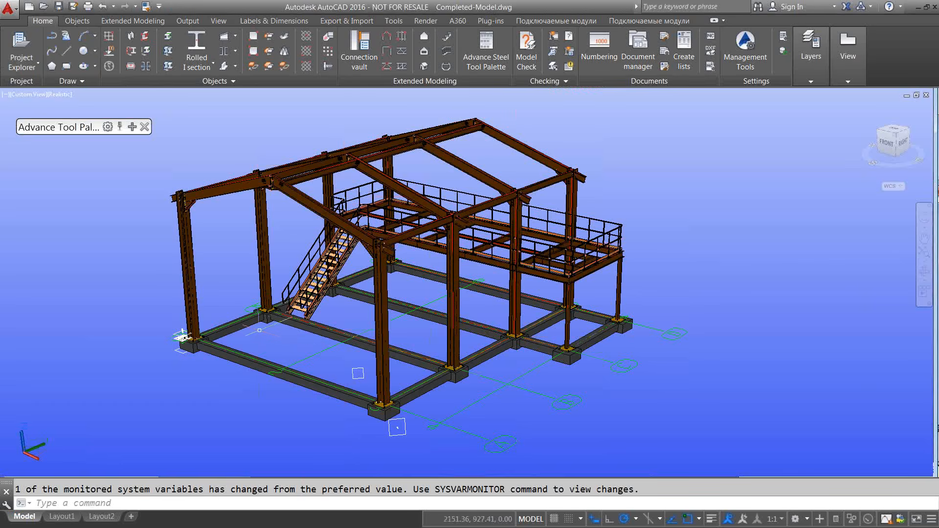
{"action": "middle_click_drag", "start_coordinate": [323, 342], "coordinate": [378, 357]}
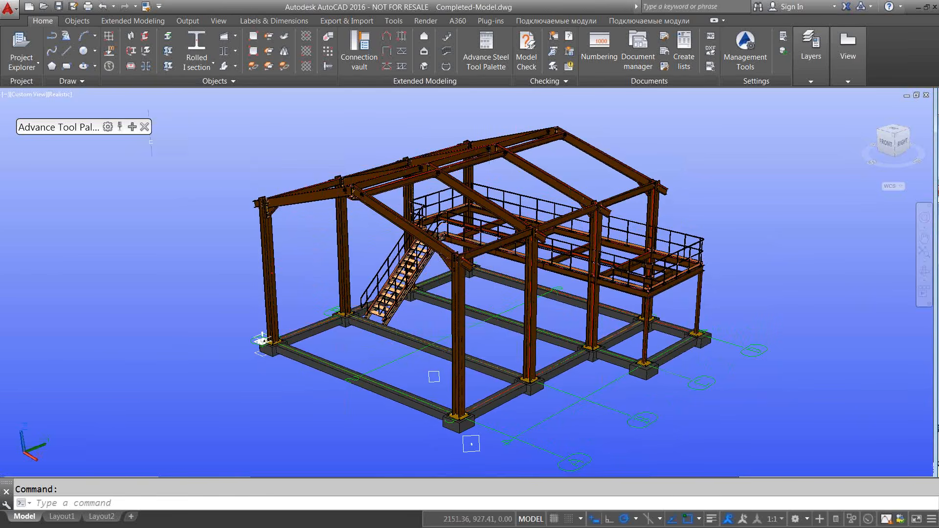
- Number the model's single parts and assemblies from 1000 in increments of 1, using the SP: 1000,1001...;MP:1,2,3 method
{"action": "left_click", "coordinate": [194, 22]}
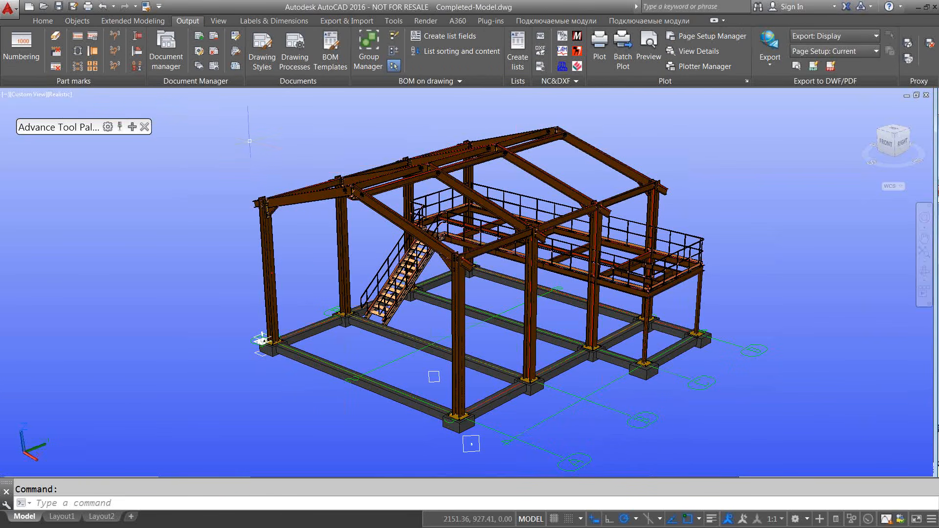
{"action": "left_click", "coordinate": [26, 63]}
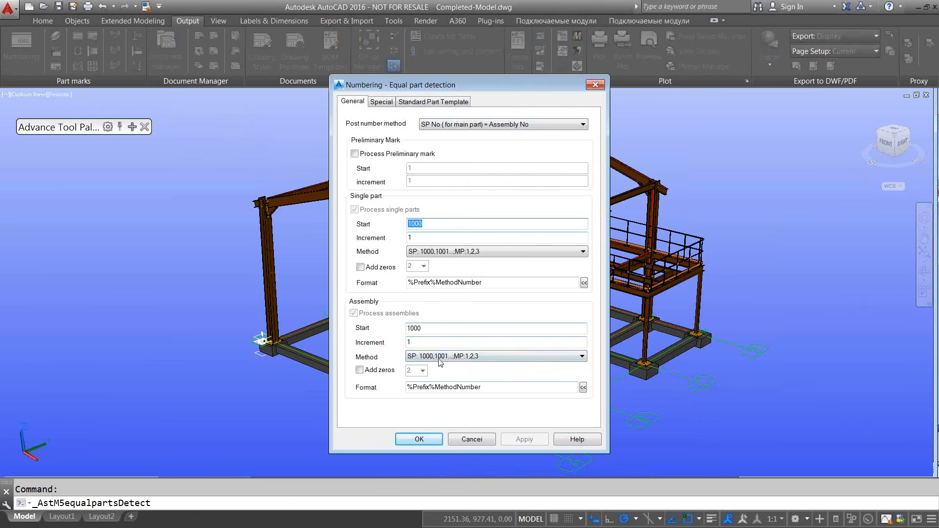
{"action": "left_click", "coordinate": [431, 442]}
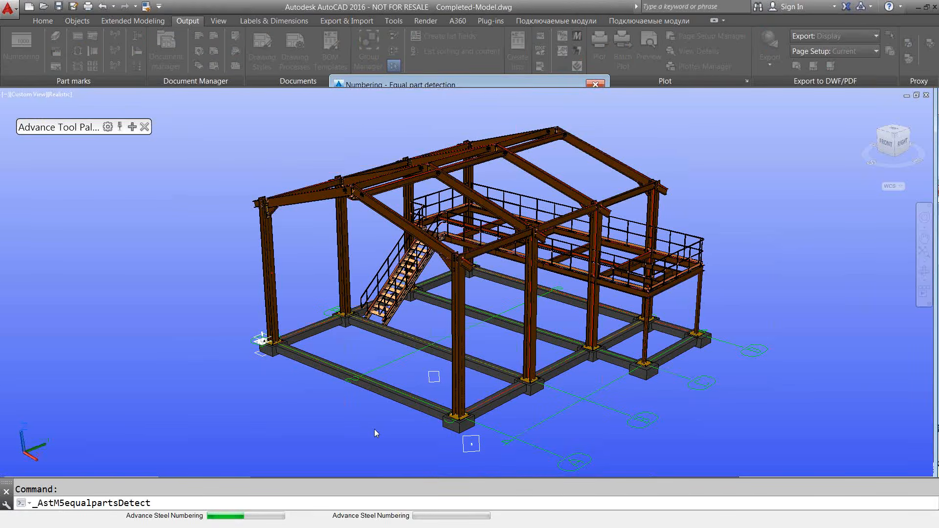
{"action": "left_click", "coordinate": [585, 225]}
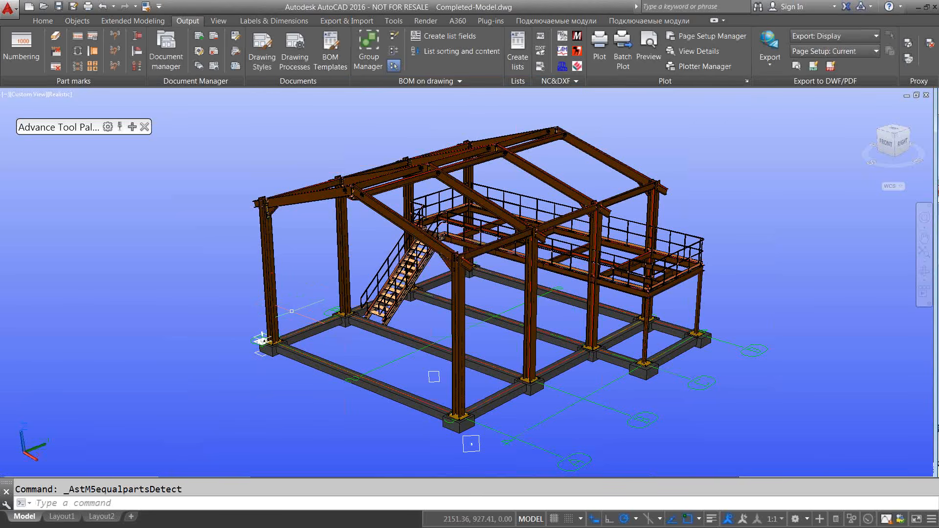
- Look through the assembly, derived document and part list templates and generate the Saw list Picture report
{"action": "left_click", "coordinate": [34, 20]}
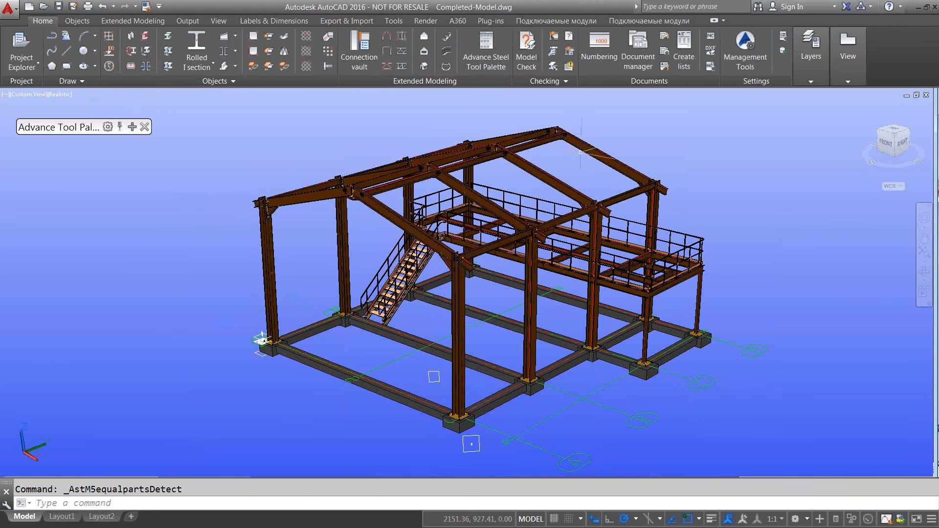
{"action": "left_click", "coordinate": [666, 64]}
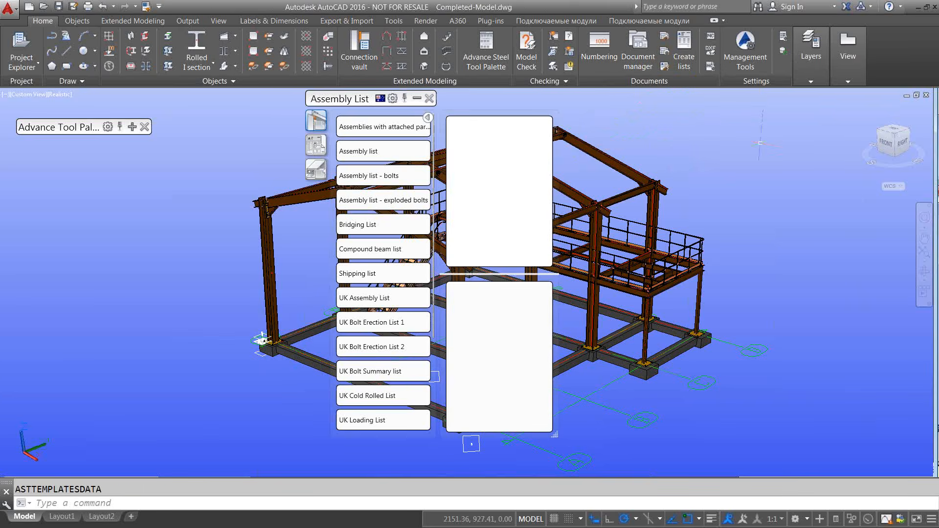
{"action": "left_click", "coordinate": [317, 145]}
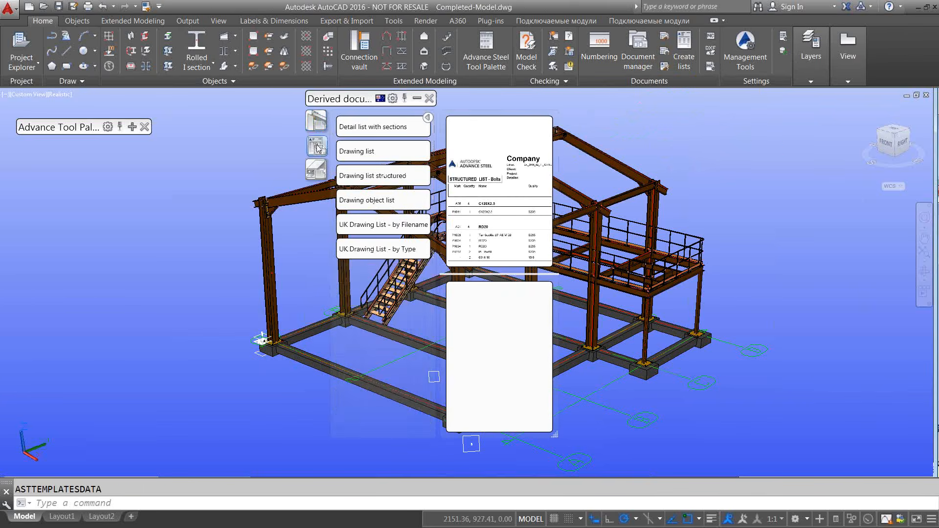
{"action": "left_click", "coordinate": [317, 170]}
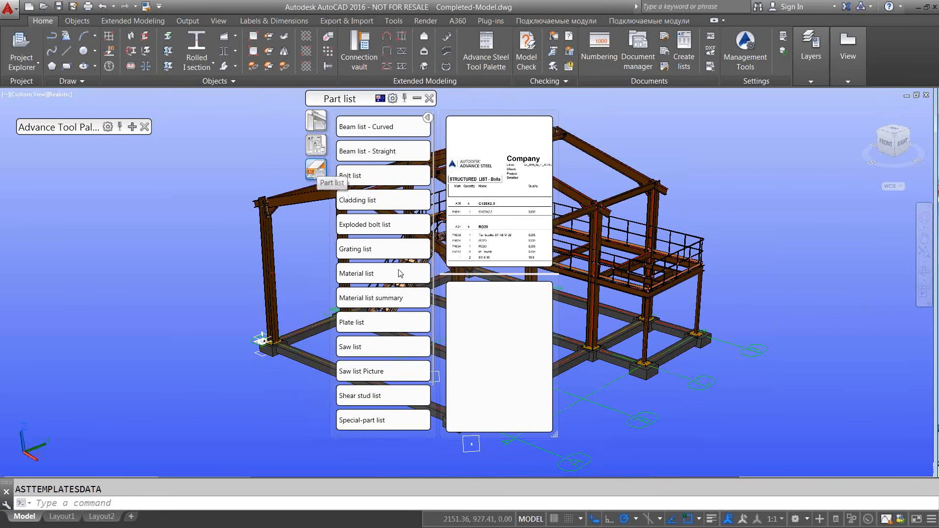
{"action": "mouse_move", "coordinate": [371, 371]}
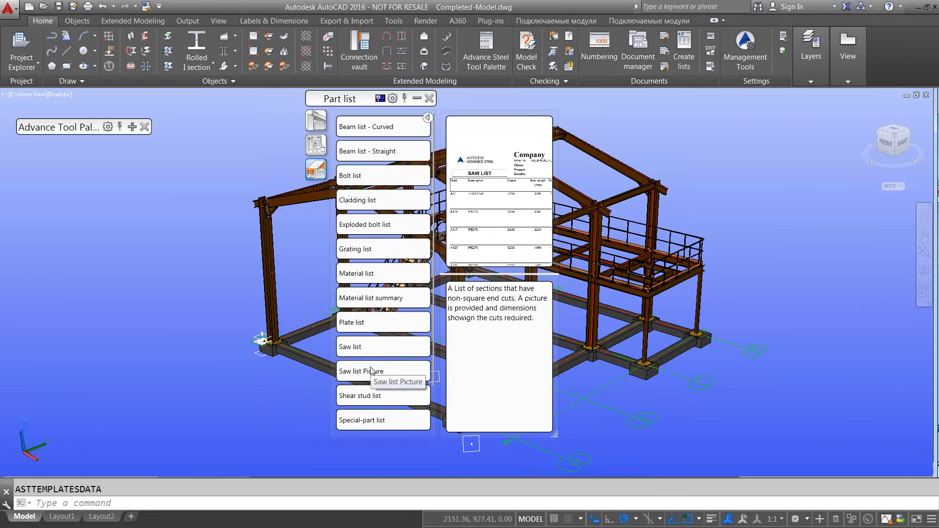
{"action": "left_click", "coordinate": [371, 371]}
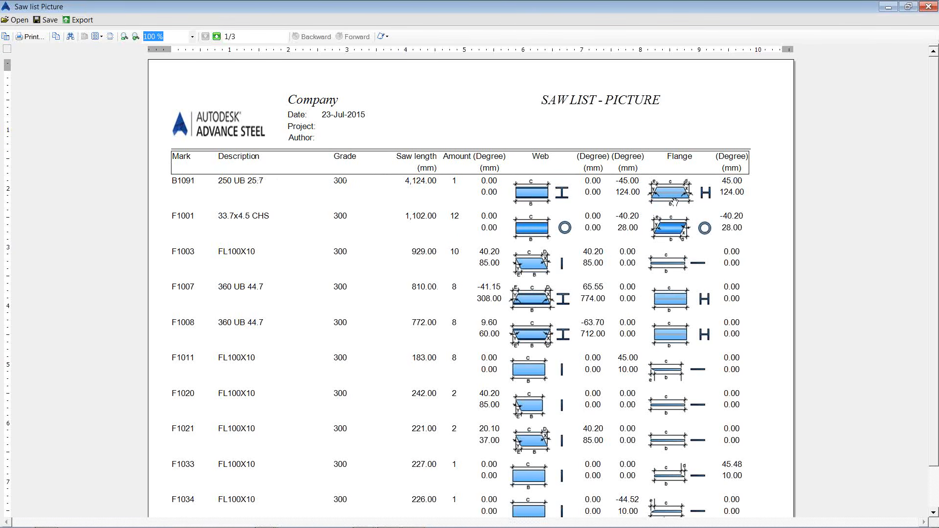
- Examine the saw lengths, cut angles and web and flange pictures across all three pages of the saw list
{"action": "scroll", "coordinate": [556, 342], "scroll_direction": "down", "scroll_amount": 1}
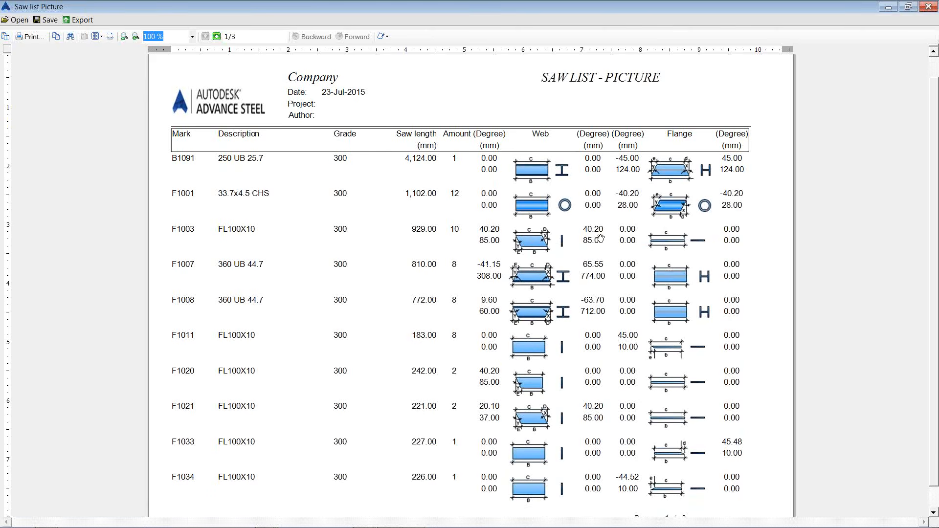
{"action": "scroll", "coordinate": [580, 408], "scroll_direction": "down", "scroll_amount": 1}
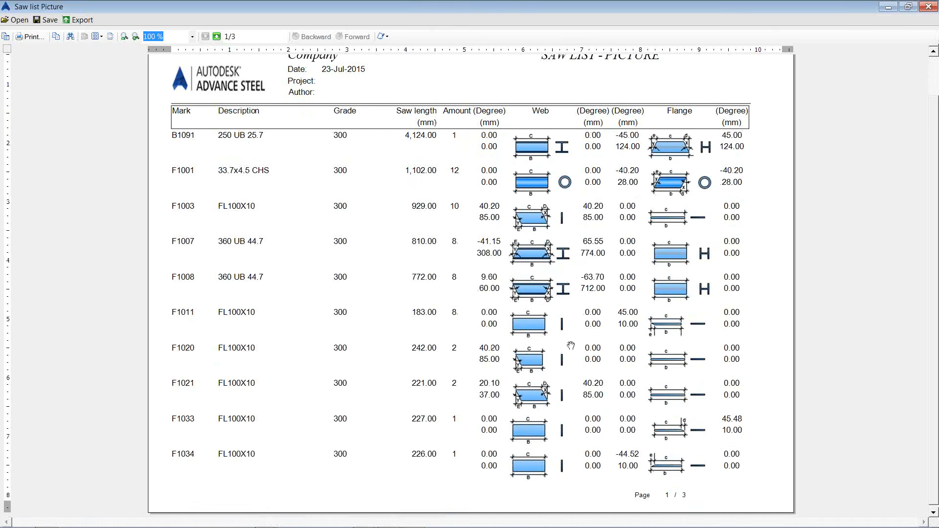
{"action": "left_click", "coordinate": [217, 36]}
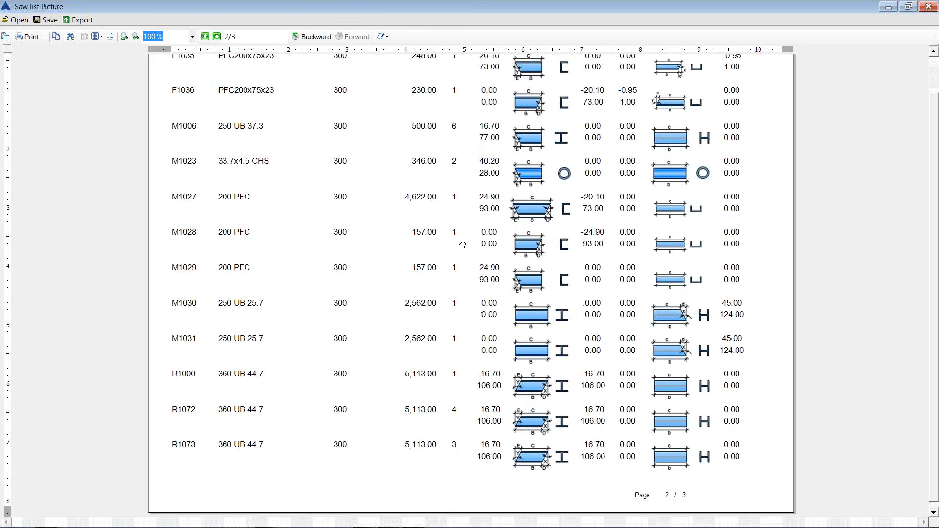
{"action": "left_click", "coordinate": [216, 36]}
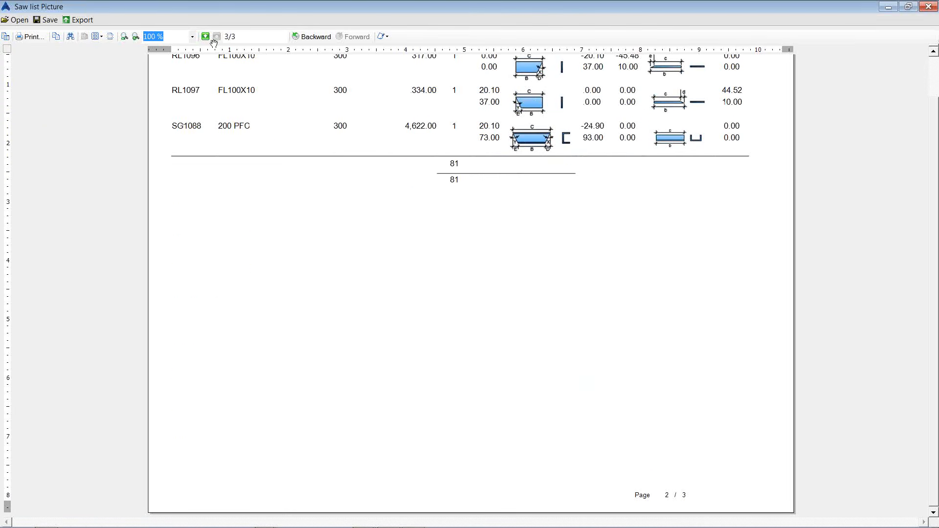
{"action": "scroll", "coordinate": [442, 166], "scroll_direction": "up", "scroll_amount": 2}
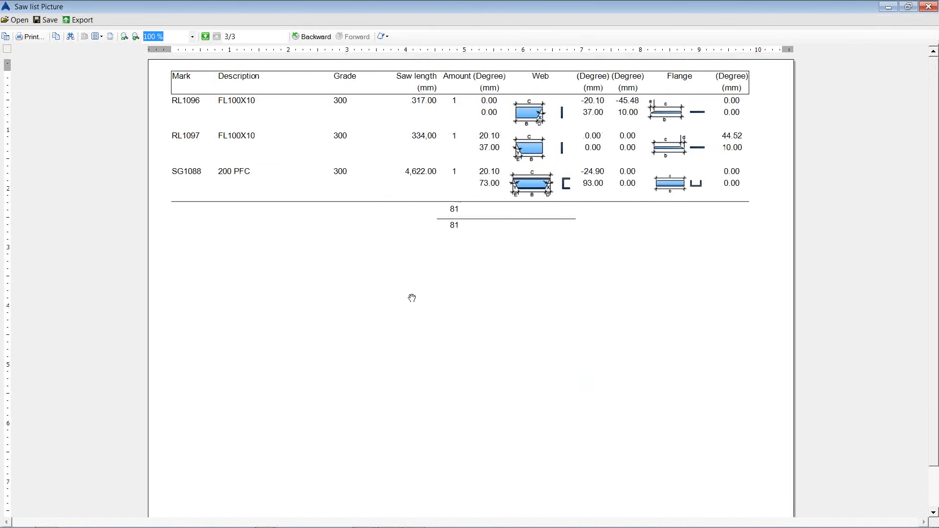
- Review the saw list's available export formats without exporting, and close the report
{"action": "left_click", "coordinate": [78, 20]}
{"action": "left_click", "coordinate": [218, 154]}
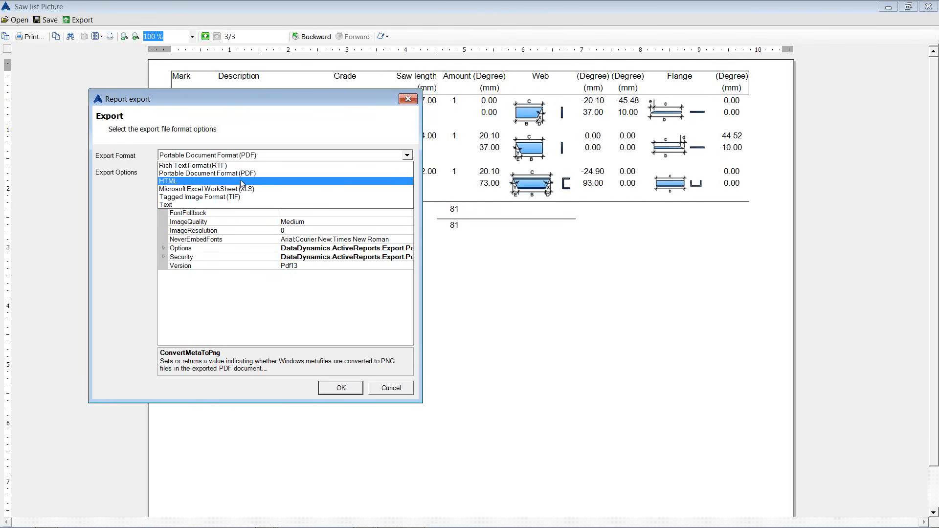
{"action": "left_click", "coordinate": [270, 309]}
{"action": "left_click", "coordinate": [391, 387]}
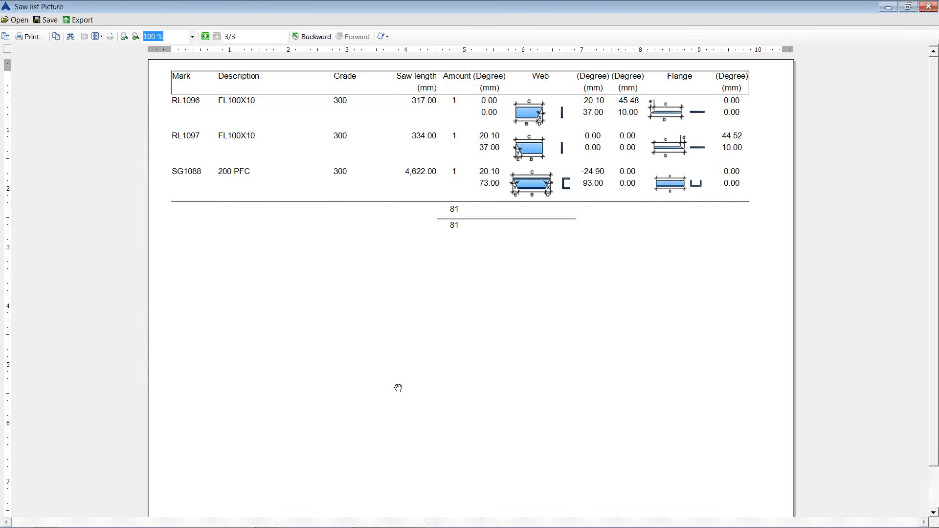
{"action": "left_click", "coordinate": [928, 6]}
{"action": "left_click", "coordinate": [491, 318]}
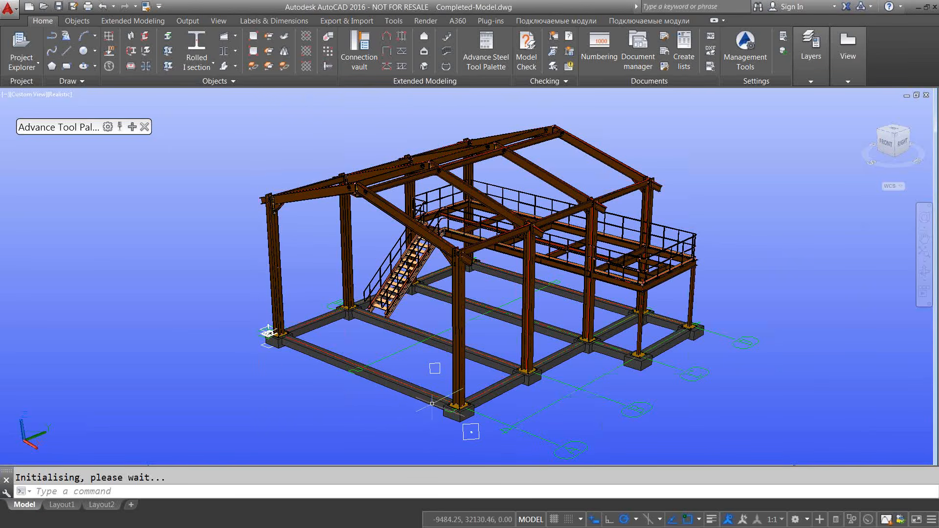
{"action": "scroll", "coordinate": [471, 431], "scroll_direction": "up", "scroll_amount": 5}
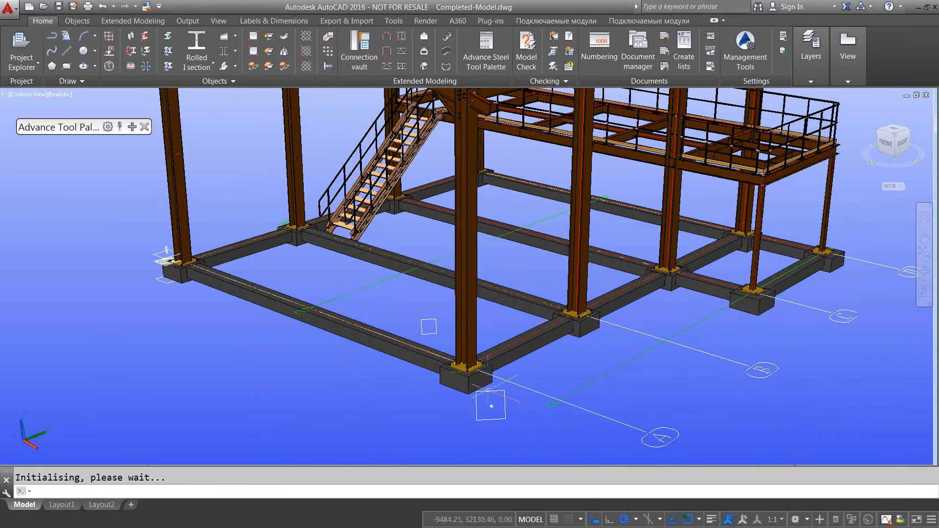
{"action": "scroll", "coordinate": [472, 385], "scroll_direction": "up", "scroll_amount": 3}
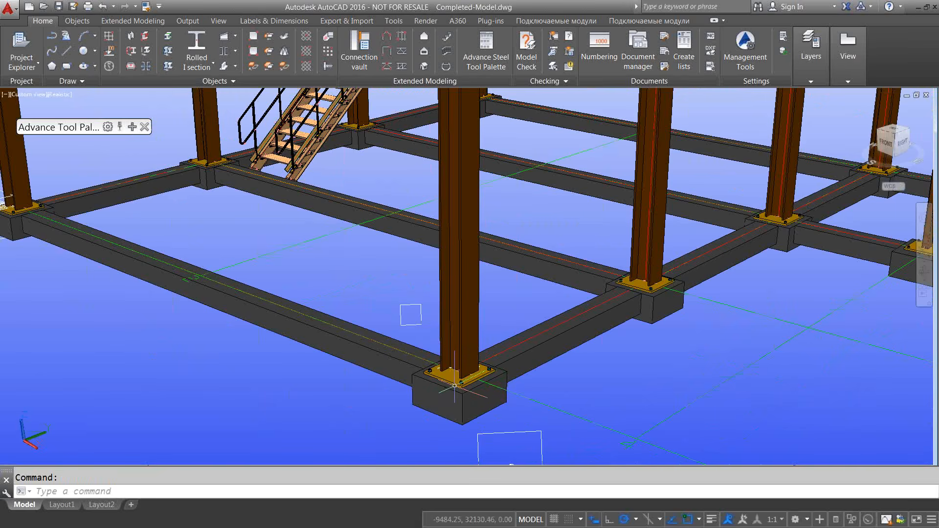
{"action": "scroll", "coordinate": [244, 308], "scroll_direction": "down", "scroll_amount": 3}
{"action": "middle_click_drag", "start_coordinate": [230, 303], "coordinate": [418, 360]}
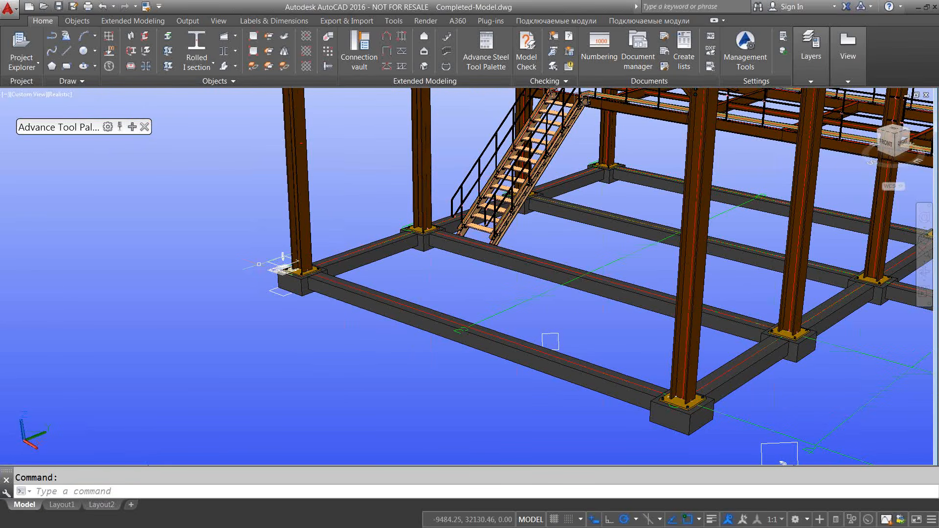
- Generate A1 anchor camera drawings for All Cameras Anchor, with drawing number 1, increment 1 and arrangement by position, ascending
{"action": "scroll", "coordinate": [779, 452], "scroll_direction": "down", "scroll_amount": 2}
{"action": "middle_click_drag", "start_coordinate": [753, 409], "coordinate": [690, 444]}
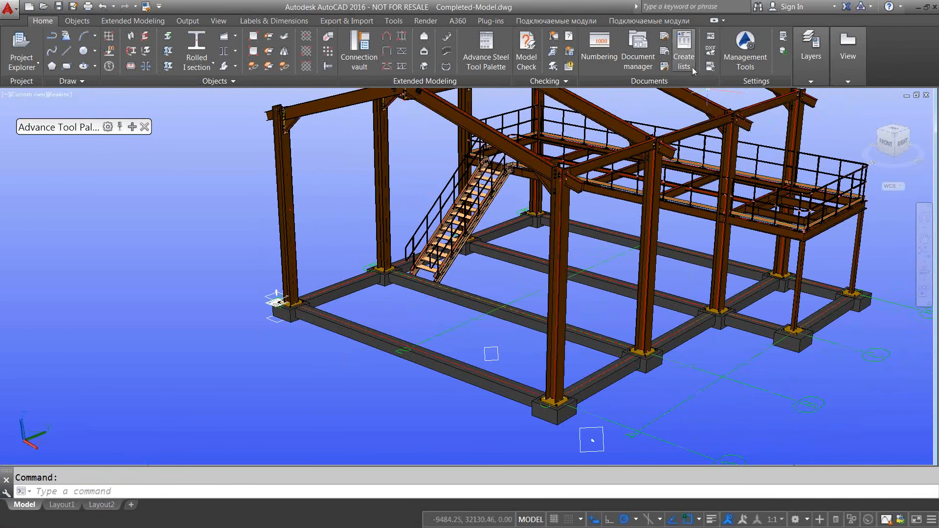
{"action": "left_click", "coordinate": [669, 54]}
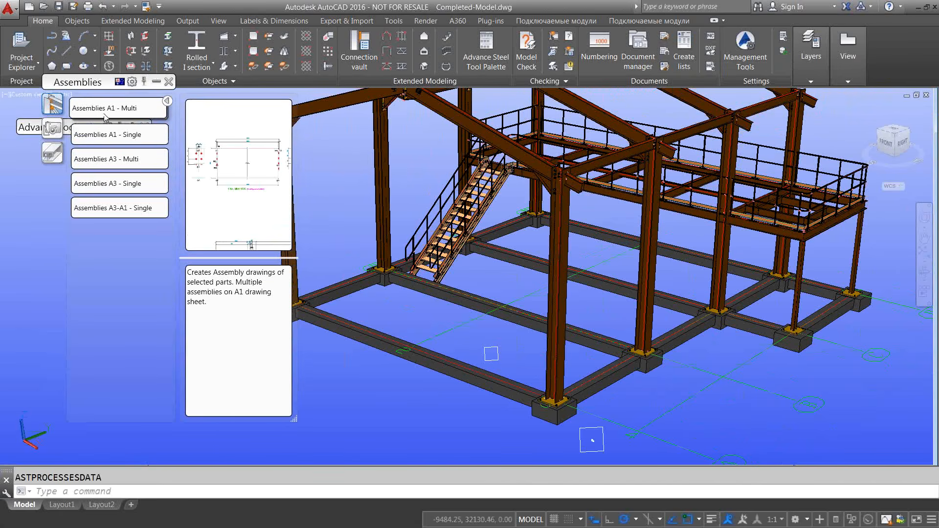
{"action": "left_click", "coordinate": [57, 132]}
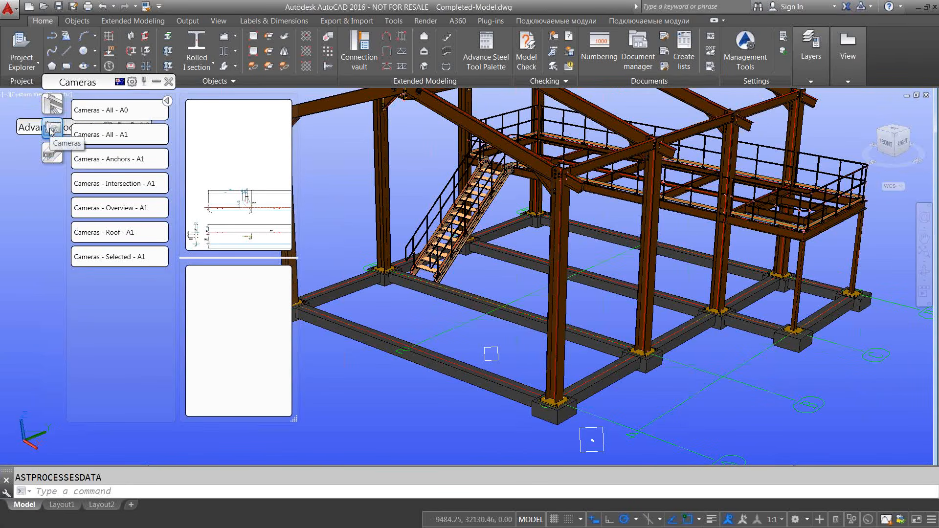
{"action": "left_click", "coordinate": [123, 167]}
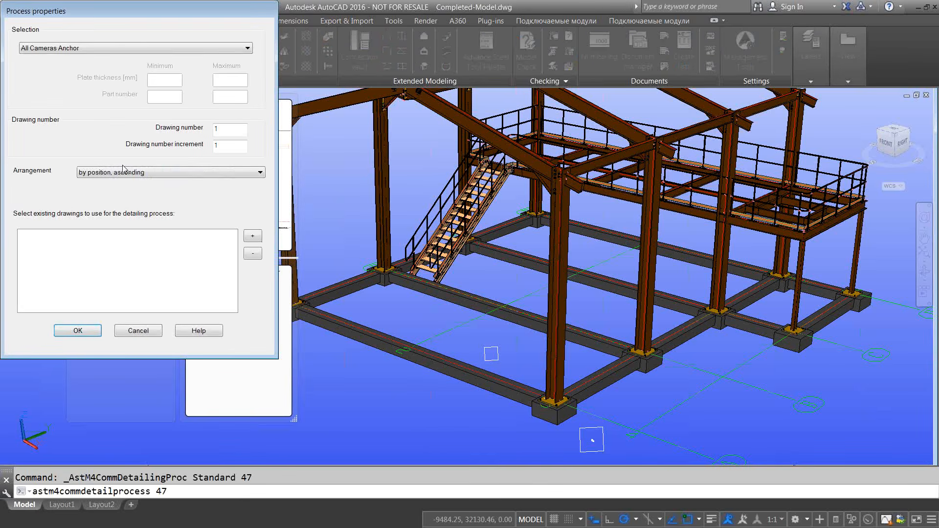
{"action": "left_click", "coordinate": [94, 331]}
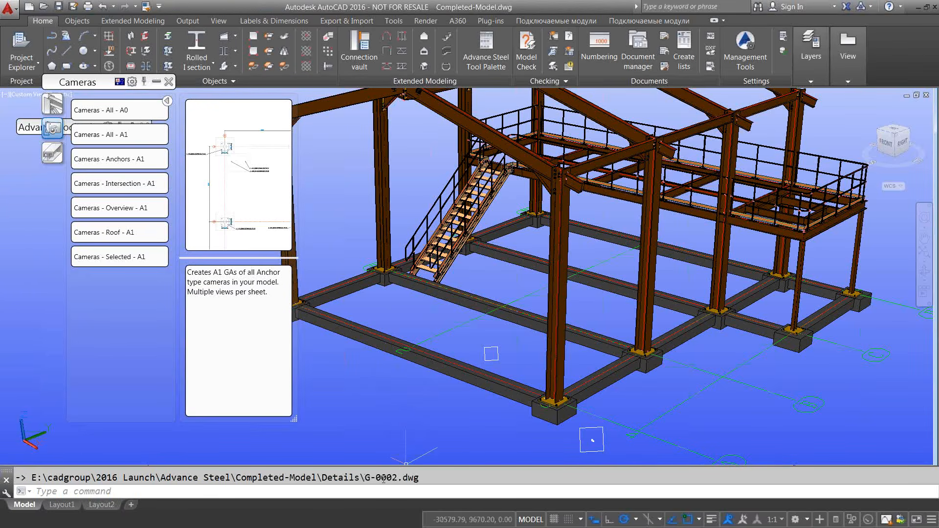
{"action": "left_click", "coordinate": [168, 82]}
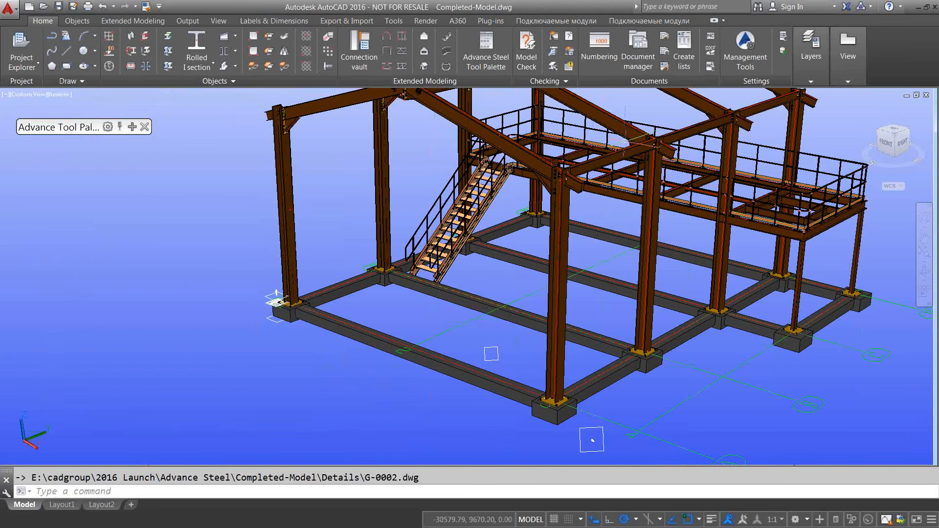
- Find the up-to-date detail drawing G-0002.dwg in the Document Manager, preview it and open it
{"action": "middle_click_drag", "start_coordinate": [577, 165], "coordinate": [579, 177]}
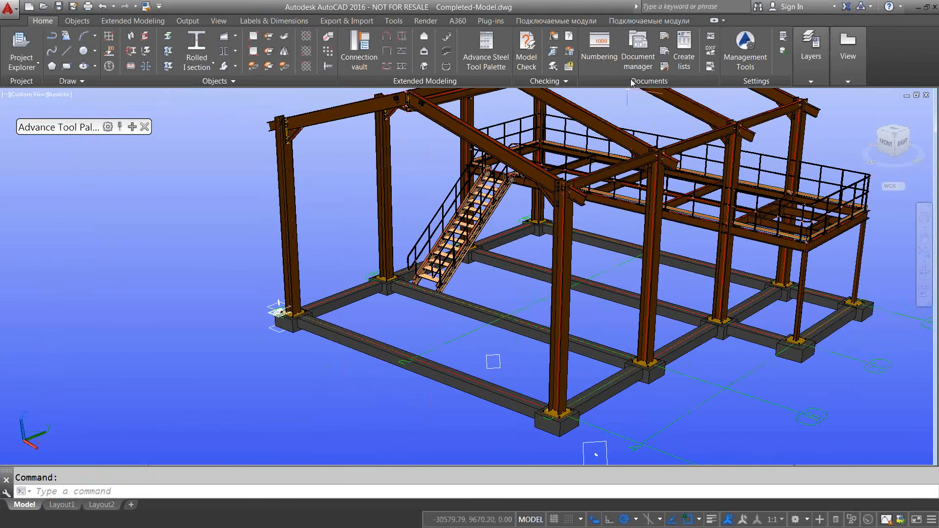
{"action": "left_click", "coordinate": [637, 63]}
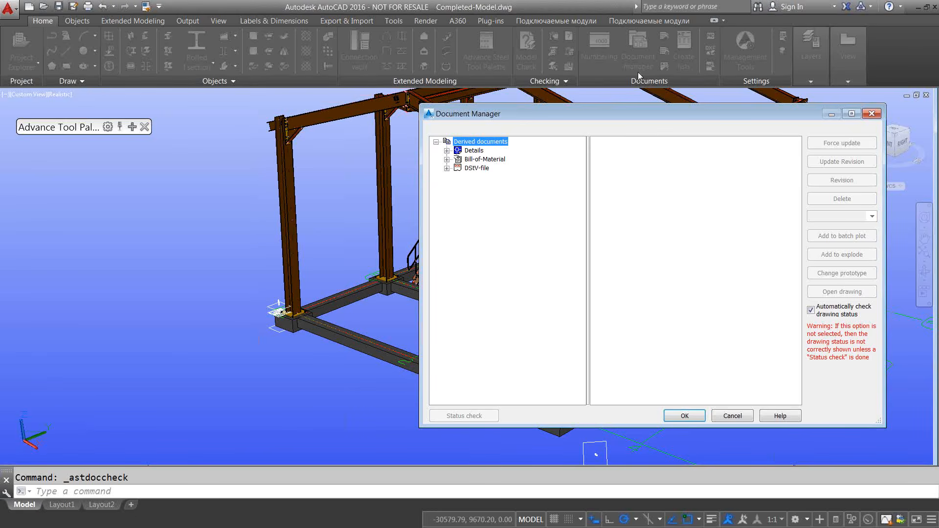
{"action": "left_click", "coordinate": [446, 150]}
{"action": "left_click", "coordinate": [457, 159]}
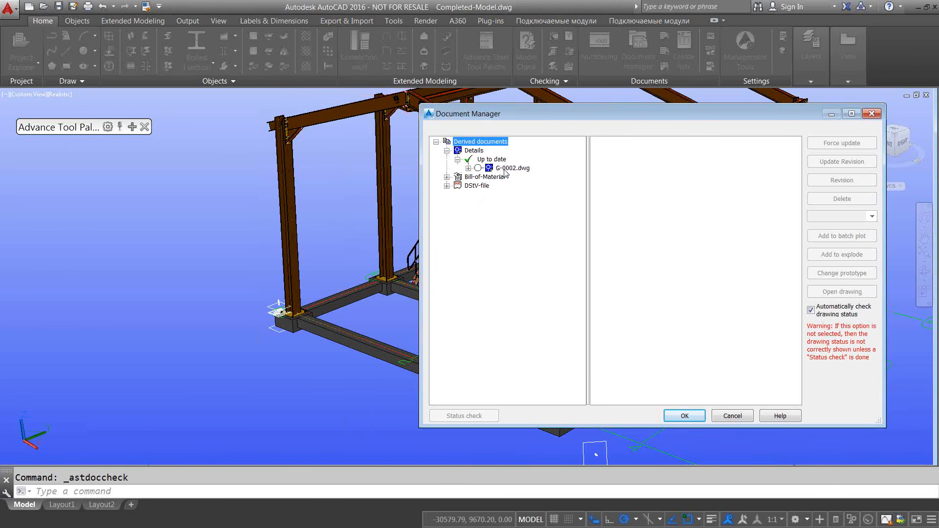
{"action": "left_click", "coordinate": [504, 169]}
{"action": "left_click", "coordinate": [643, 145]}
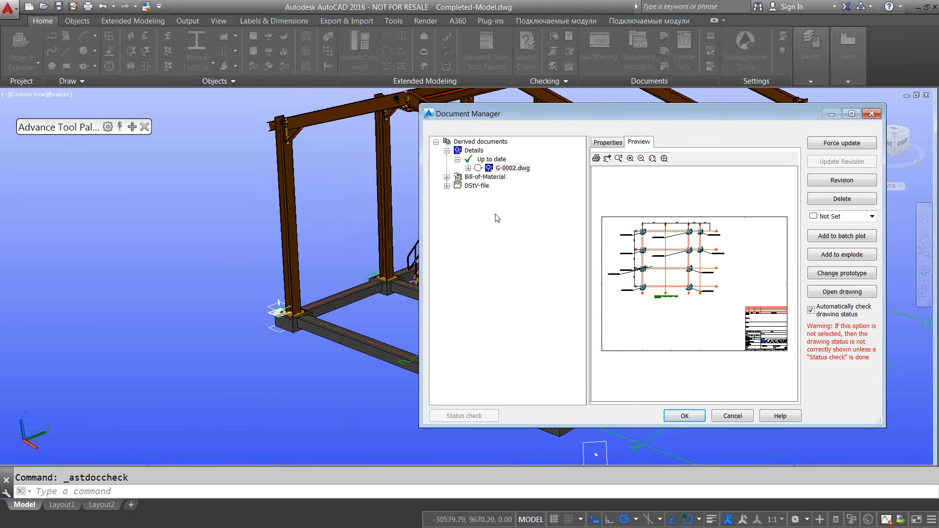
{"action": "double_click", "coordinate": [512, 168]}
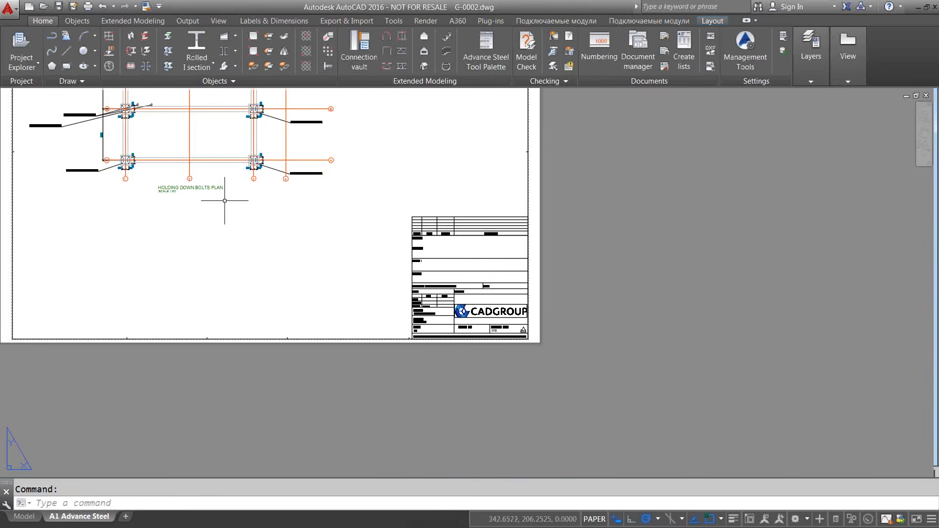
- Examine the holding down bolts plan, including the bolt labels, base plate dimensions and grid dimensions
{"action": "middle_click_drag", "start_coordinate": [239, 205], "coordinate": [380, 343]}
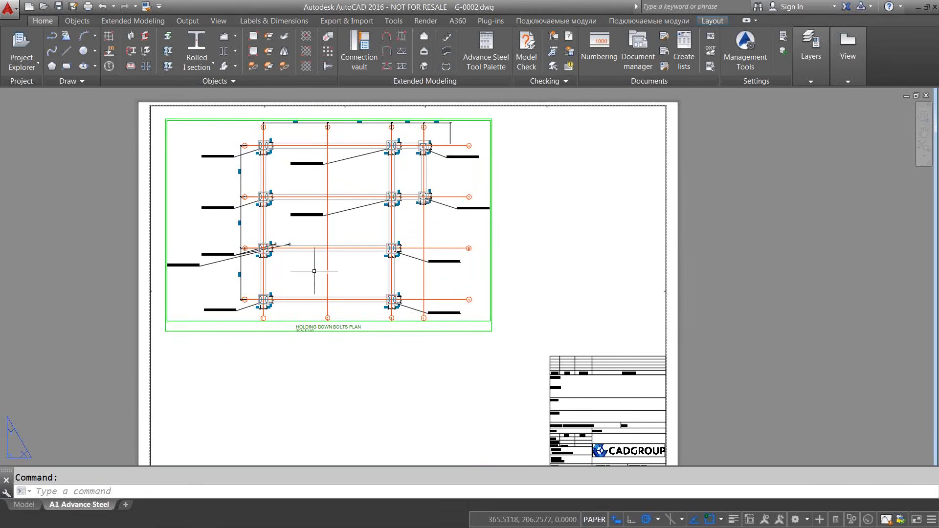
{"action": "scroll", "coordinate": [290, 250], "scroll_direction": "up", "scroll_amount": 2}
{"action": "scroll", "coordinate": [290, 250], "scroll_direction": "up", "scroll_amount": 2}
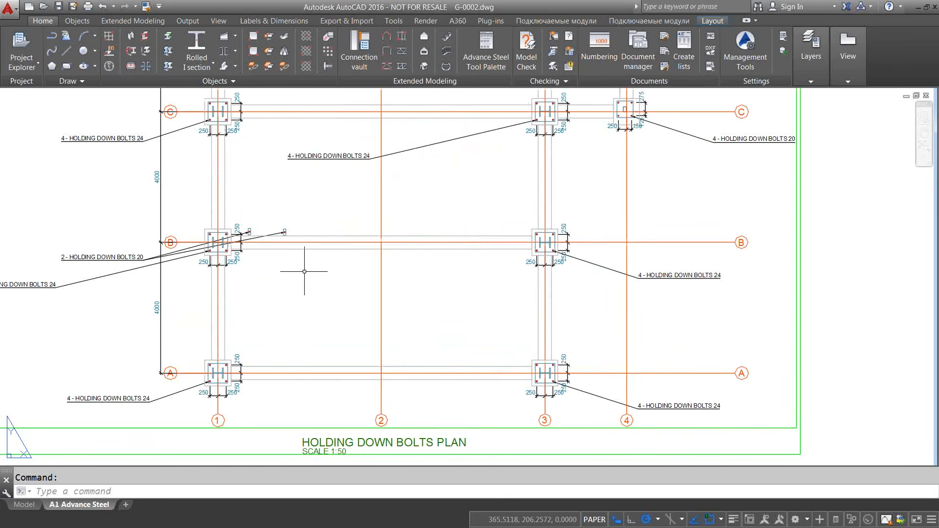
{"action": "scroll", "coordinate": [315, 234], "scroll_direction": "up", "scroll_amount": 2}
{"action": "middle_click_drag", "start_coordinate": [314, 231], "coordinate": [385, 358]}
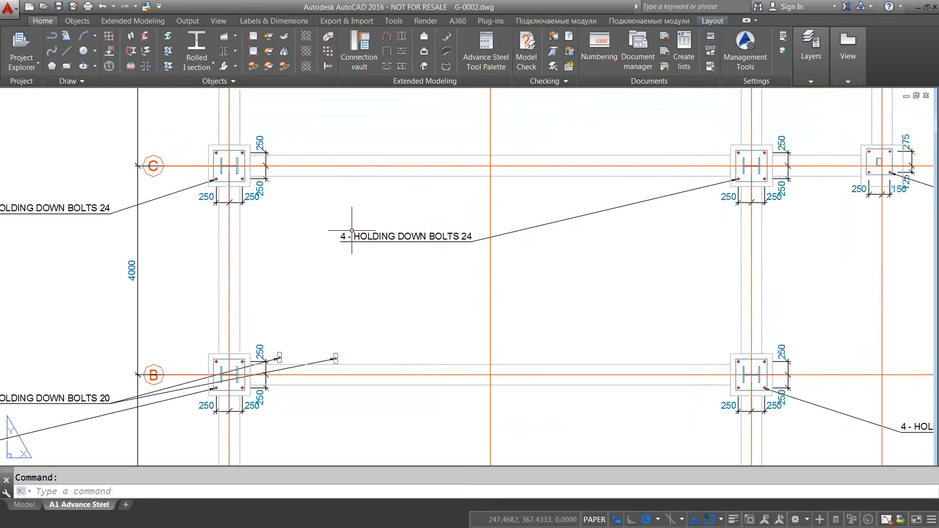
{"action": "middle_click_drag", "start_coordinate": [339, 235], "coordinate": [370, 335]}
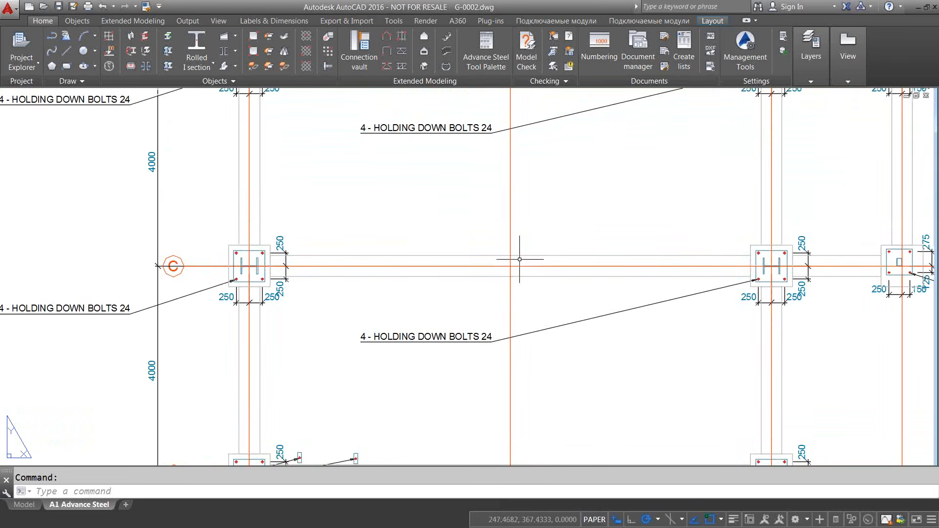
{"action": "scroll", "coordinate": [517, 259], "scroll_direction": "down", "scroll_amount": 2}
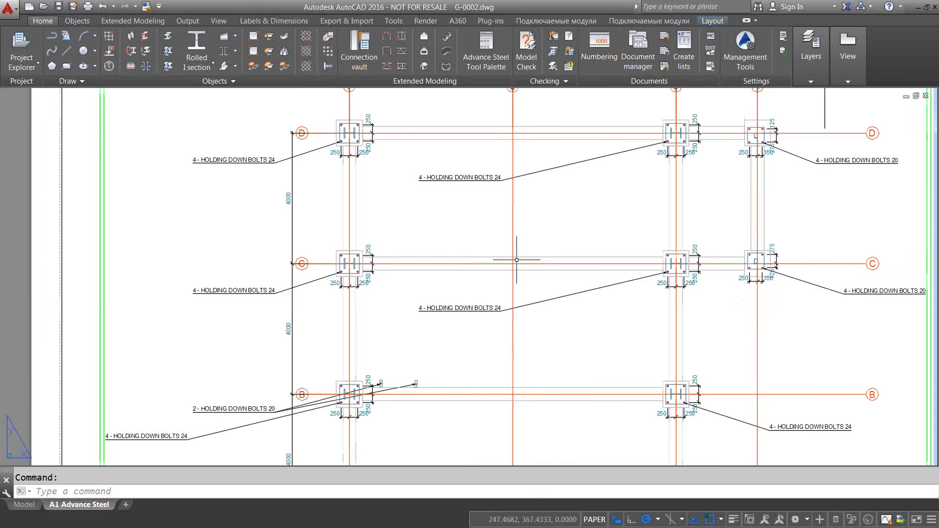
{"action": "middle_click_drag", "start_coordinate": [540, 222], "coordinate": [440, 307]}
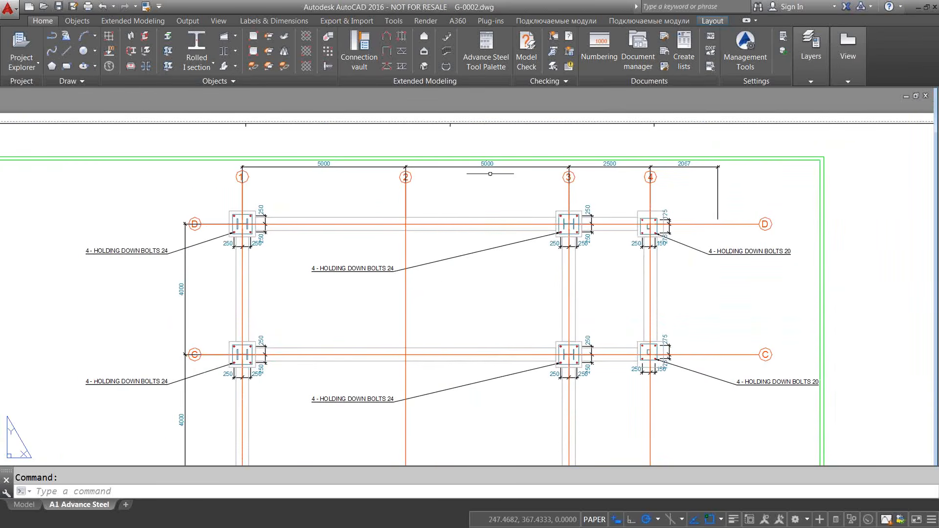
- Review the presentation and style options of the plan's upper grid dimension chain without changing them
{"action": "double_click", "coordinate": [495, 167]}
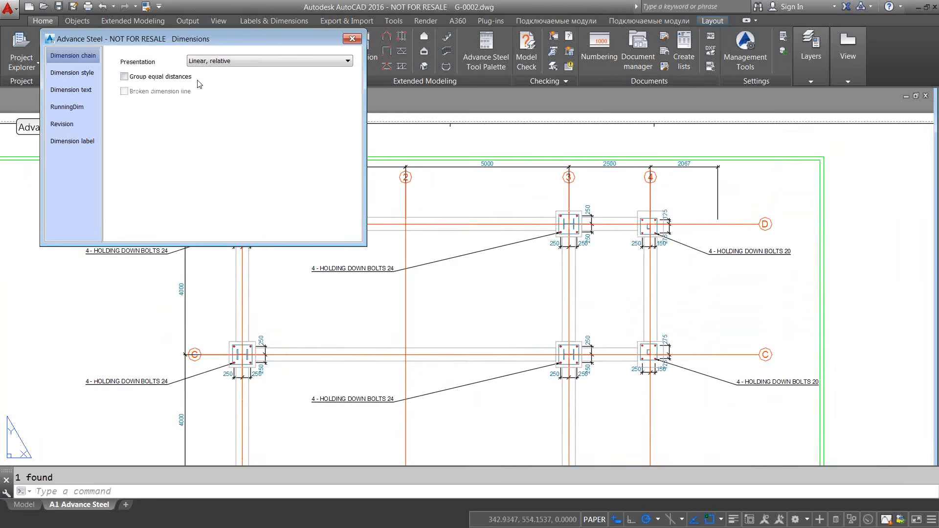
{"action": "left_click", "coordinate": [254, 63]}
{"action": "left_click", "coordinate": [255, 62]}
{"action": "left_click", "coordinate": [81, 74]}
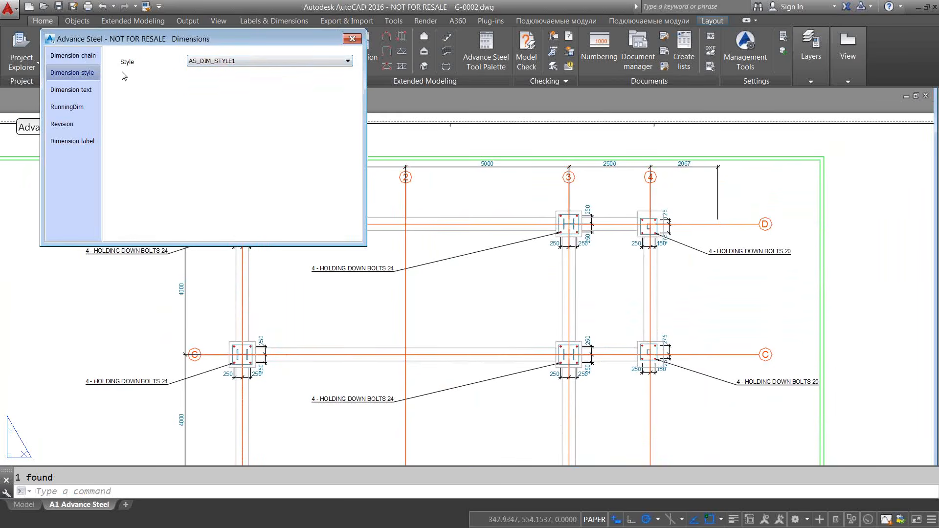
{"action": "left_click", "coordinate": [274, 61]}
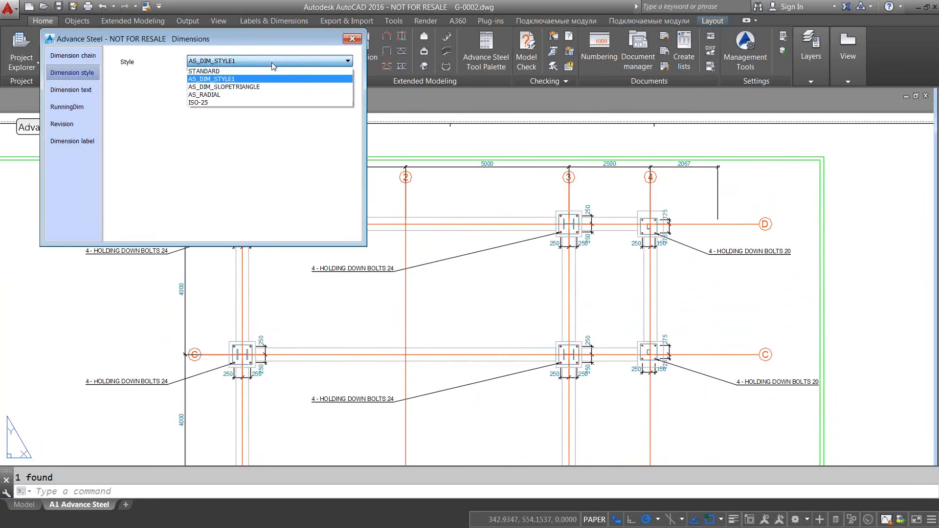
{"action": "left_click", "coordinate": [347, 40]}
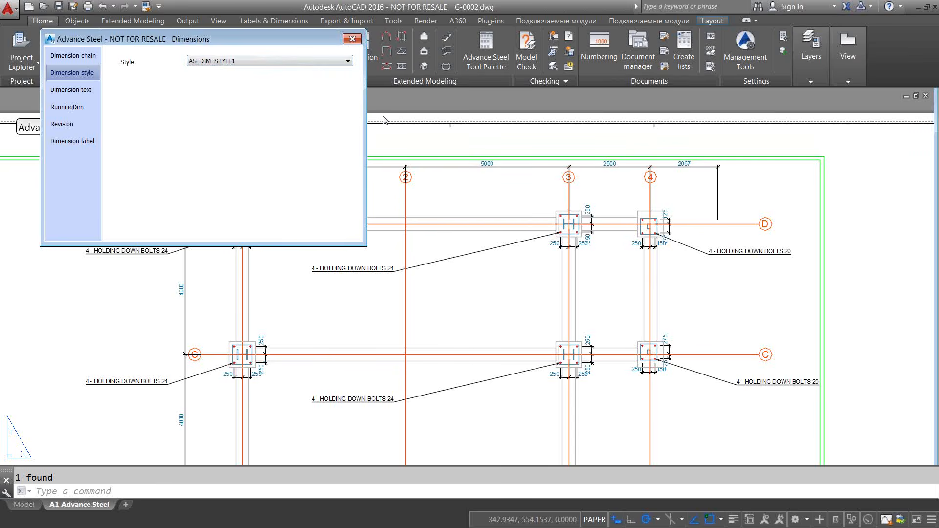
{"action": "left_click", "coordinate": [352, 39]}
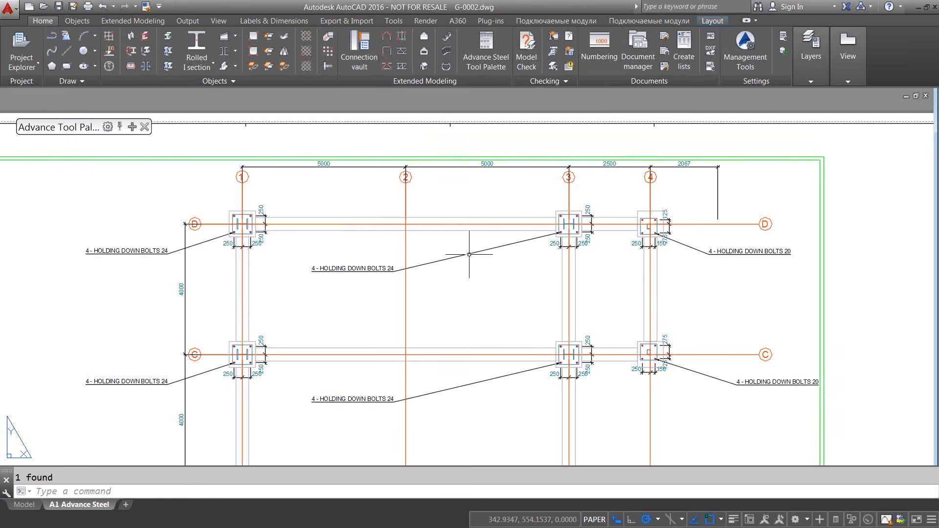
- Close the holding down bolts drawing and switch back to the Completed-Model drawing
{"action": "scroll", "coordinate": [472, 253], "scroll_direction": "down", "scroll_amount": 2}
{"action": "middle_click_drag", "start_coordinate": [479, 306], "coordinate": [453, 224]}
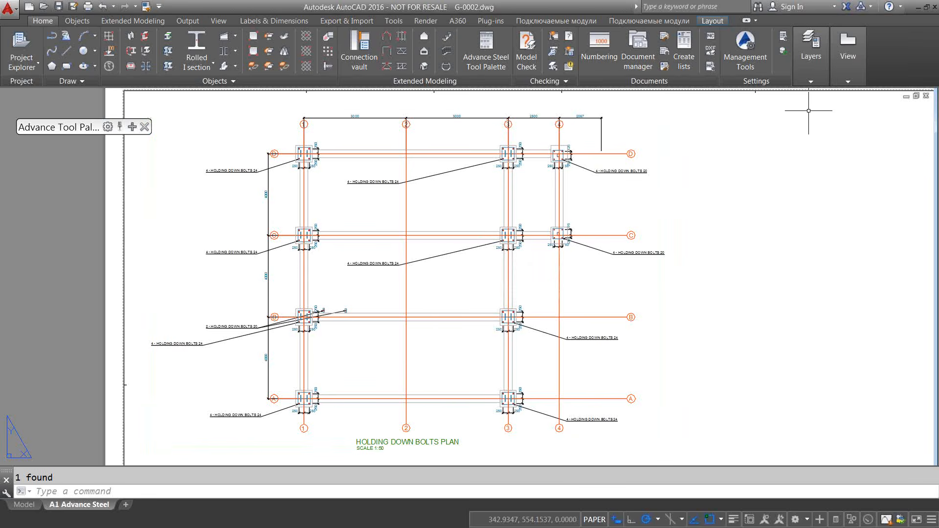
{"action": "left_click", "coordinate": [925, 96]}
{"action": "left_click", "coordinate": [452, 296]}
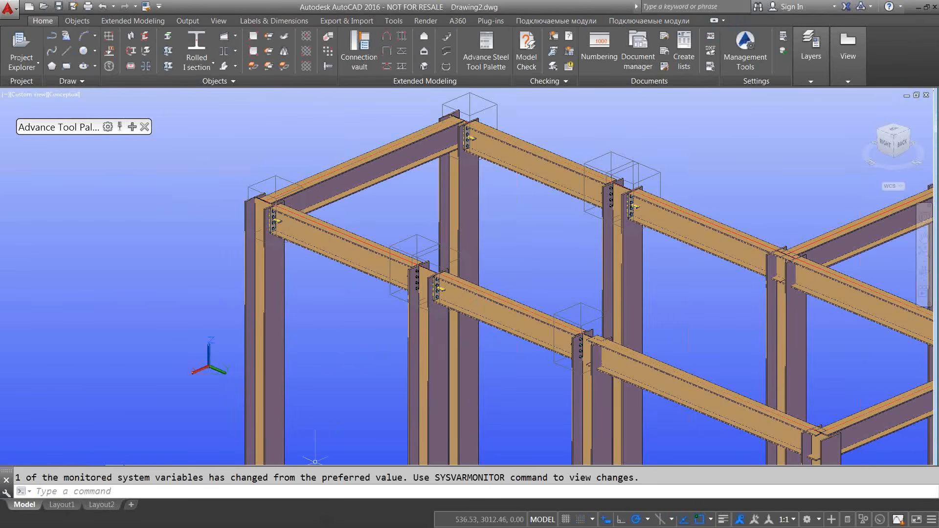
{"action": "key", "text": "super"}
{"action": "left_click", "coordinate": [265, 516]}
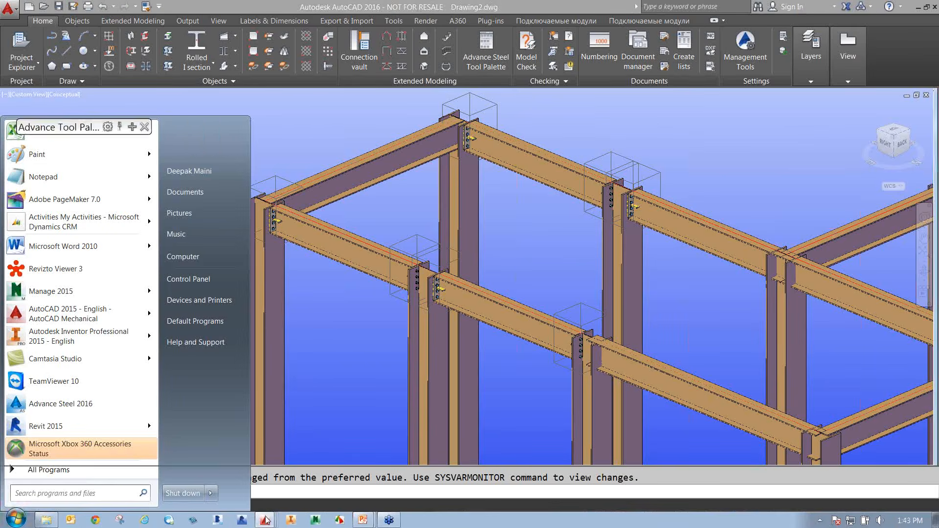
{"action": "left_click", "coordinate": [257, 463]}
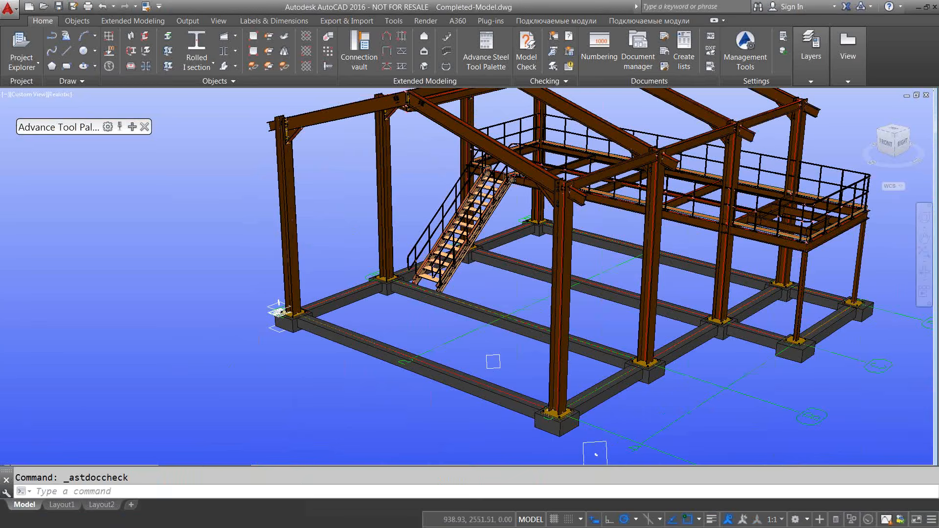
- Open the joint properties of the base plate at the second column along the near side of the foundation
{"action": "scroll", "coordinate": [553, 424], "scroll_direction": "up", "scroll_amount": 1}
{"action": "middle_click_drag", "start_coordinate": [562, 440], "coordinate": [484, 344]}
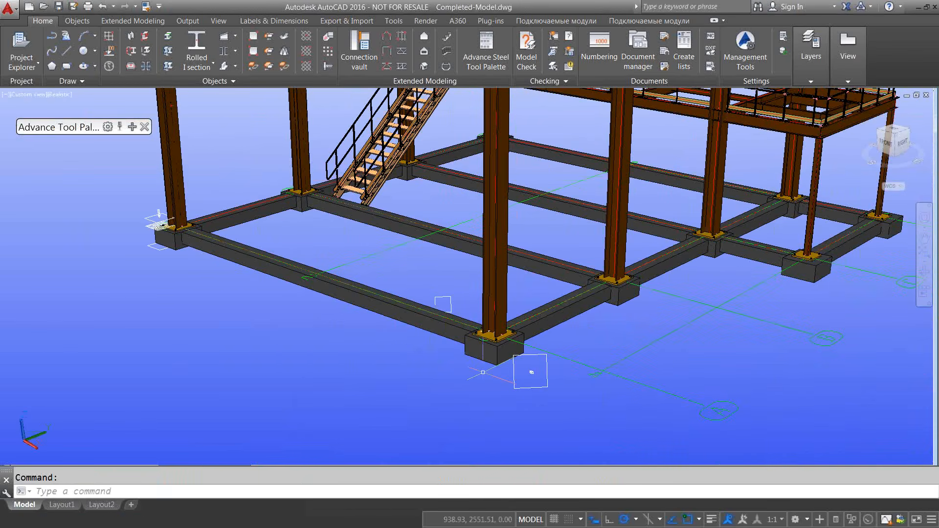
{"action": "scroll", "coordinate": [504, 336], "scroll_direction": "up", "scroll_amount": 1}
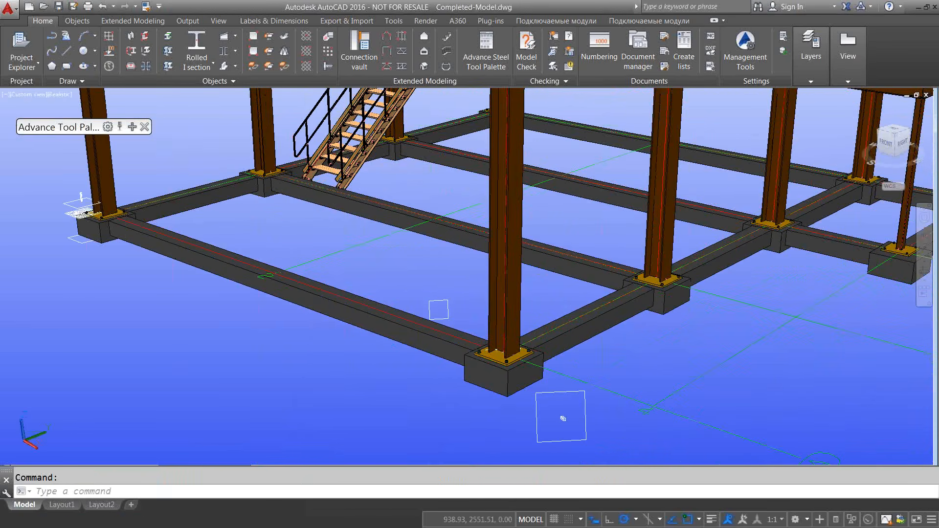
{"action": "scroll", "coordinate": [505, 337], "scroll_direction": "up", "scroll_amount": 1}
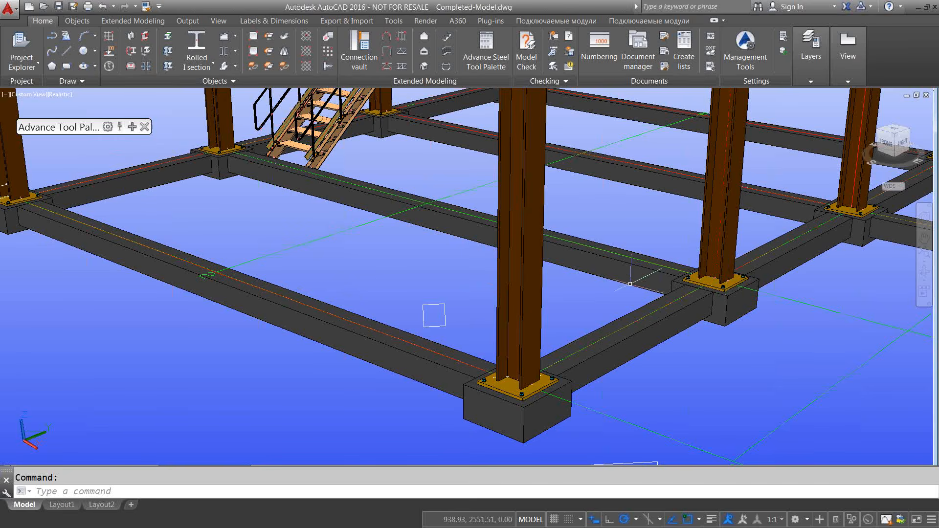
{"action": "left_click", "coordinate": [701, 283]}
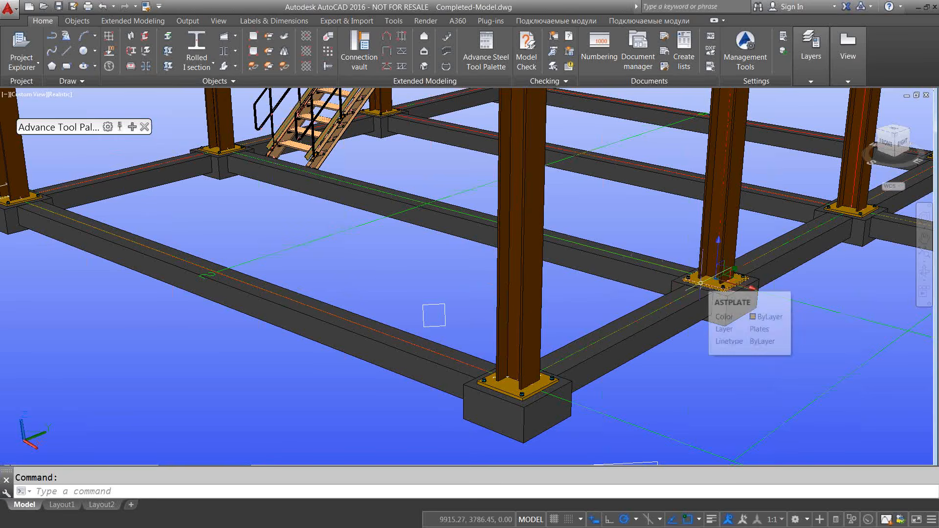
{"action": "right_click", "coordinate": [702, 283]}
{"action": "left_click", "coordinate": [748, 364]}
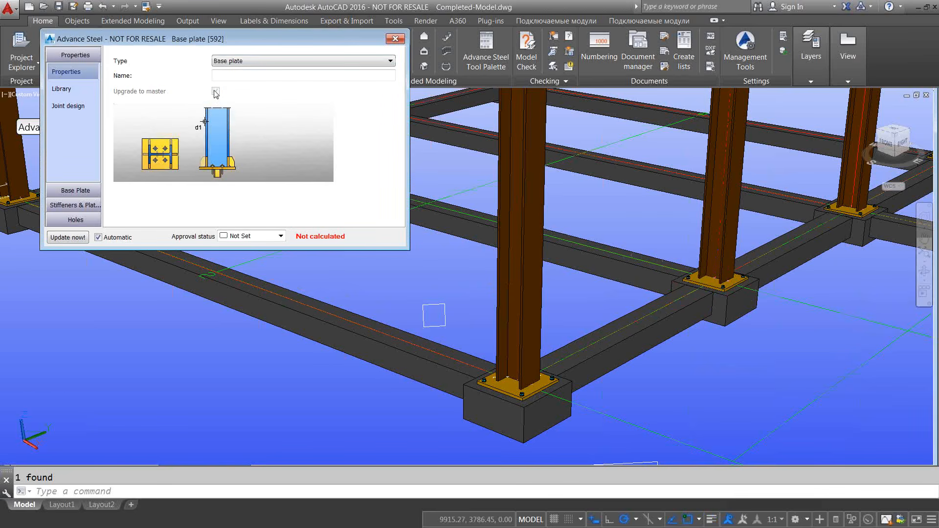
- Set the anchor diameter of the base plate joint to 30.00 mm and close the joint properties
{"action": "left_click", "coordinate": [86, 205]}
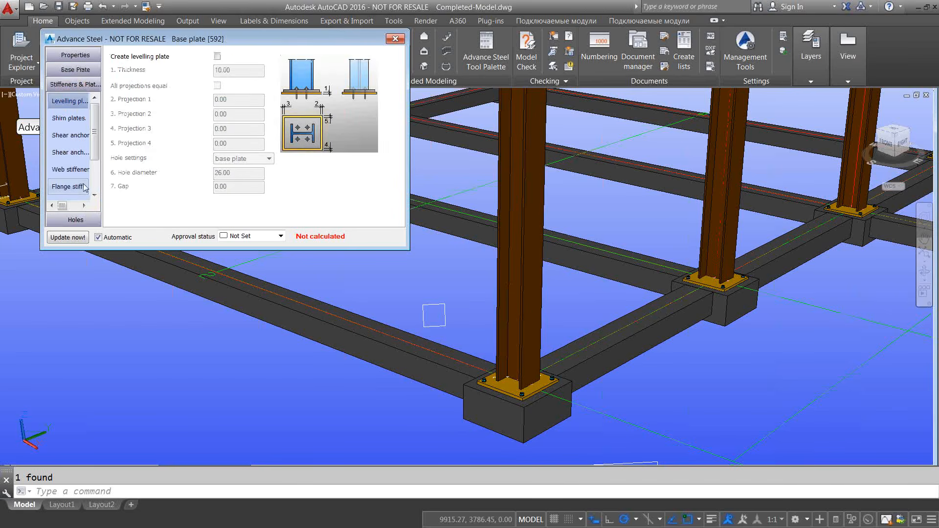
{"action": "left_click", "coordinate": [69, 135]}
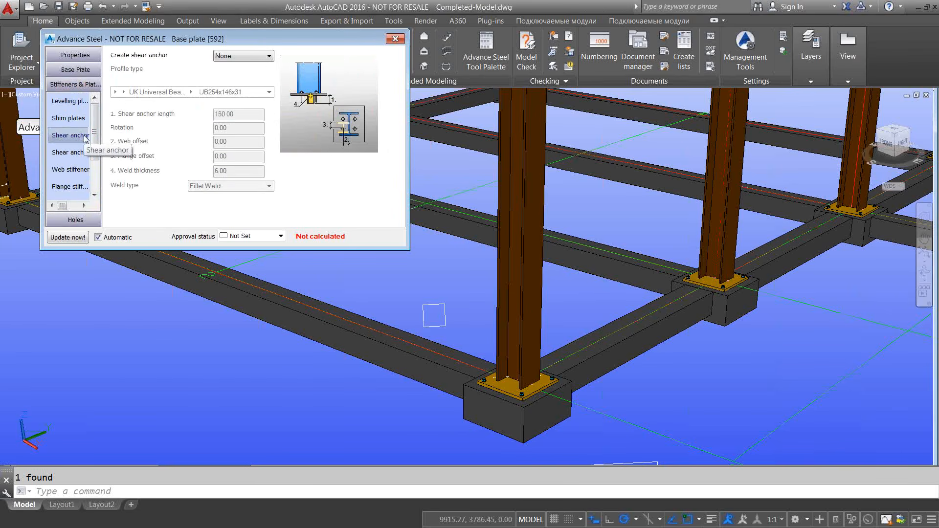
{"action": "left_click", "coordinate": [75, 219]}
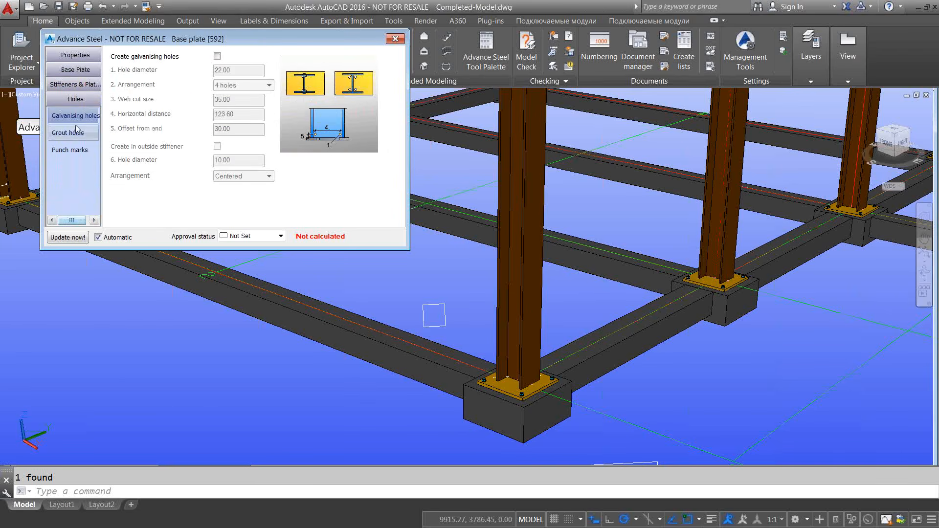
{"action": "left_click", "coordinate": [80, 72]}
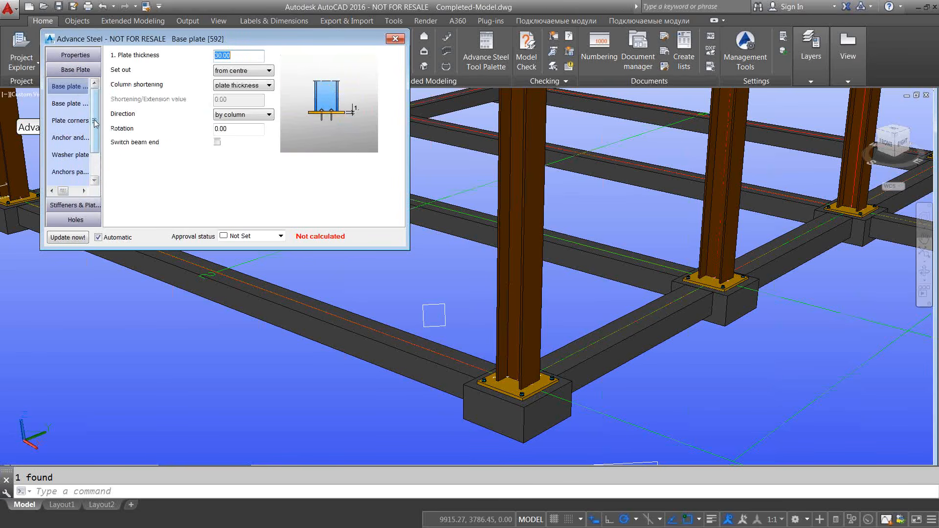
{"action": "left_click", "coordinate": [72, 139]}
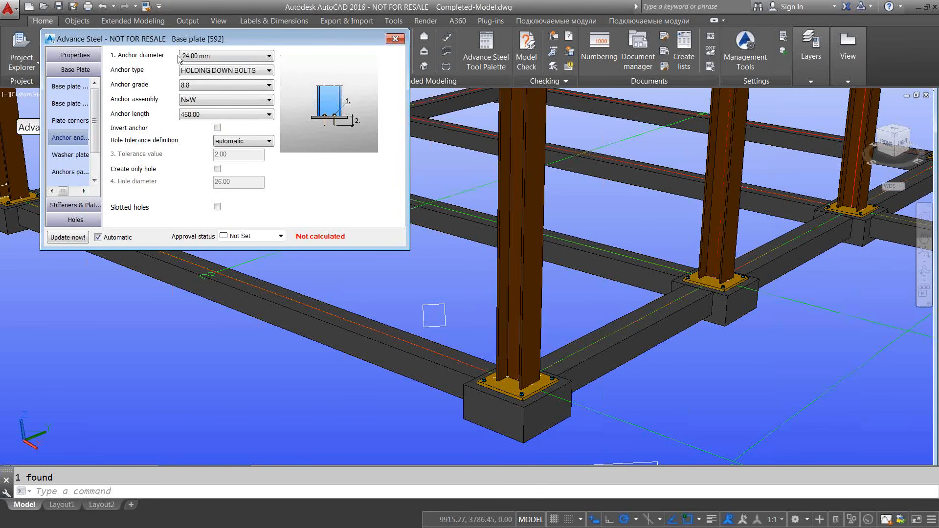
{"action": "left_click", "coordinate": [195, 57]}
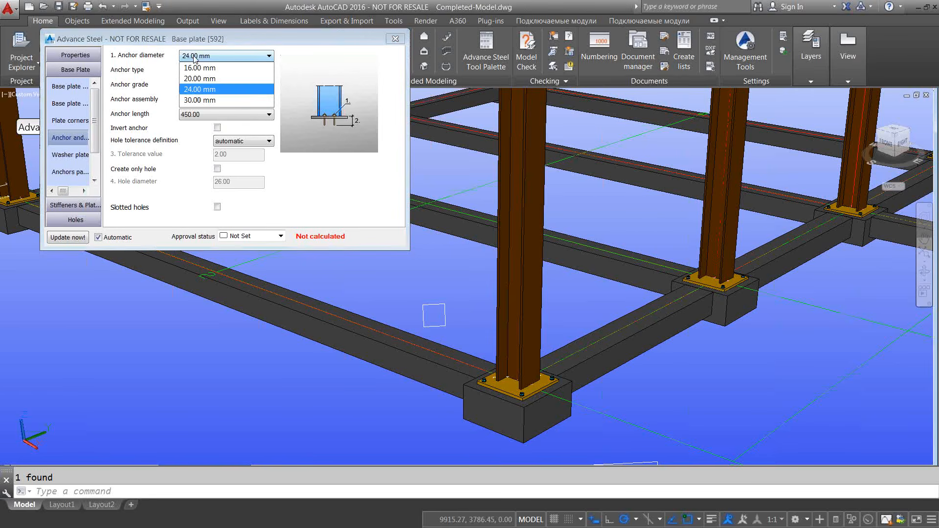
{"action": "left_click", "coordinate": [201, 99]}
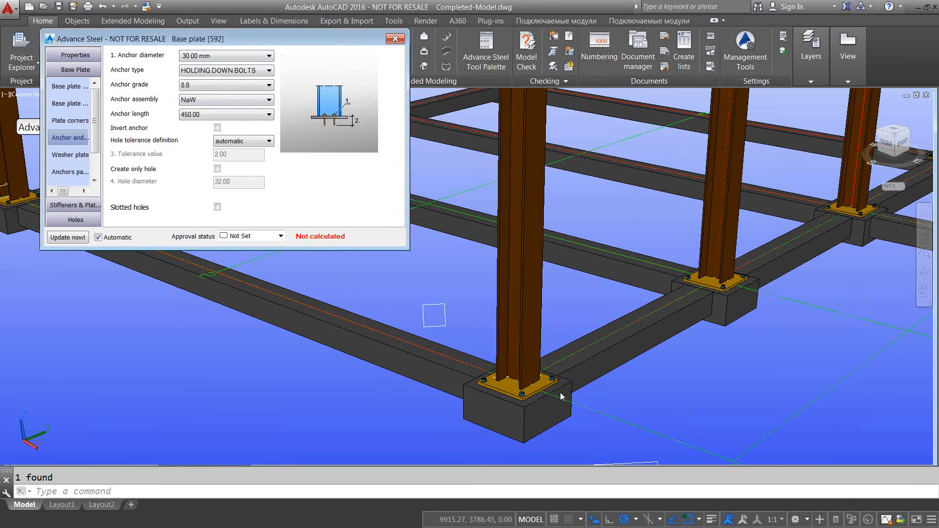
{"action": "left_click", "coordinate": [395, 38]}
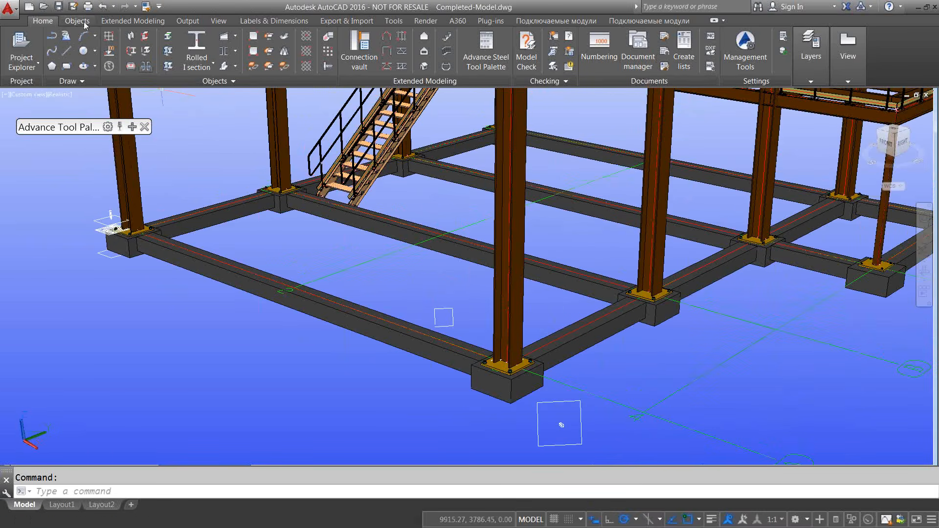
- Save the model, run the numbering again and close the resulting part mark list
{"action": "left_click", "coordinate": [58, 7]}
{"action": "left_click", "coordinate": [187, 20]}
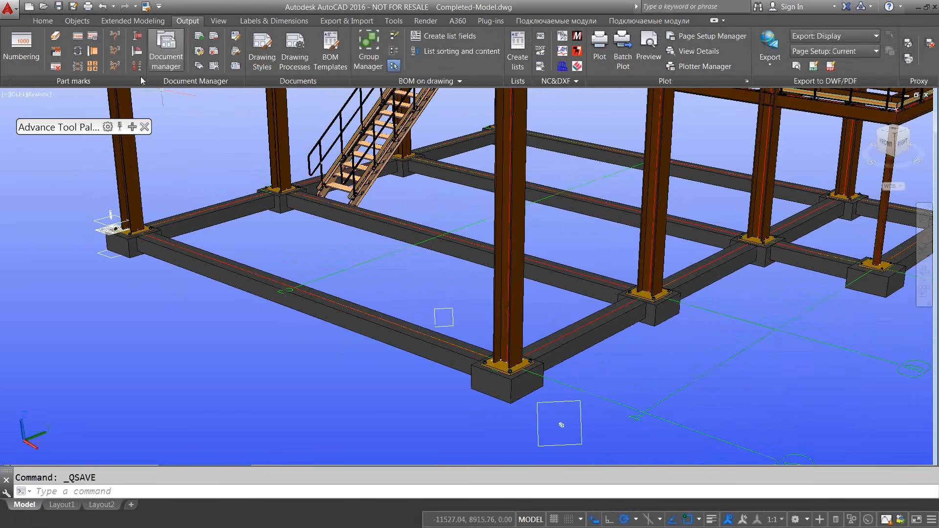
{"action": "left_click", "coordinate": [21, 49]}
{"action": "left_click", "coordinate": [419, 436]}
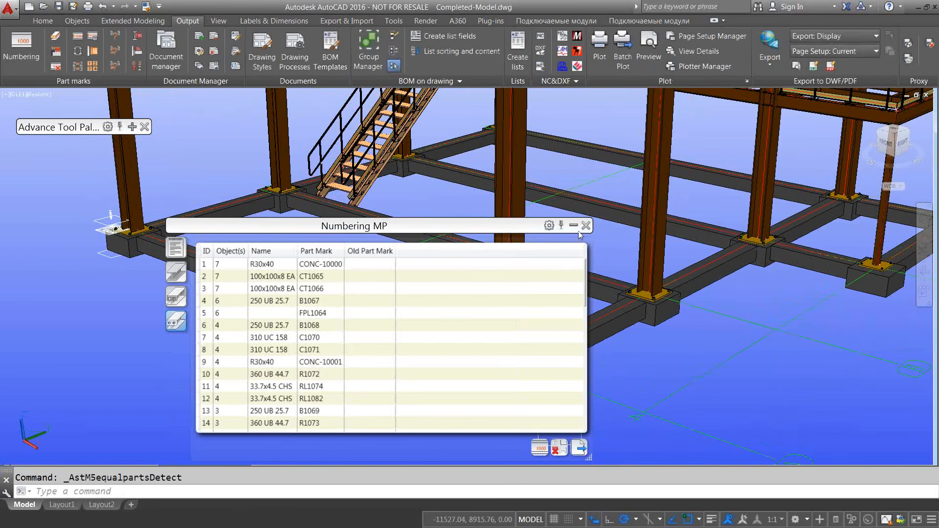
{"action": "left_click", "coordinate": [585, 225]}
- Start a revision update of the G-0002.dwg detail drawing in the Document Manager
{"action": "left_click", "coordinate": [43, 21]}
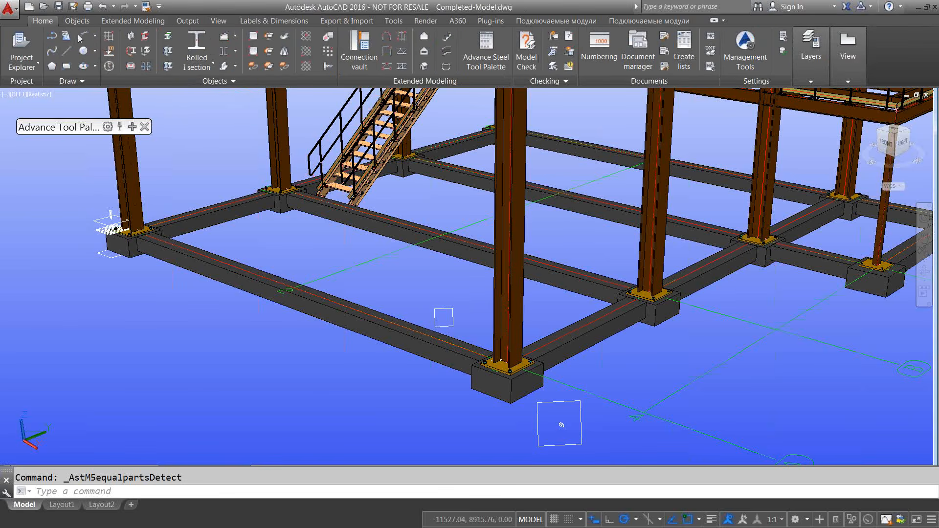
{"action": "left_click", "coordinate": [637, 49]}
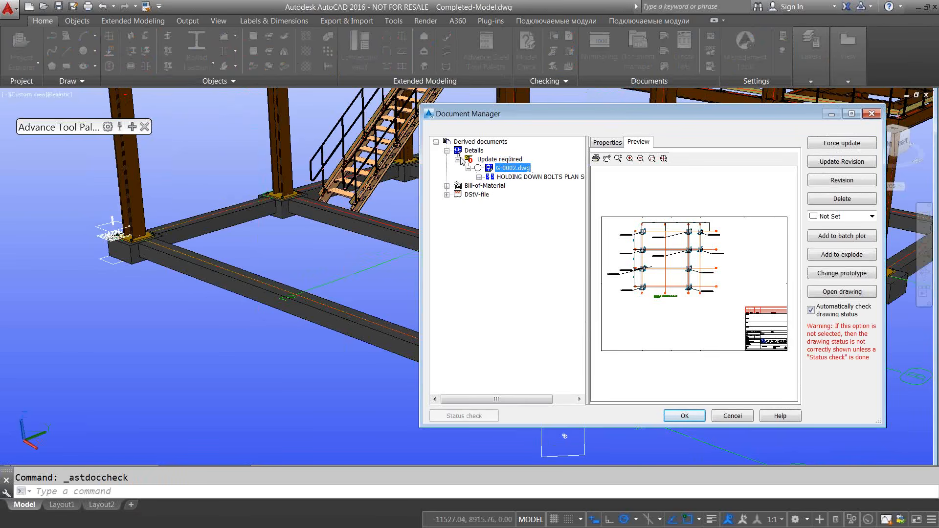
{"action": "right_click", "coordinate": [501, 169]}
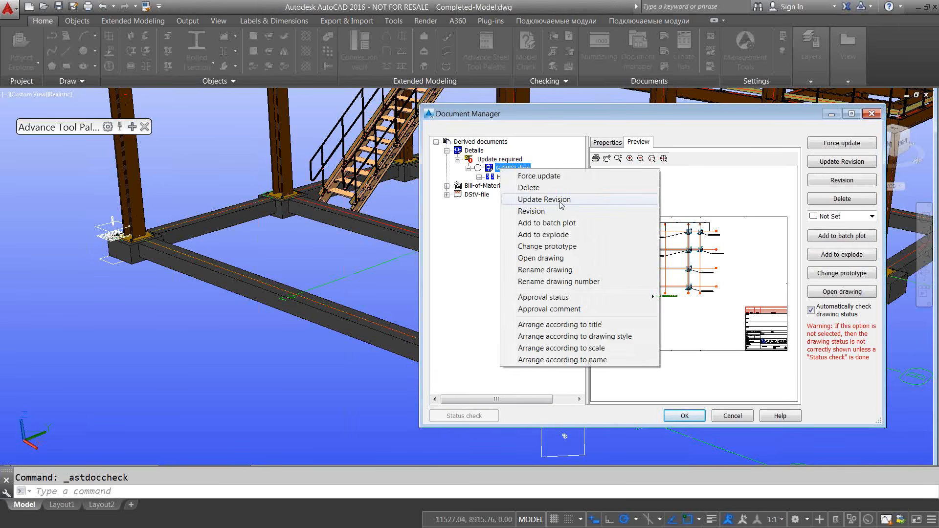
{"action": "left_click", "coordinate": [543, 199]}
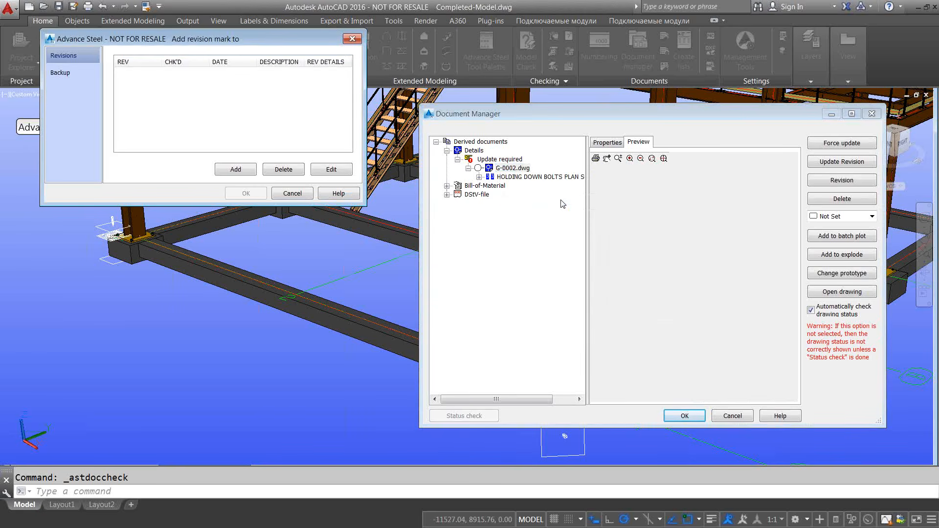
- Add revision mark A with the checker's initials and a description of the requested bolt diameter change to 30mm, and update the drawing
{"action": "left_click", "coordinate": [235, 169]}
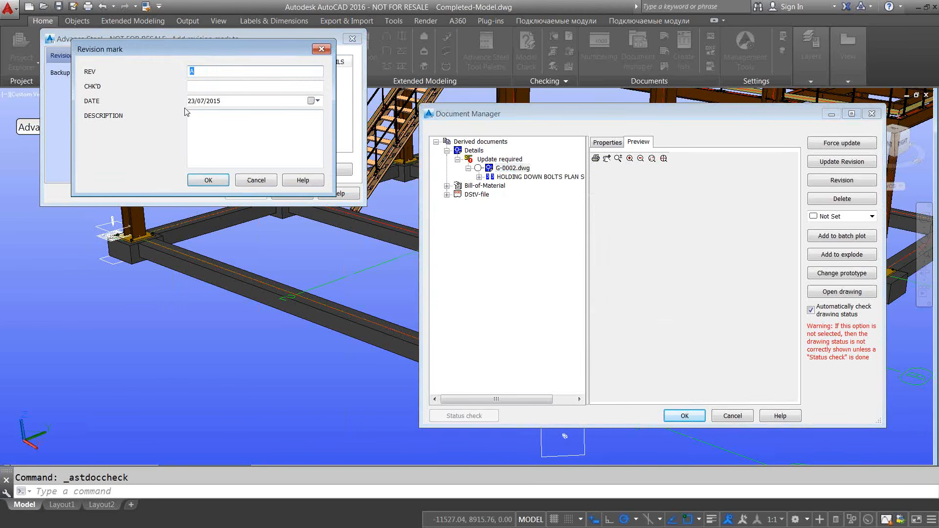
{"action": "left_click", "coordinate": [222, 85]}
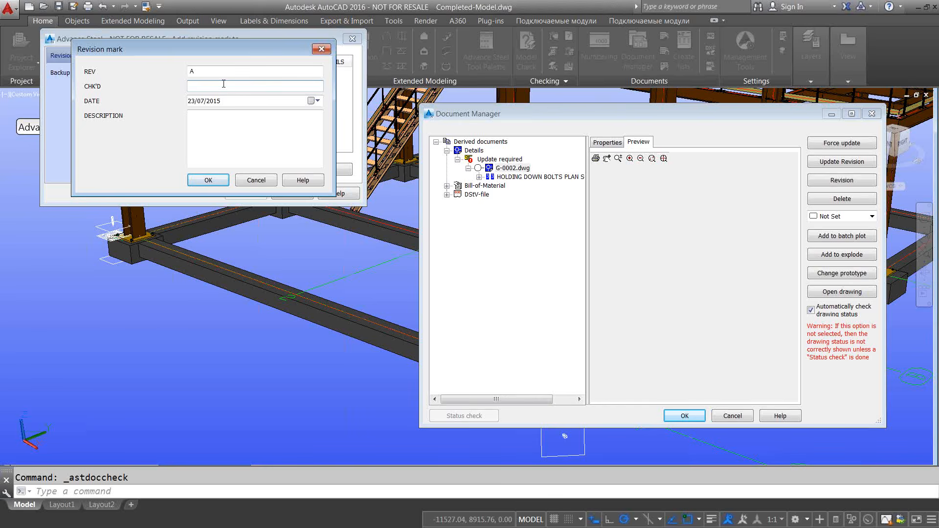
{"action": "left_click", "coordinate": [235, 127]}
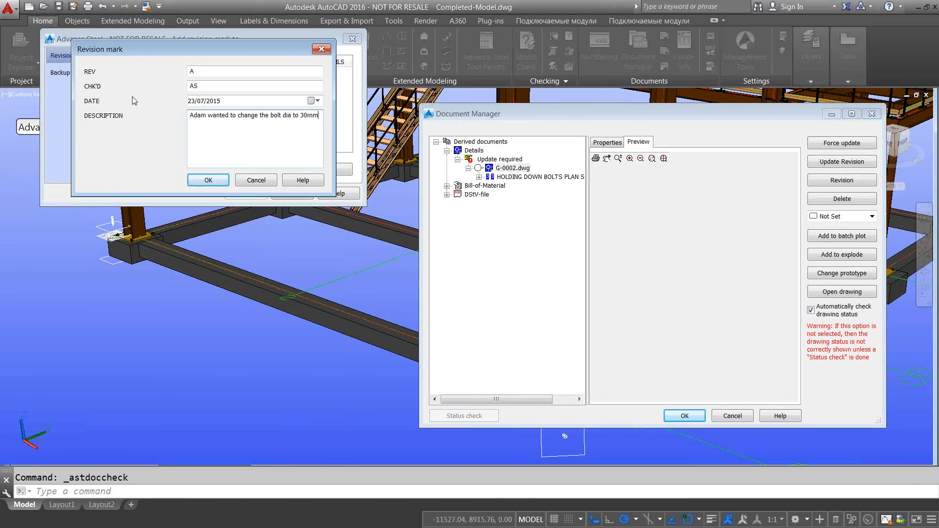
{"action": "left_click", "coordinate": [220, 184]}
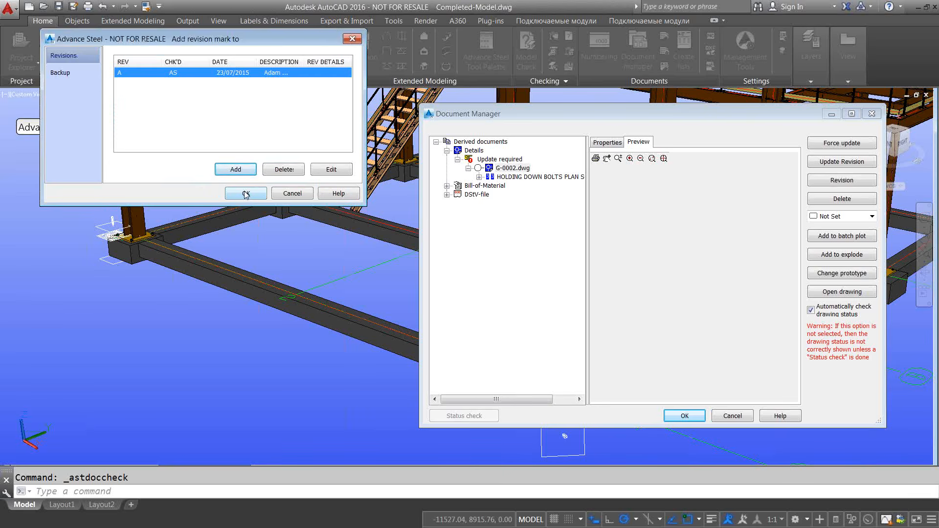
{"action": "left_click", "coordinate": [246, 193]}
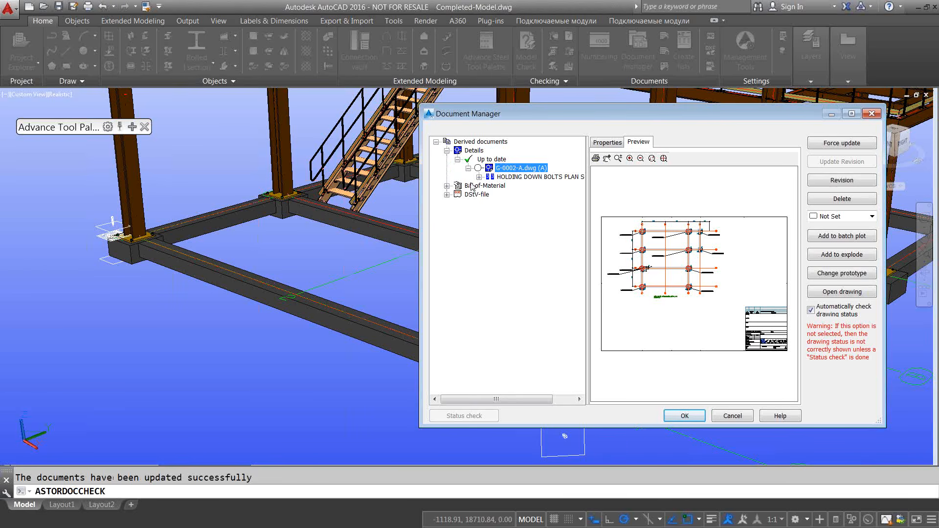
- Open the revised drawing G-0002-A.dwg and examine its revision clouds, holding down bolt labels and the title block's revision table
{"action": "double_click", "coordinate": [503, 169]}
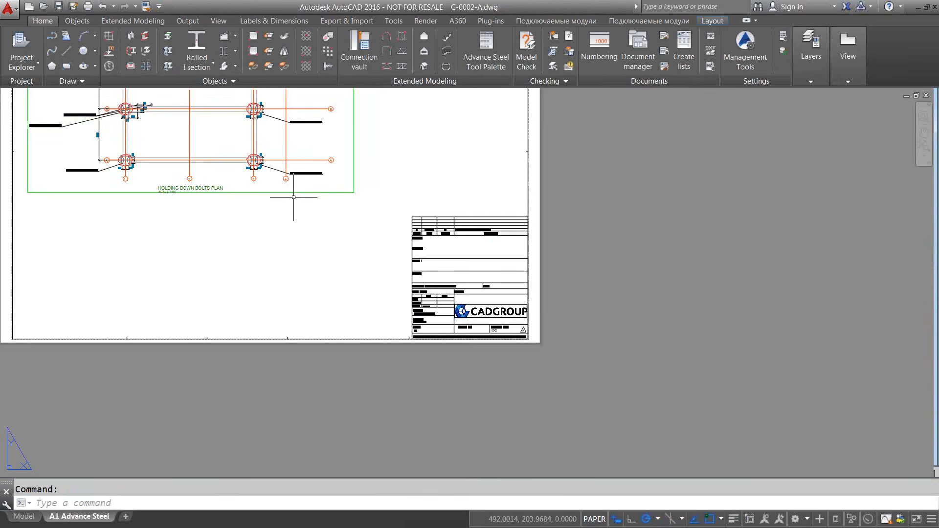
{"action": "middle_click_drag", "start_coordinate": [227, 180], "coordinate": [352, 260]}
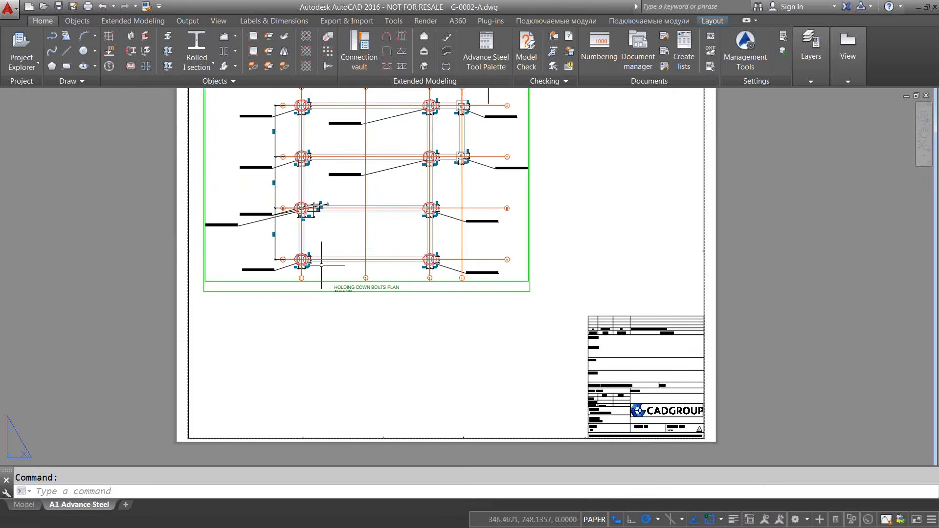
{"action": "scroll", "coordinate": [311, 266], "scroll_direction": "up", "scroll_amount": 6}
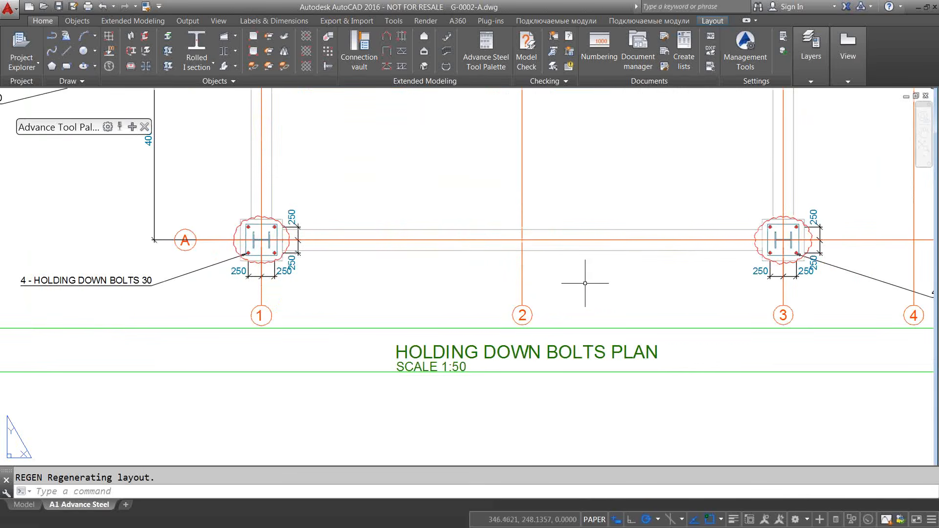
{"action": "middle_click_drag", "start_coordinate": [628, 252], "coordinate": [593, 380]}
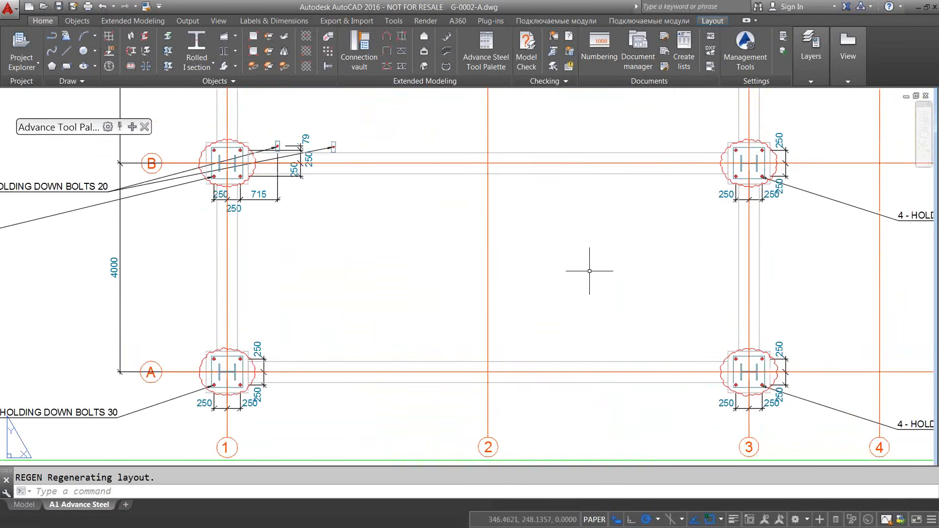
{"action": "middle_click_drag", "start_coordinate": [603, 269], "coordinate": [430, 269]}
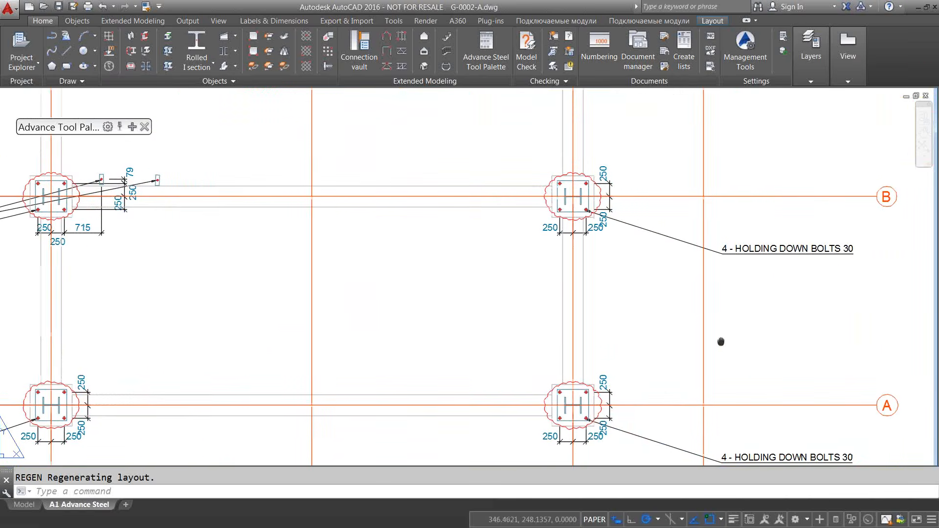
{"action": "middle_click_drag", "start_coordinate": [721, 341], "coordinate": [251, 210]}
{"action": "middle_click_drag", "start_coordinate": [536, 310], "coordinate": [231, 143]}
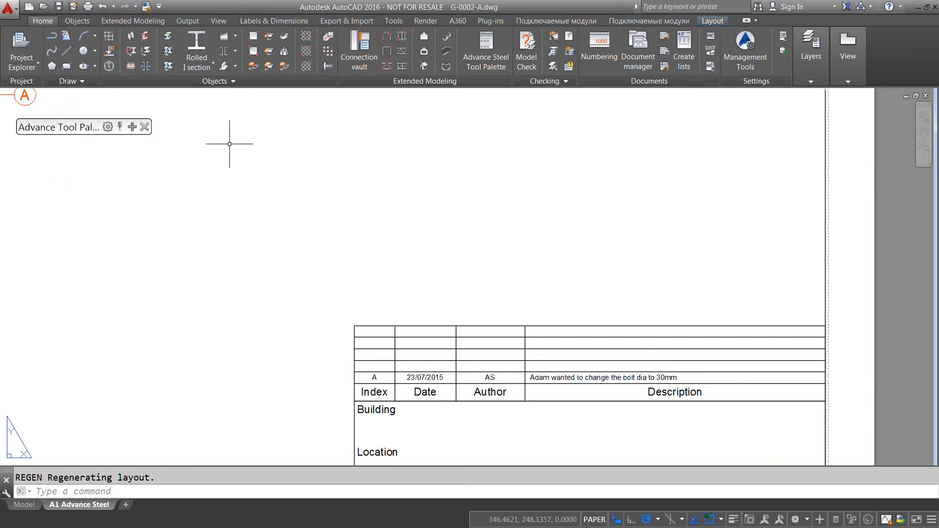
{"action": "middle_click_drag", "start_coordinate": [319, 222], "coordinate": [290, 204]}
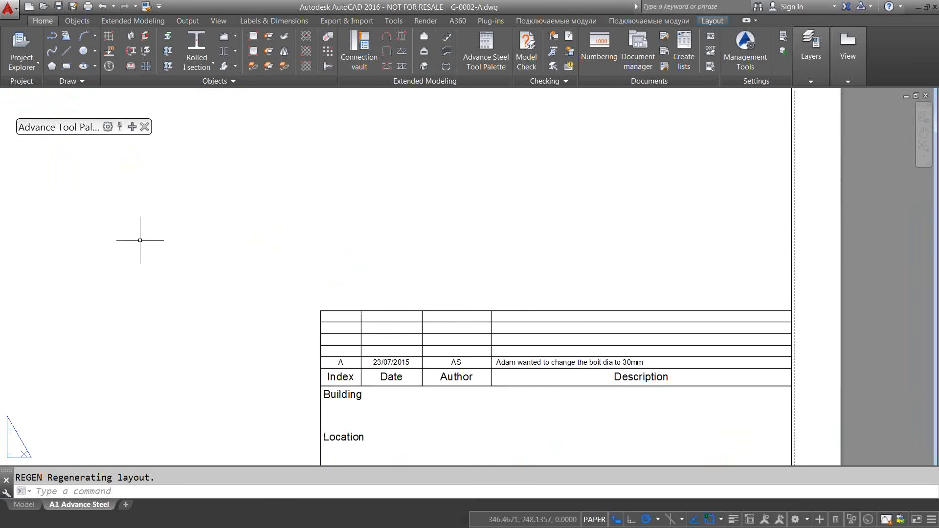
{"action": "mouse_move", "coordinate": [97, 240]}
{"action": "middle_mouse_down"}
{"action": "mouse_move", "coordinate": [405, 344]}
{"action": "mouse_move", "coordinate": [573, 352]}
{"action": "middle_mouse_up"}
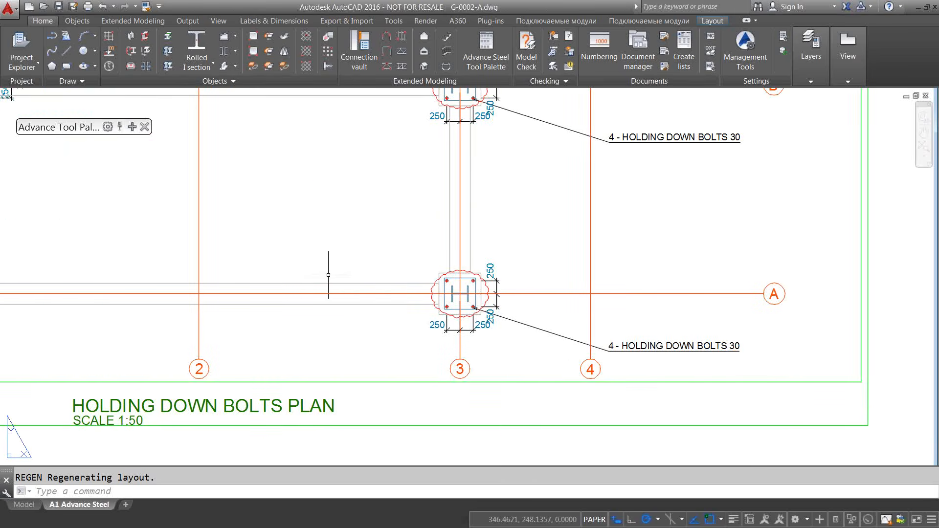
{"action": "middle_click_drag", "start_coordinate": [324, 273], "coordinate": [550, 311]}
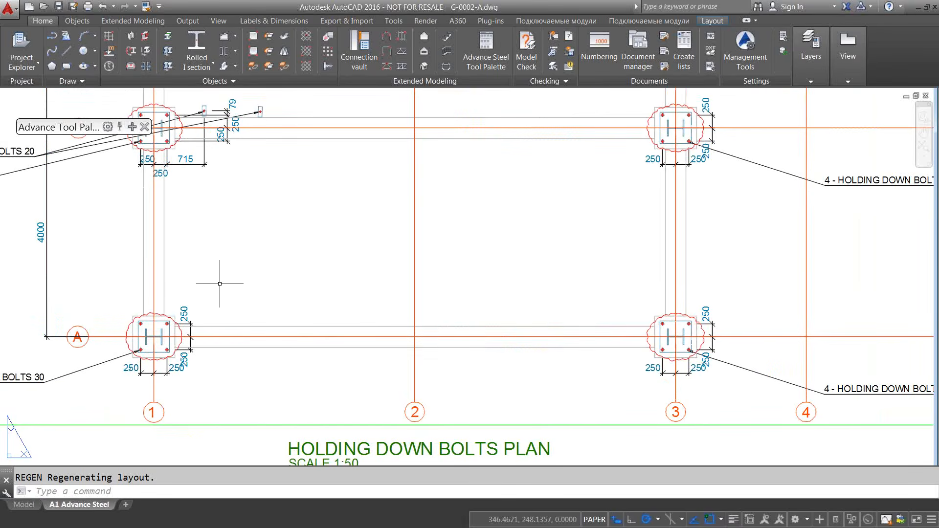
{"action": "scroll", "coordinate": [337, 302], "scroll_direction": "down", "scroll_amount": 2}
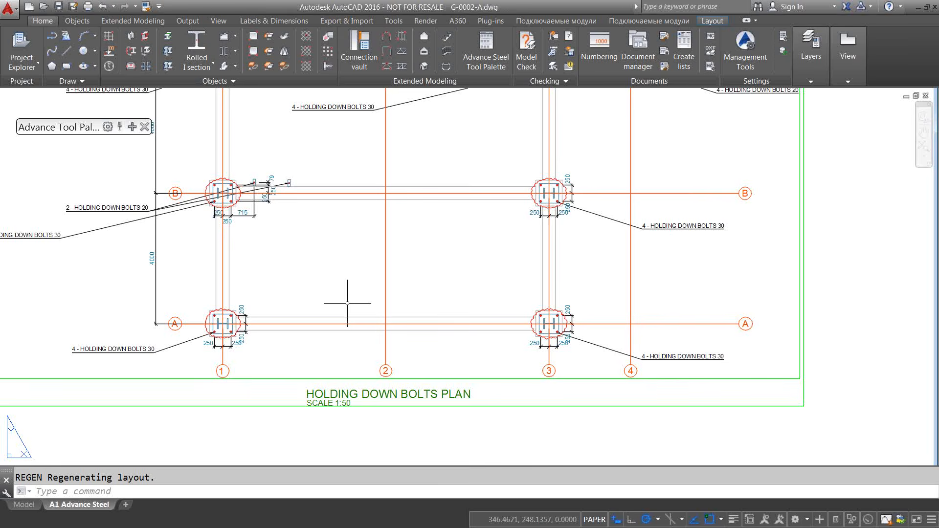
{"action": "scroll", "coordinate": [347, 303], "scroll_direction": "down", "scroll_amount": 4}
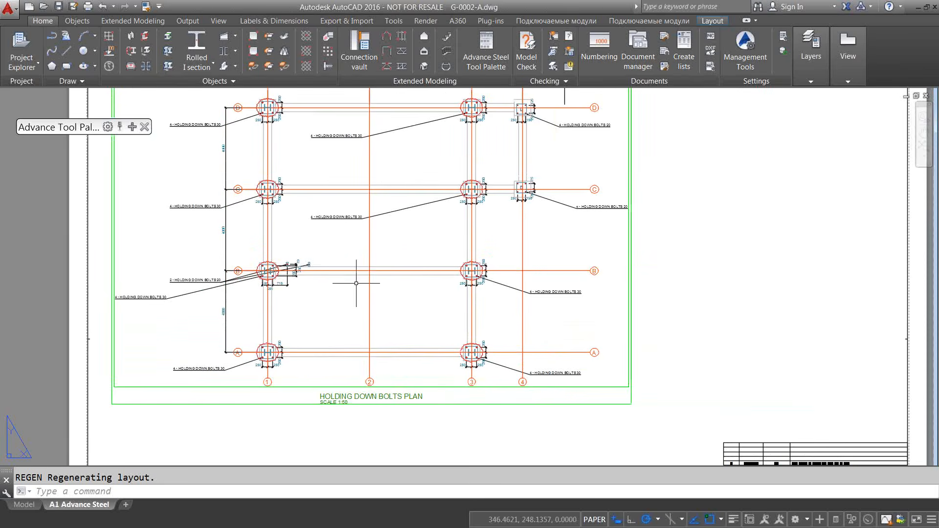
- Close G-0002-A.dwg without saving and return to the Completed-Model drawing, showing the whole structure
{"action": "left_click", "coordinate": [925, 95]}
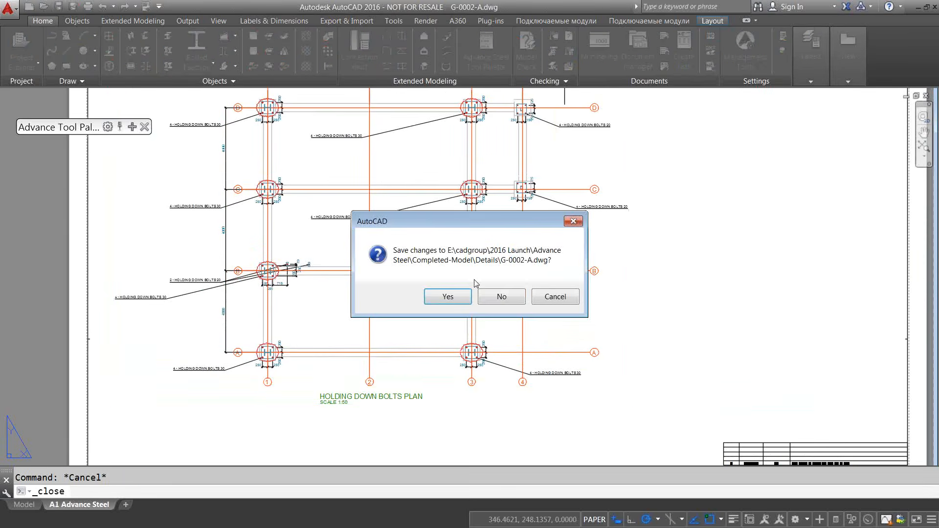
{"action": "left_click", "coordinate": [489, 296]}
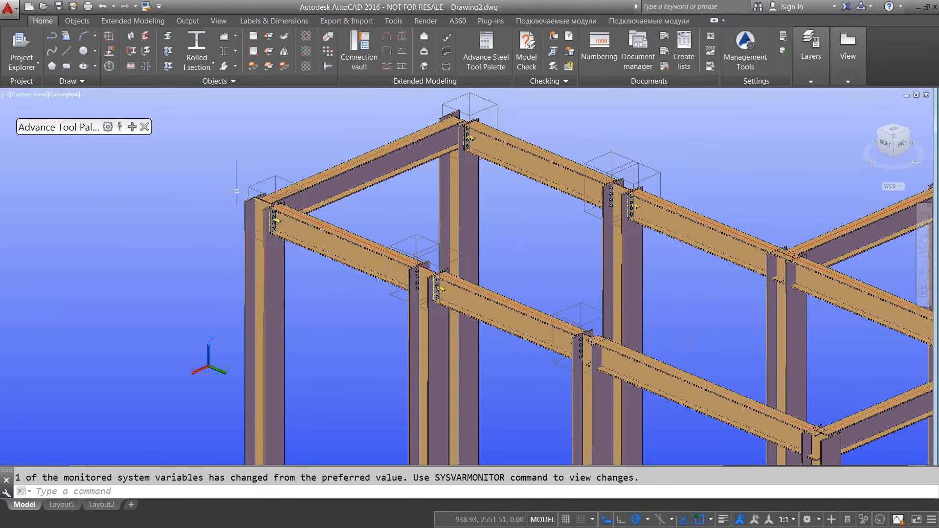
{"action": "key", "text": "ctrl+Tab"}
{"action": "key", "text": "ctrl+Tab"}
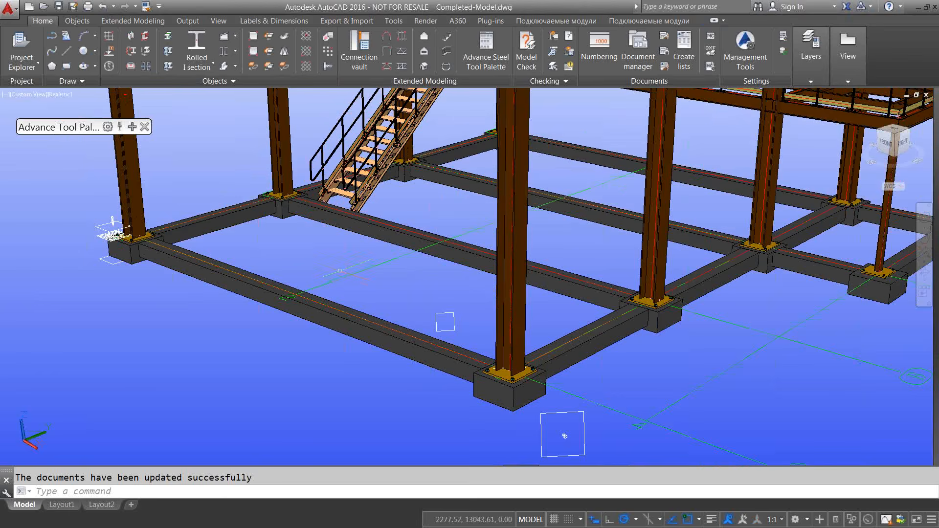
{"action": "scroll", "coordinate": [565, 436], "scroll_direction": "down", "scroll_amount": 5}
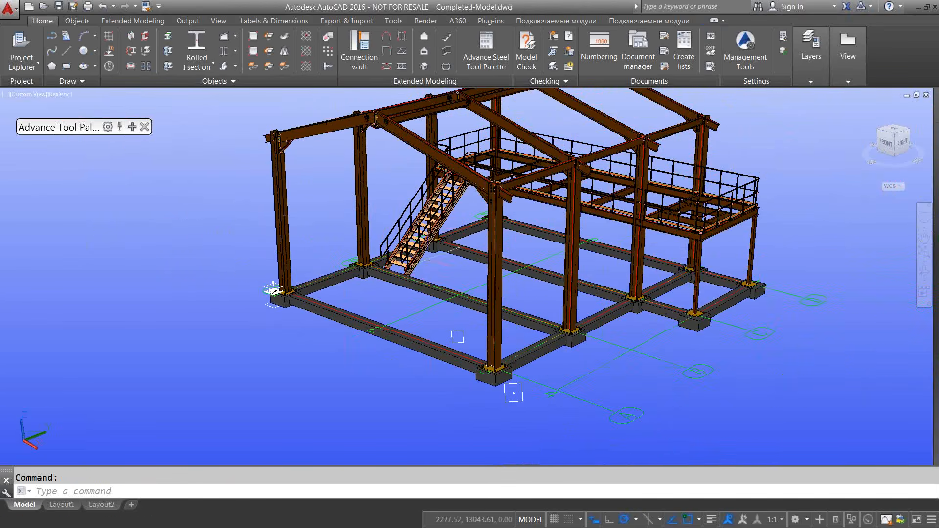
{"action": "middle_click_drag", "start_coordinate": [427, 259], "coordinate": [423, 289]}
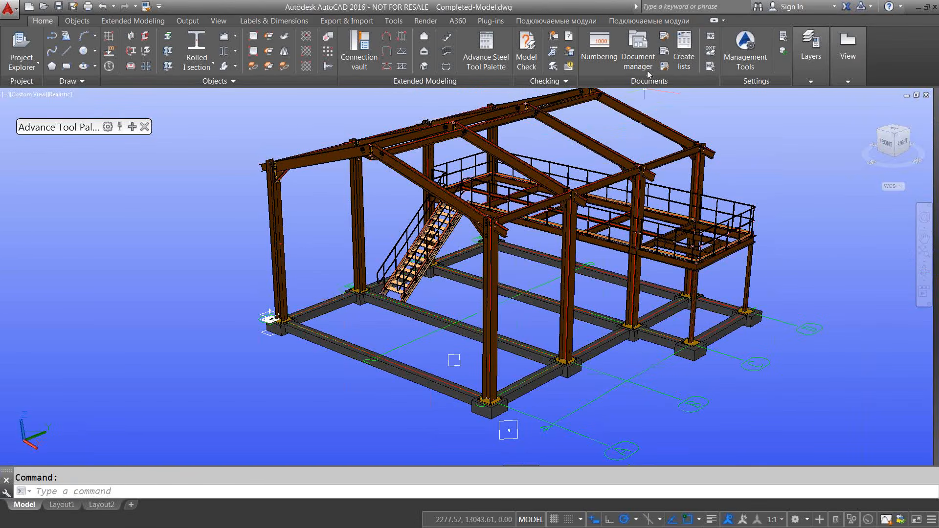
- Display the available assembly drawing styles and move their palette to the middle of the drawing area
{"action": "left_click", "coordinate": [669, 58]}
{"action": "left_click", "coordinate": [51, 104]}
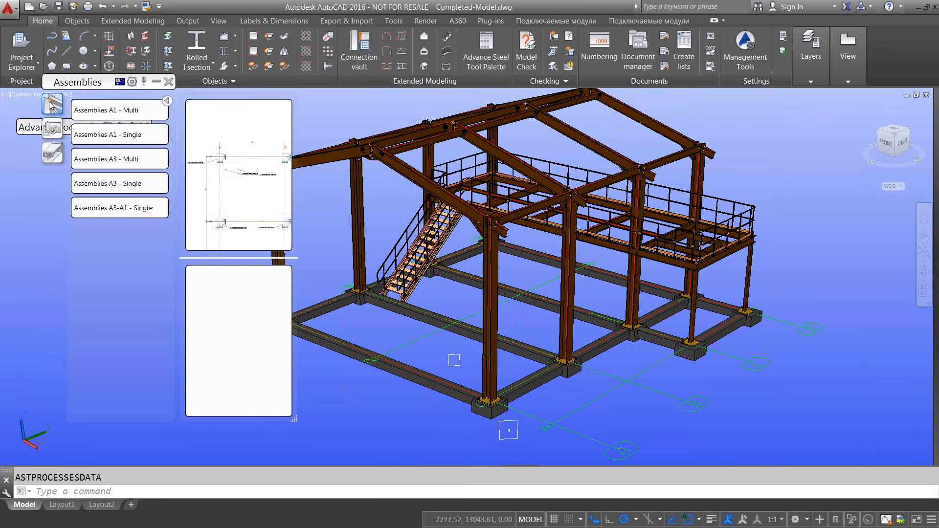
{"action": "mouse_move", "coordinate": [137, 112]}
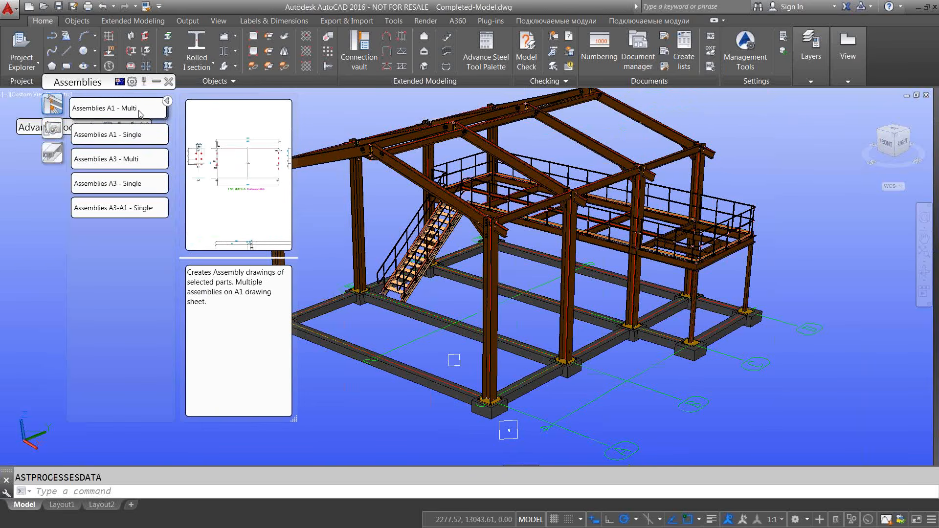
{"action": "mouse_move", "coordinate": [145, 134]}
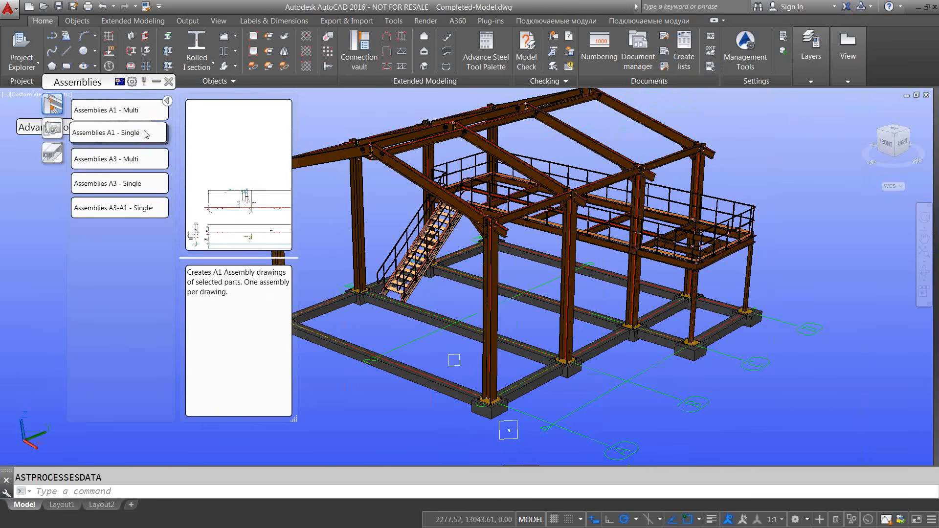
{"action": "mouse_move", "coordinate": [146, 160]}
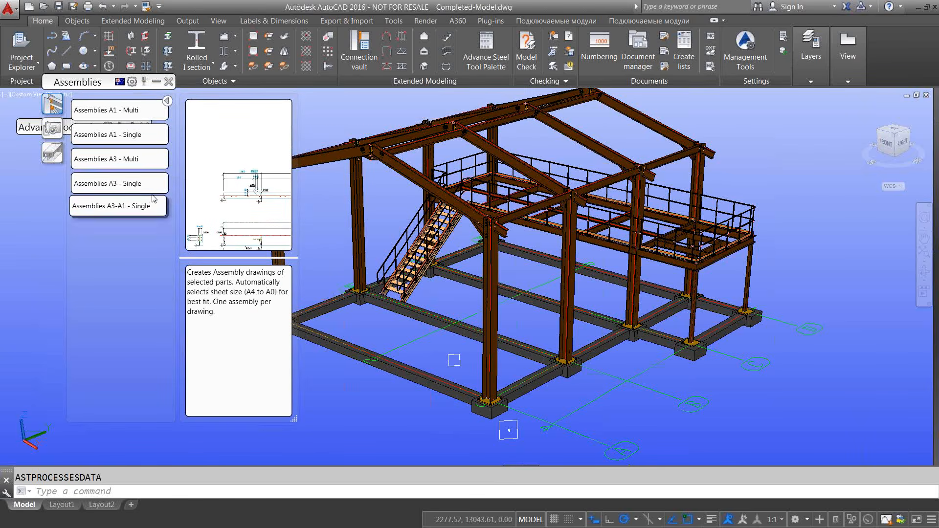
{"action": "left_click_drag", "start_coordinate": [97, 86], "coordinate": [344, 124]}
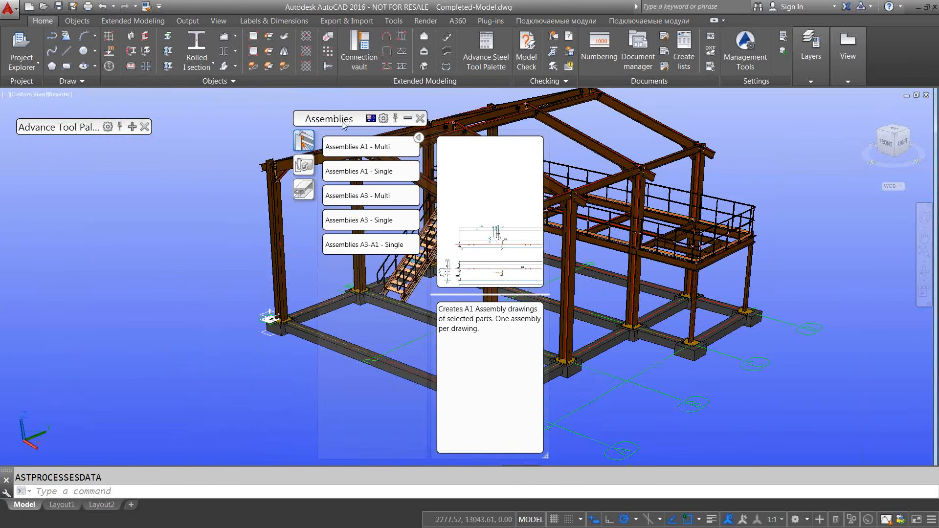
{"action": "mouse_move", "coordinate": [373, 151]}
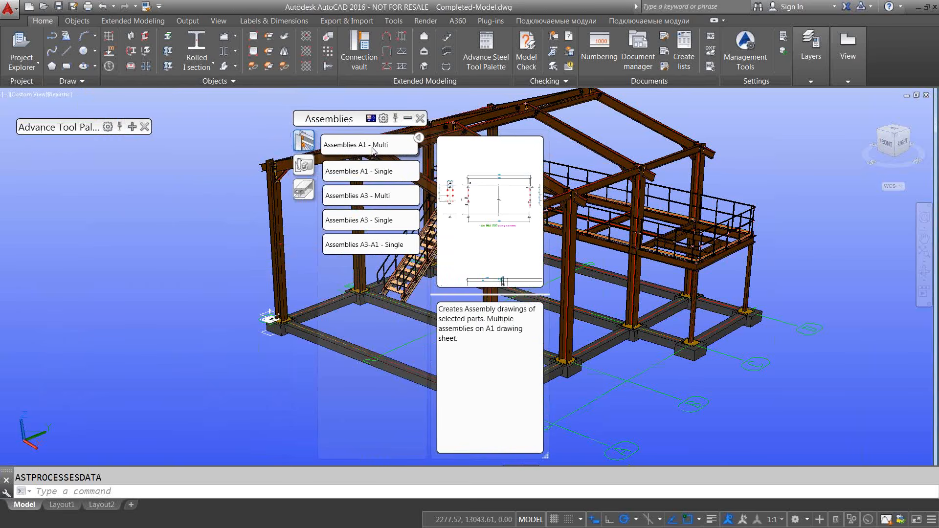
- Select the members meeting at the frame's front-left eave corner and create their drawings with the Assemblies A1 - Single style
{"action": "left_click", "coordinate": [376, 172]}
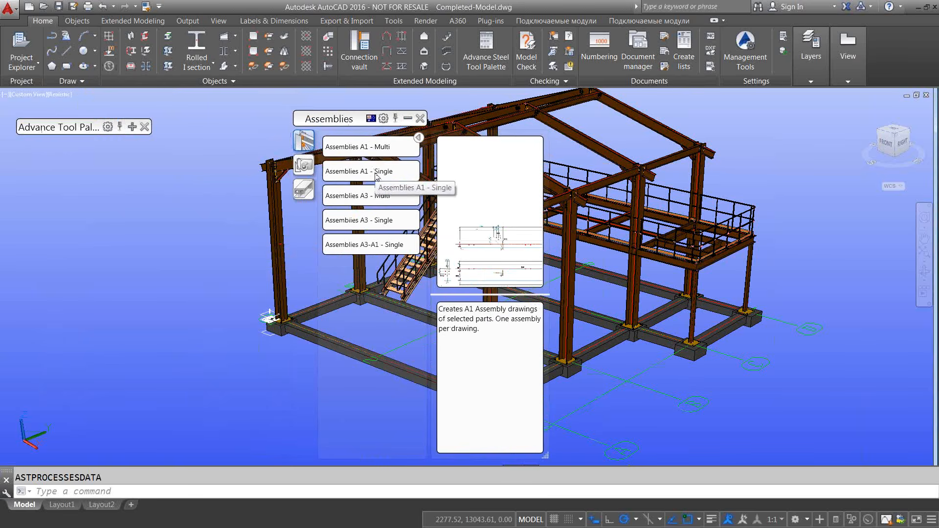
{"action": "left_click", "coordinate": [97, 331]}
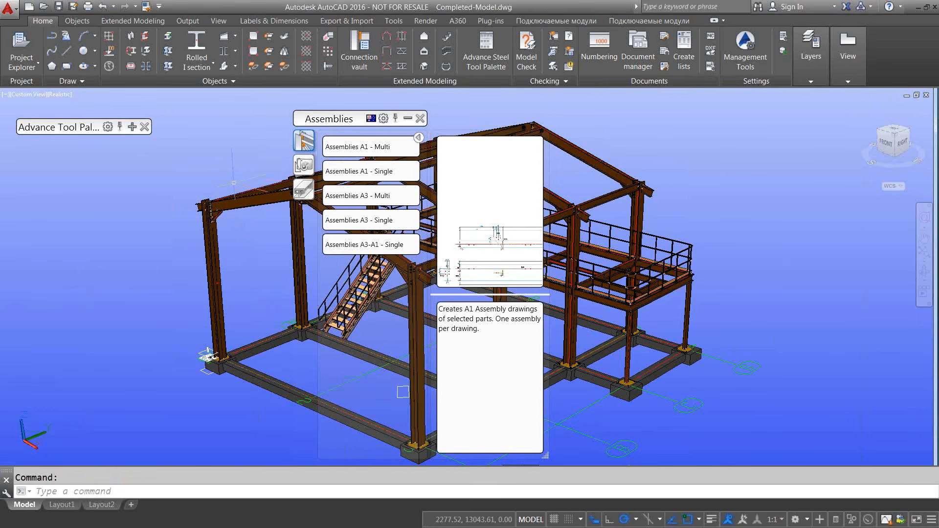
{"action": "left_click", "coordinate": [230, 167]}
{"action": "left_click", "coordinate": [176, 246]}
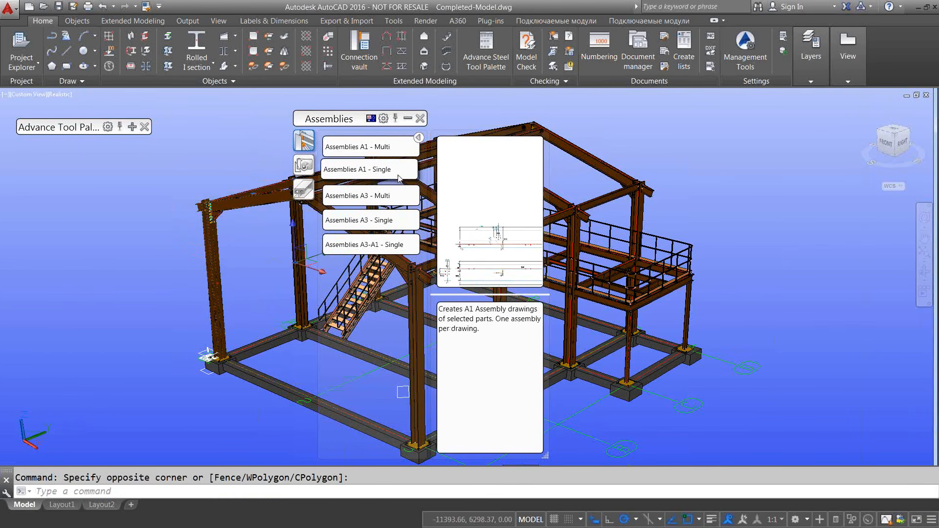
{"action": "left_click", "coordinate": [90, 334]}
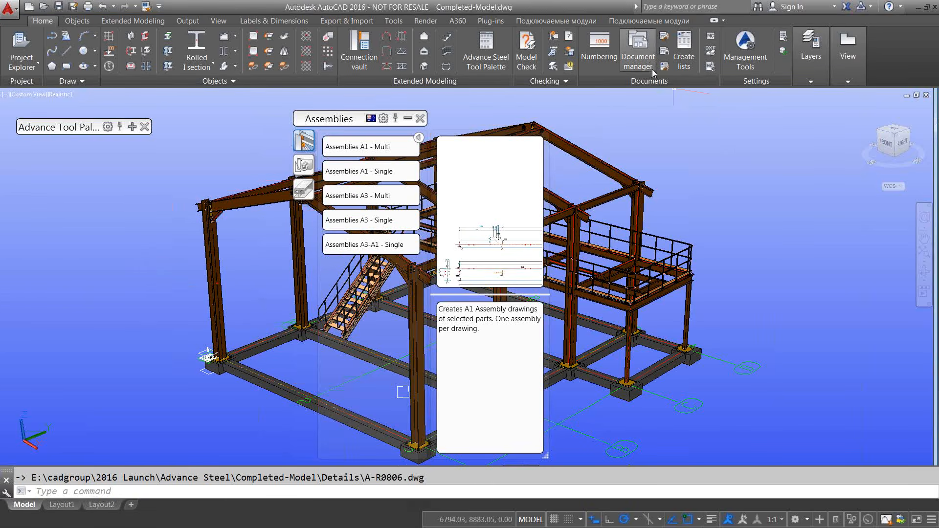
- Preview the new assembly drawings in the Document Manager, open A-B0005.dwg and close the Assemblies palette
{"action": "left_click", "coordinate": [638, 57]}
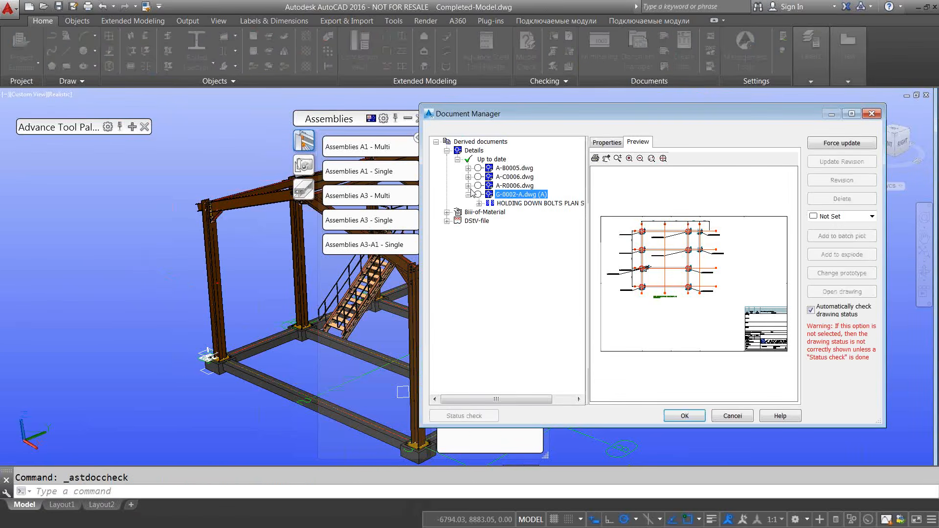
{"action": "left_click", "coordinate": [520, 167]}
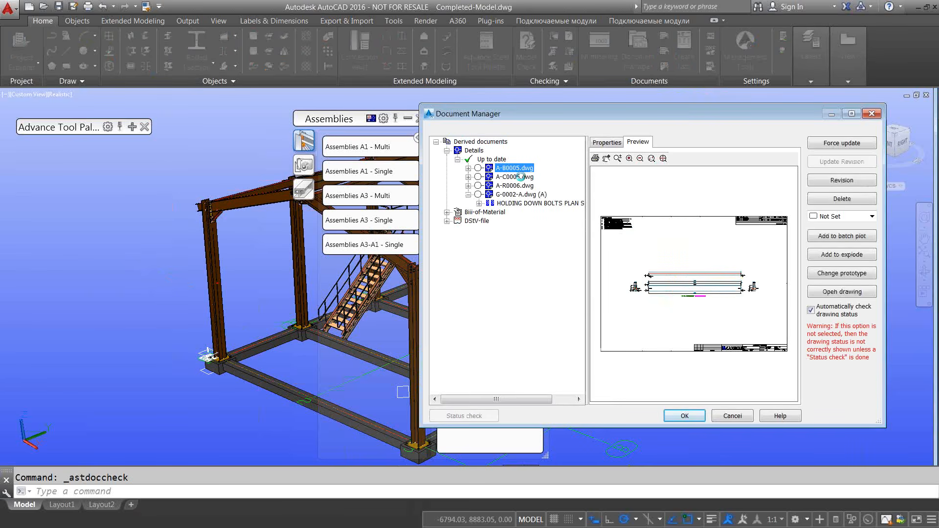
{"action": "left_click", "coordinate": [521, 176]}
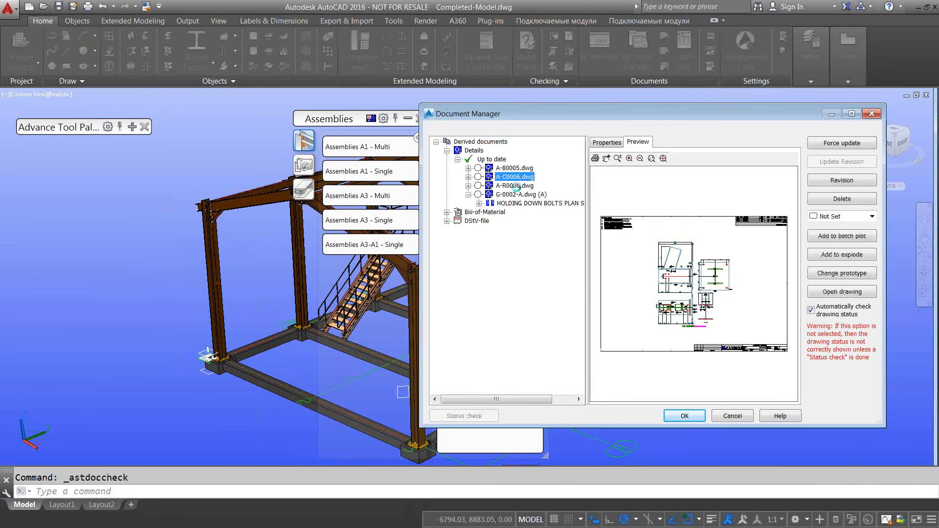
{"action": "left_click", "coordinate": [510, 186]}
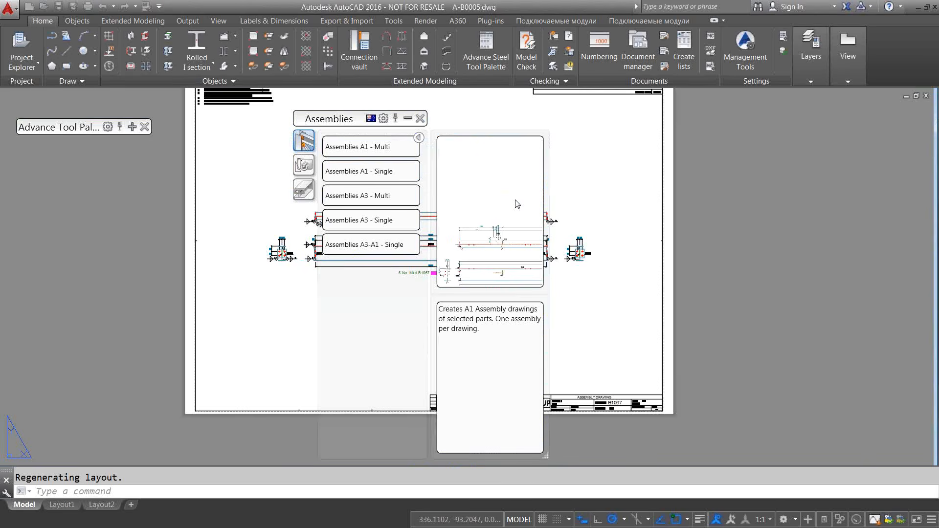
{"action": "left_click", "coordinate": [419, 119]}
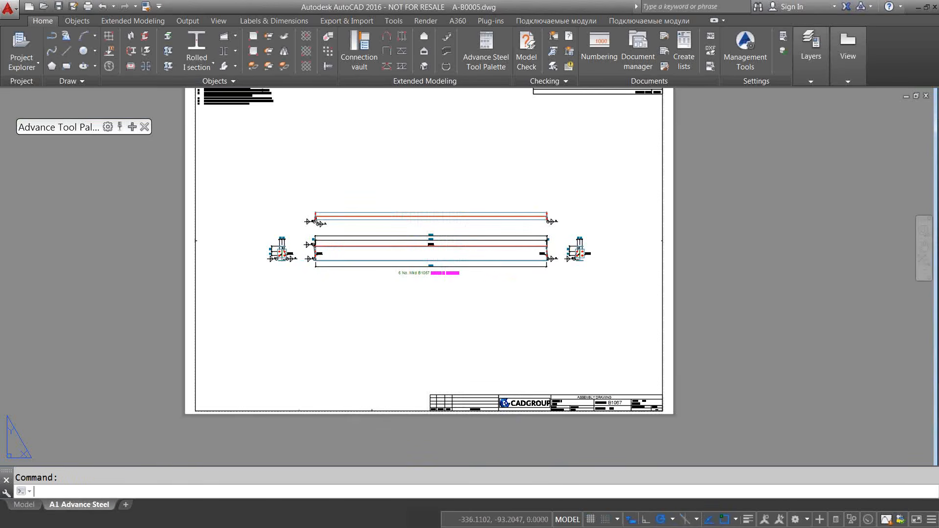
- Examine the views, dimensions, weld symbols and end plate labels of beam B1067 in the assembly drawing
{"action": "middle_click_drag", "start_coordinate": [335, 221], "coordinate": [347, 240]}
{"action": "scroll", "coordinate": [346, 240], "scroll_direction": "up", "scroll_amount": 8}
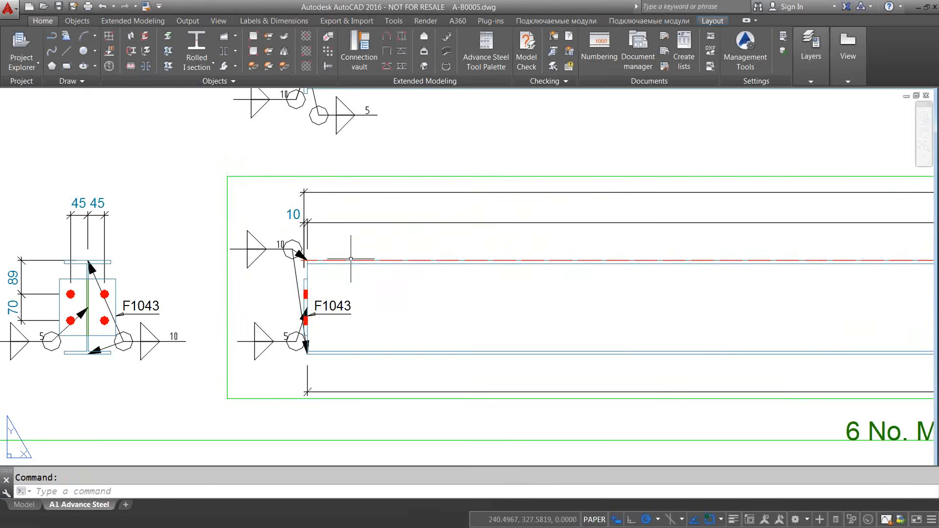
{"action": "scroll", "coordinate": [372, 235], "scroll_direction": "down", "scroll_amount": 2}
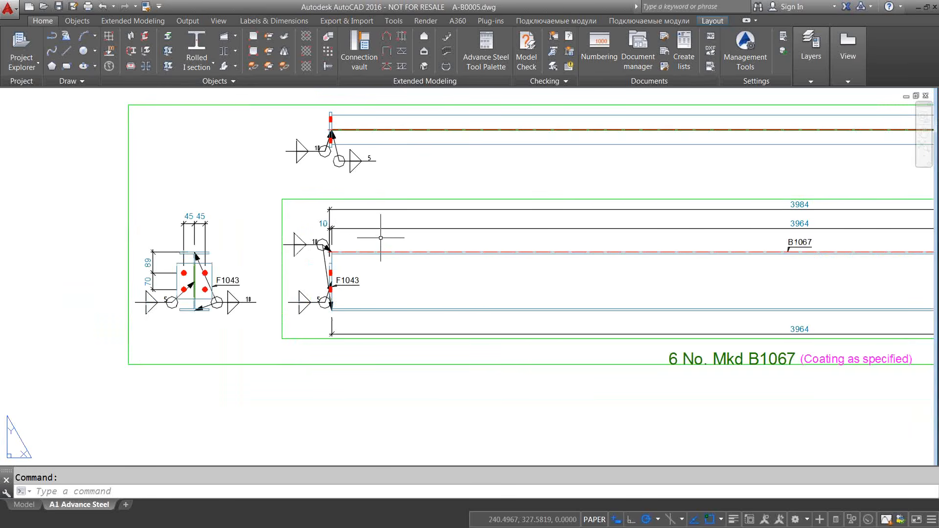
{"action": "scroll", "coordinate": [393, 238], "scroll_direction": "down", "scroll_amount": 2}
{"action": "middle_click_drag", "start_coordinate": [637, 241], "coordinate": [280, 343]}
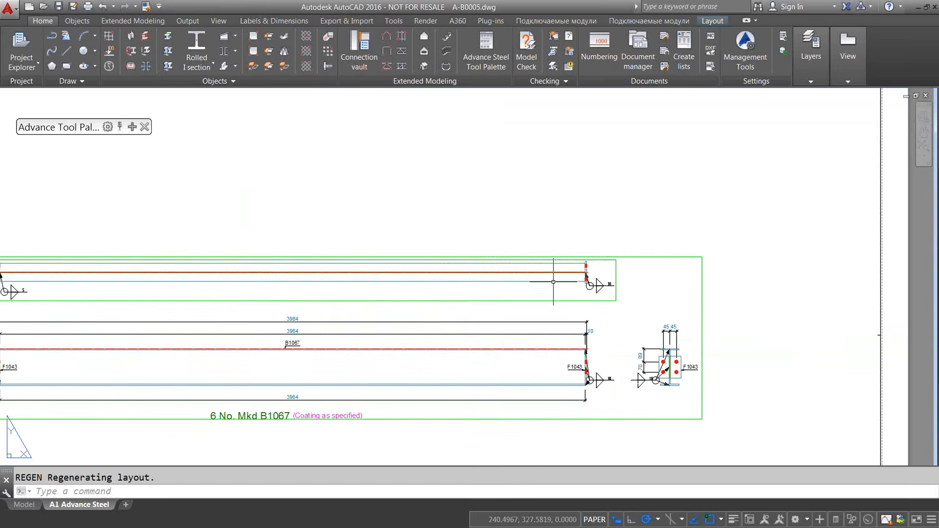
{"action": "middle_click_drag", "start_coordinate": [457, 205], "coordinate": [518, 298]}
{"action": "middle_click_drag", "start_coordinate": [291, 145], "coordinate": [436, 136]}
{"action": "scroll", "coordinate": [538, 317], "scroll_direction": "down", "scroll_amount": 2}
{"action": "scroll", "coordinate": [541, 321], "scroll_direction": "up", "scroll_amount": 1}
{"action": "scroll", "coordinate": [570, 318], "scroll_direction": "down", "scroll_amount": 2}
{"action": "middle_click_drag", "start_coordinate": [514, 320], "coordinate": [411, 145]}
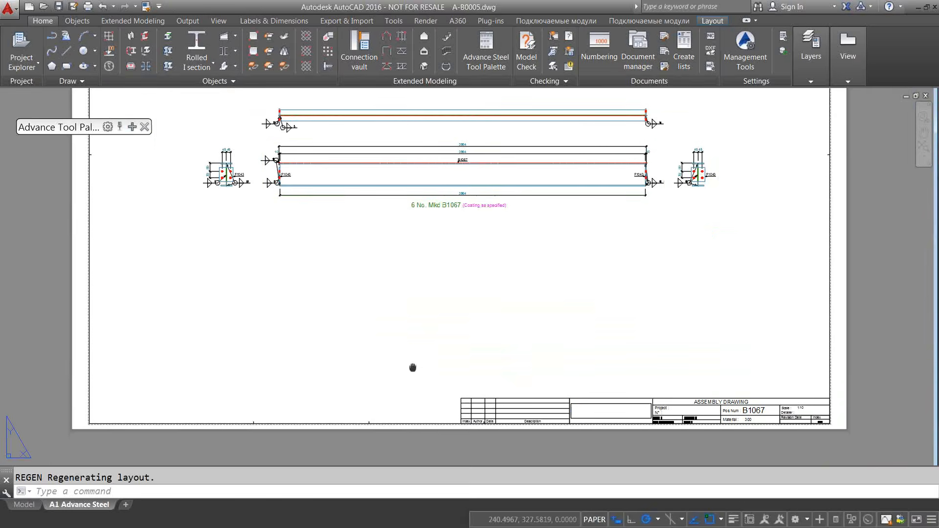
- Examine the title block and the structured parts list with marks, lengths, grades and weights on the B1067 sheet
{"action": "middle_click_drag", "start_coordinate": [413, 367], "coordinate": [292, 411]}
{"action": "middle_click_drag", "start_coordinate": [512, 262], "coordinate": [464, 412]}
{"action": "middle_click_drag", "start_coordinate": [489, 287], "coordinate": [456, 374]}
{"action": "scroll", "coordinate": [559, 177], "scroll_direction": "up", "scroll_amount": 4}
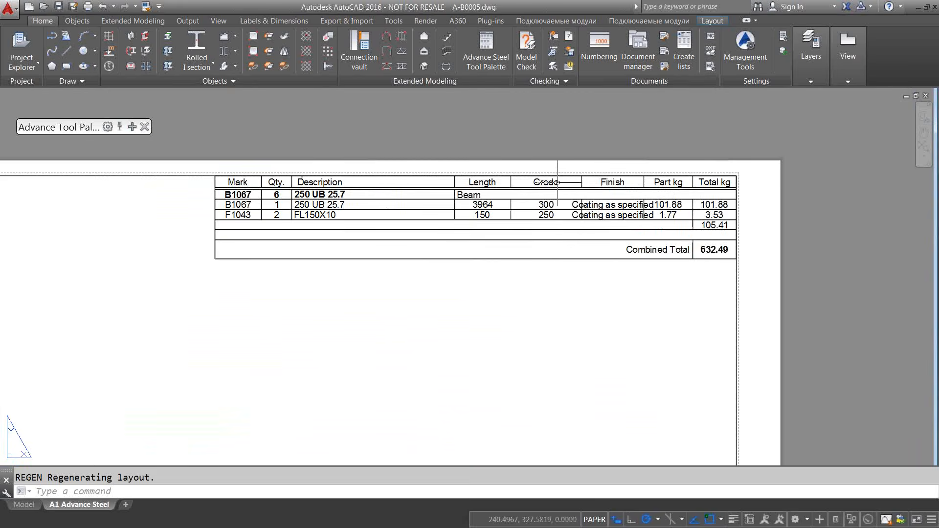
{"action": "middle_click_drag", "start_coordinate": [504, 239], "coordinate": [526, 273]}
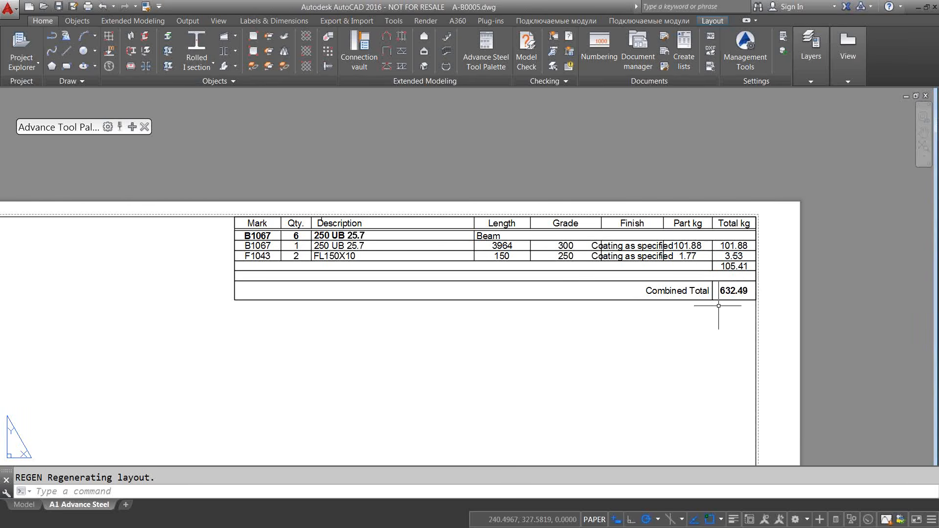
{"action": "scroll", "coordinate": [719, 310], "scroll_direction": "down", "scroll_amount": 2}
{"action": "middle_click_drag", "start_coordinate": [367, 362], "coordinate": [512, 231]}
{"action": "middle_click_drag", "start_coordinate": [488, 333], "coordinate": [461, 261]}
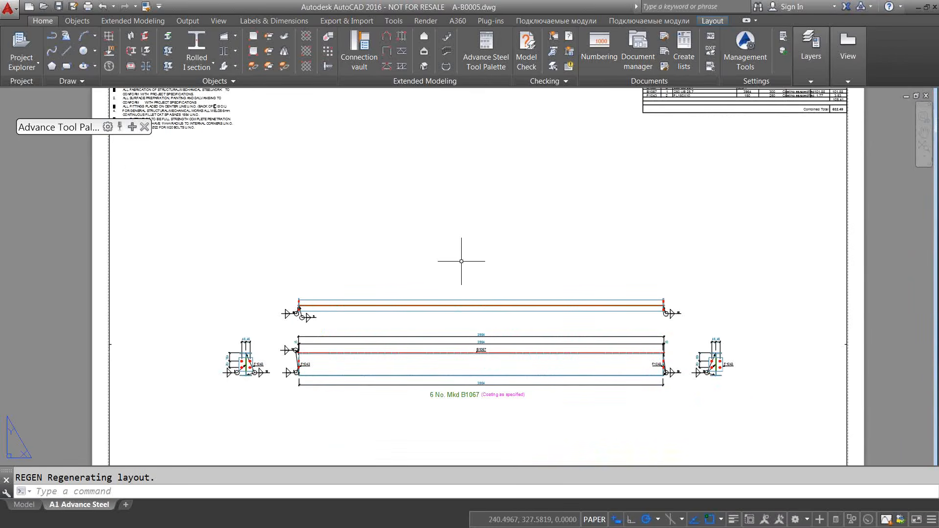
{"action": "key", "text": "alt+Tab"}
{"action": "key", "text": "alt+Tab"}
{"action": "key", "text": "alt+Tab"}
{"action": "key", "text": "alt+Tab"}
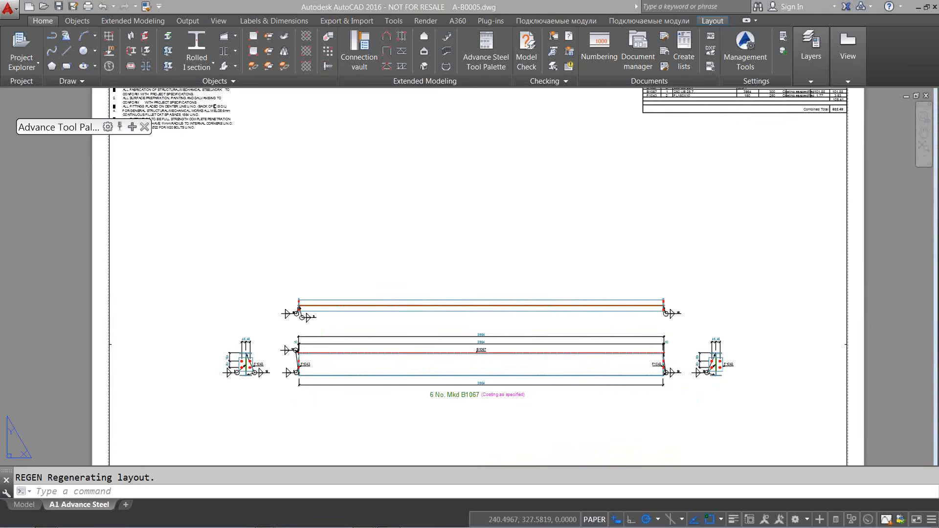
{"action": "middle_click_drag", "start_coordinate": [465, 216], "coordinate": [364, 247]}
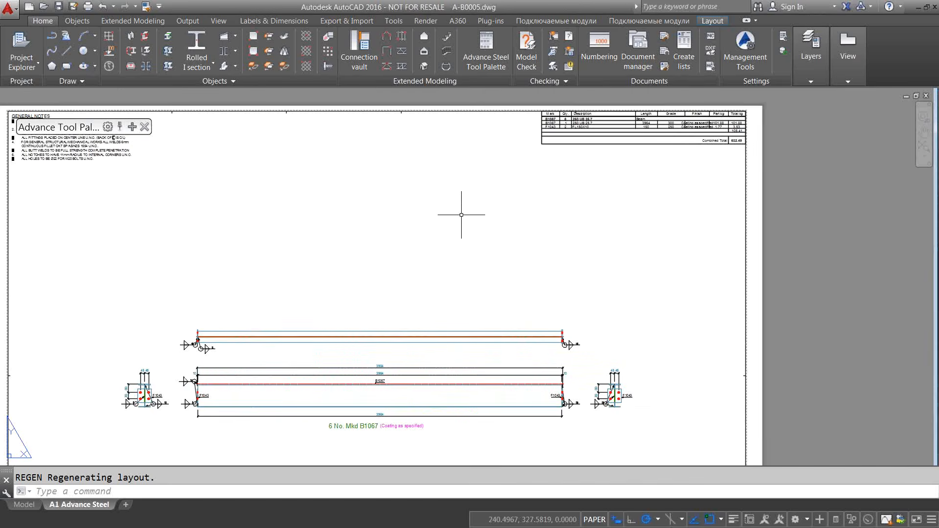
- Close A-B0005.dwg without saving and switch to the Completed-Model.dwg drawing
{"action": "left_click", "coordinate": [926, 96]}
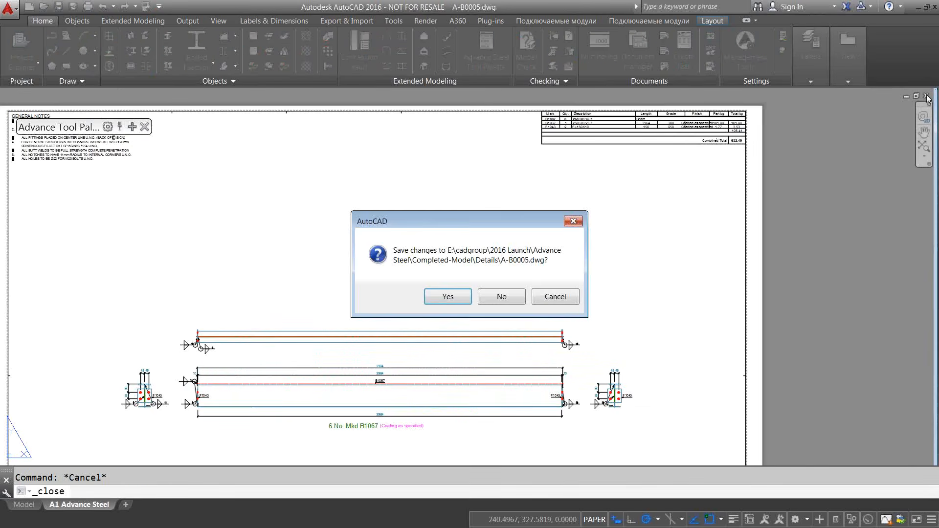
{"action": "left_click", "coordinate": [513, 299]}
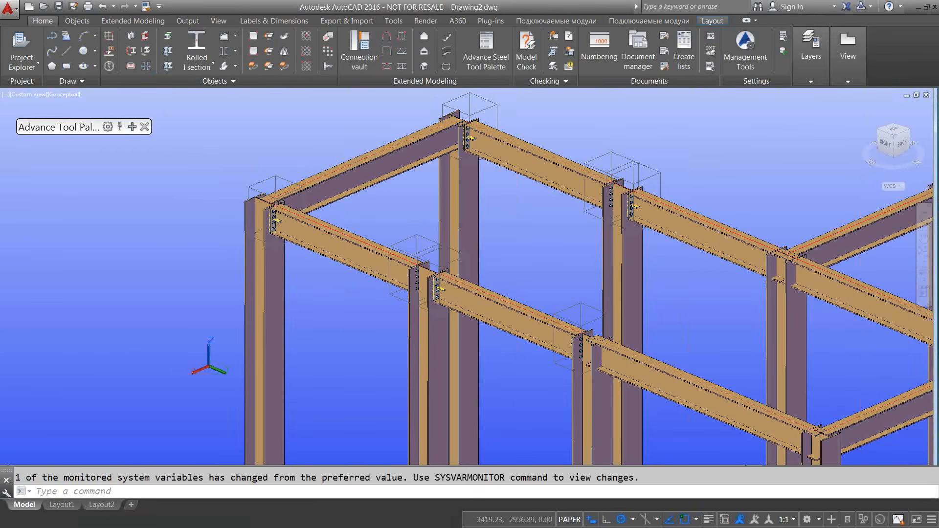
{"action": "key", "text": "super"}
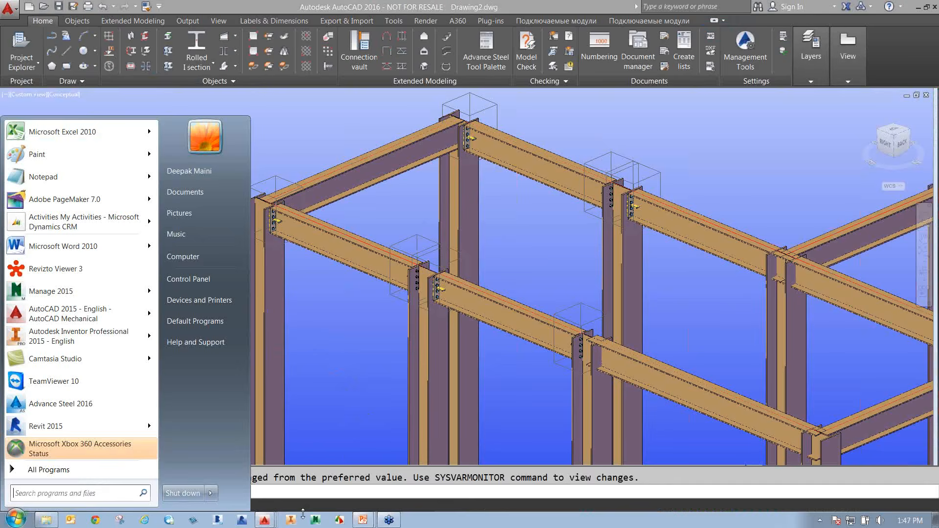
{"action": "left_click", "coordinate": [269, 522]}
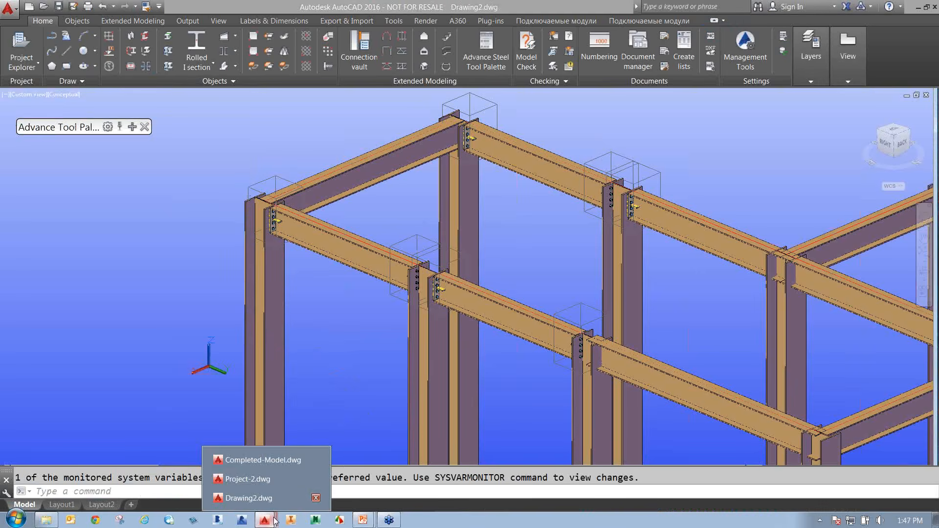
{"action": "left_click", "coordinate": [272, 460]}
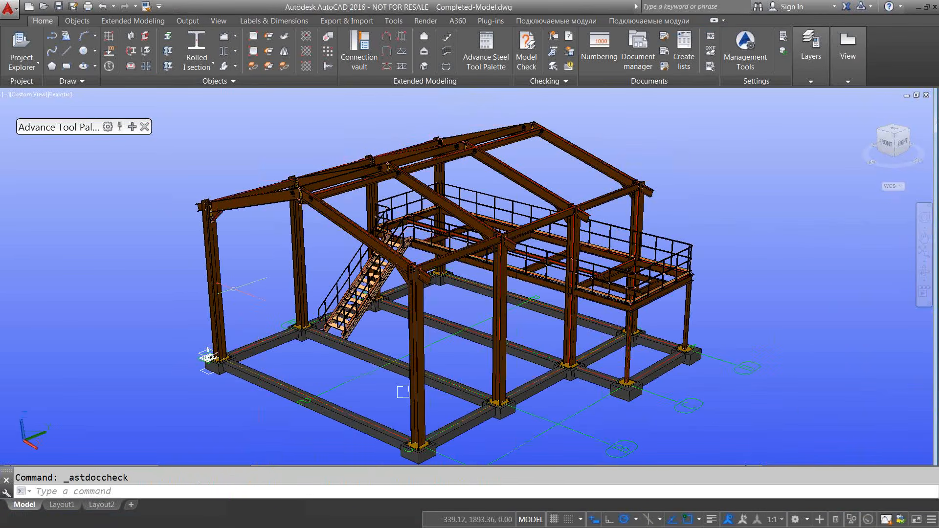
- Select the front-left rafter's apex and eave end plates together with the base plate of its column
{"action": "middle_click_drag", "start_coordinate": [201, 288], "coordinate": [257, 244], "text": "shift"}
{"action": "scroll", "coordinate": [245, 239], "scroll_direction": "up", "scroll_amount": 4}
{"action": "middle_click_drag", "start_coordinate": [166, 208], "coordinate": [287, 275]}
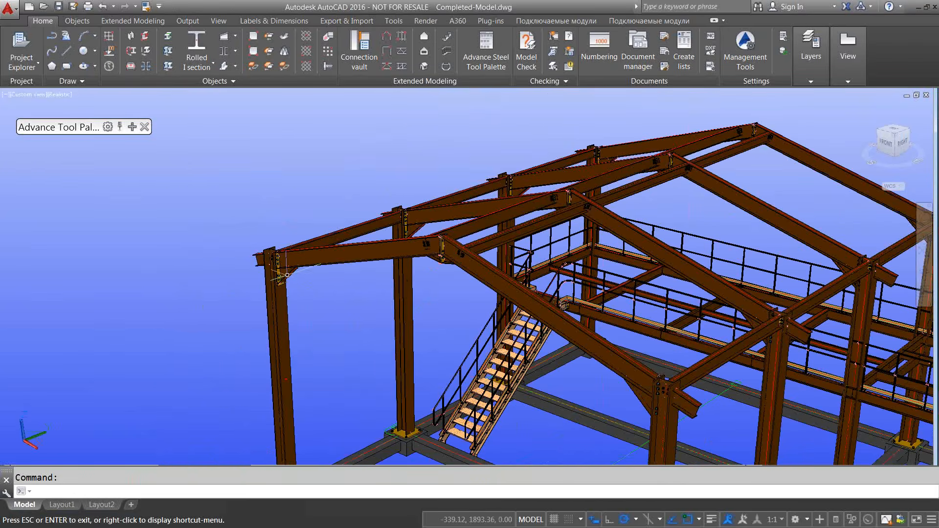
{"action": "scroll", "coordinate": [474, 289], "scroll_direction": "up", "scroll_amount": 3}
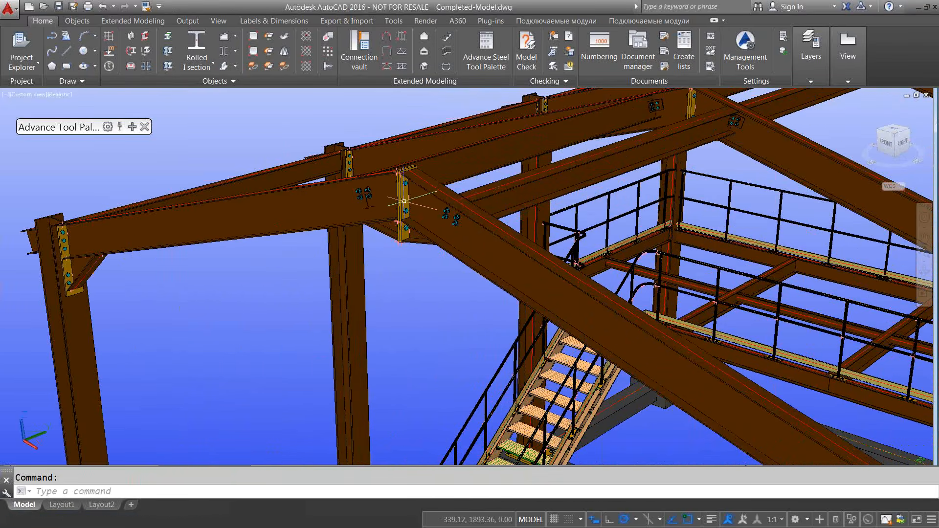
{"action": "left_click", "coordinate": [392, 212]}
{"action": "left_click", "coordinate": [66, 267]}
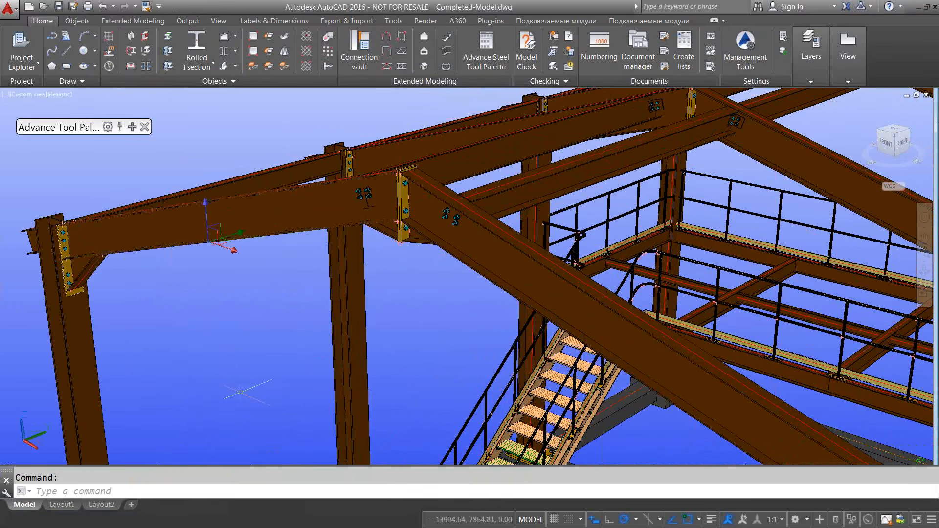
{"action": "middle_click_drag", "start_coordinate": [240, 392], "coordinate": [342, 139]}
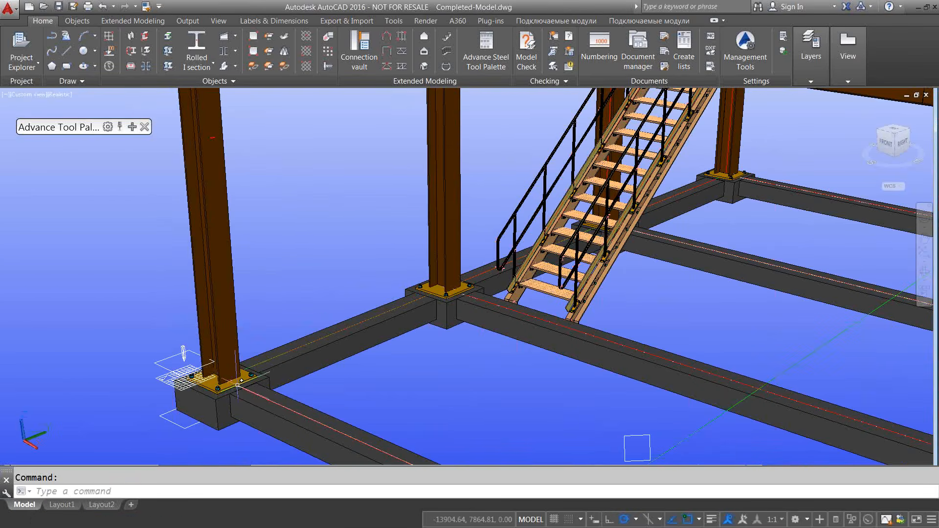
{"action": "left_click", "coordinate": [238, 385]}
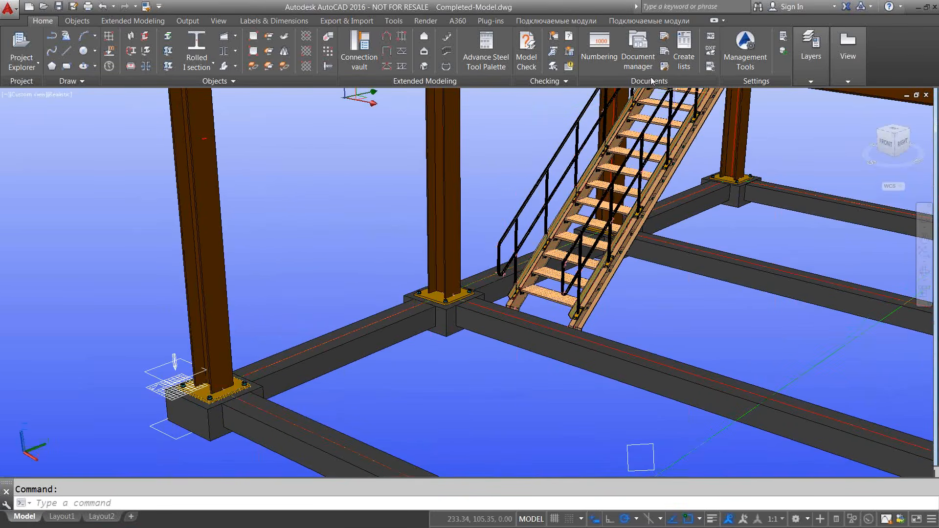
{"action": "left_click", "coordinate": [643, 63]}
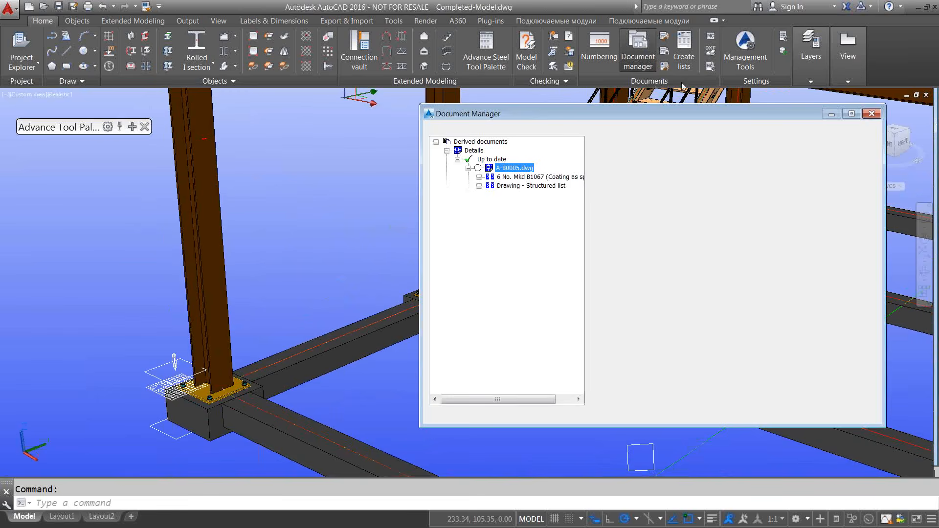
{"action": "left_click", "coordinate": [872, 113]}
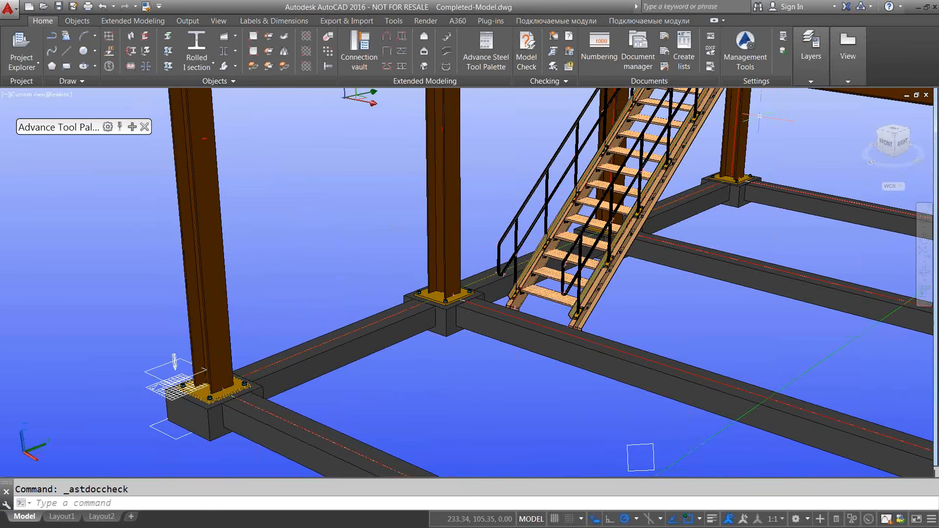
{"action": "left_click", "coordinate": [664, 51]}
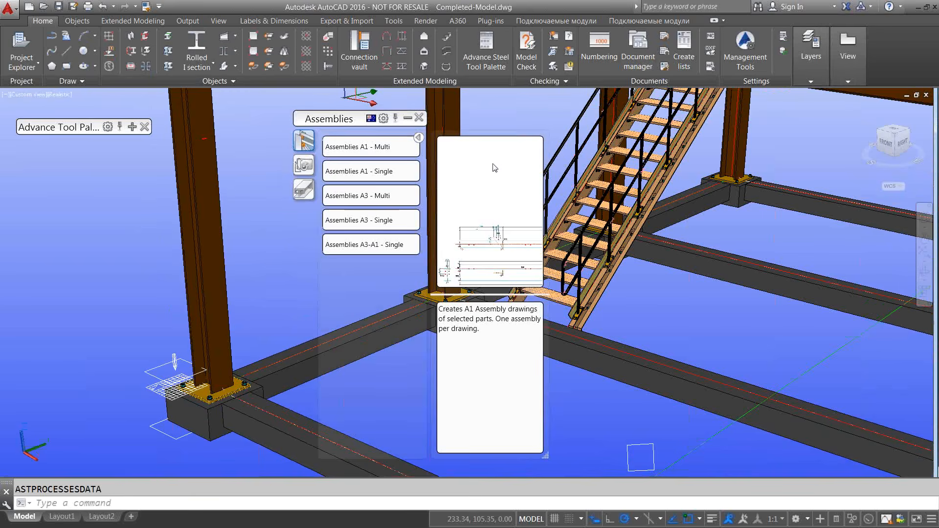
{"action": "left_click", "coordinate": [303, 189]}
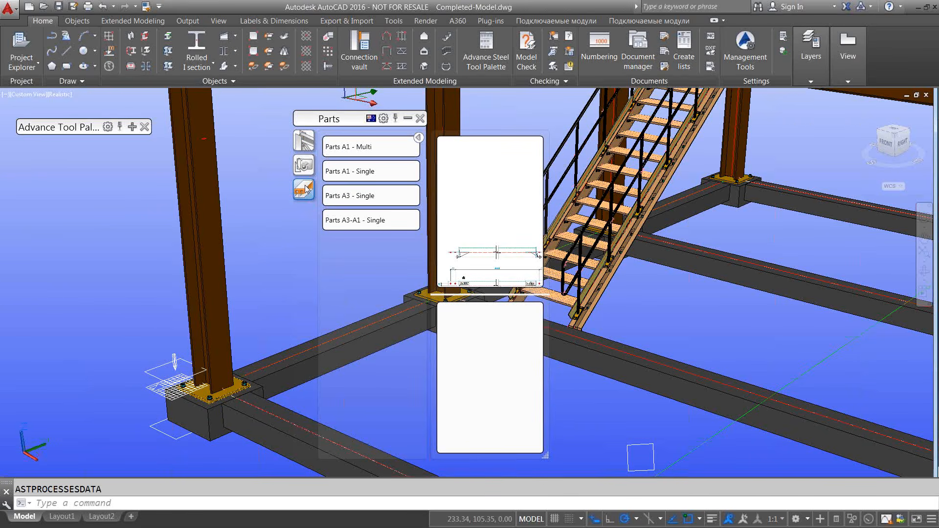
{"action": "left_click", "coordinate": [422, 119]}
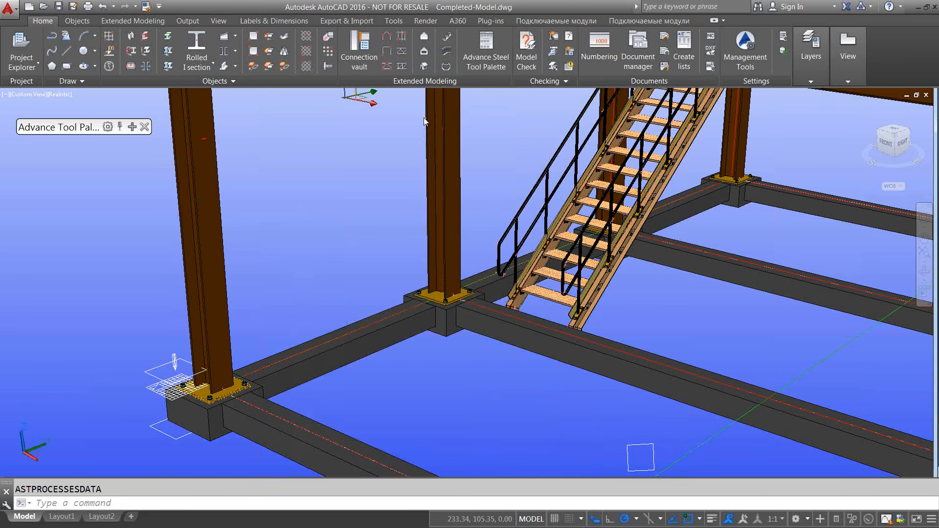
{"action": "left_click", "coordinate": [664, 37]}
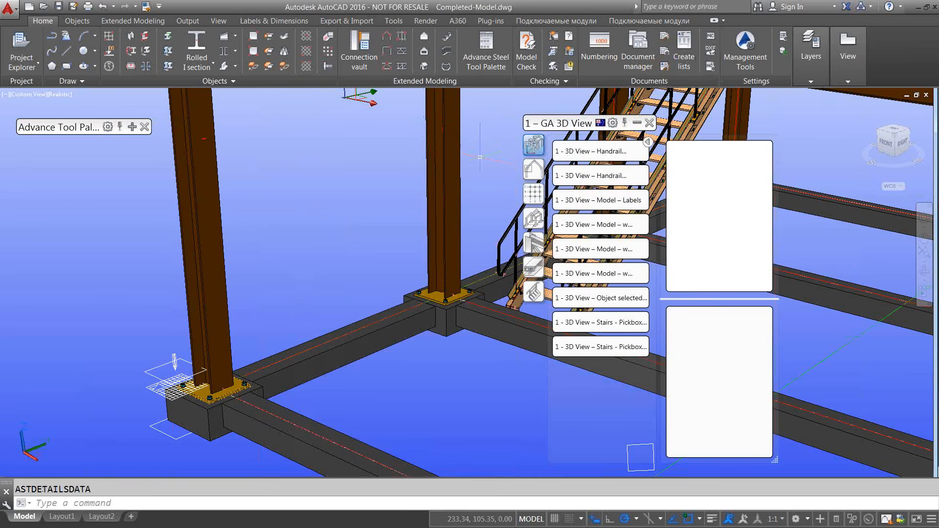
{"action": "left_click", "coordinate": [648, 122]}
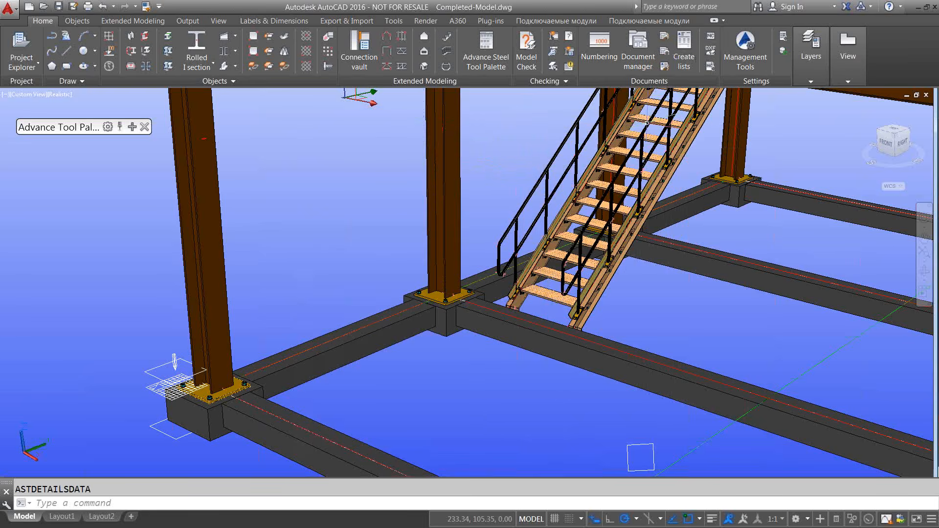
- Create single-part drawings of the selected parts with the Parts A3 - Single process and close the process palette
{"action": "left_click", "coordinate": [664, 66]}
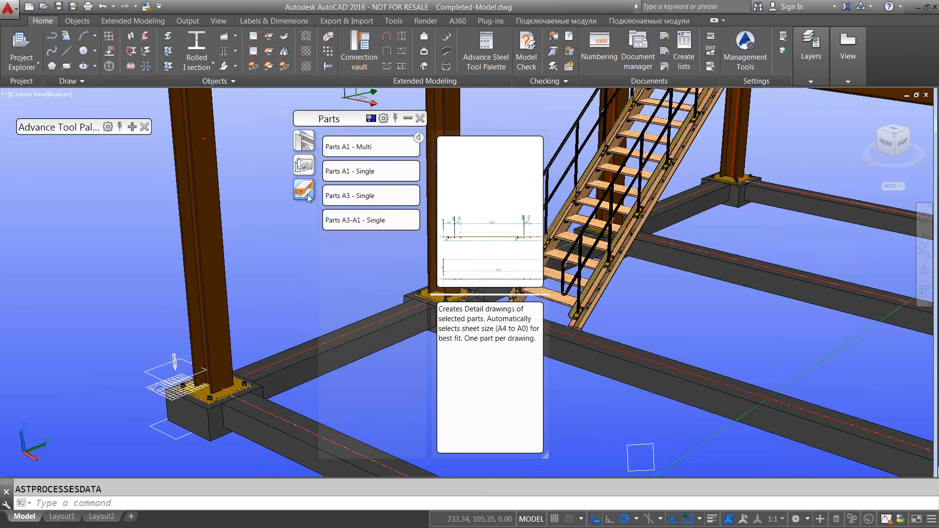
{"action": "left_click", "coordinate": [376, 198]}
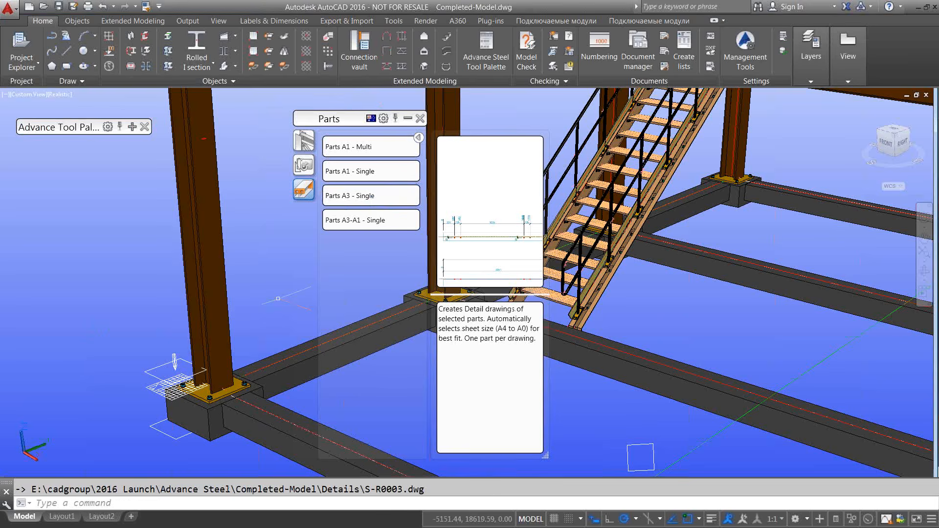
{"action": "left_click", "coordinate": [419, 118]}
- Preview the single-part drawings S-F0022, S-F0023 and S-R0003 in the Document Manager and open S-R0003.dwg
{"action": "left_click", "coordinate": [638, 49]}
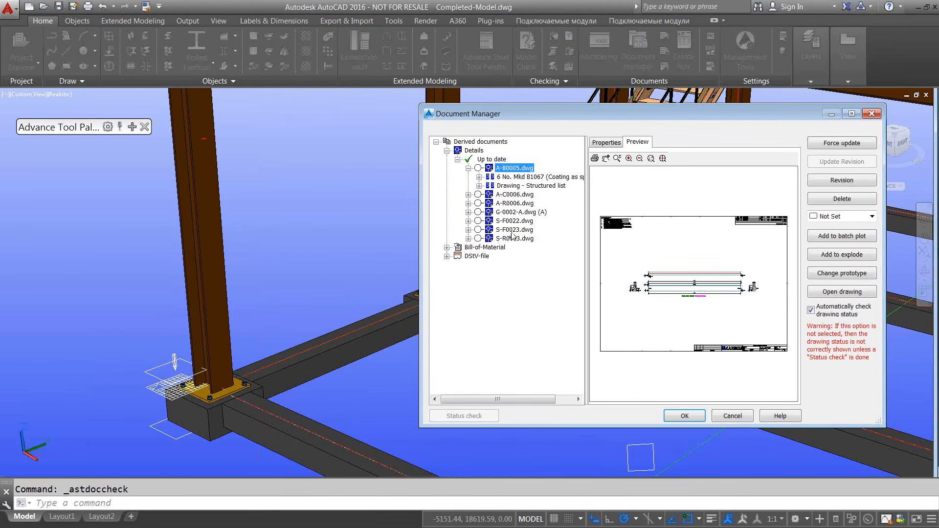
{"action": "left_click", "coordinate": [514, 221]}
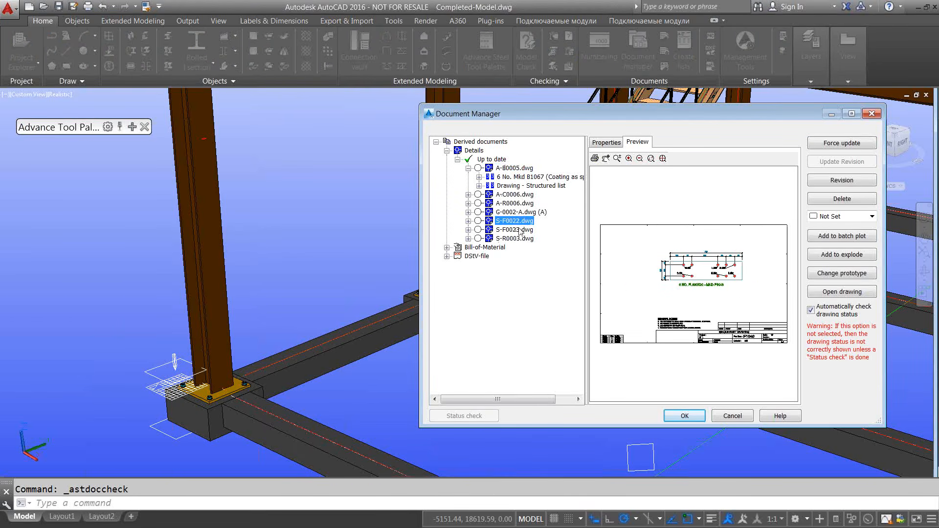
{"action": "left_click", "coordinate": [515, 230]}
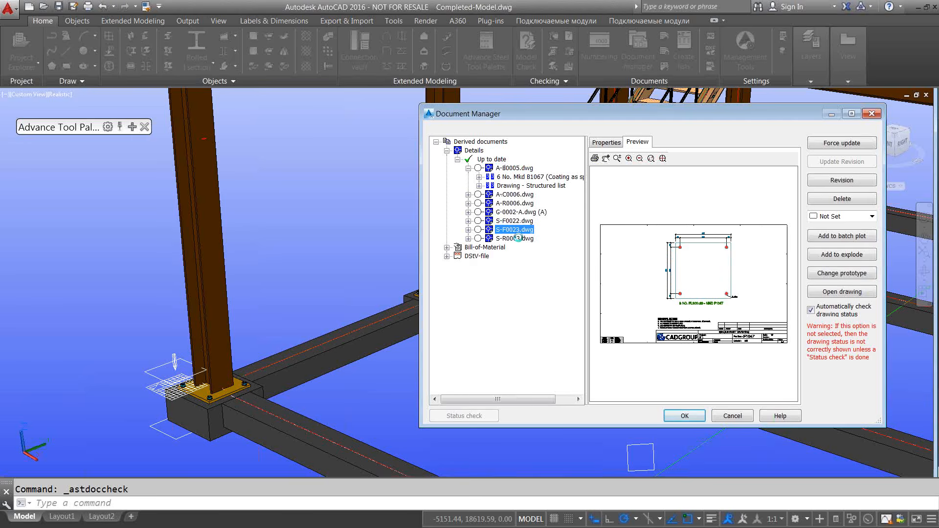
{"action": "left_click", "coordinate": [518, 239]}
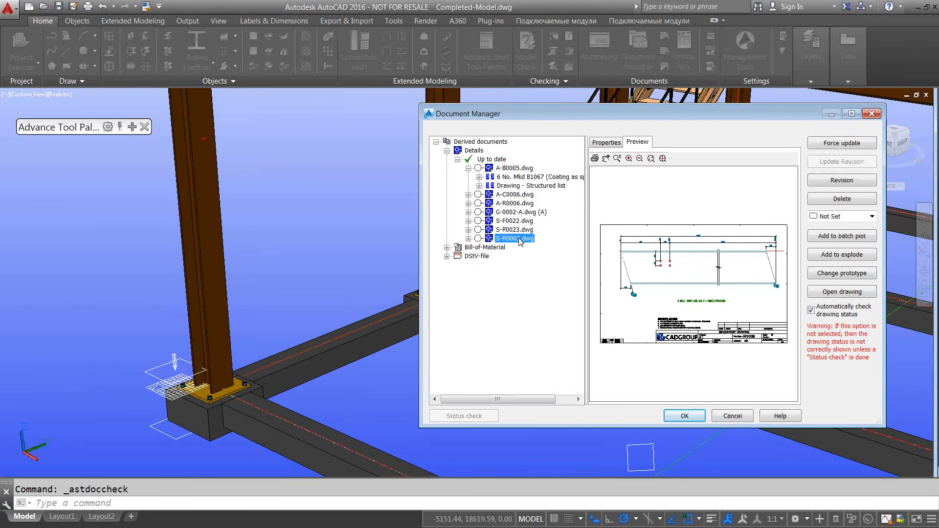
{"action": "double_click", "coordinate": [517, 238]}
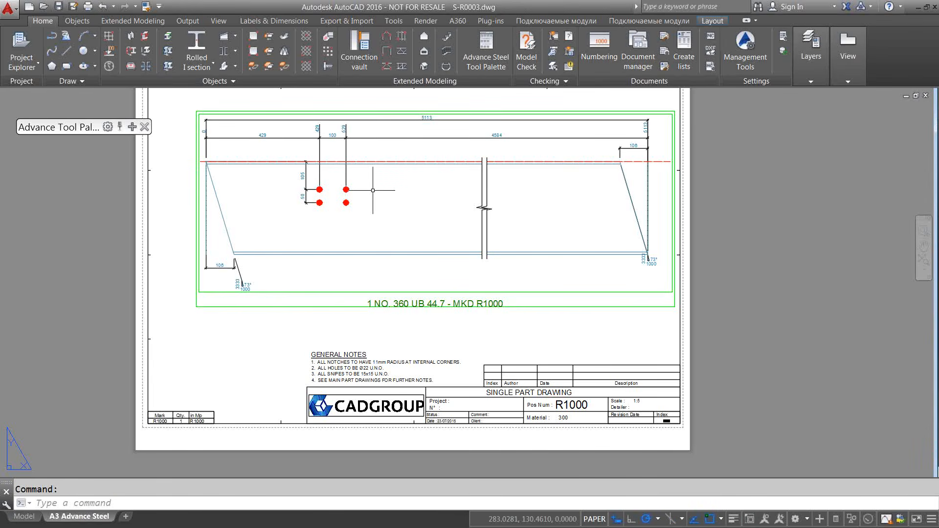
- Examine the dimensions, mark table, general notes and title block of S-R0003.dwg, and close it without saving
{"action": "scroll", "coordinate": [373, 191], "scroll_direction": "up", "scroll_amount": 3}
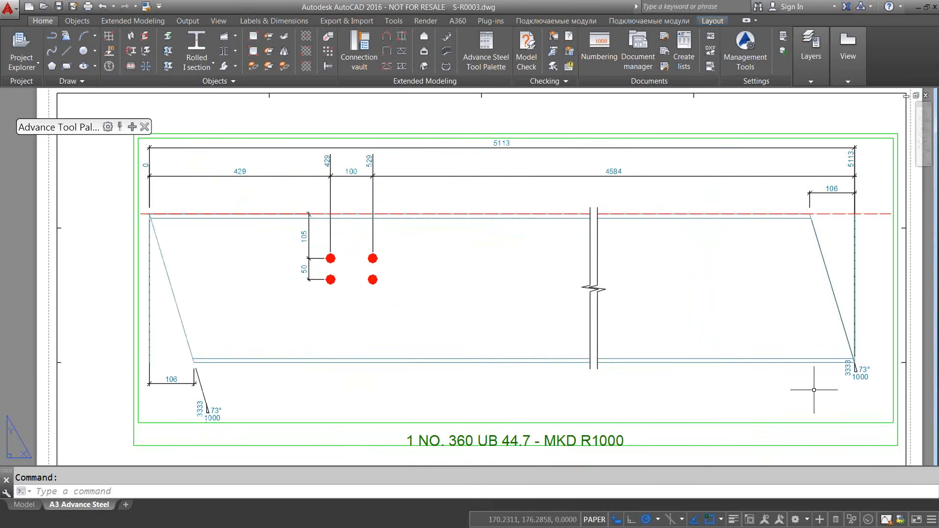
{"action": "scroll", "coordinate": [482, 394], "scroll_direction": "down", "scroll_amount": 4}
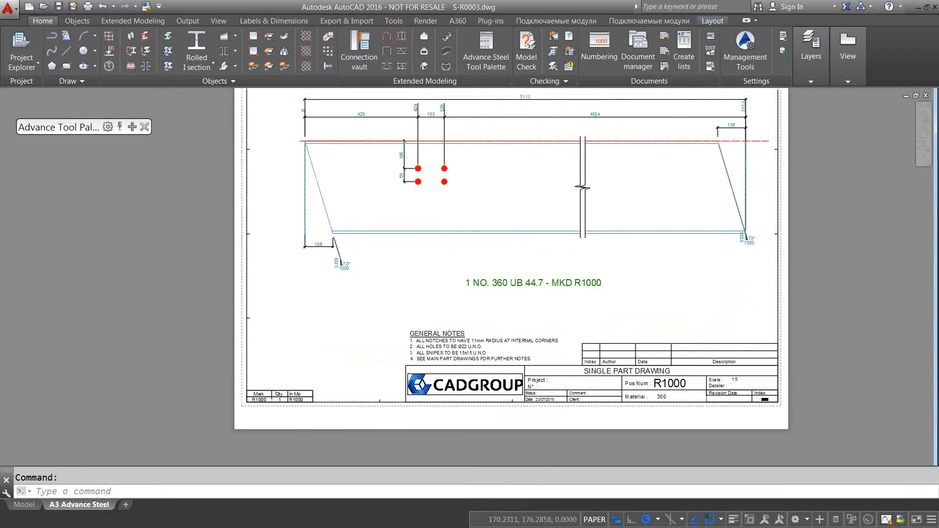
{"action": "scroll", "coordinate": [269, 416], "scroll_direction": "up", "scroll_amount": 4}
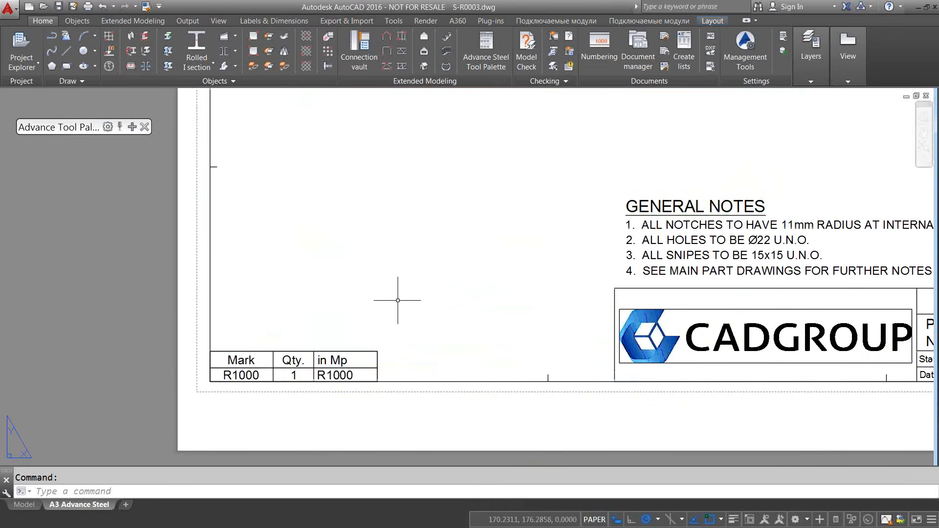
{"action": "scroll", "coordinate": [468, 280], "scroll_direction": "down", "scroll_amount": 2}
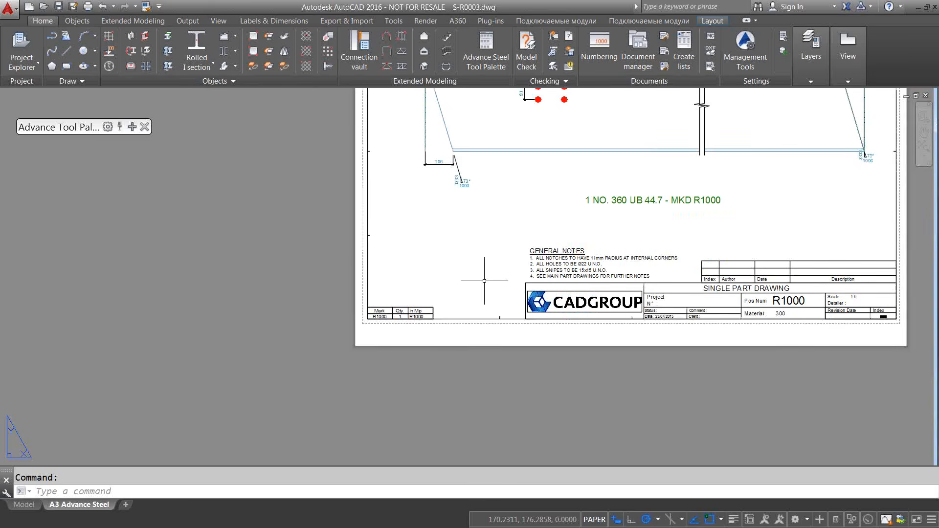
{"action": "middle_click_drag", "start_coordinate": [597, 229], "coordinate": [466, 353]}
{"action": "middle_click_drag", "start_coordinate": [506, 245], "coordinate": [495, 249]}
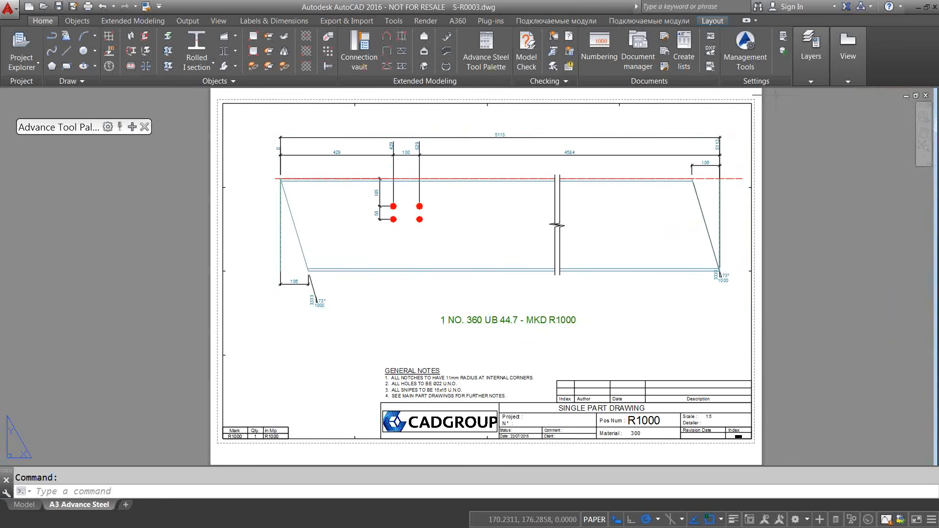
{"action": "left_click", "coordinate": [925, 97]}
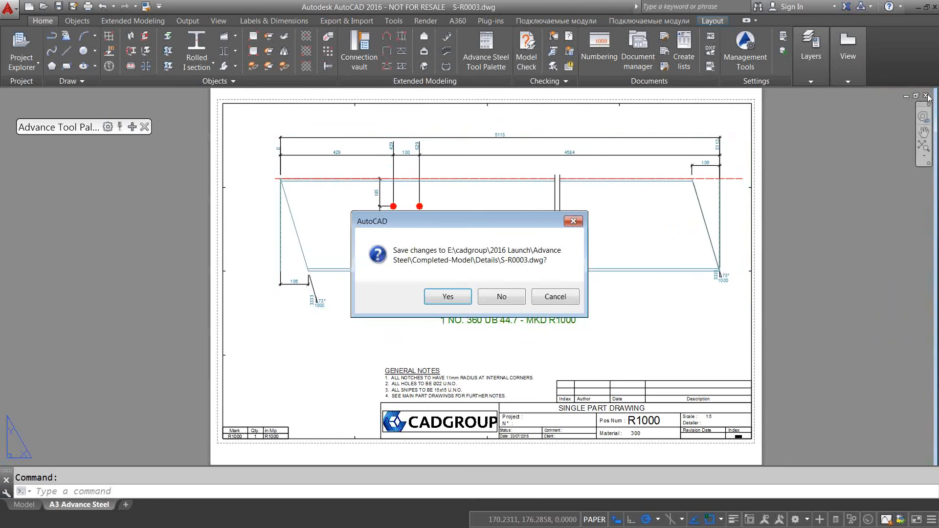
{"action": "left_click", "coordinate": [511, 300]}
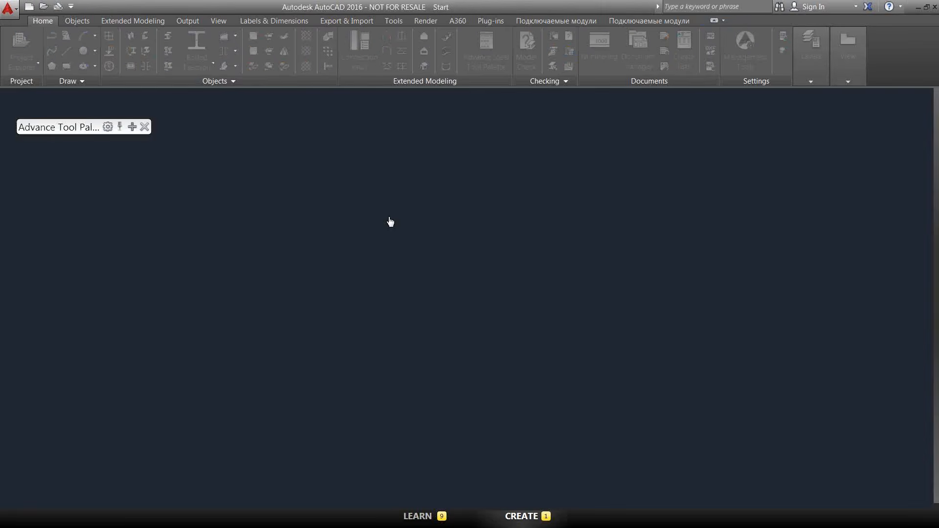
- View the portal frame's Advance Joint Properties through the front-left corner column and close them unchanged
{"action": "scroll", "coordinate": [509, 322], "scroll_direction": "down", "scroll_amount": 3}
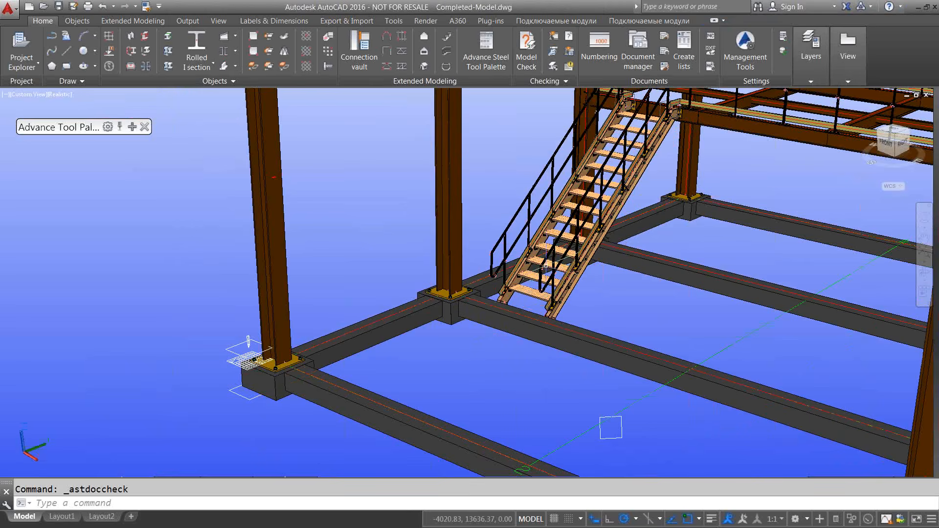
{"action": "scroll", "coordinate": [558, 243], "scroll_direction": "down", "scroll_amount": 3}
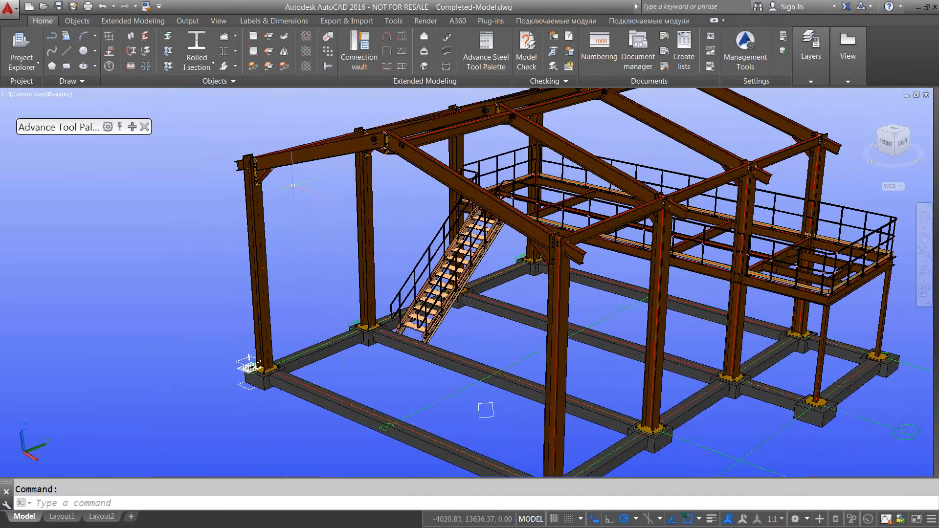
{"action": "left_click", "coordinate": [261, 228]}
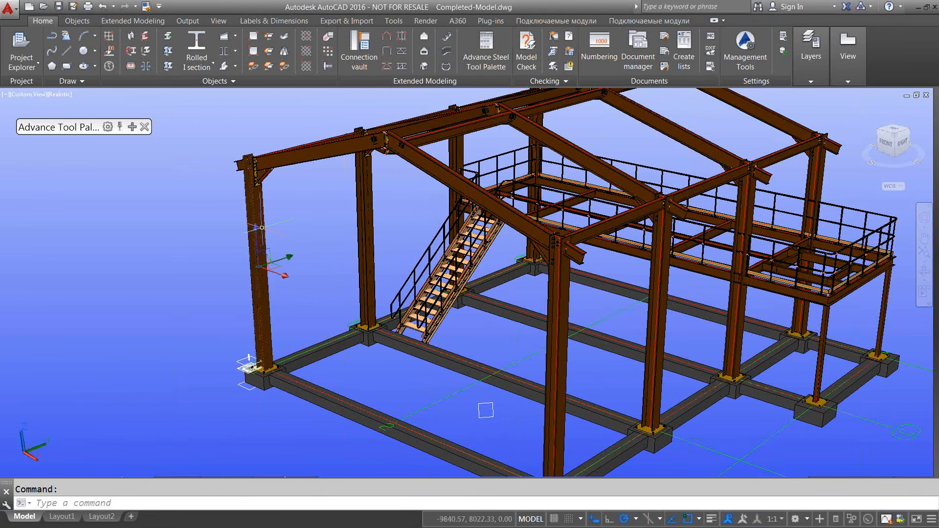
{"action": "right_click", "coordinate": [262, 228]}
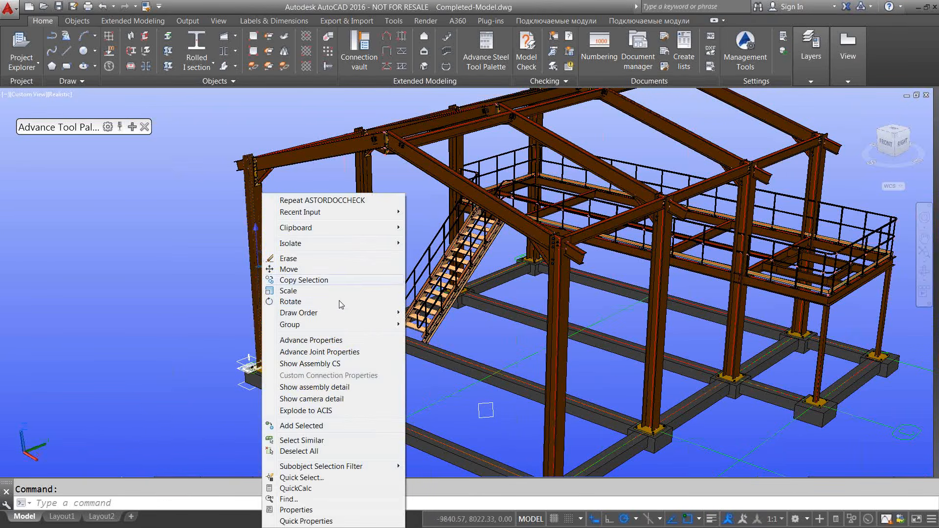
{"action": "left_click", "coordinate": [353, 352]}
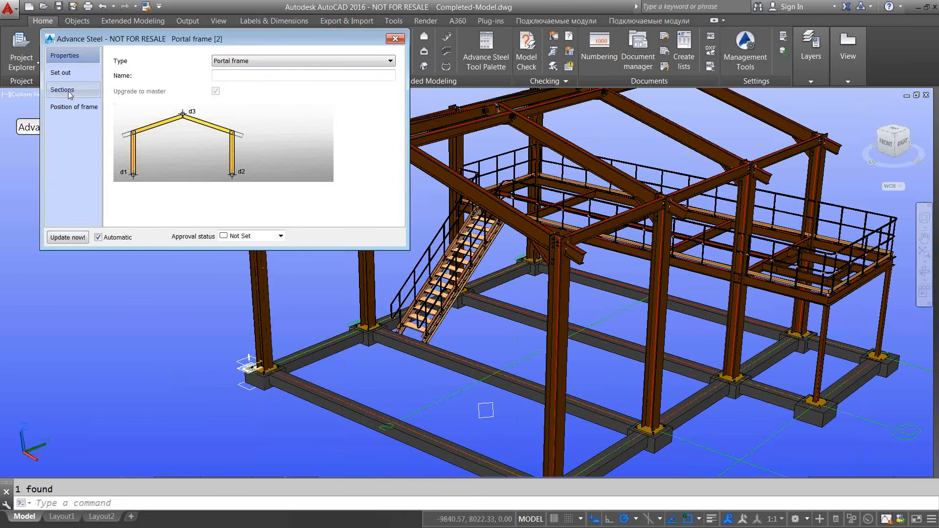
{"action": "left_click", "coordinate": [395, 38]}
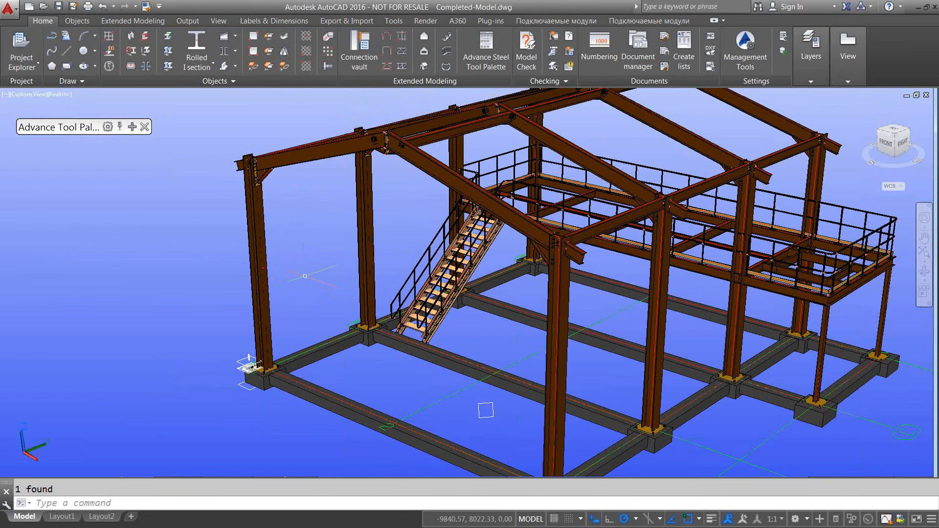
{"action": "key", "text": "alt+Tab"}
{"action": "key", "text": "alt+Tab"}
{"action": "key", "text": "alt+Tab"}
{"action": "key", "text": "alt+Tab"}
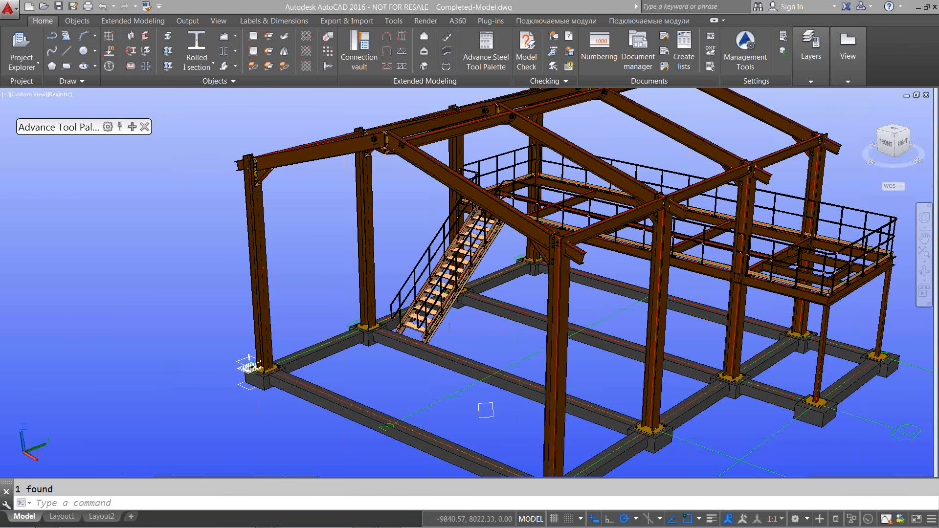
{"action": "key", "text": "alt+Tab"}
{"action": "key", "text": "alt+Tab"}
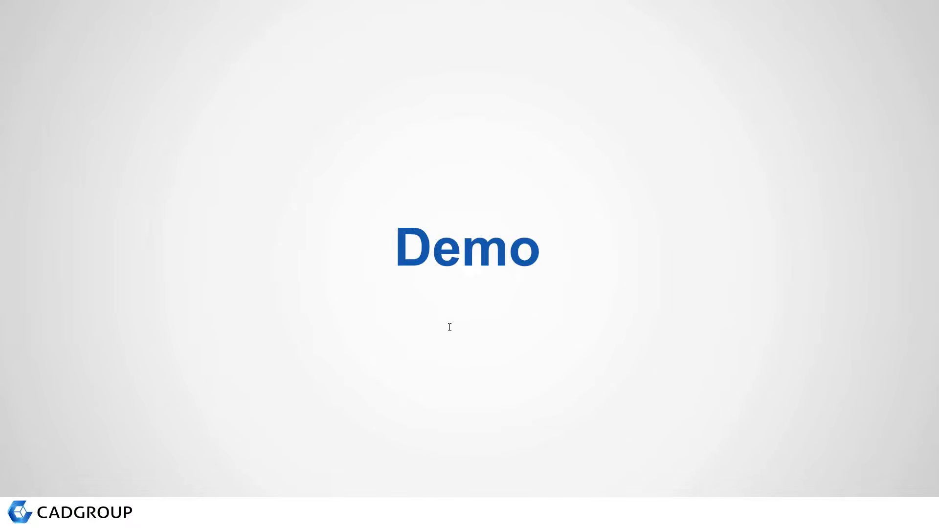
{"action": "key", "text": "Right"}
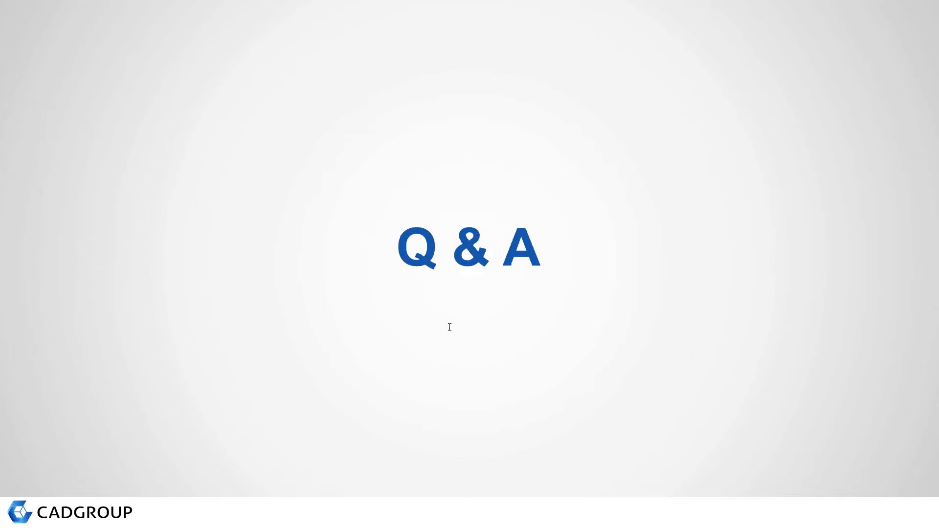
{"action": "key", "text": "Right"}
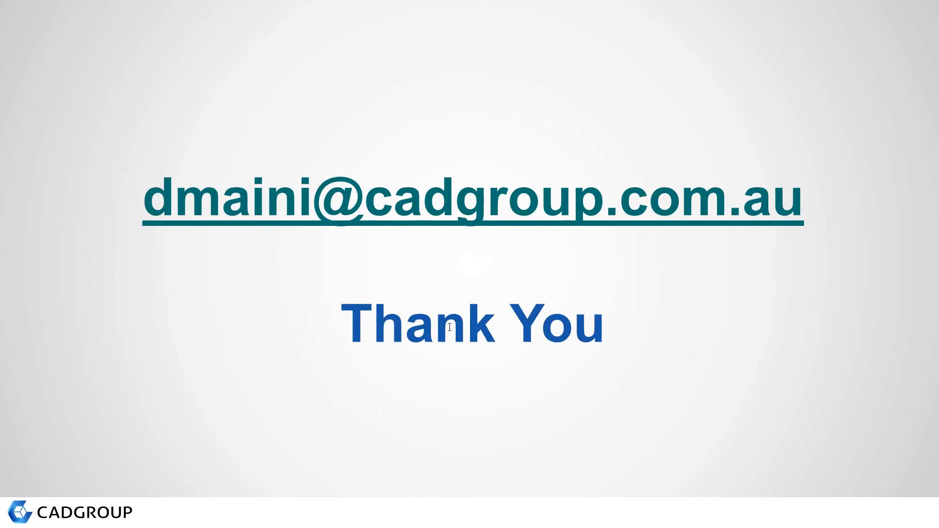